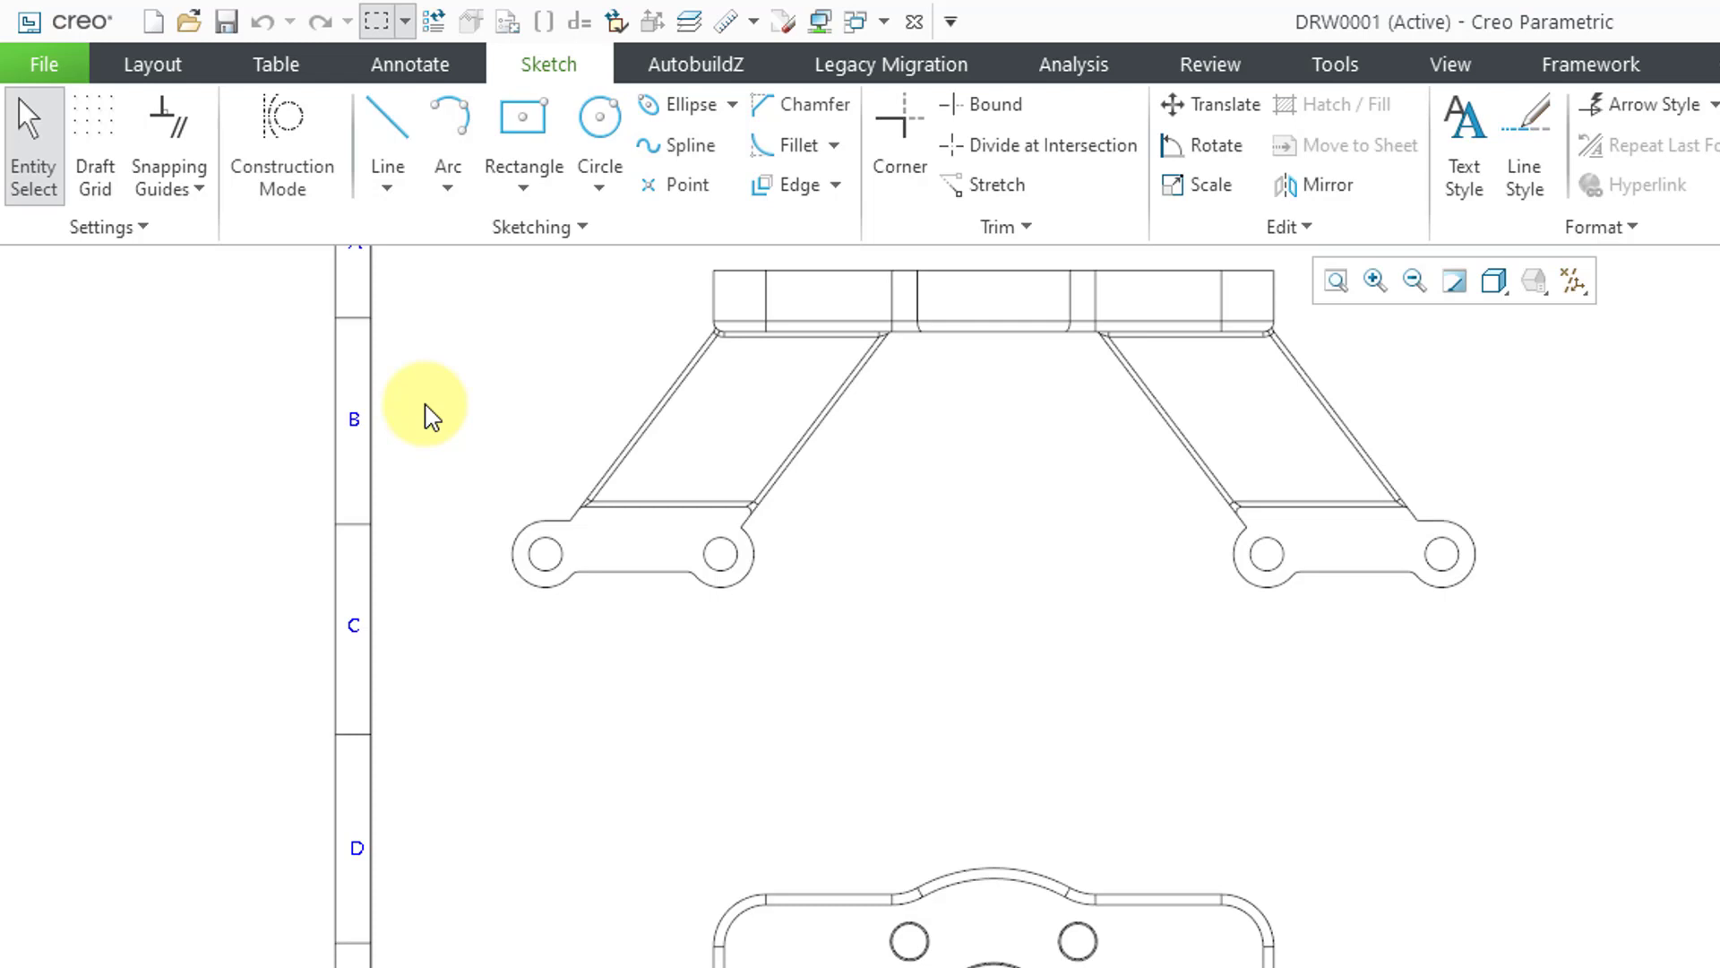
Look through the line, arc, rectangle and circle drawing variants
click(391, 202)
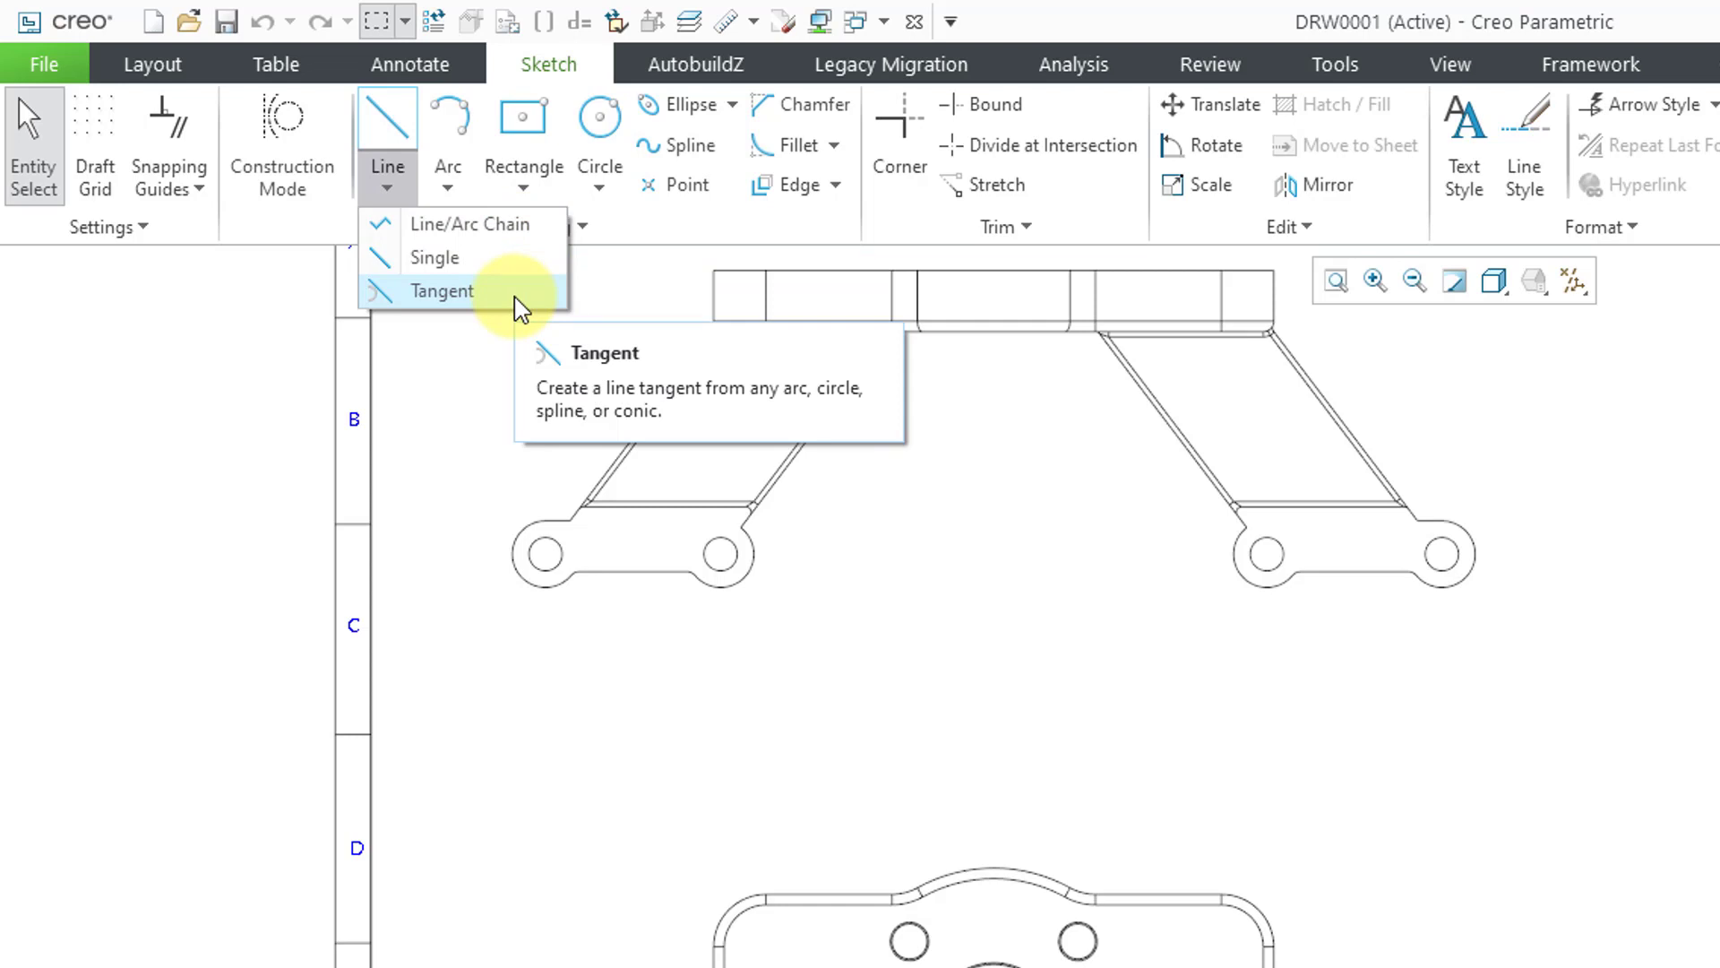
click(448, 192)
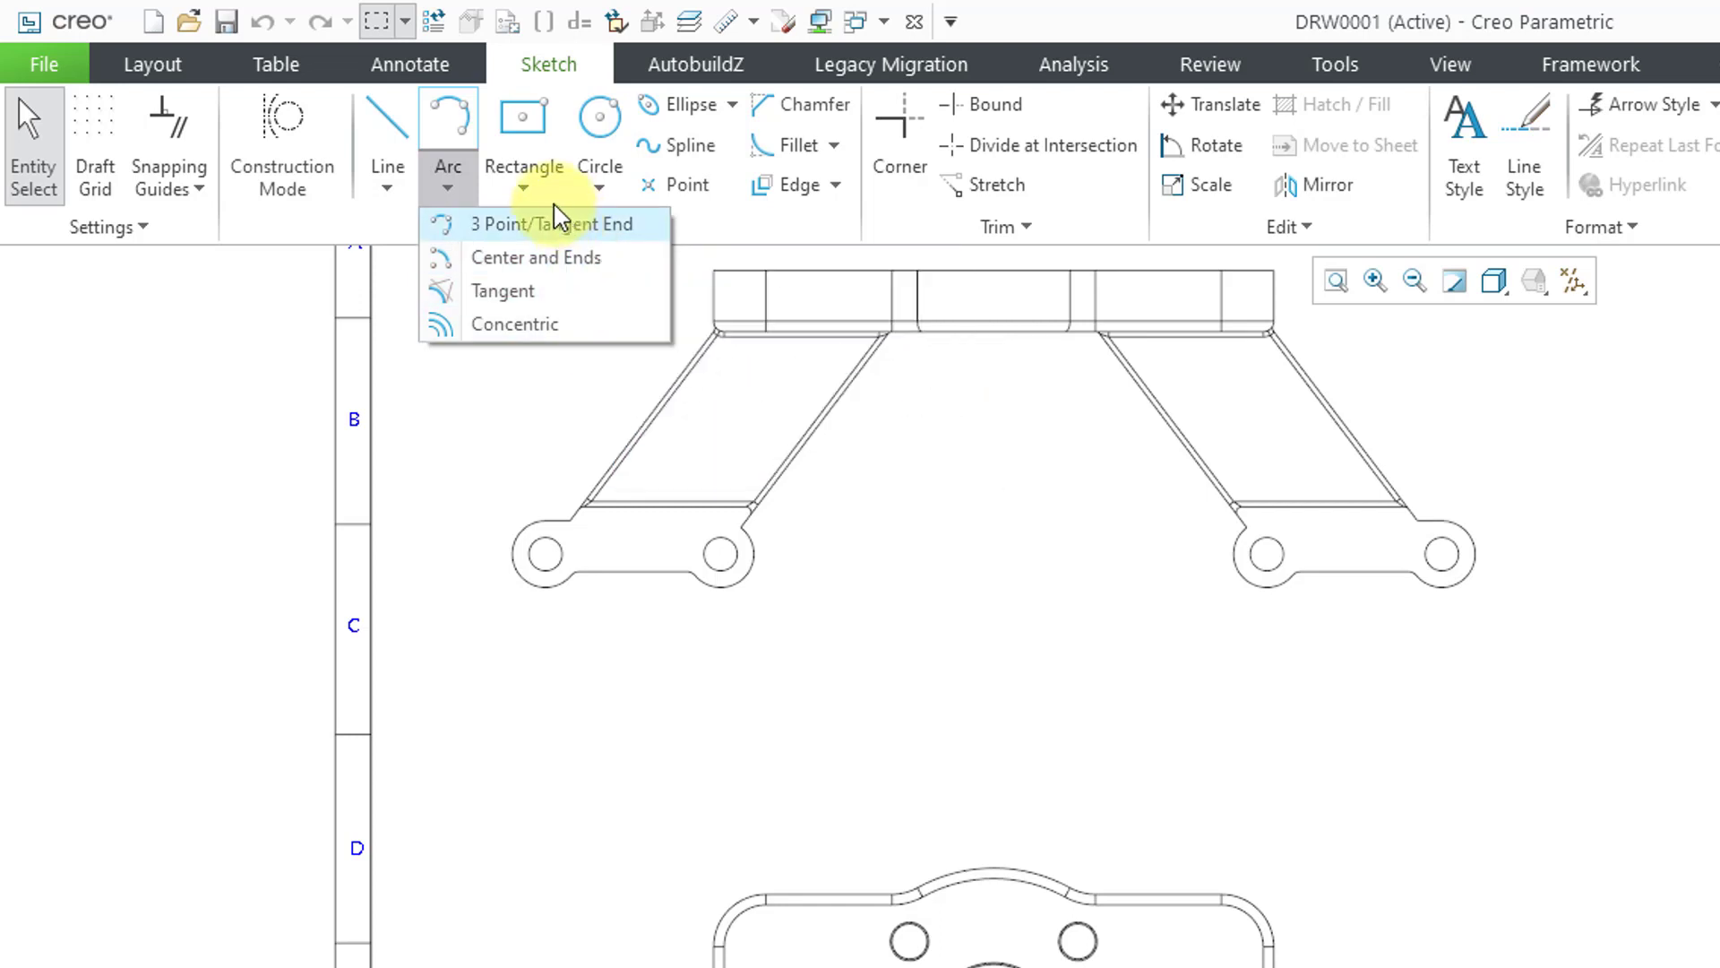
click(526, 190)
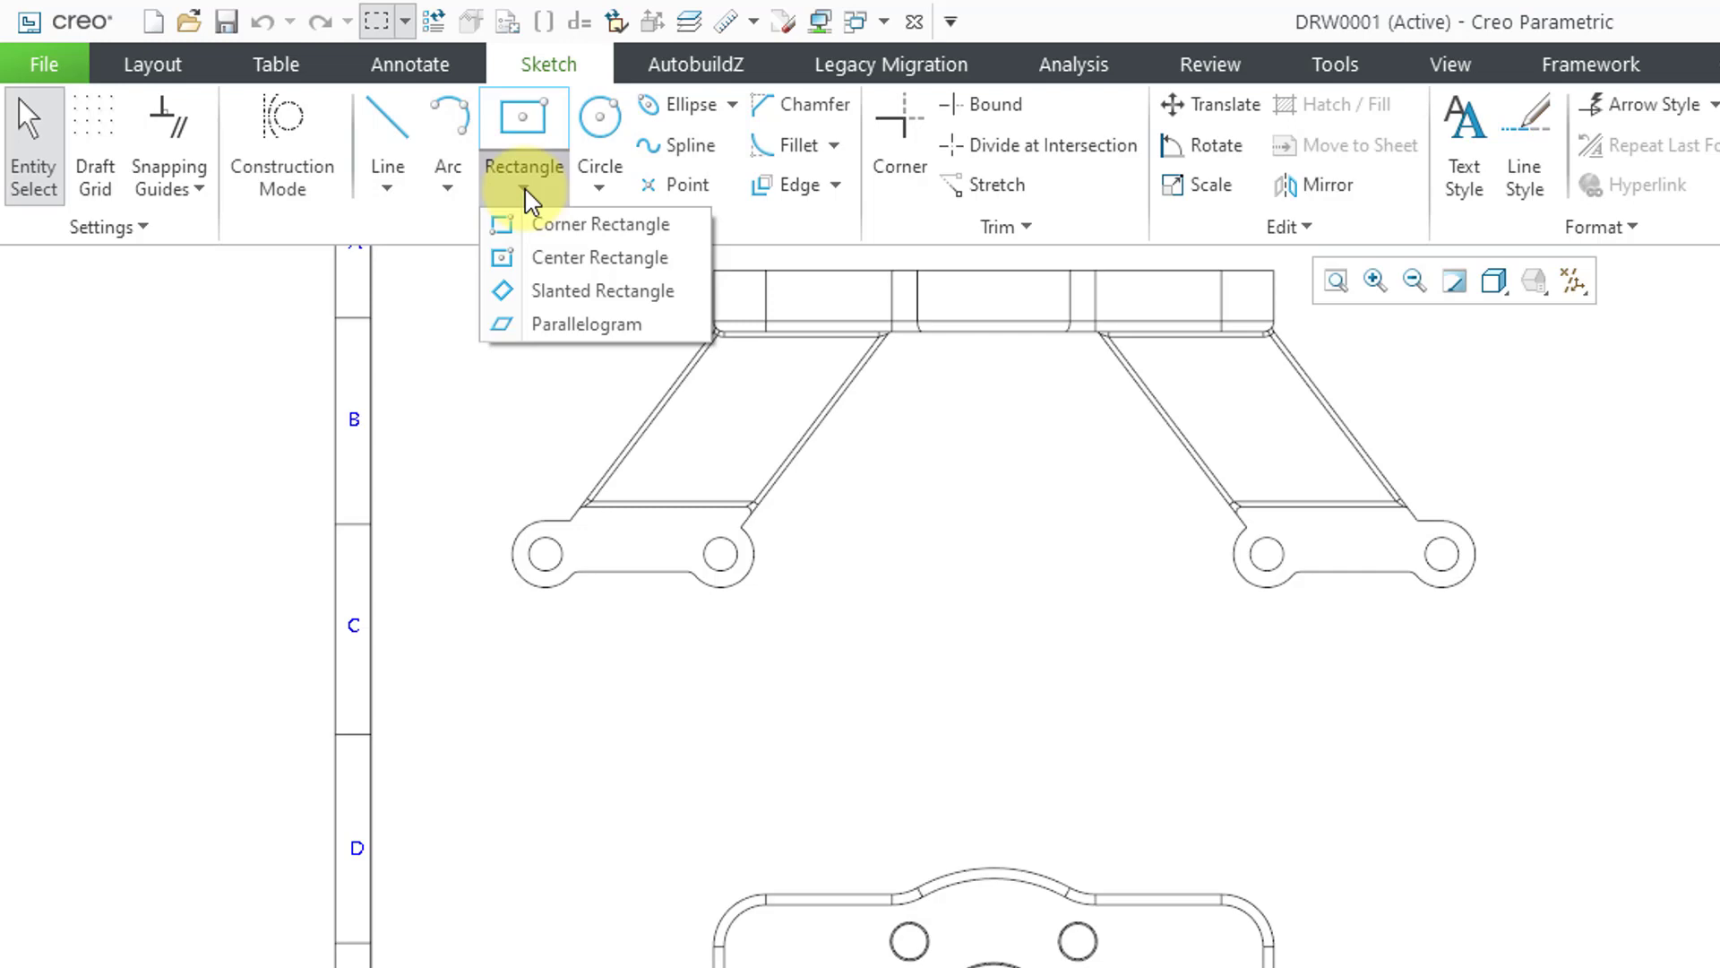
click(603, 190)
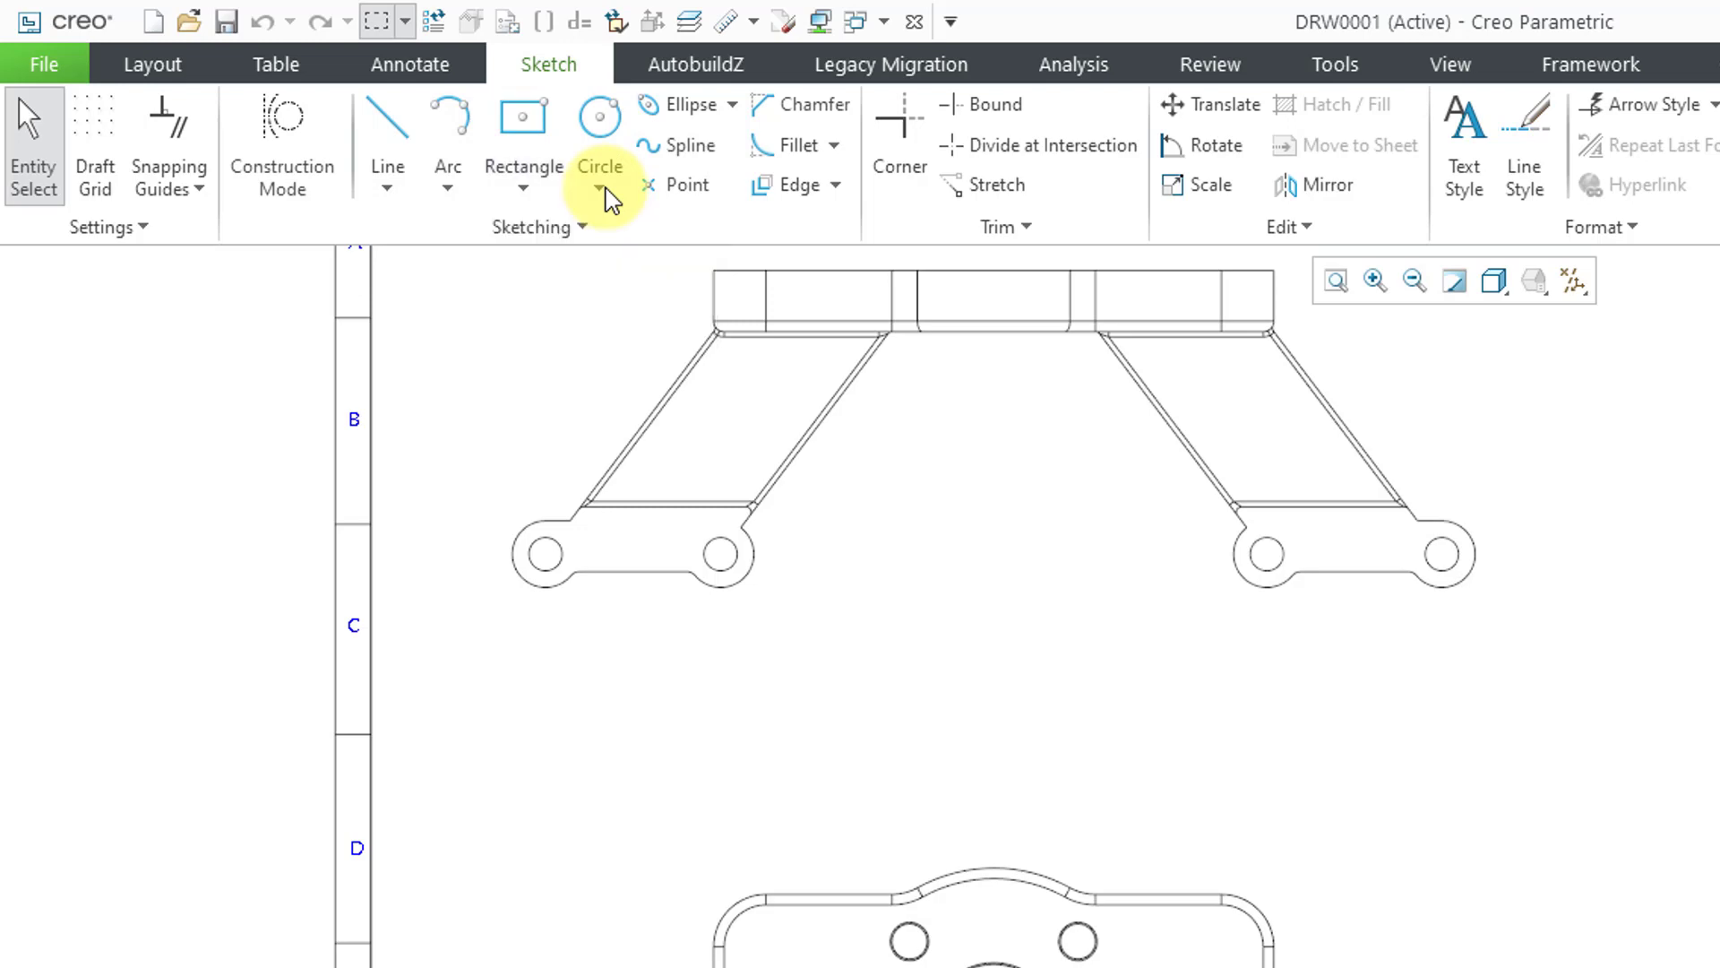
click(600, 190)
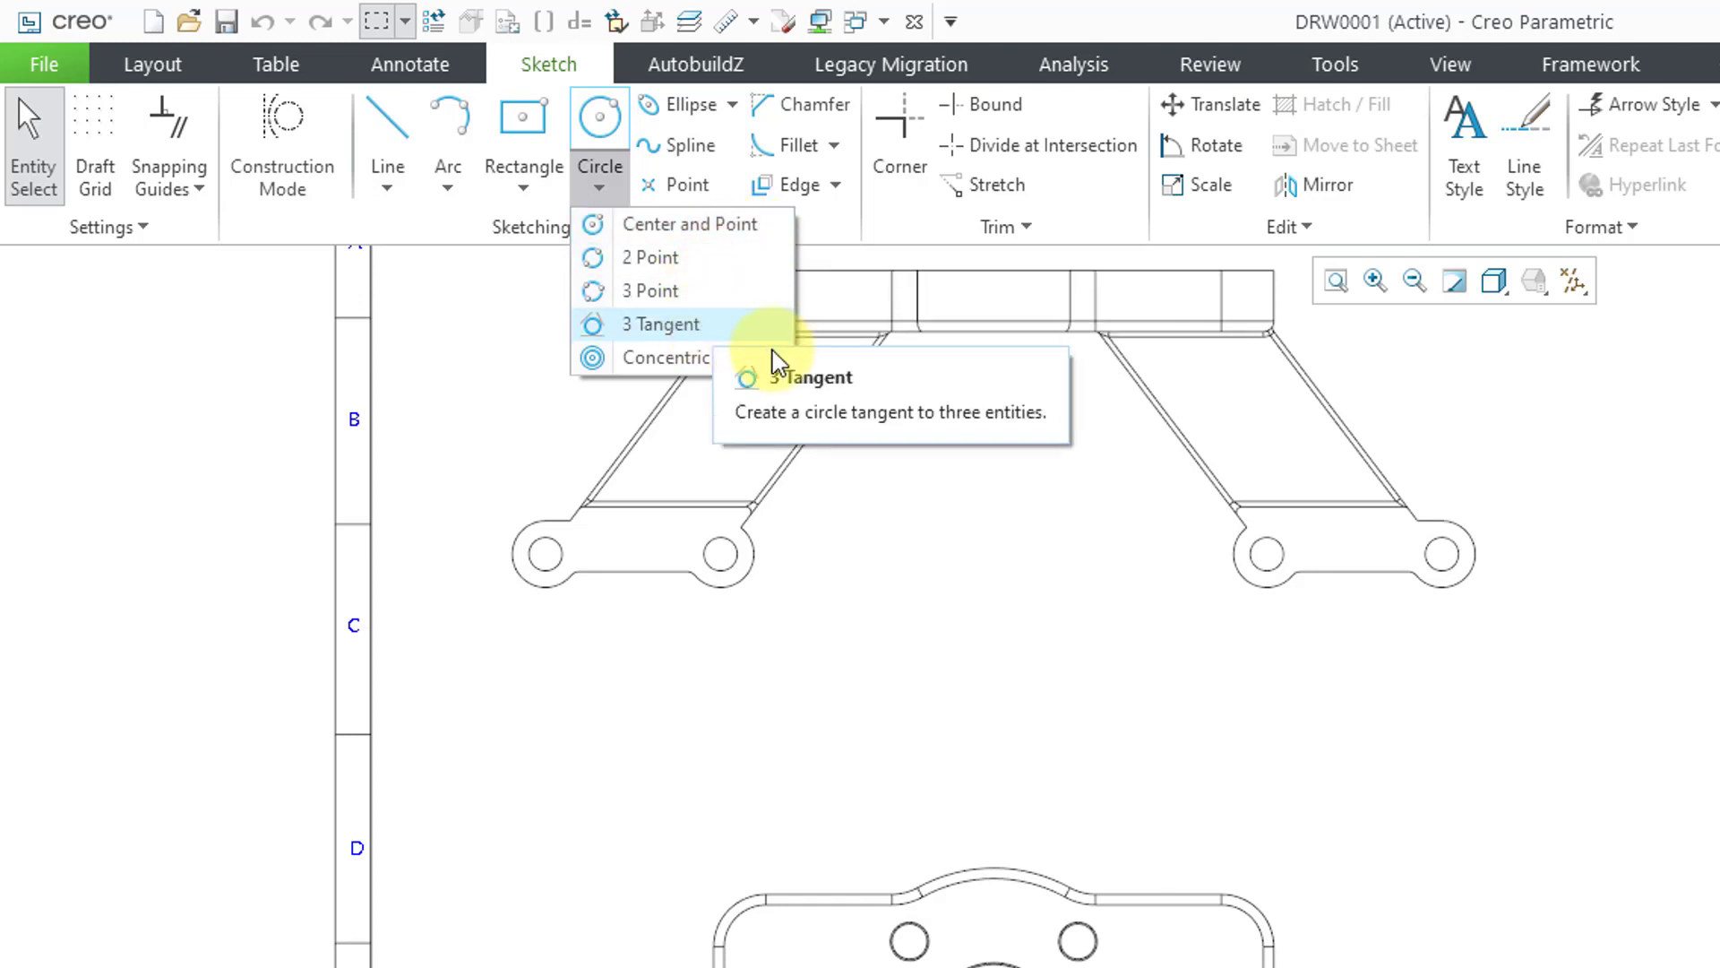
click(487, 307)
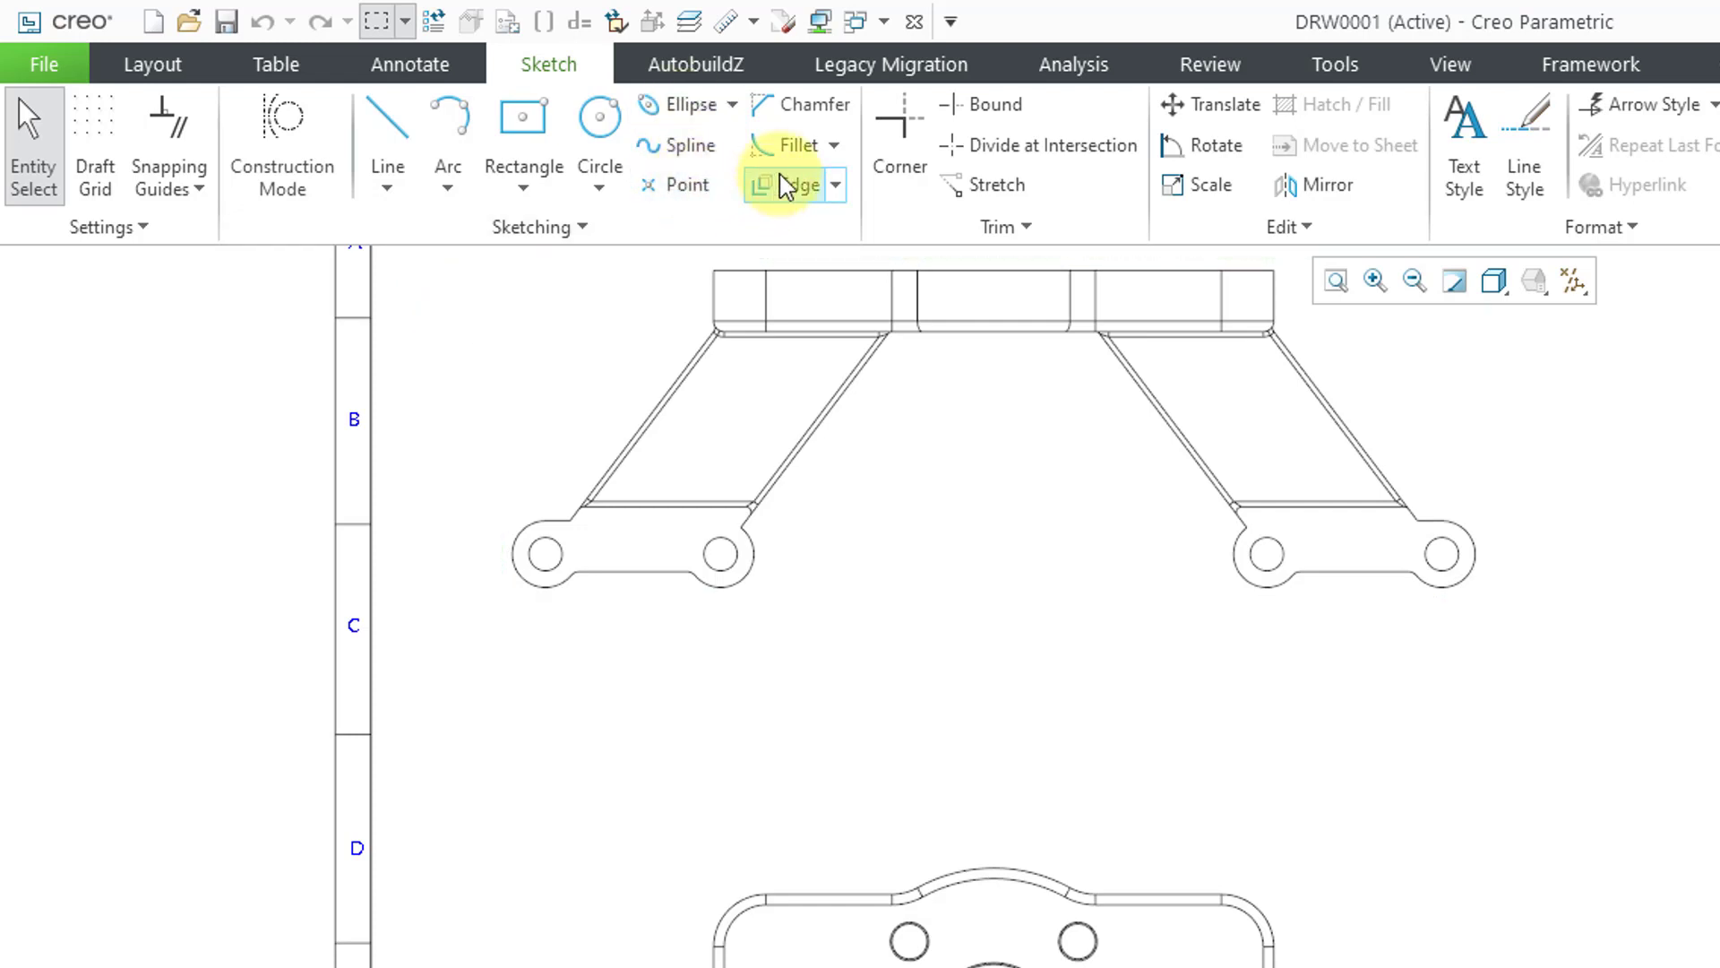
click(692, 147)
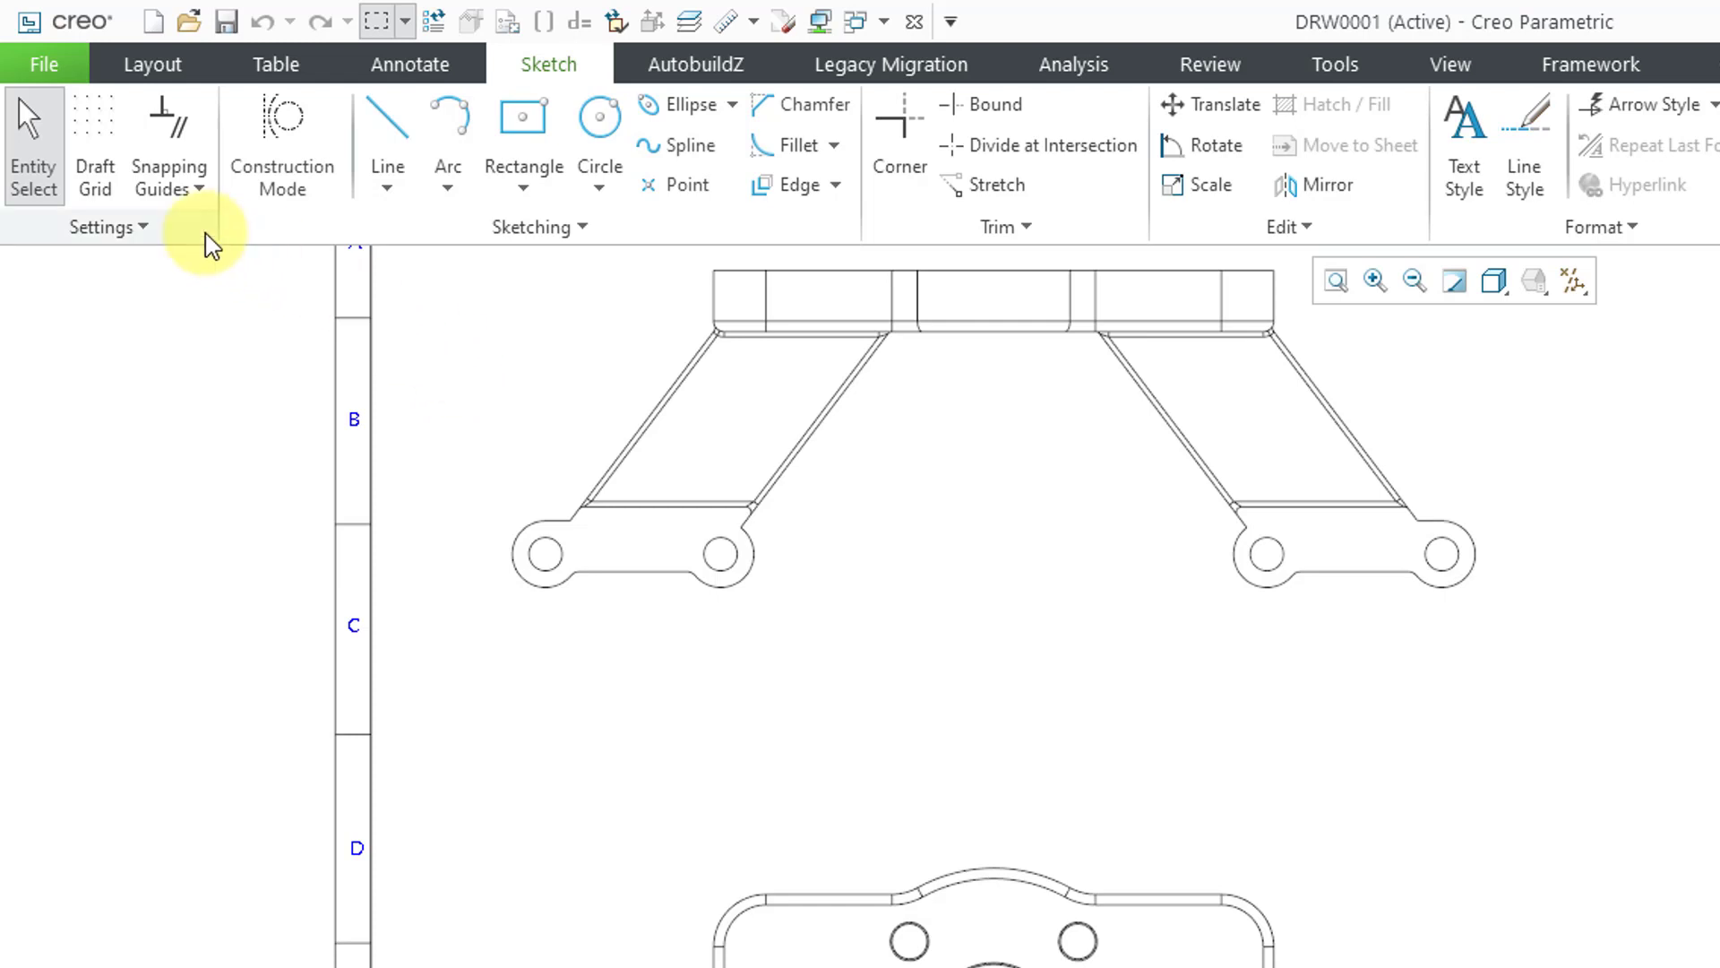
Switch off the Perpendicular, Equal and Parallel snapping guides in the sketch settings
click(145, 236)
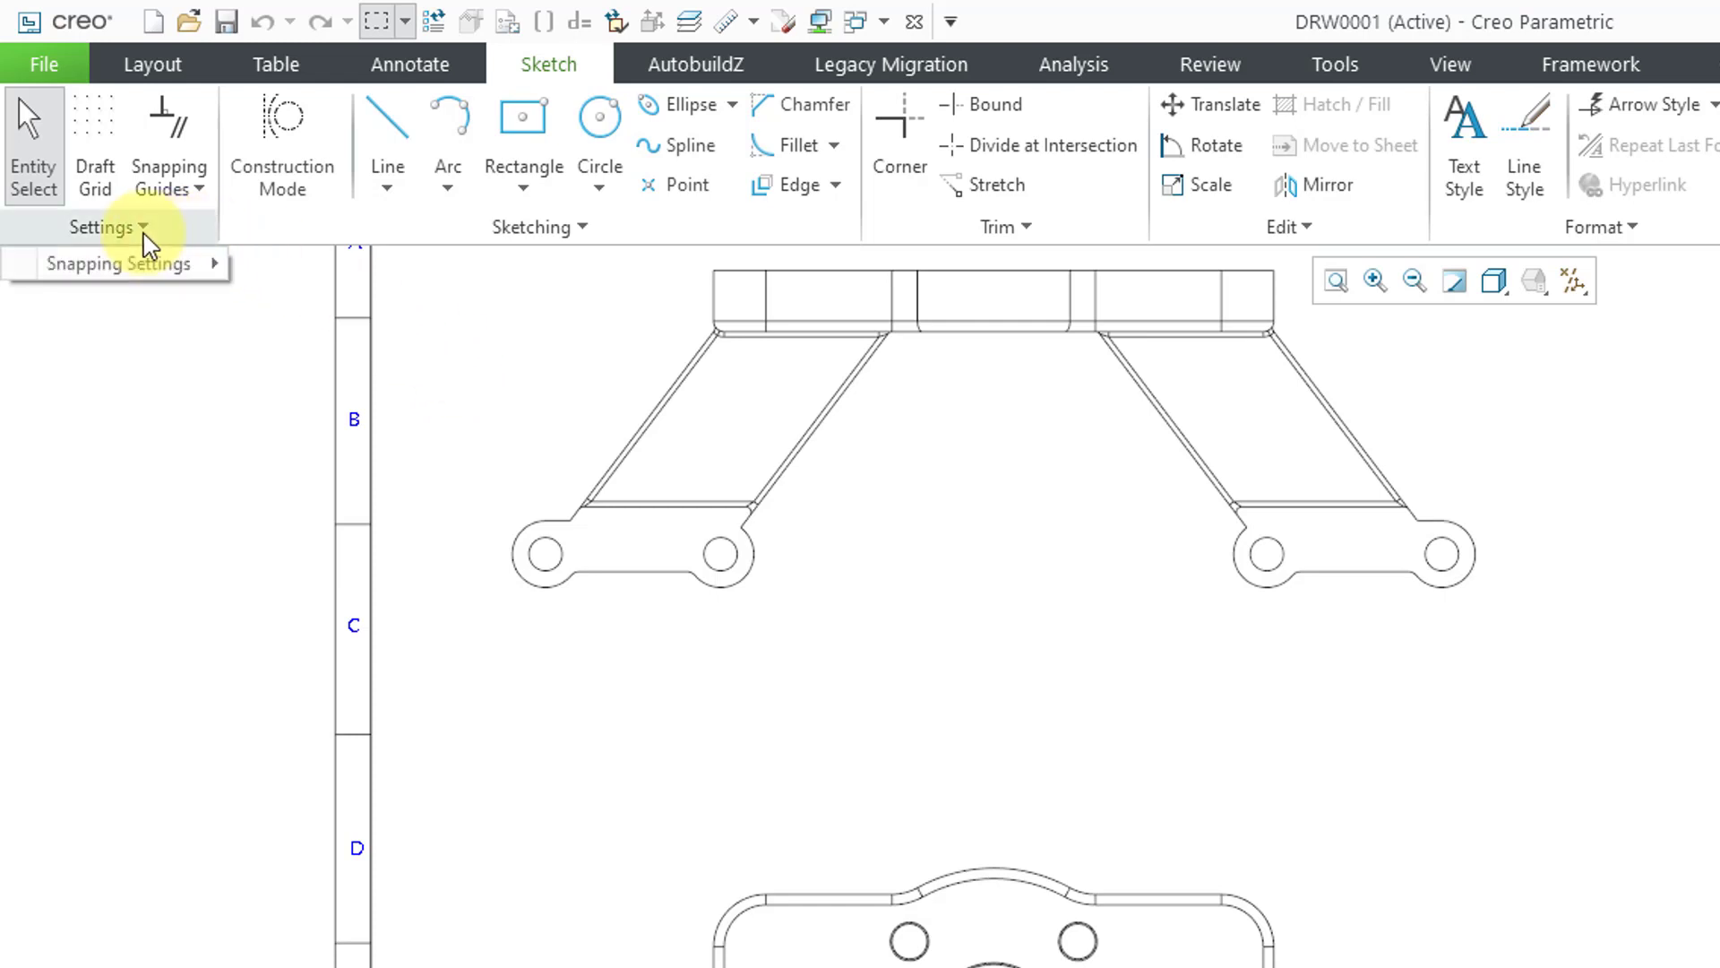
mouse_move(141, 269)
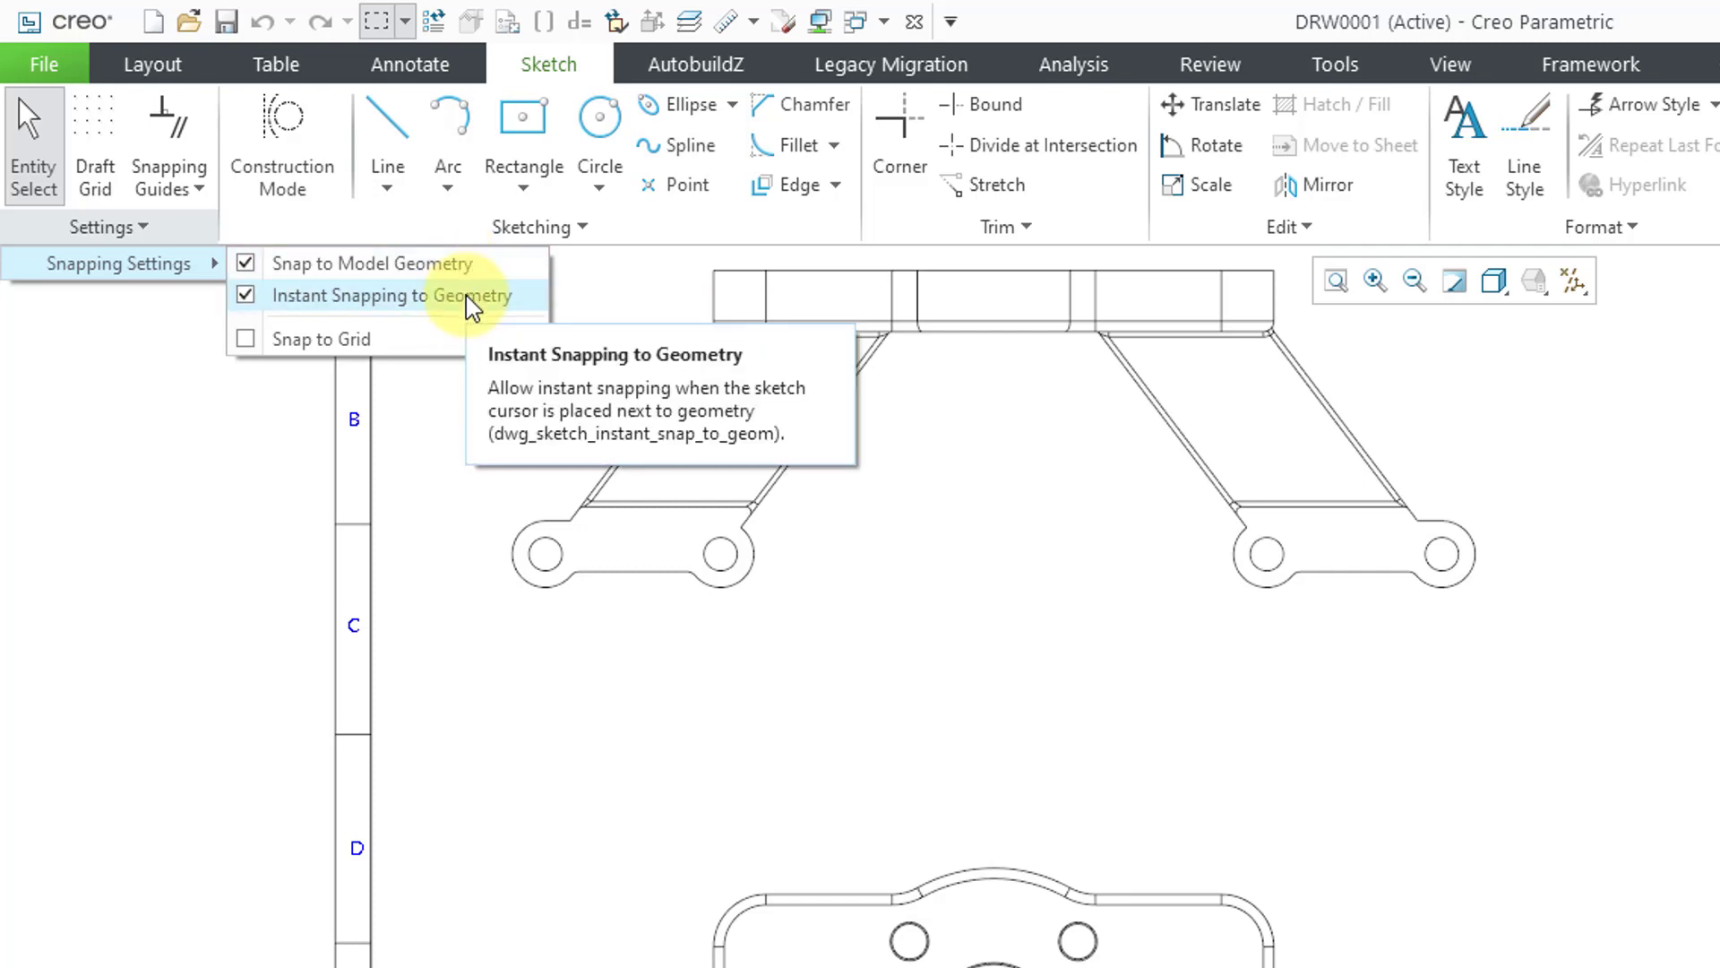
click(134, 353)
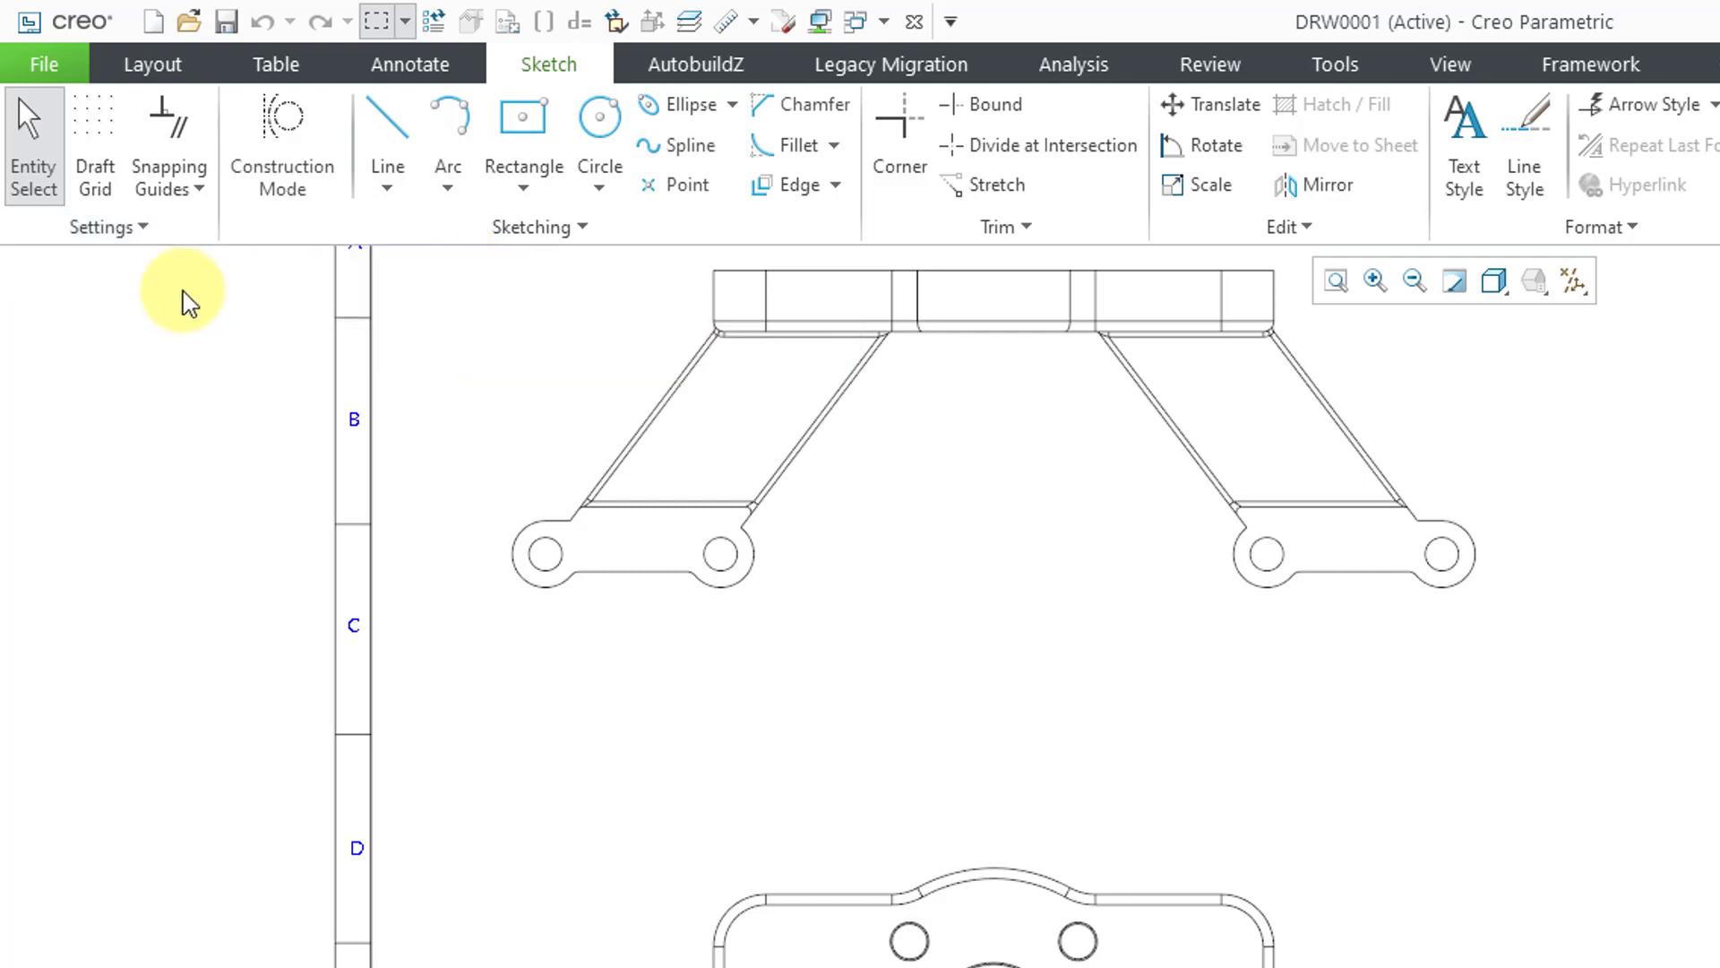
click(202, 195)
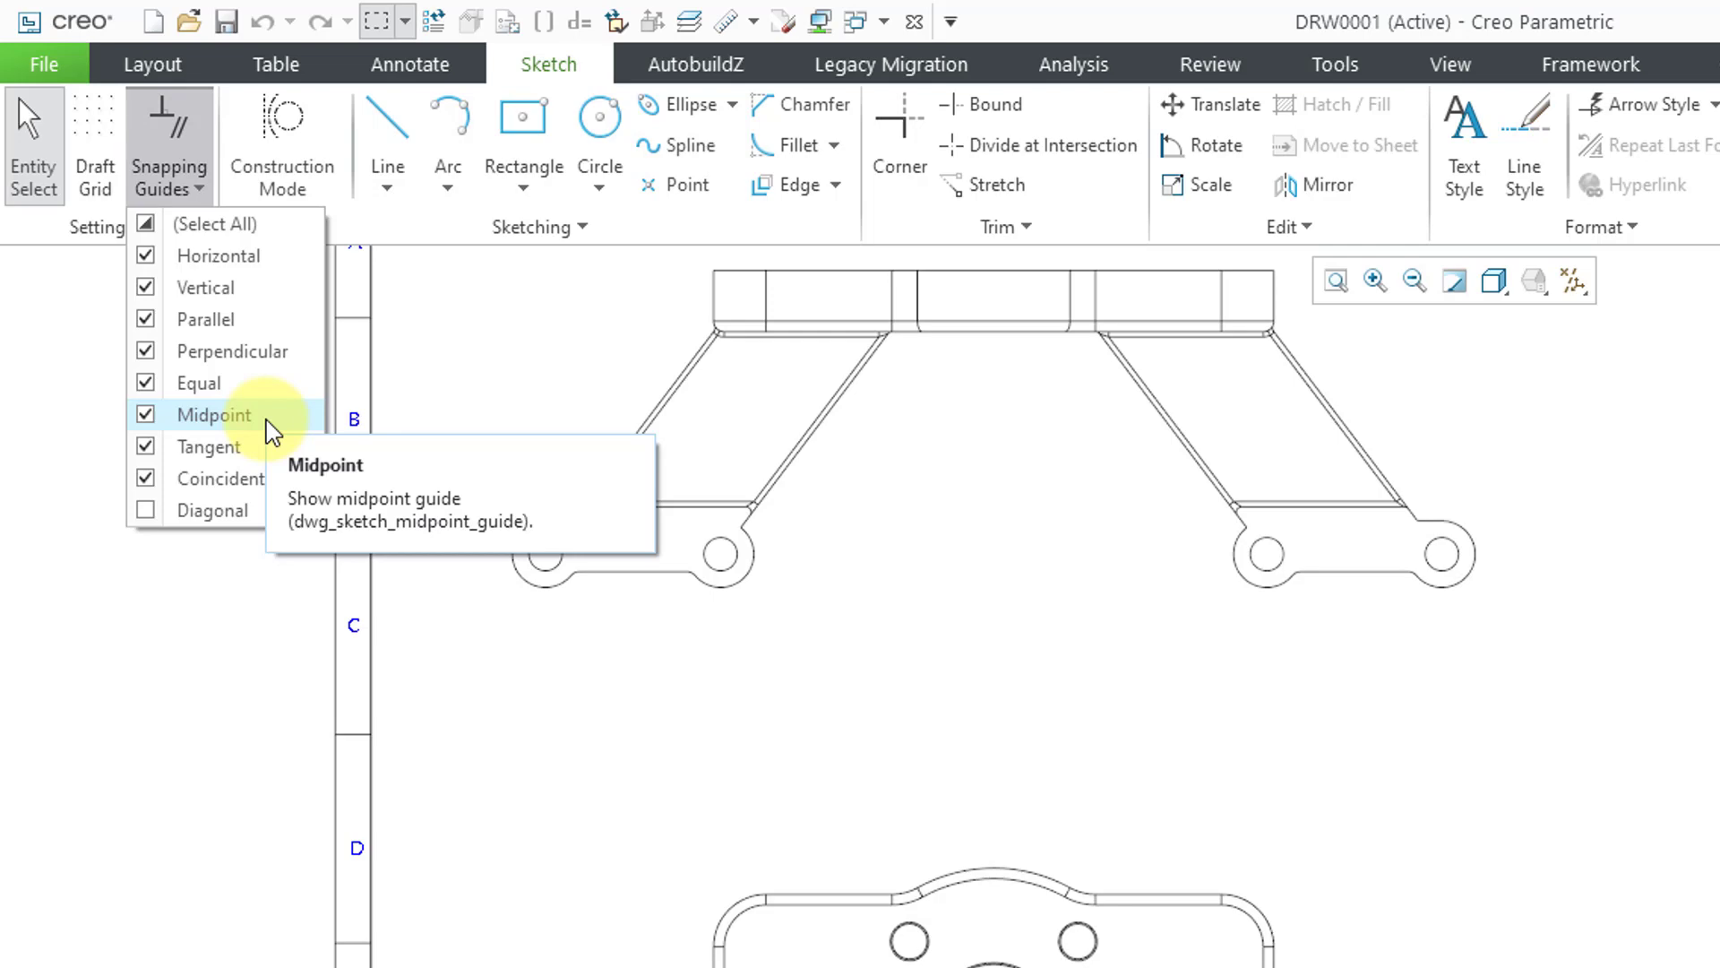
click(199, 384)
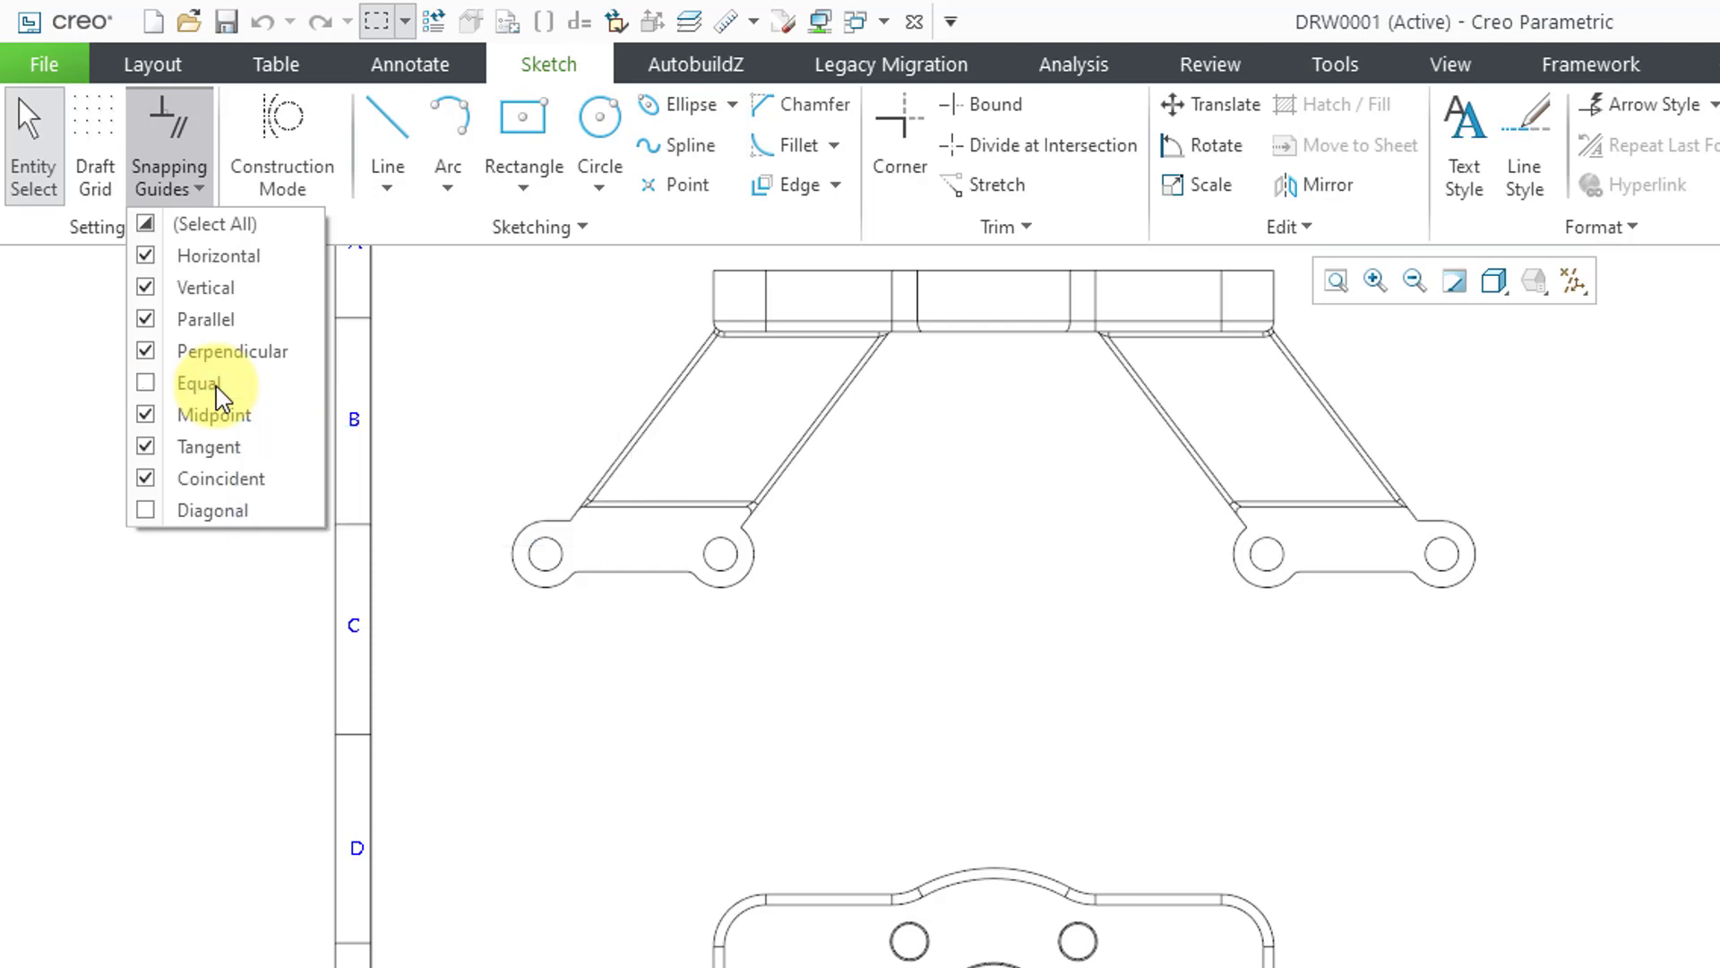
click(219, 323)
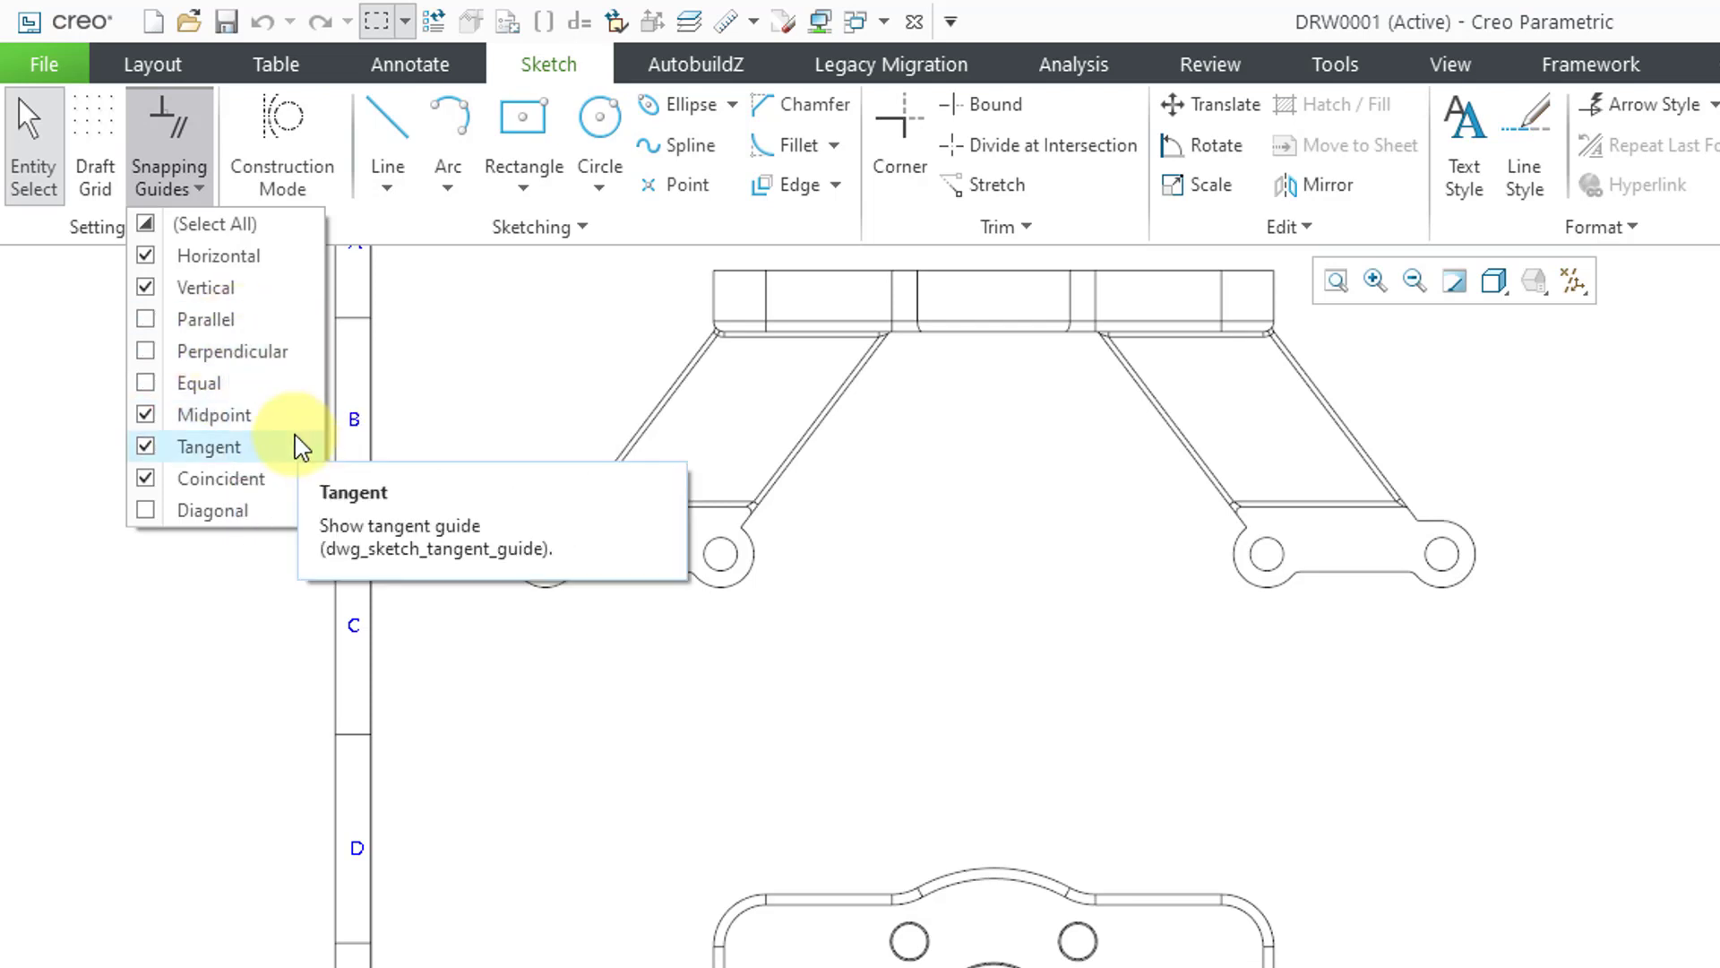
click(224, 658)
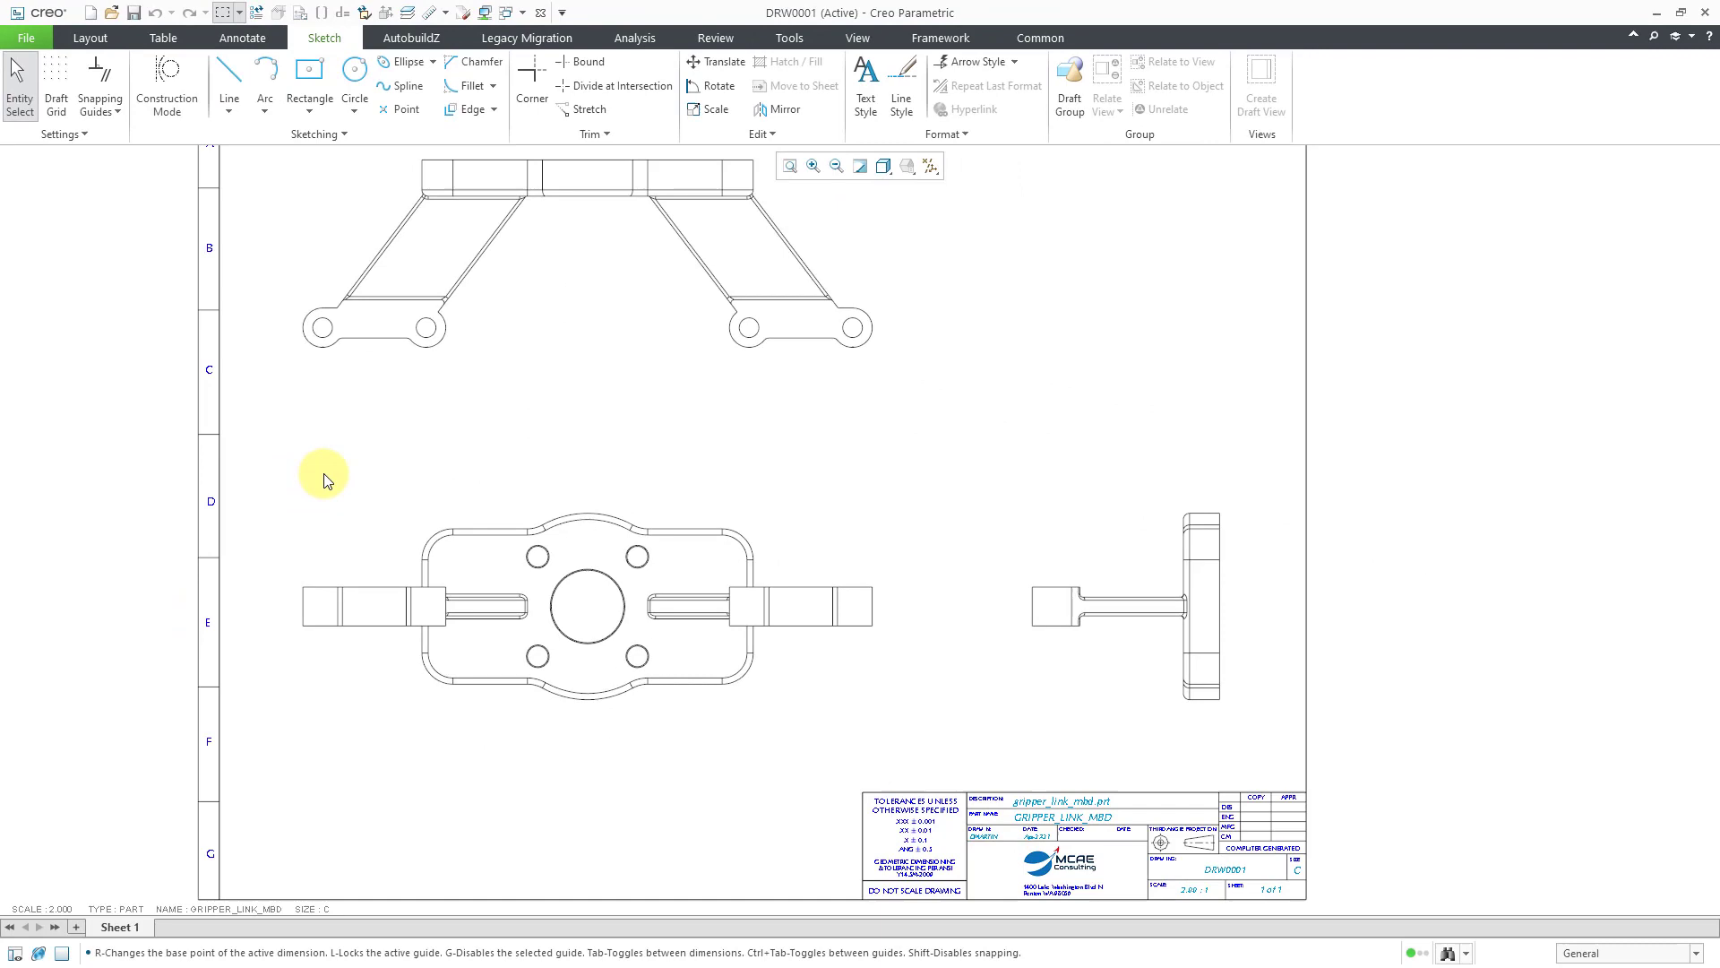
Pan the sheet up and zoom in on the main gripper link front view
mouse_move(324, 474)
middle_down()
mouse_move(415, 442)
mouse_move(478, 383)
middle_up()
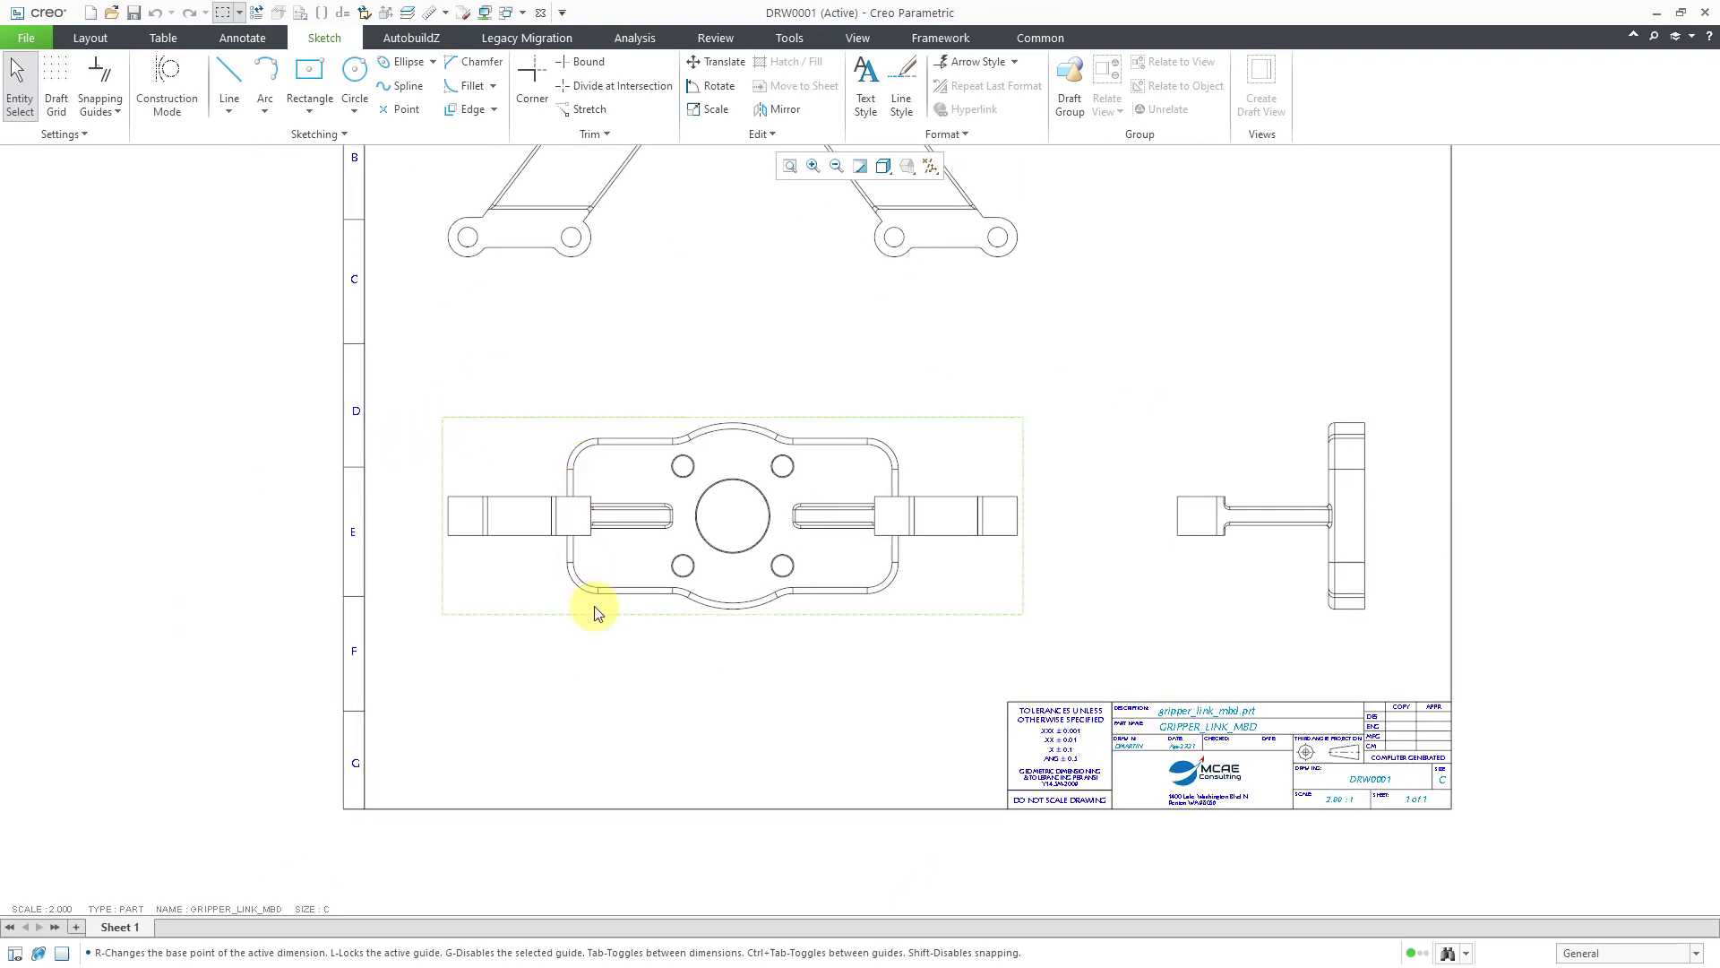
mouse_move(603, 621)
ctrl+middle_down()
mouse_move(610, 749)
mouse_move(626, 756)
mouse_move(691, 661)
ctrl+middle_up()
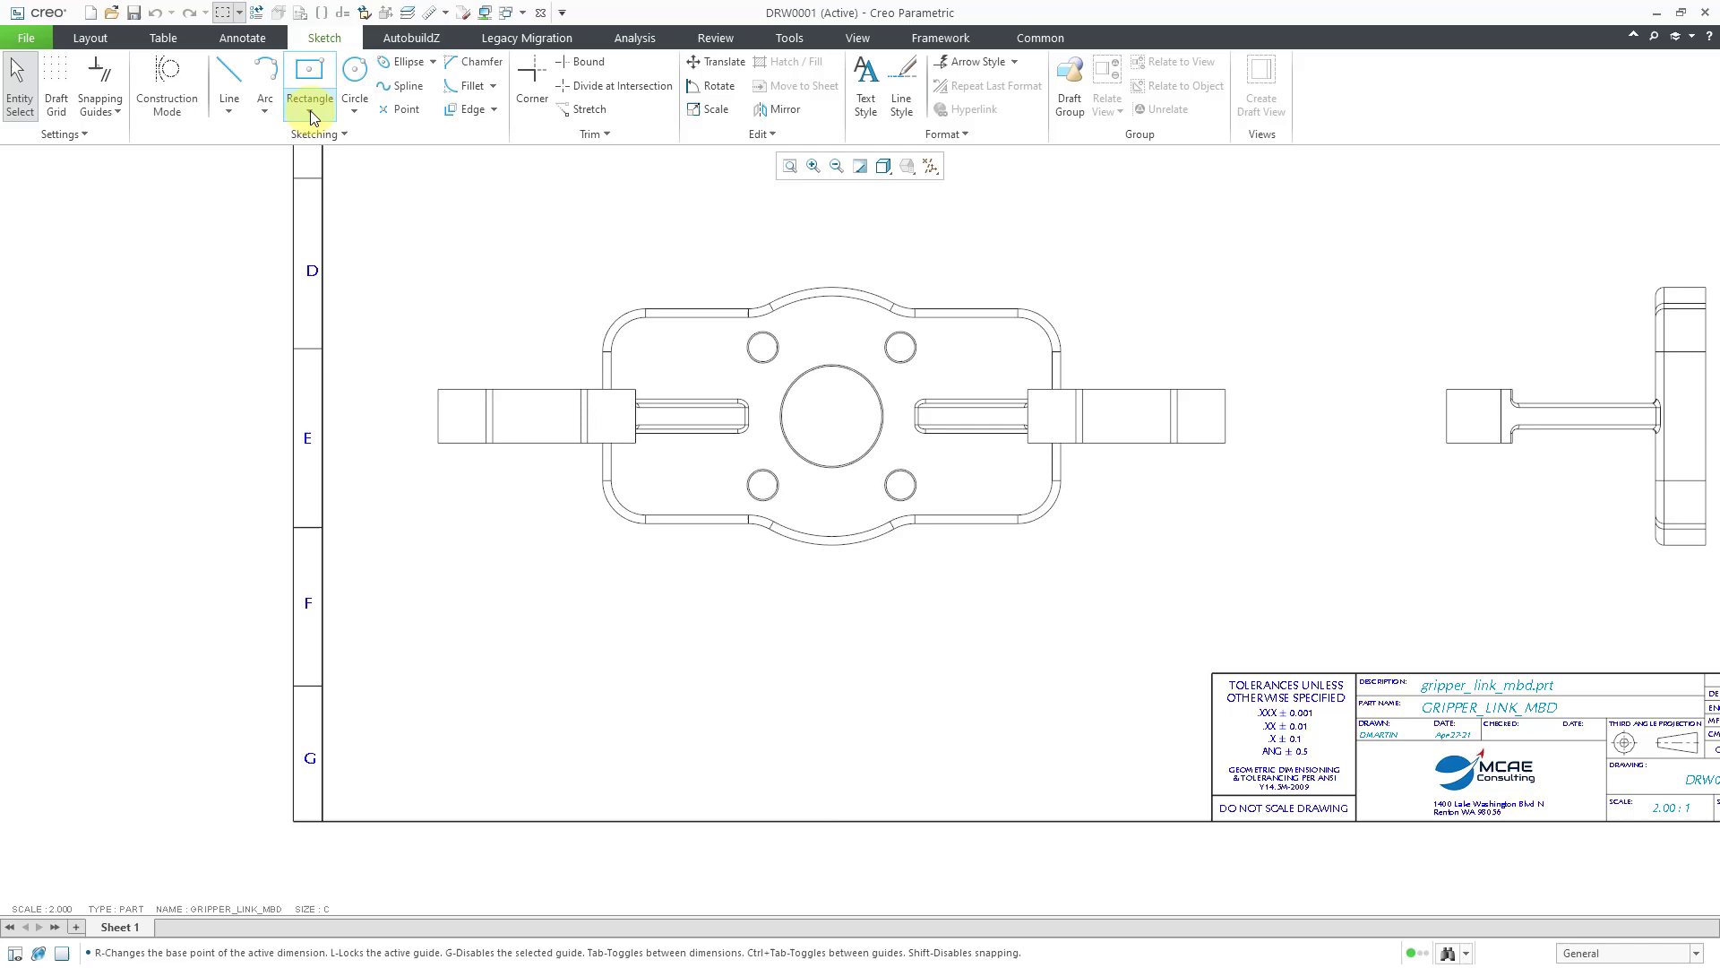
Start a center rectangle, set its centre's horizontal offset to 3, and move it toward the part's lower-left edge
click(310, 110)
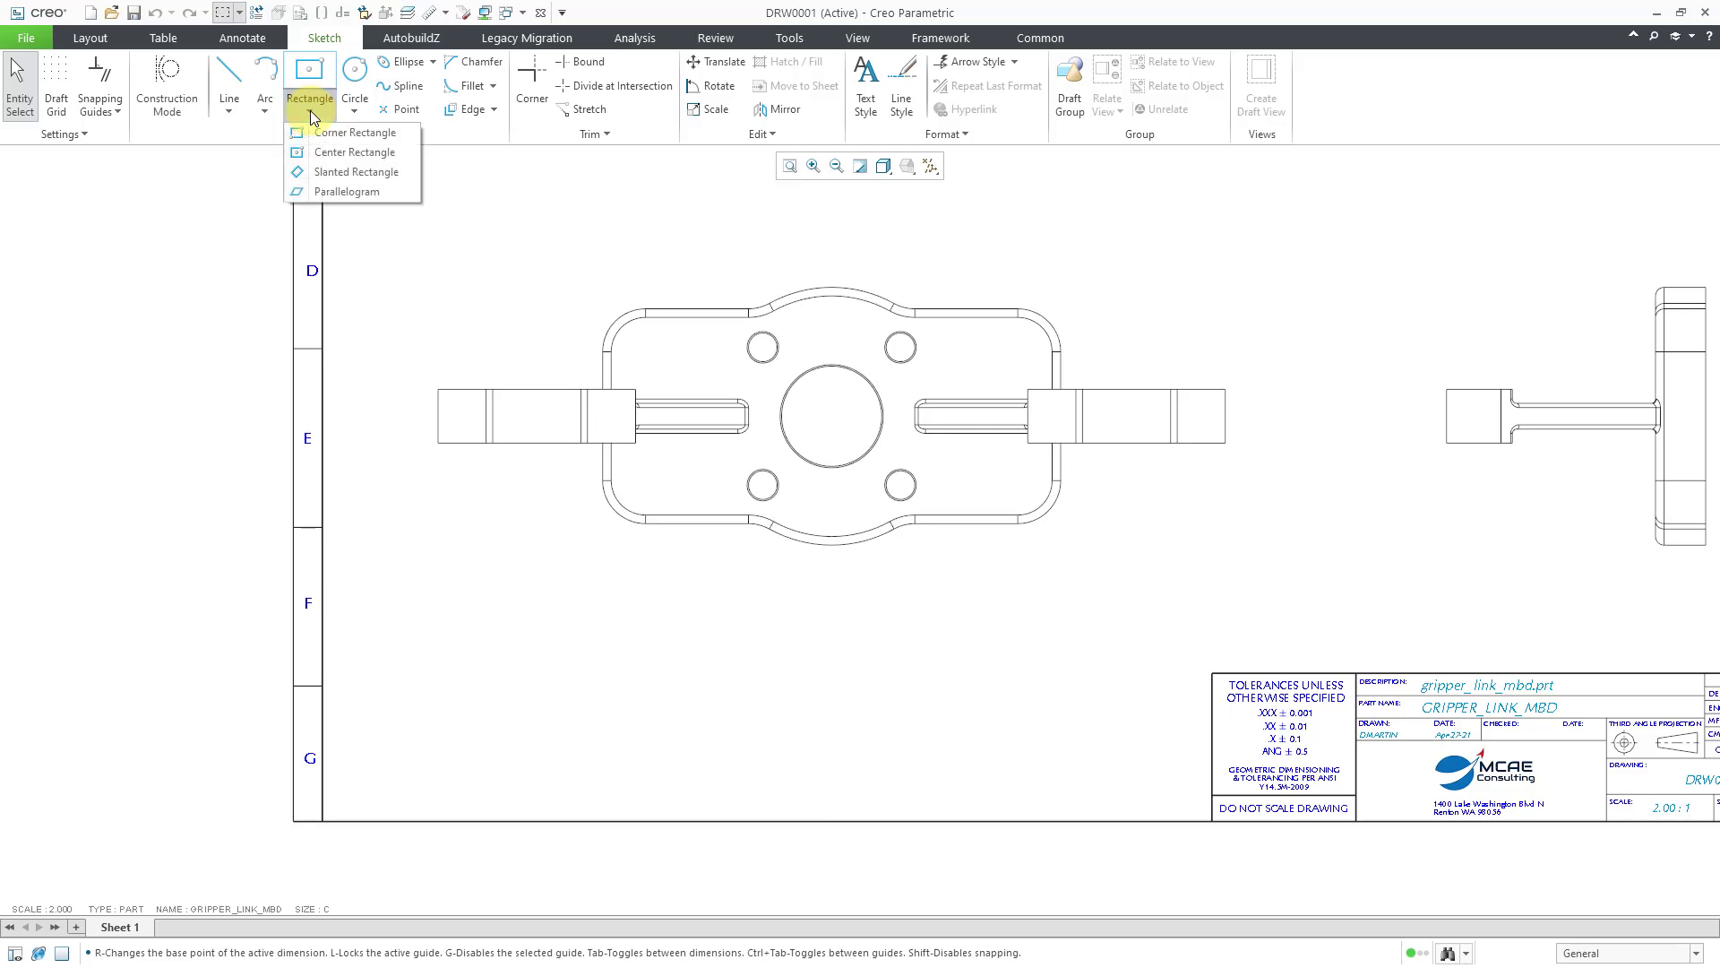
click(341, 162)
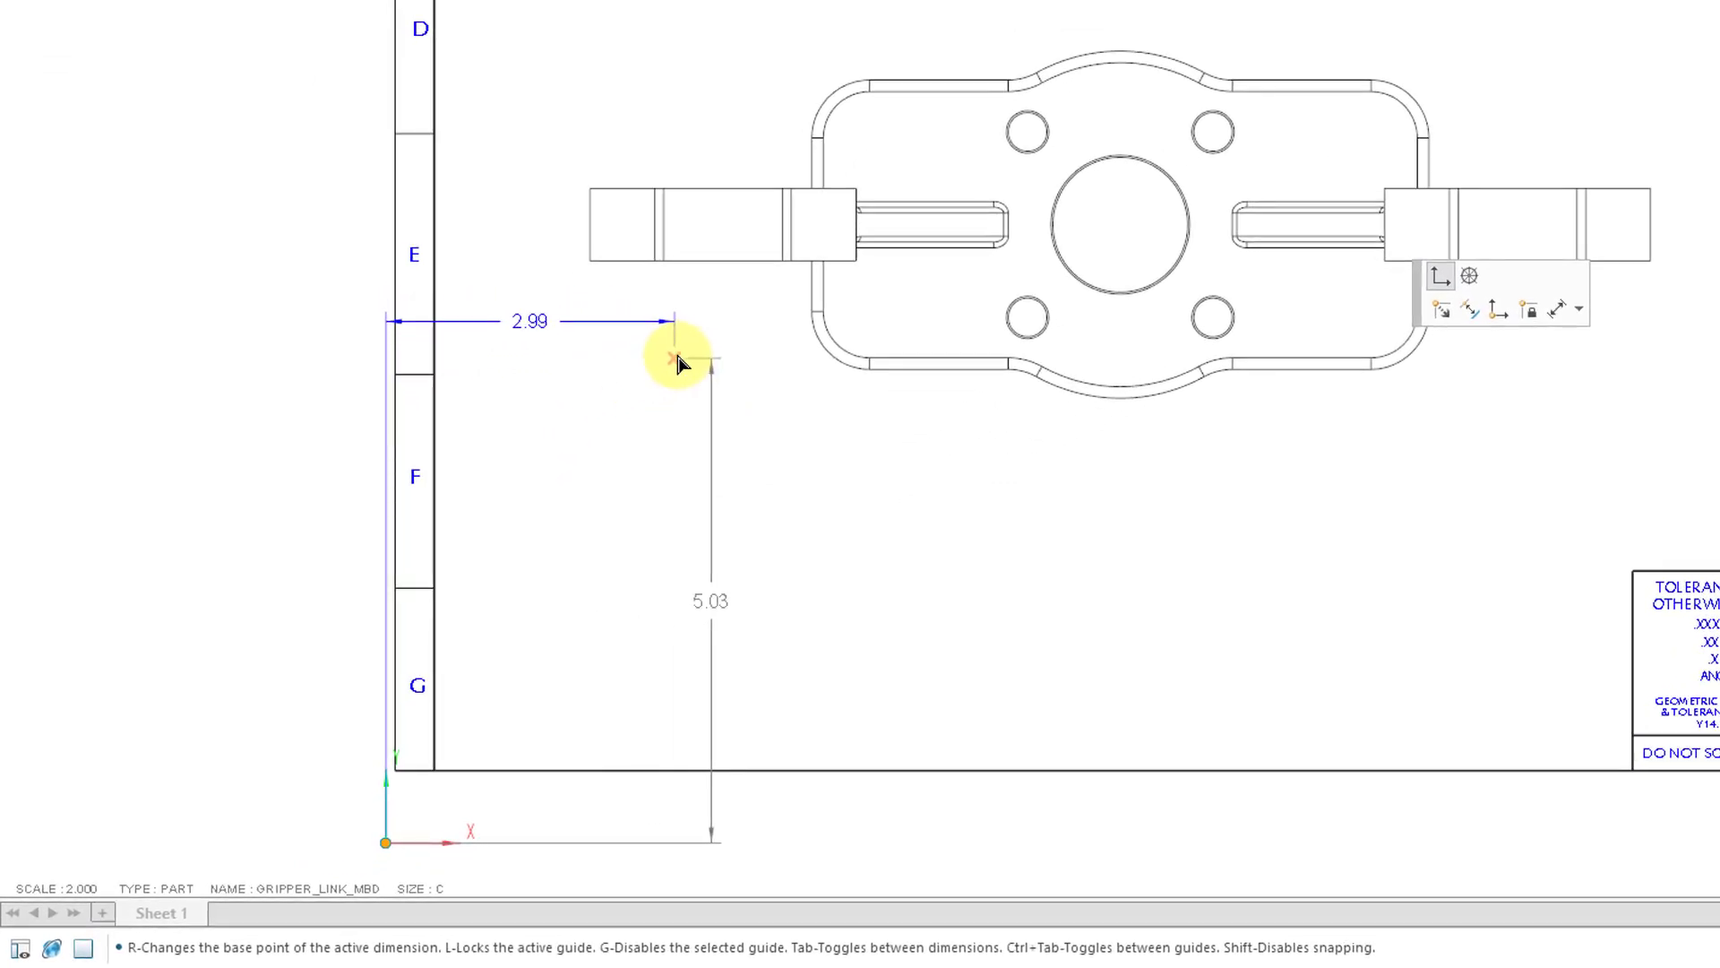
key(Tab)
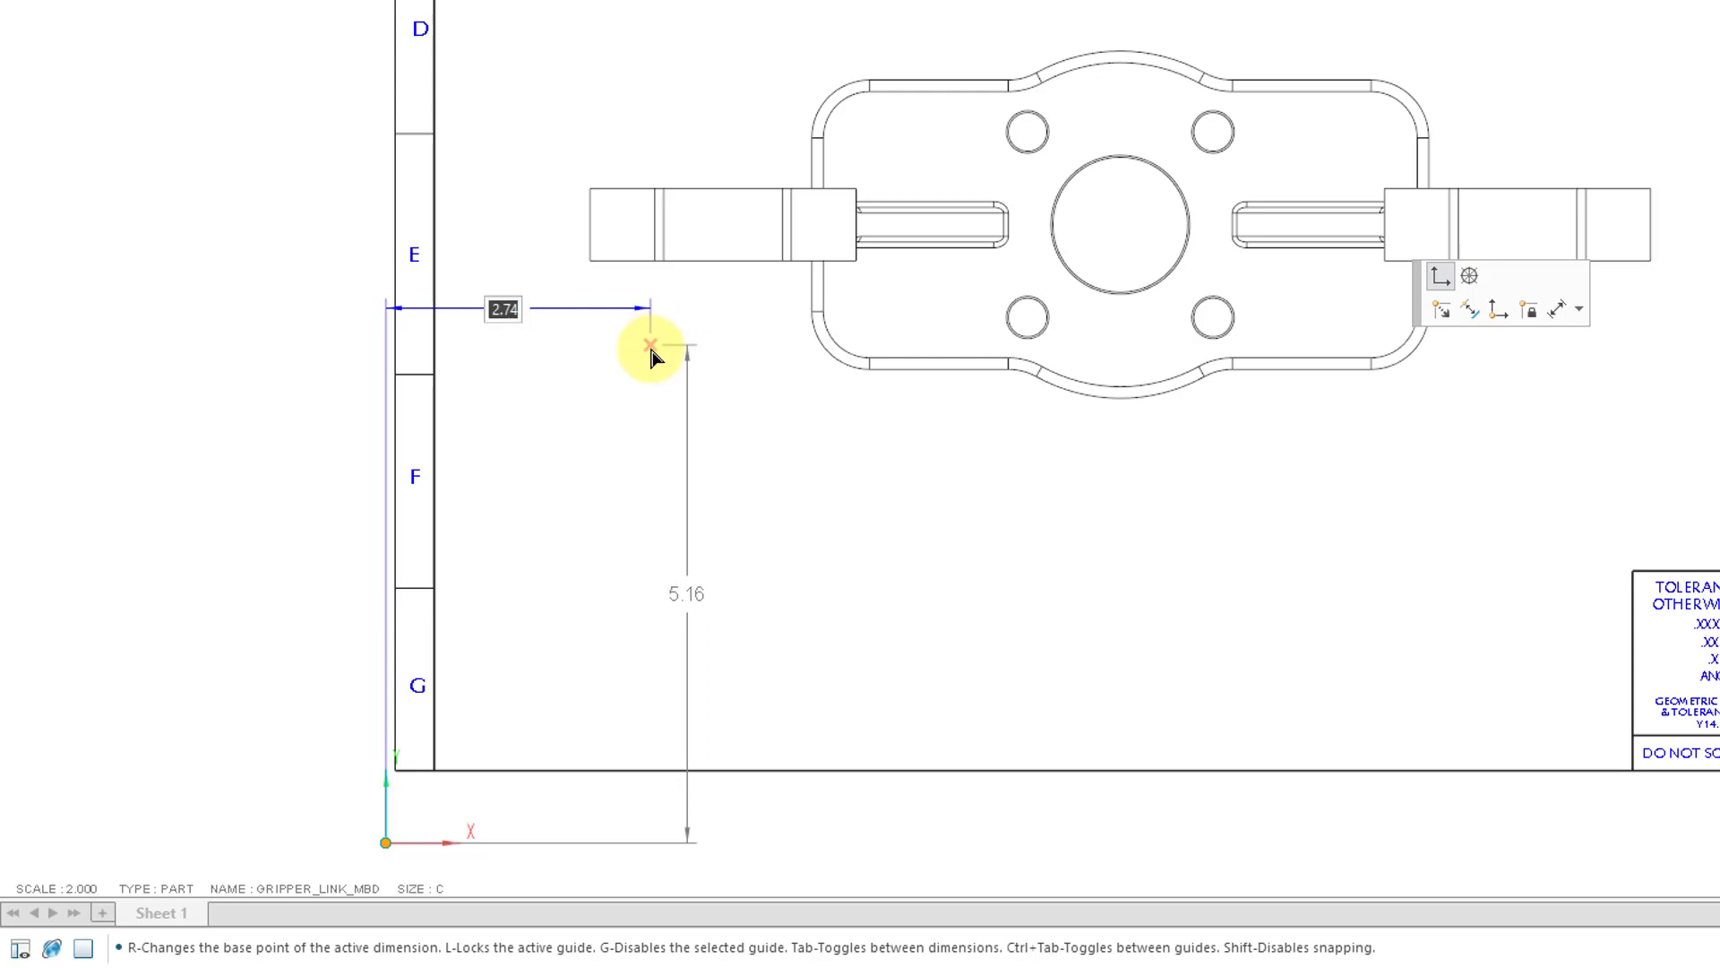
text(3)
key(Return)
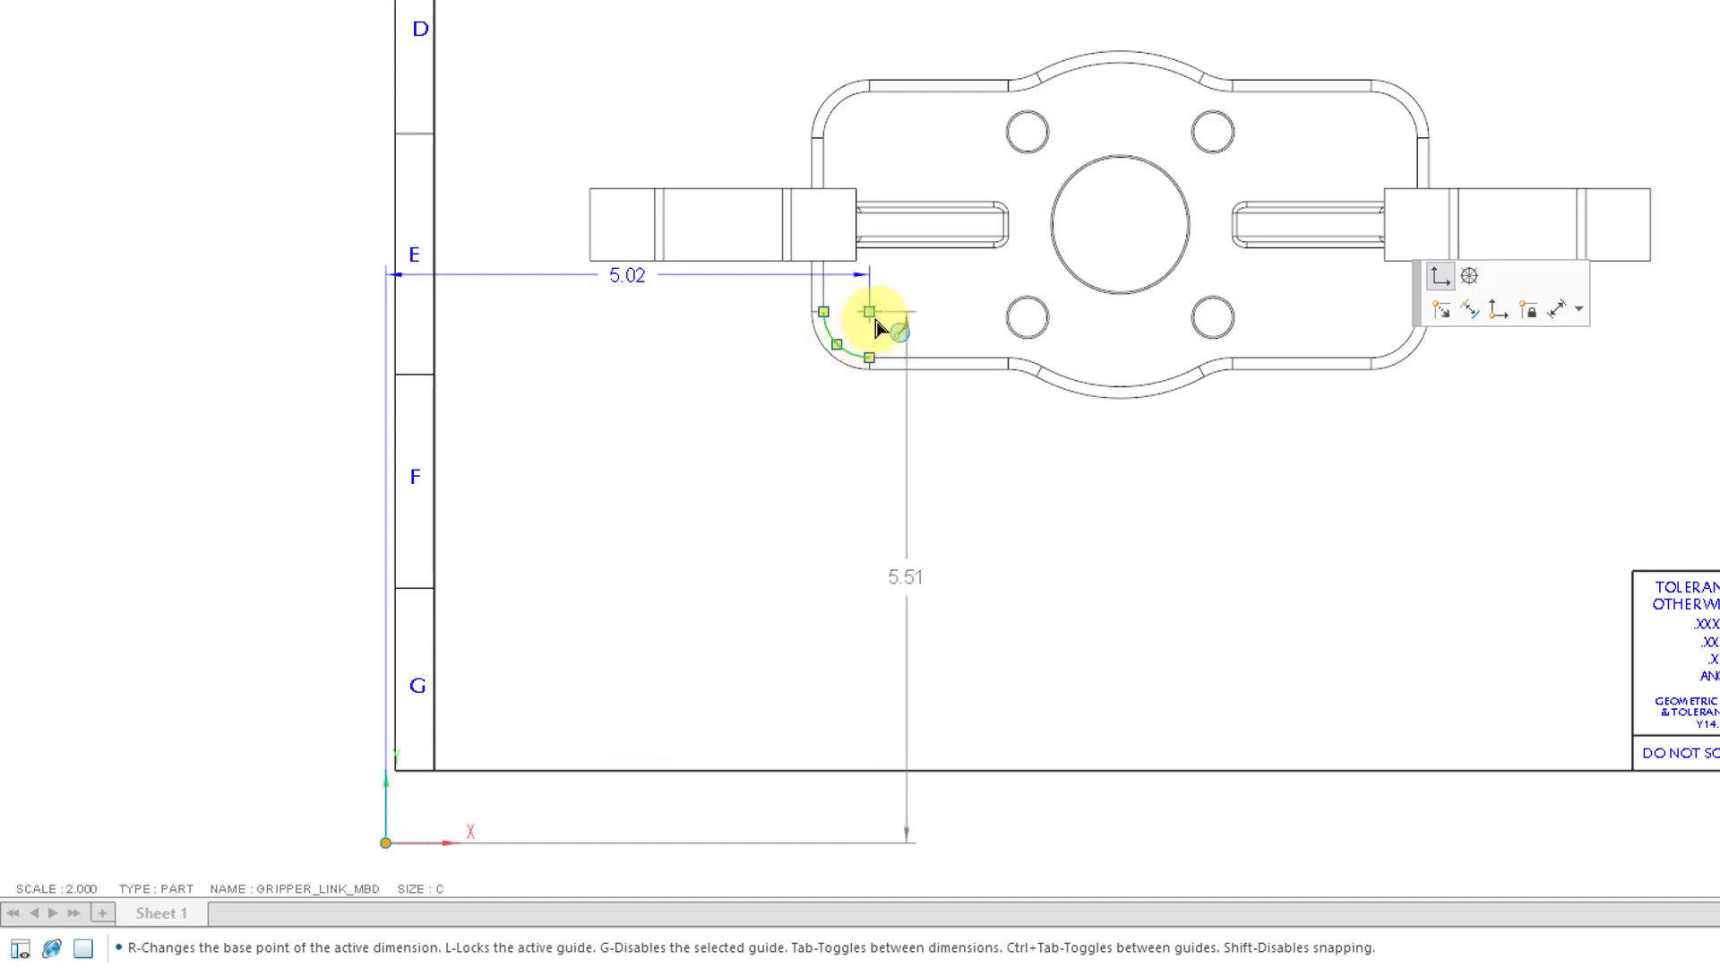
key(Tab)
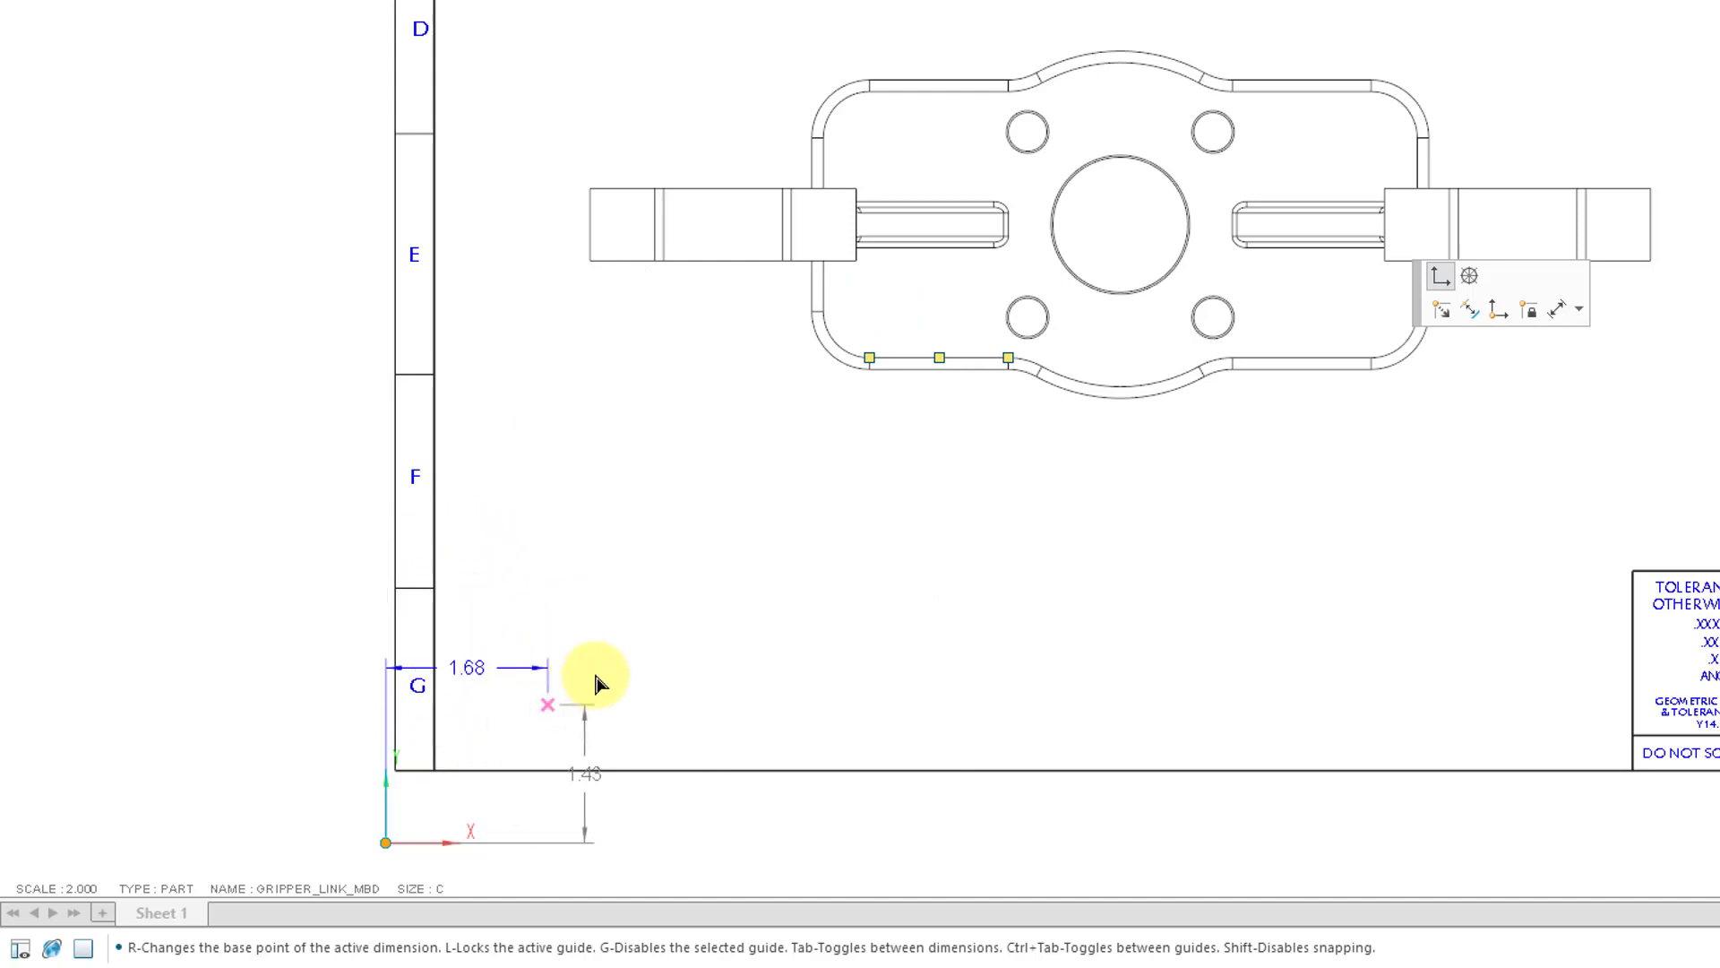
mouse_move(910, 307)
ctrl+middle_down()
mouse_move(906, 576)
mouse_move(864, 552)
ctrl+middle_up()
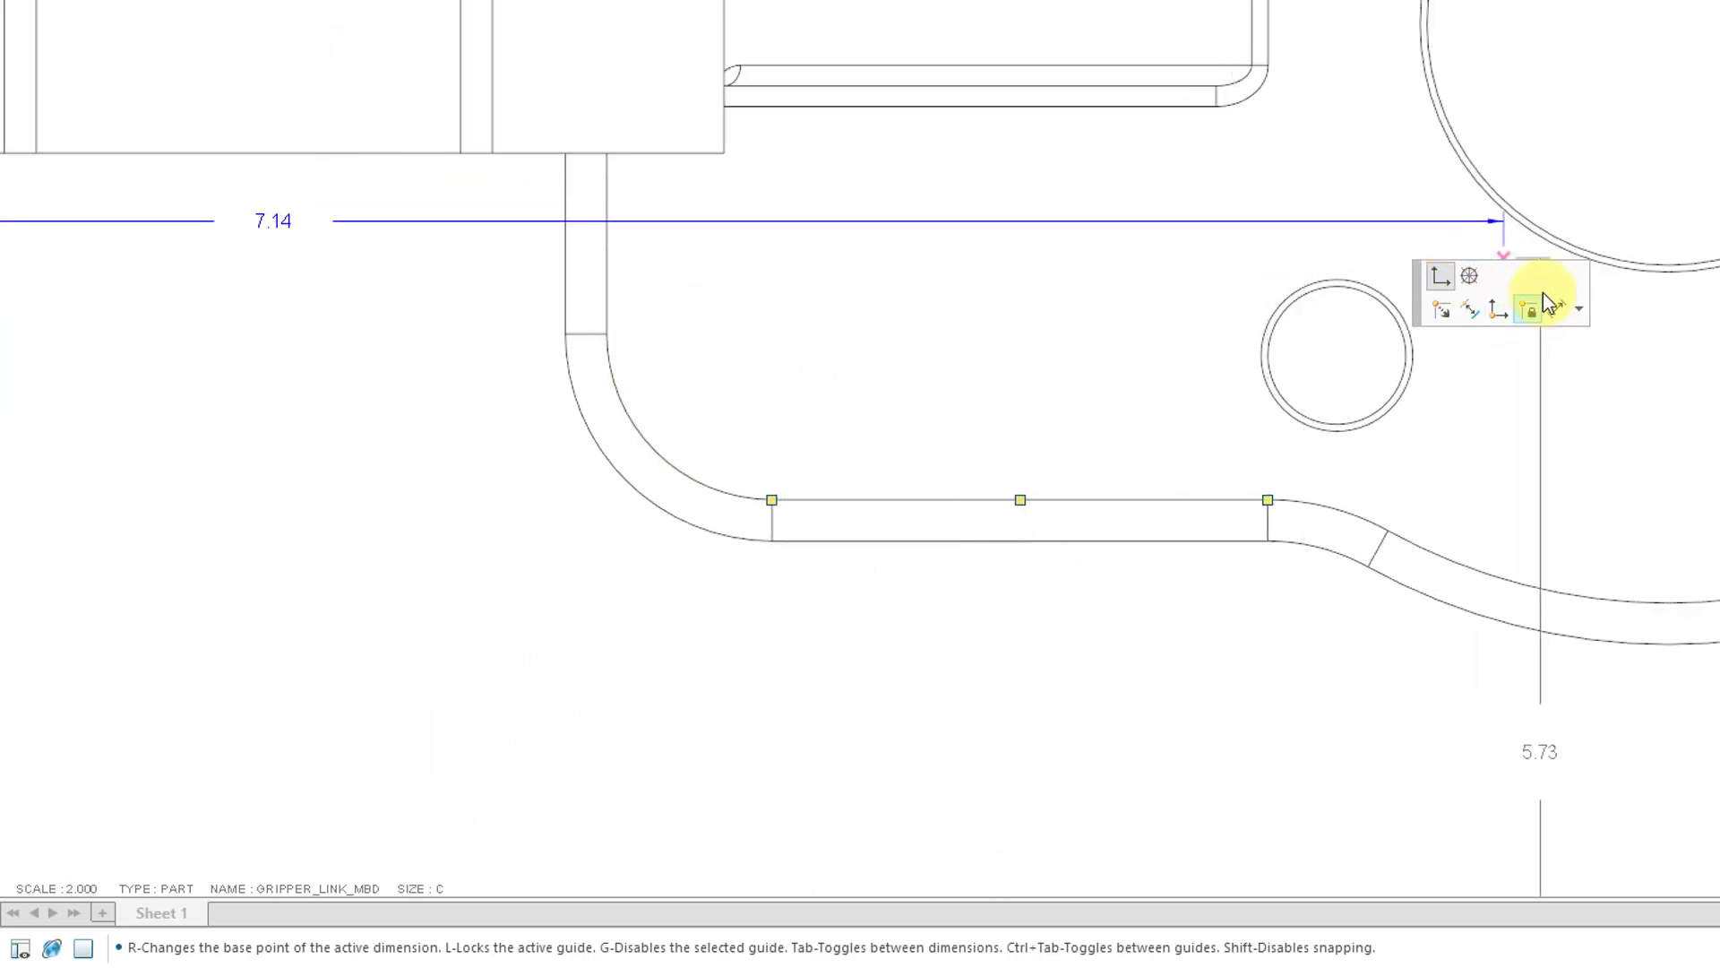
key(Tab)
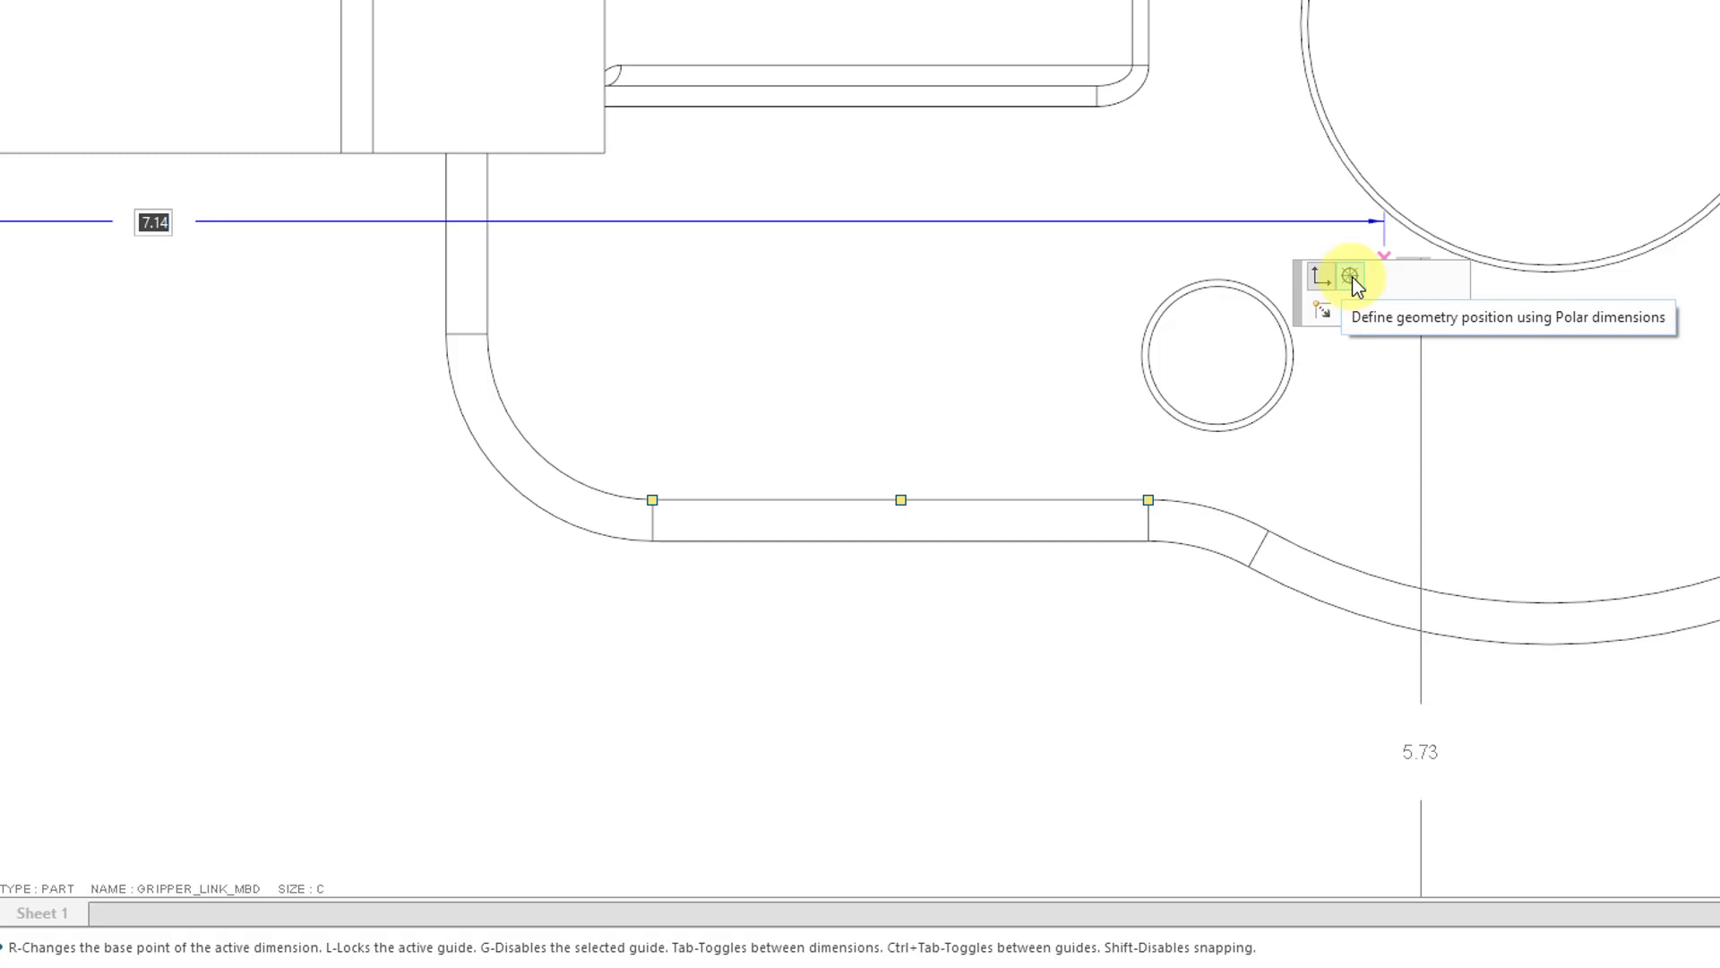
Switch the rectangle centre placement to polar dimensions and show its orientation options
click(1353, 278)
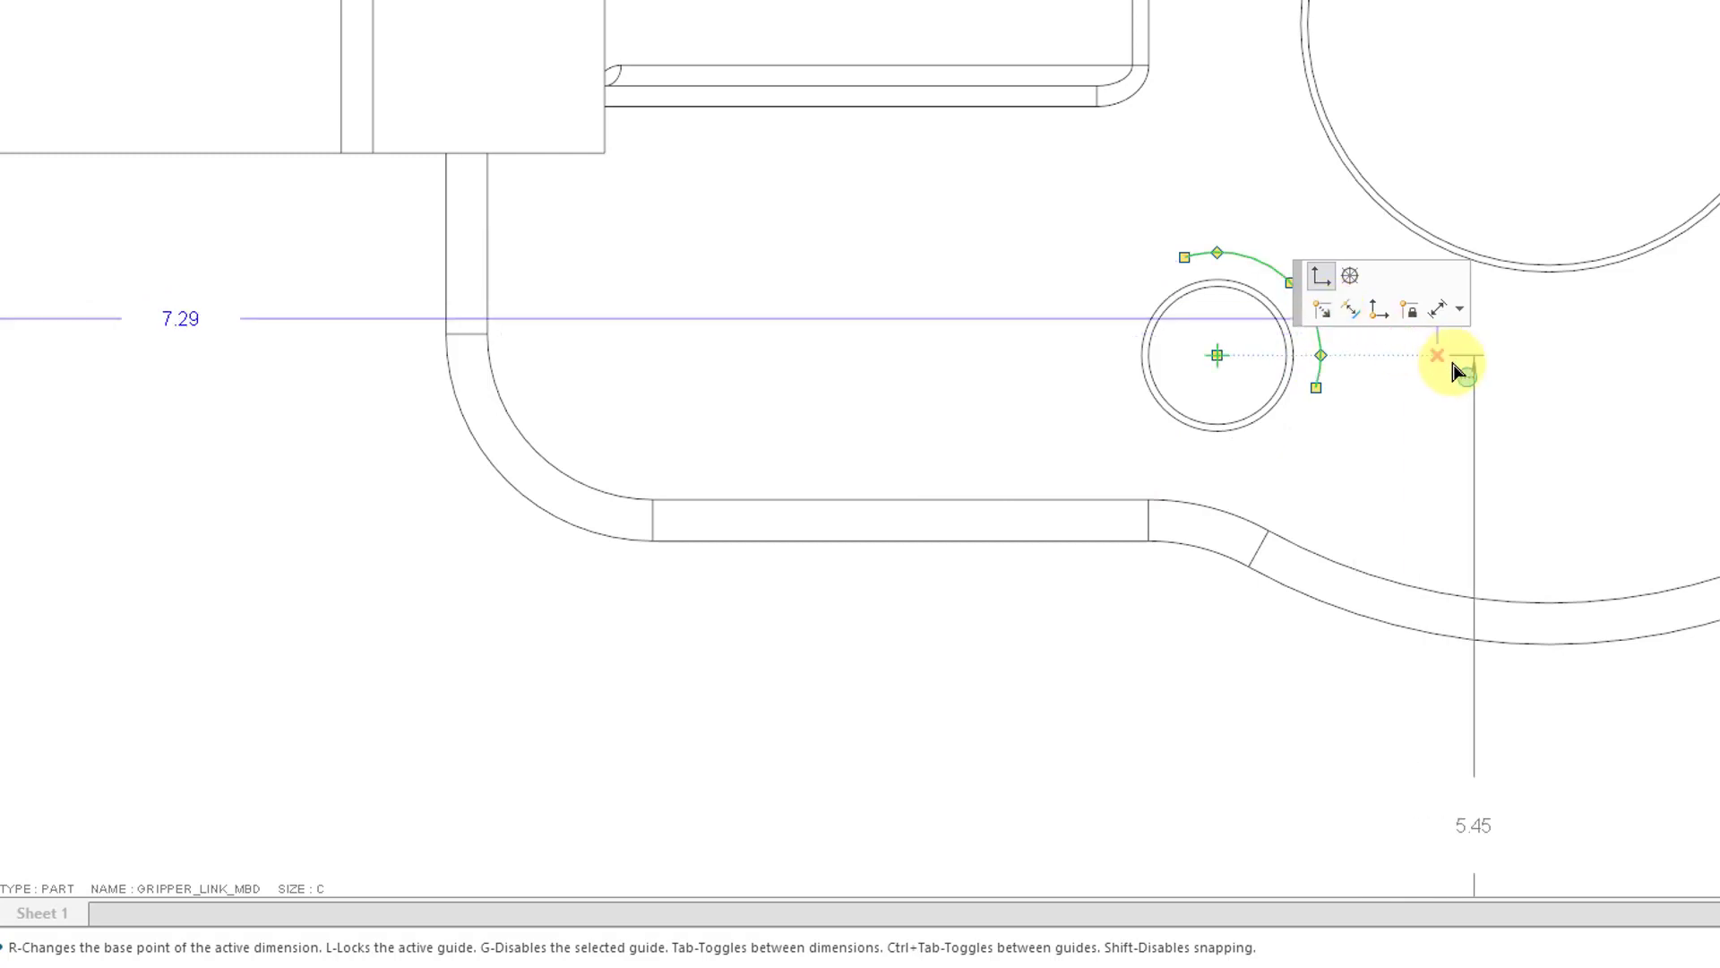
middle_drag(1373, 338, 1302, 353)
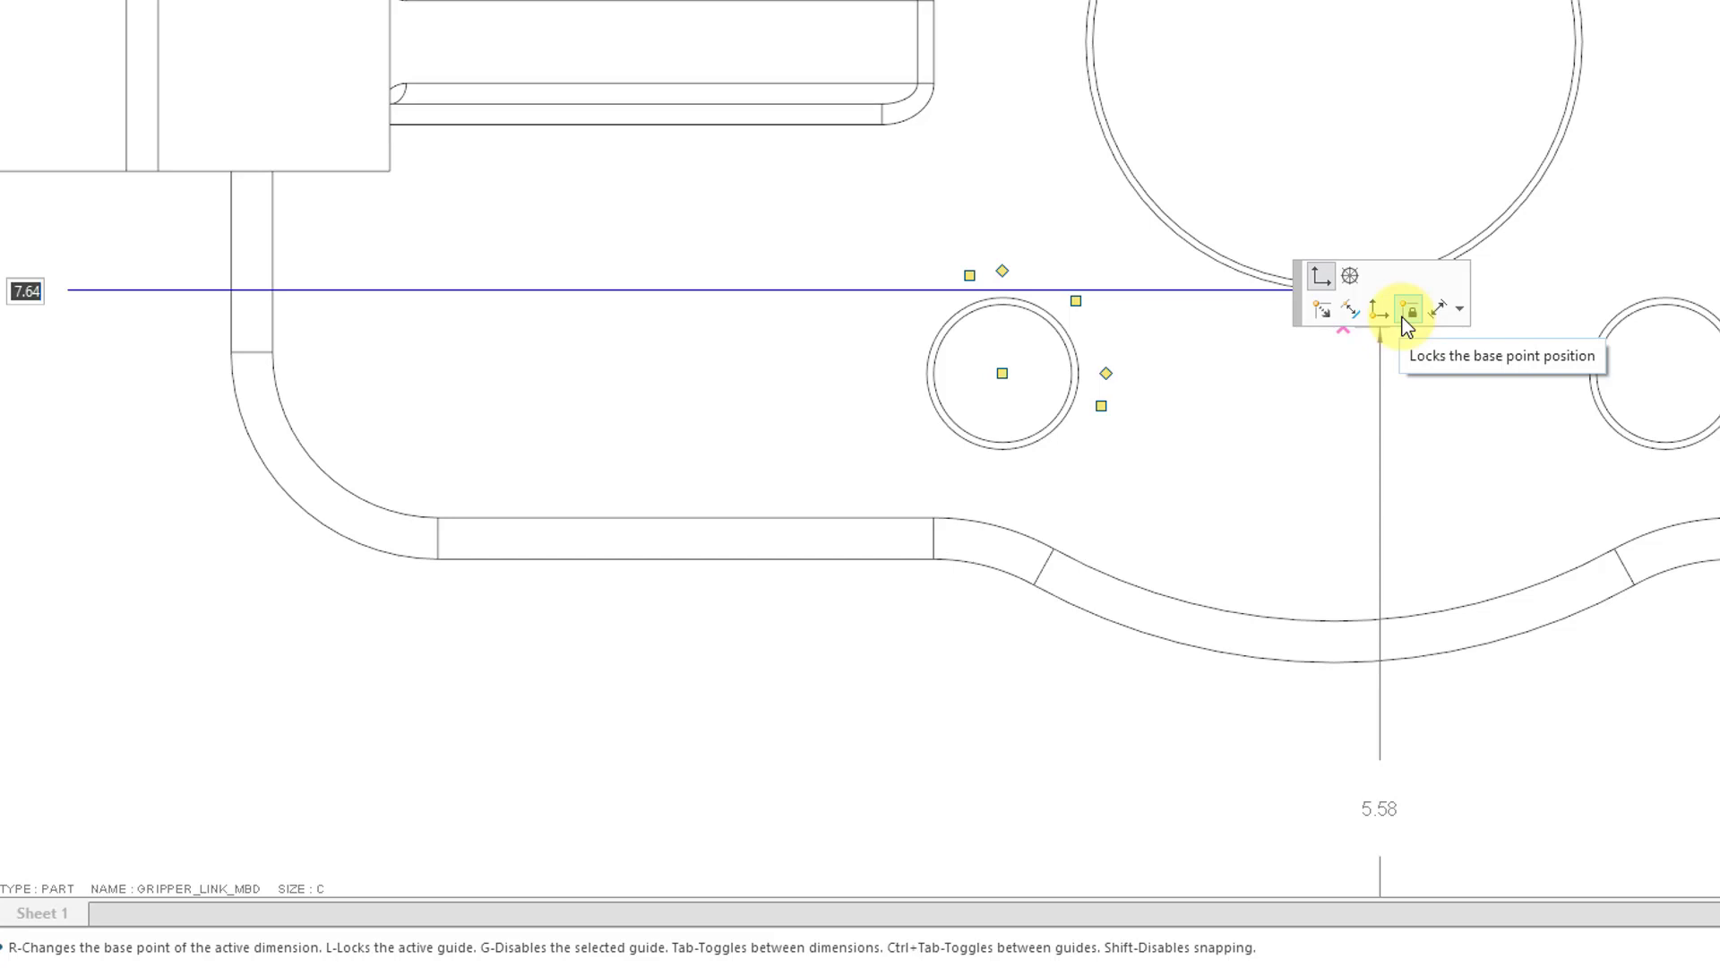
click(1460, 312)
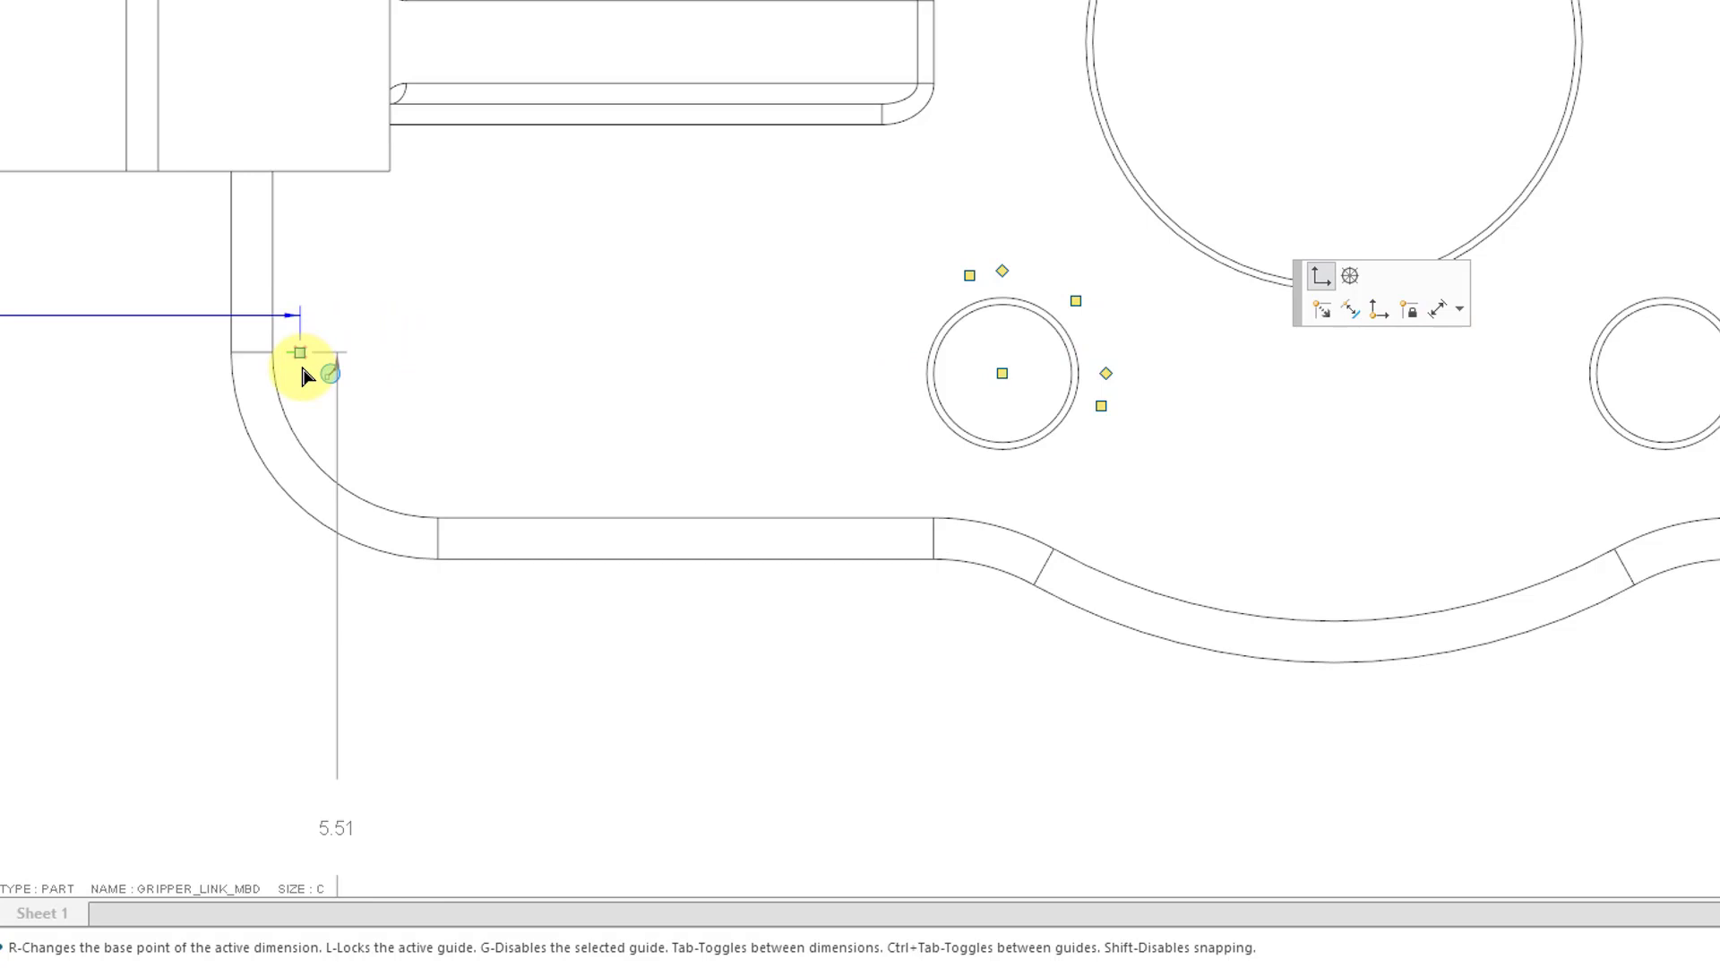
Snap a first rectangle centre near the left inner fillet, then discard that preview
click(269, 357)
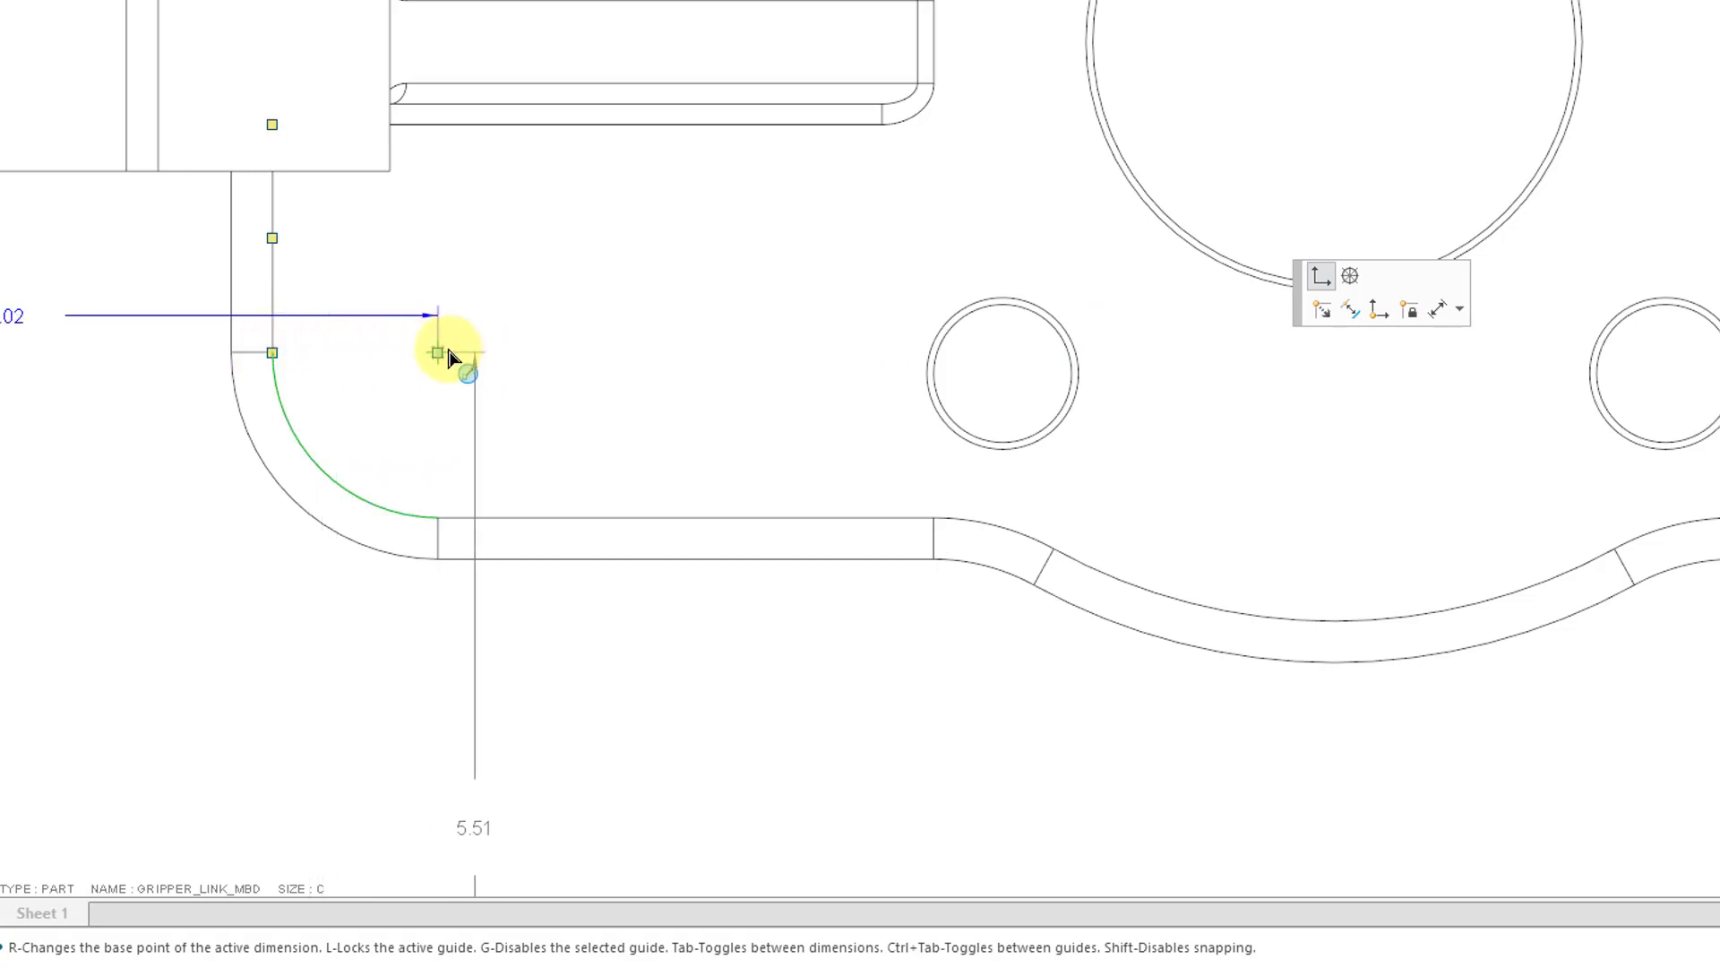
click(448, 356)
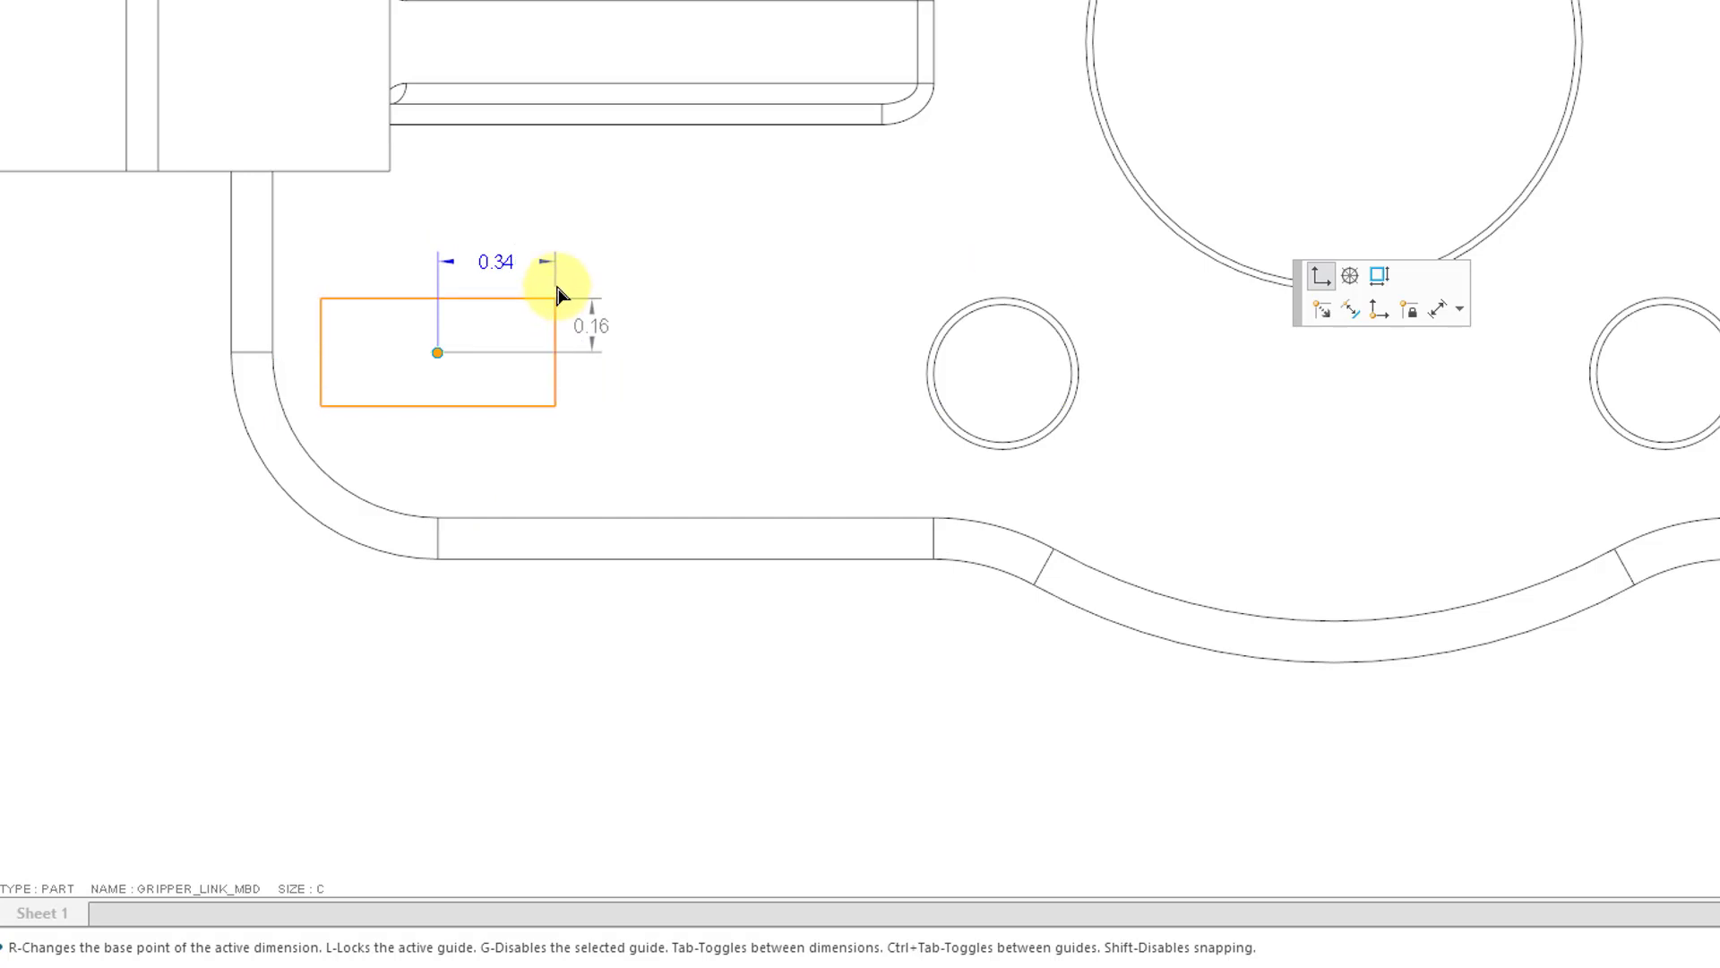
key(Tab)
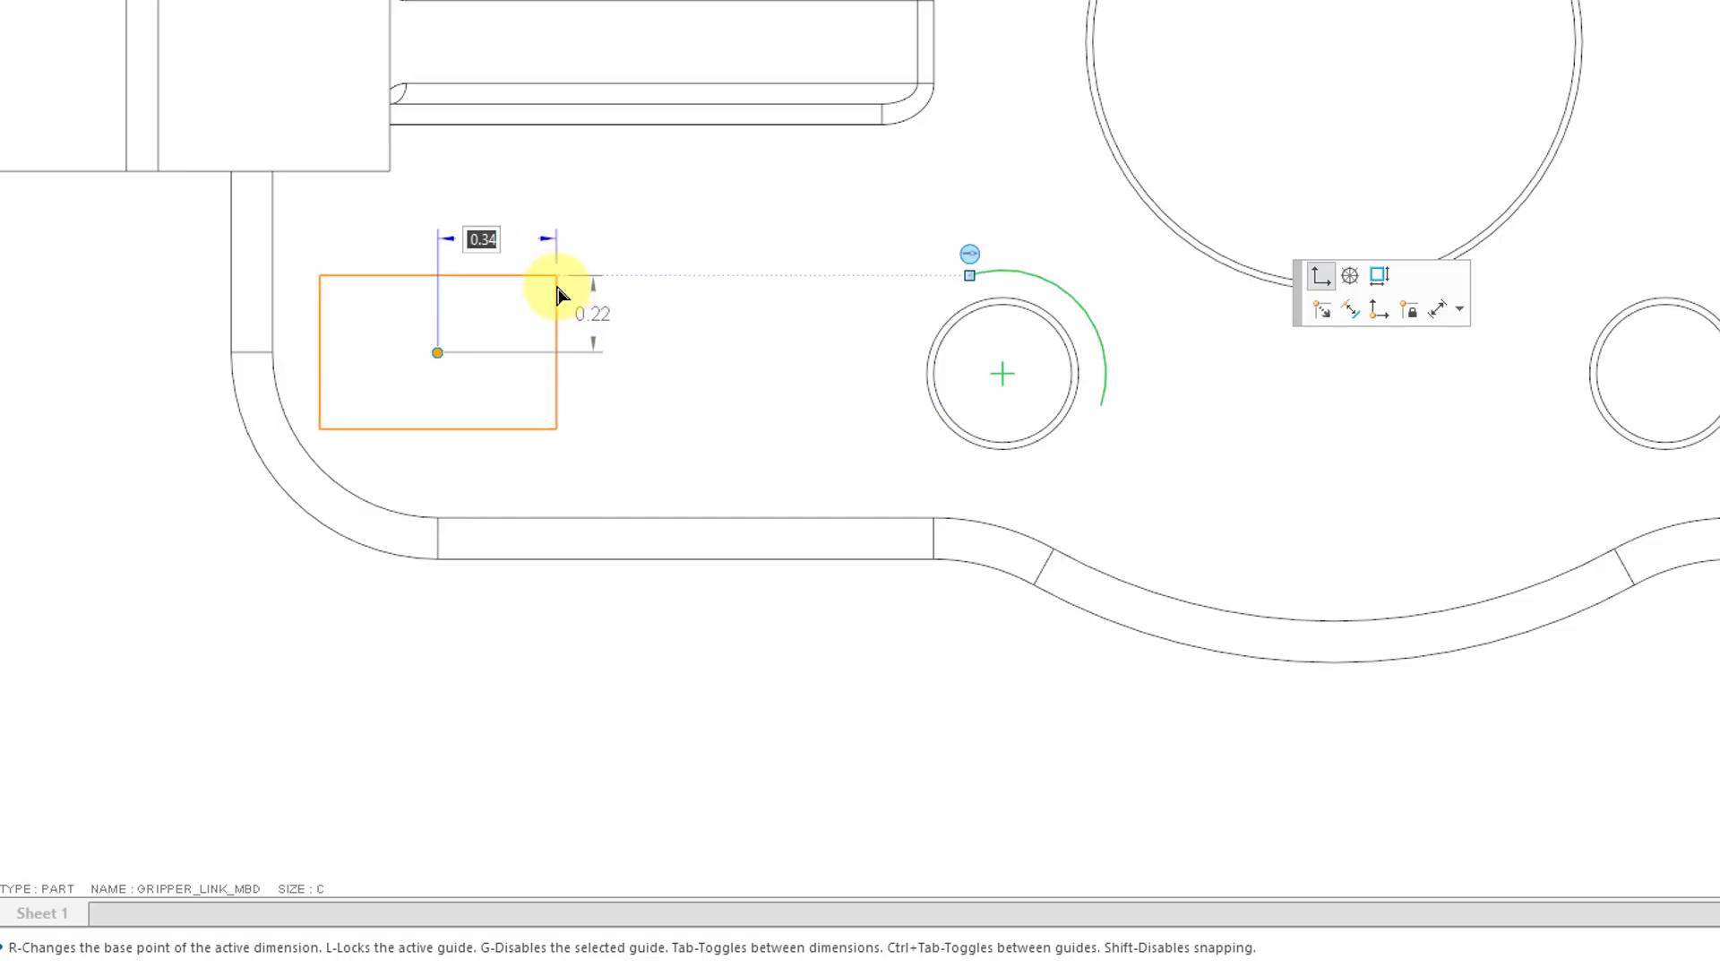
key(Escape)
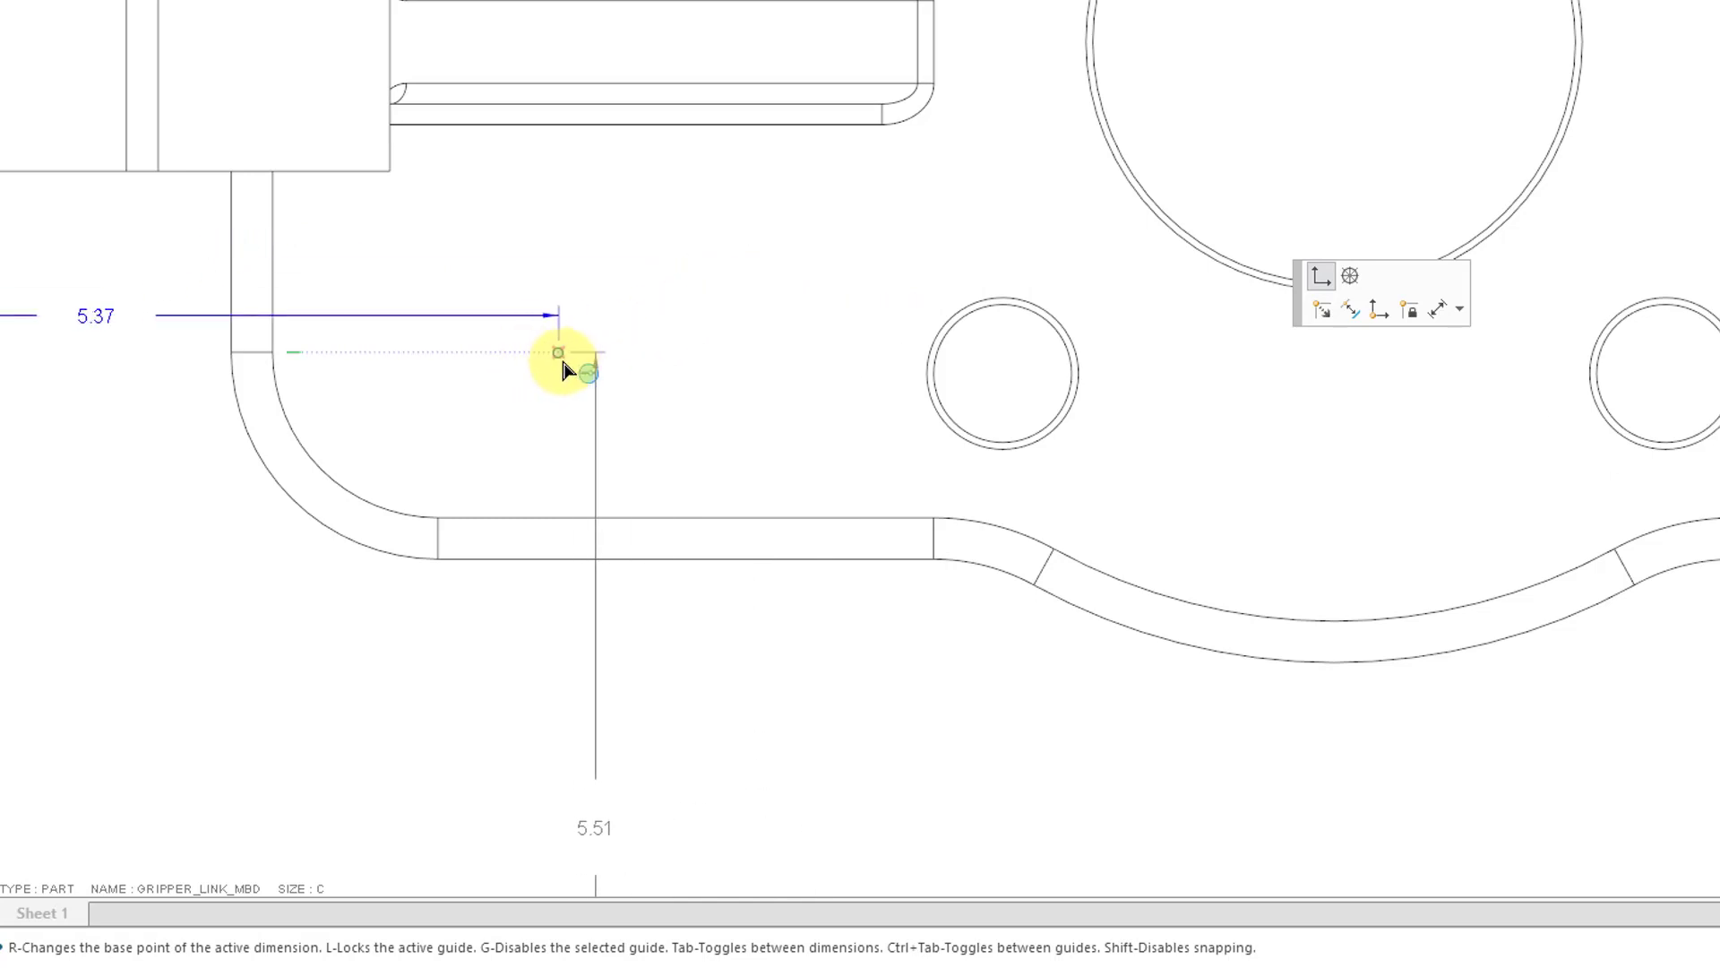
Place the rectangle centre and draw it with width 0.50 and height 0.30
click(572, 355)
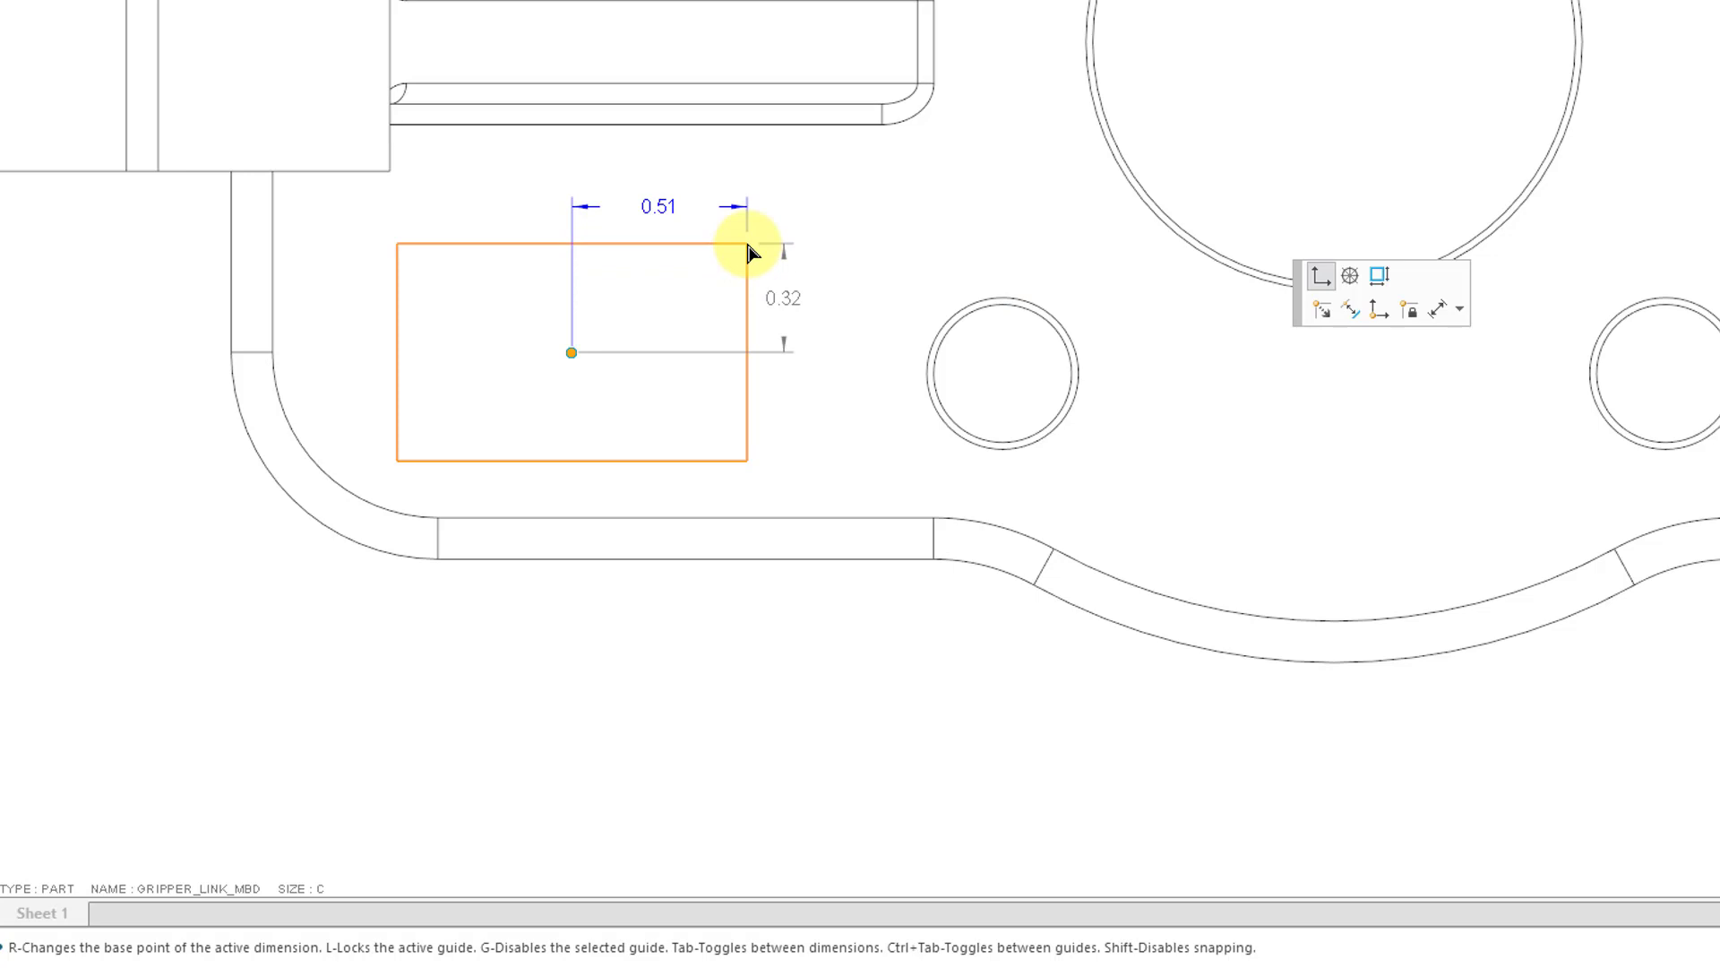
key(Tab)
text(0.5)
key(Tab)
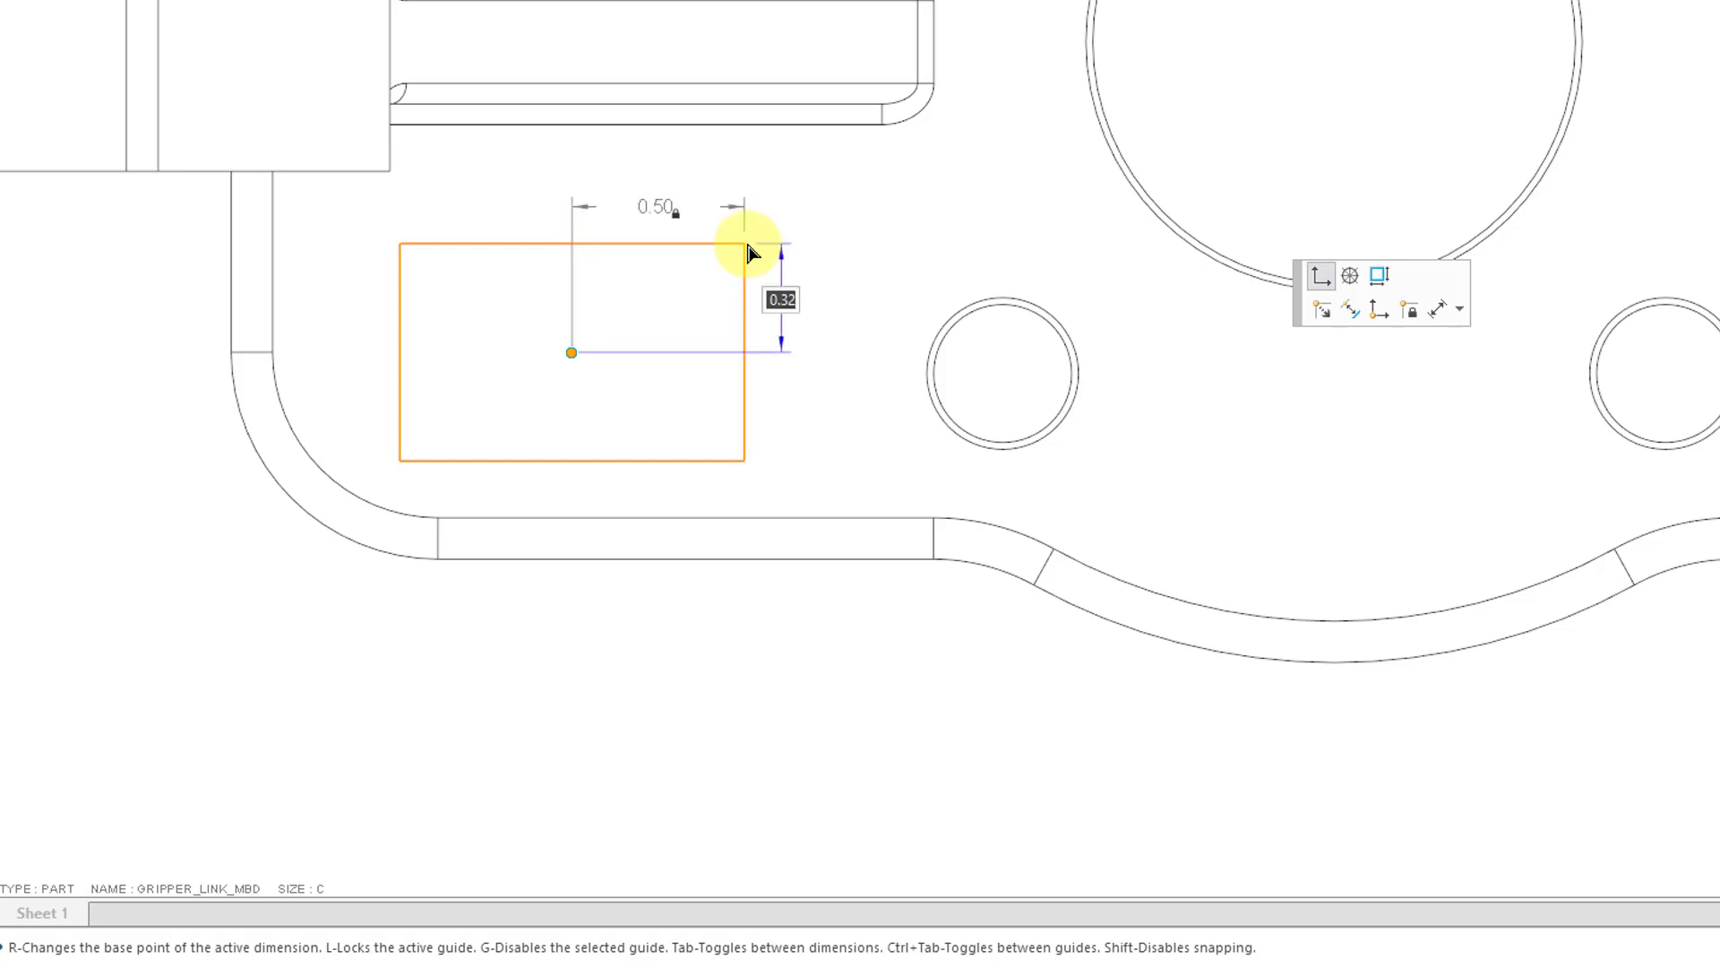
text(0.3)
key(Tab)
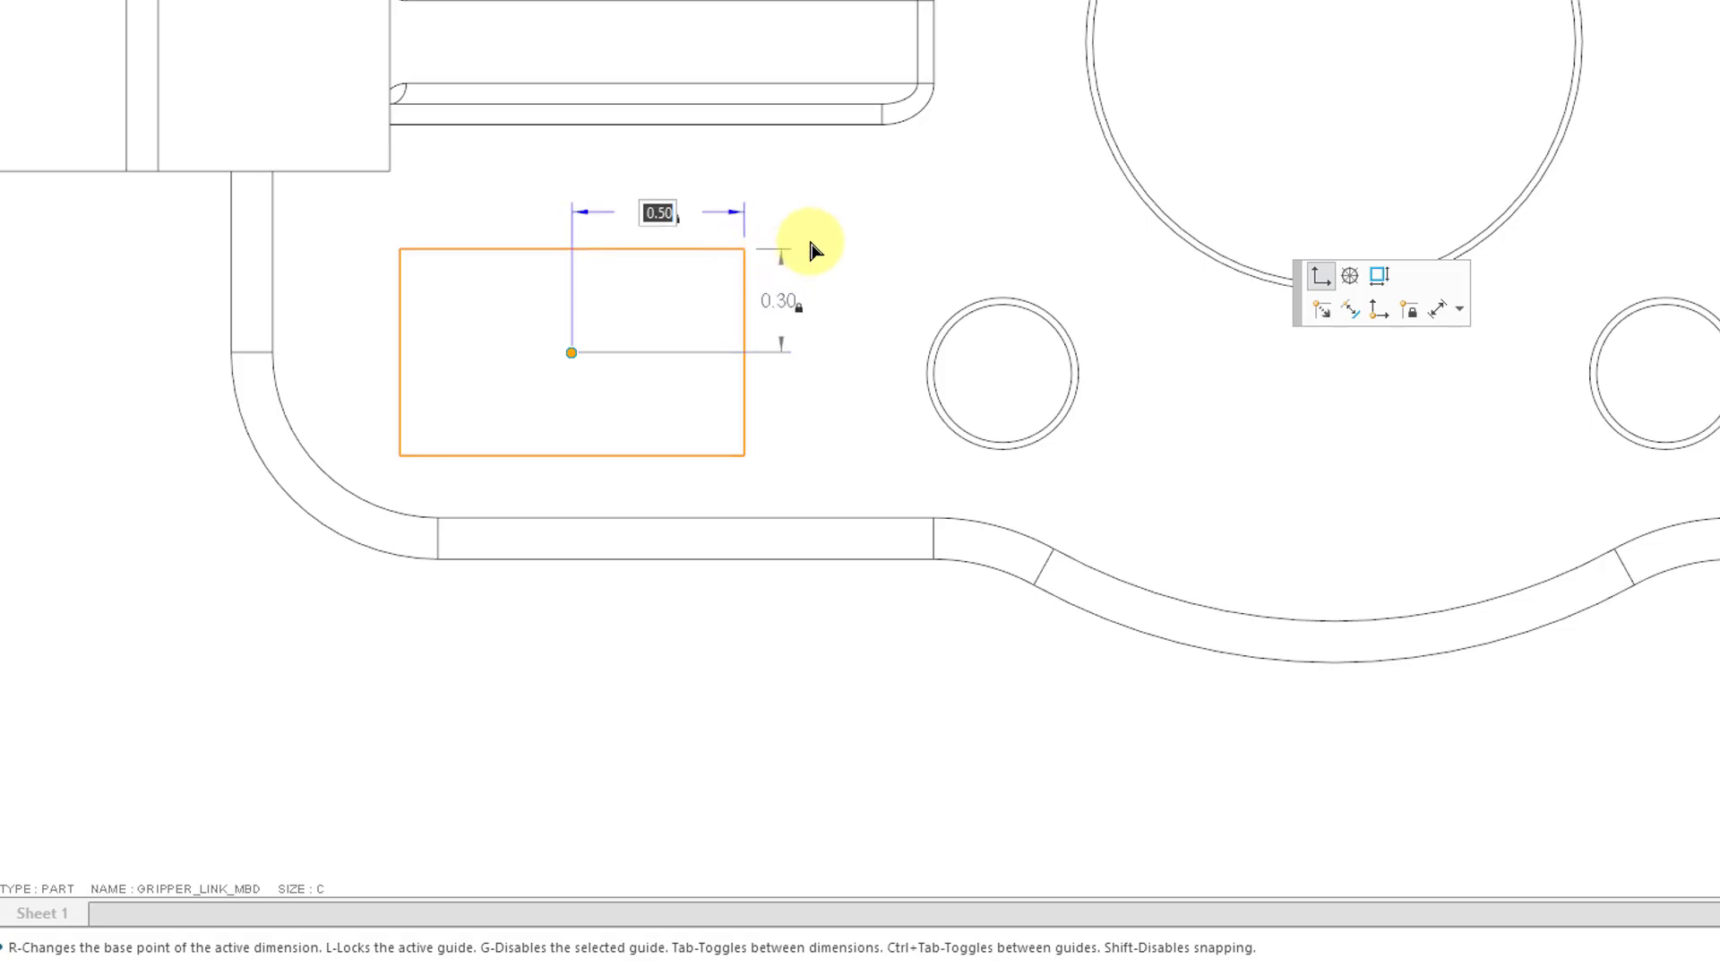
click(833, 240)
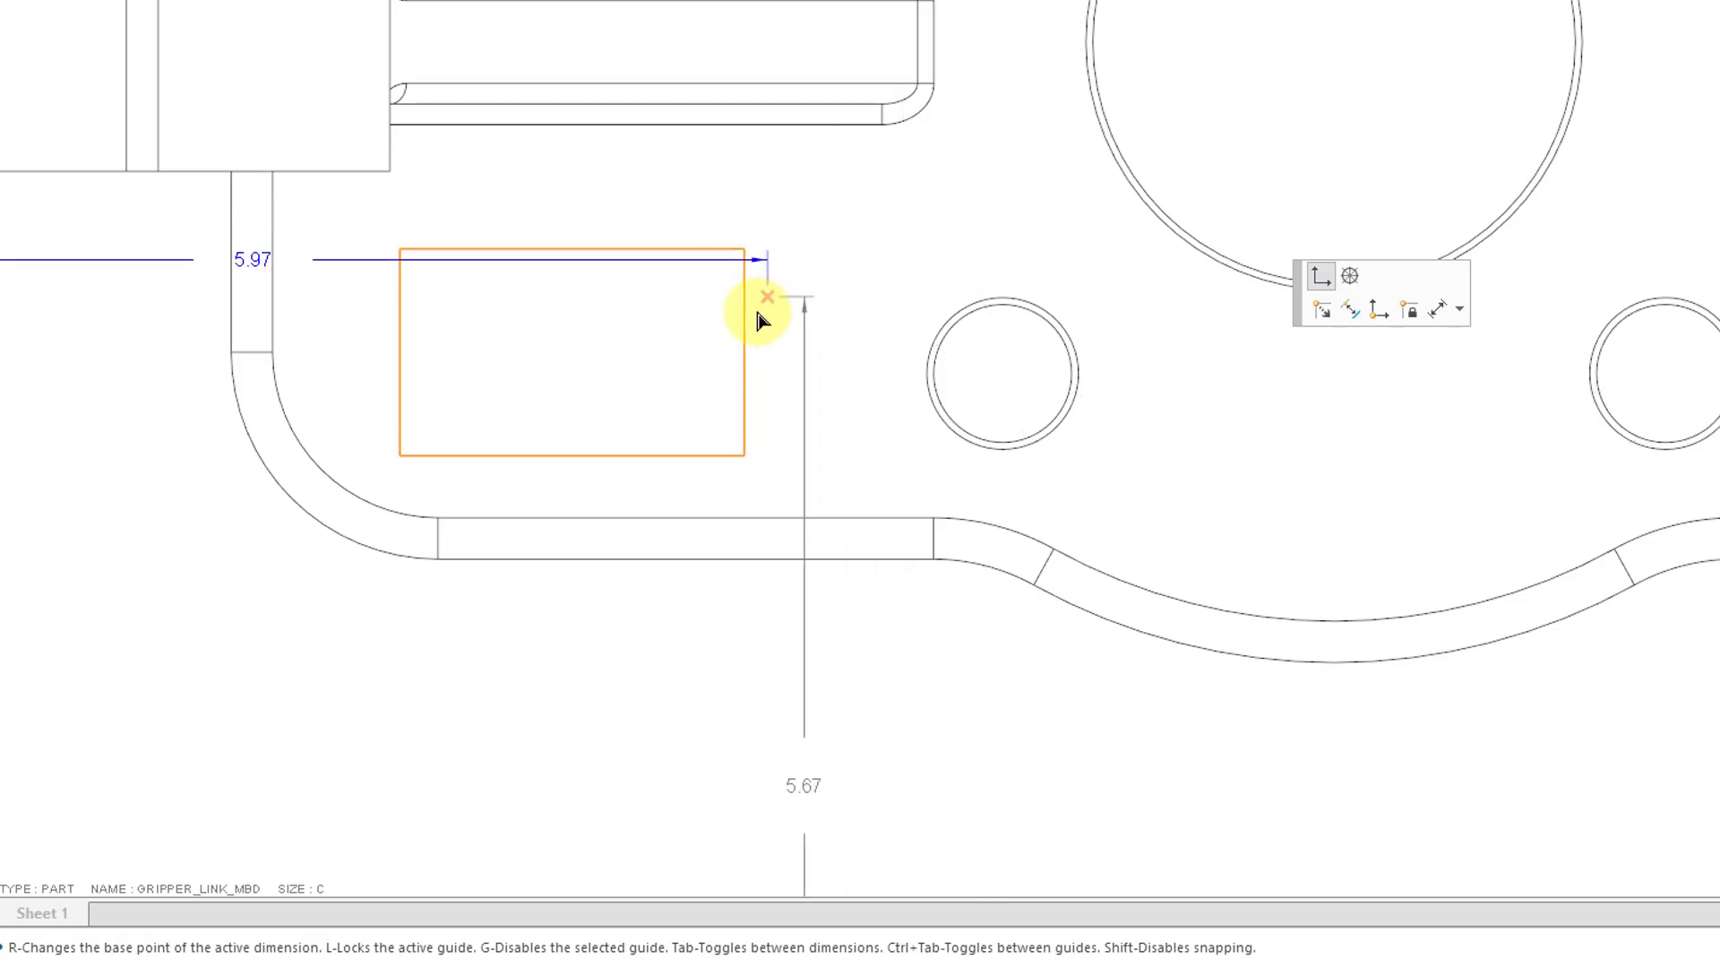
scroll(713, 310, down, 4)
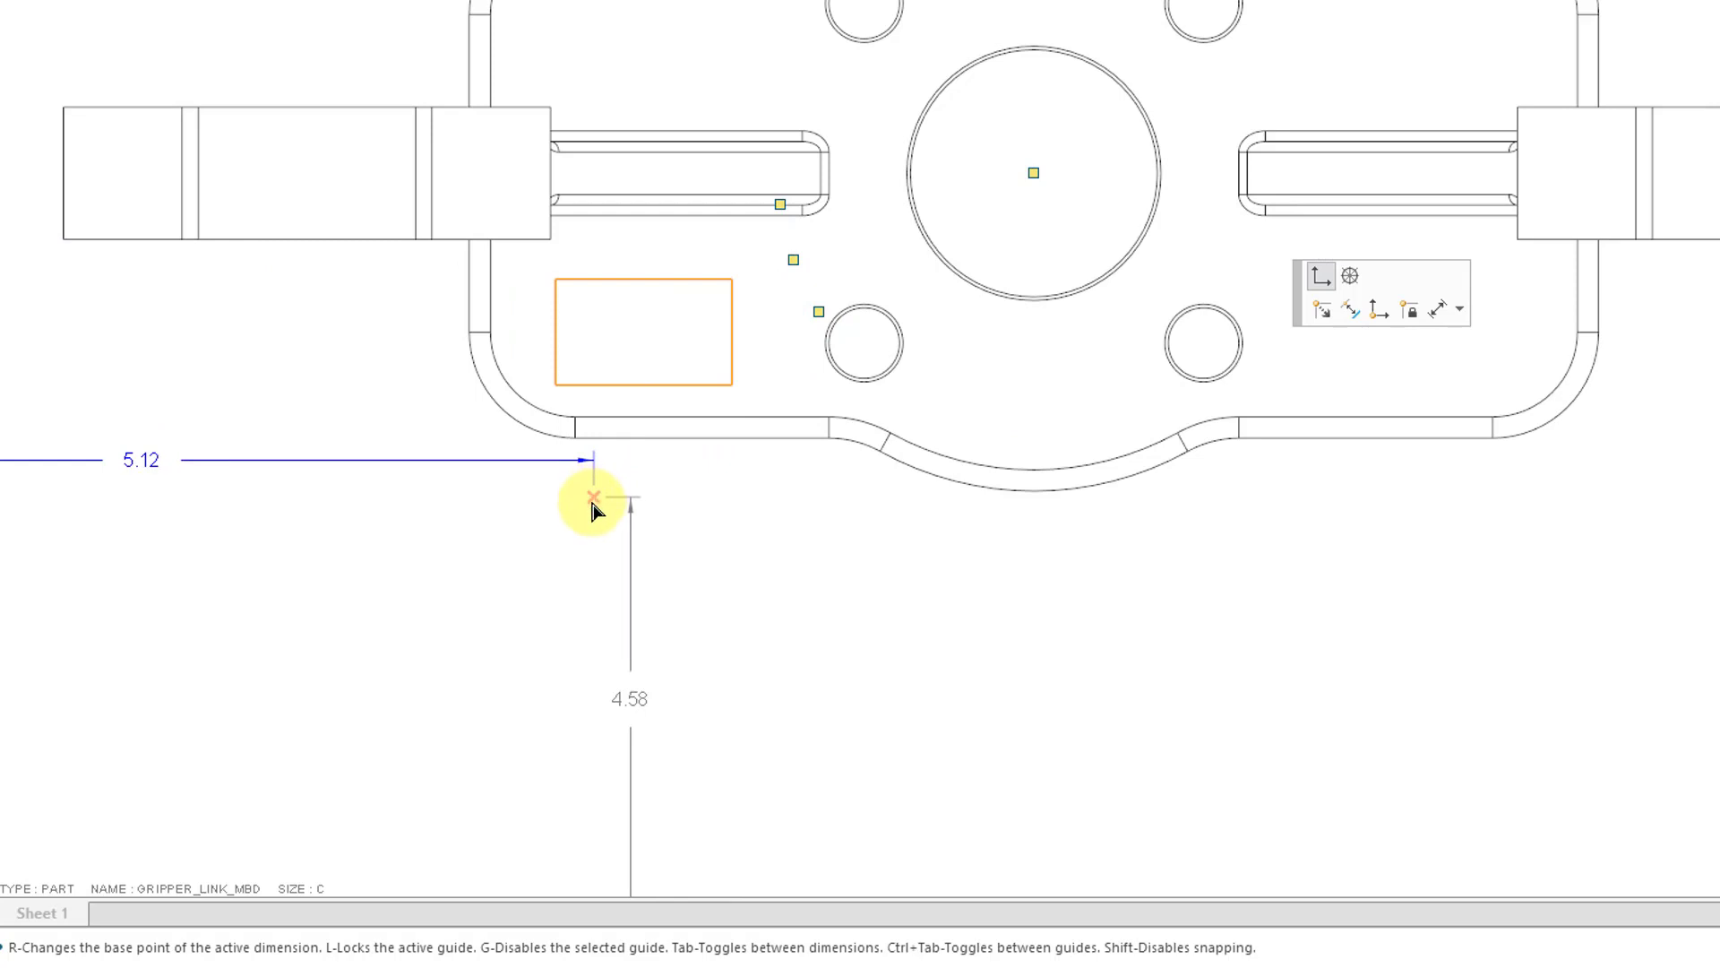
middle_click(535, 513)
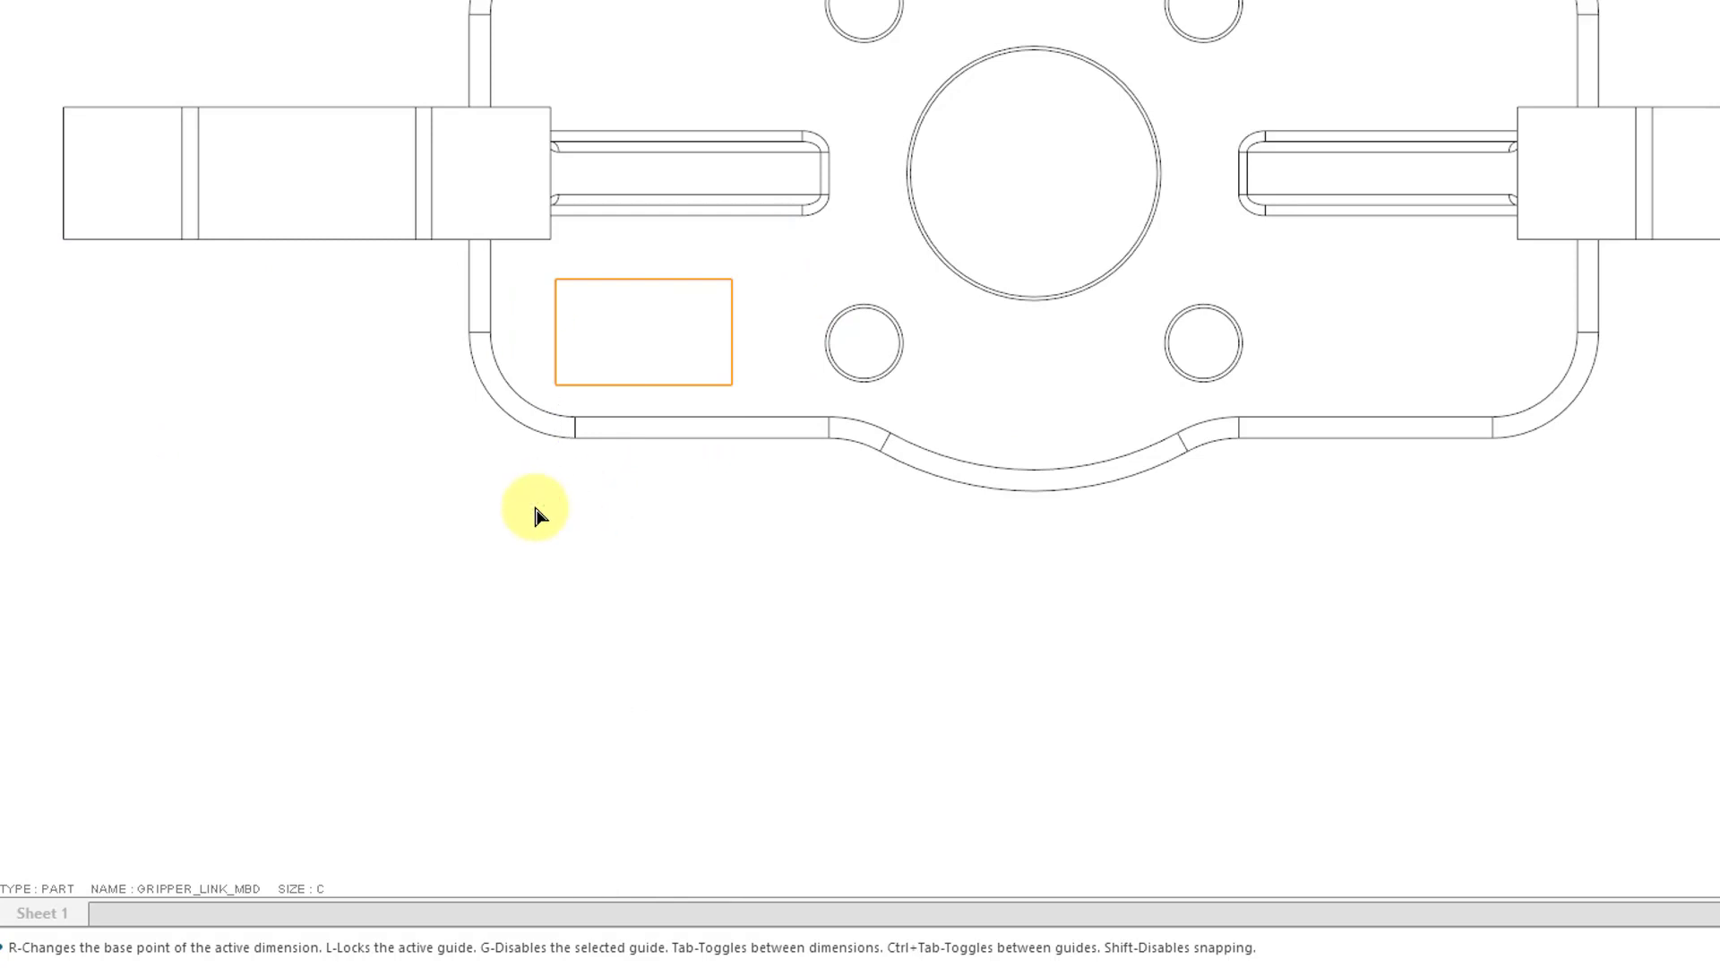
Show the drawing tree and select the rectangle's four Lines under Draft Entities
click(708, 521)
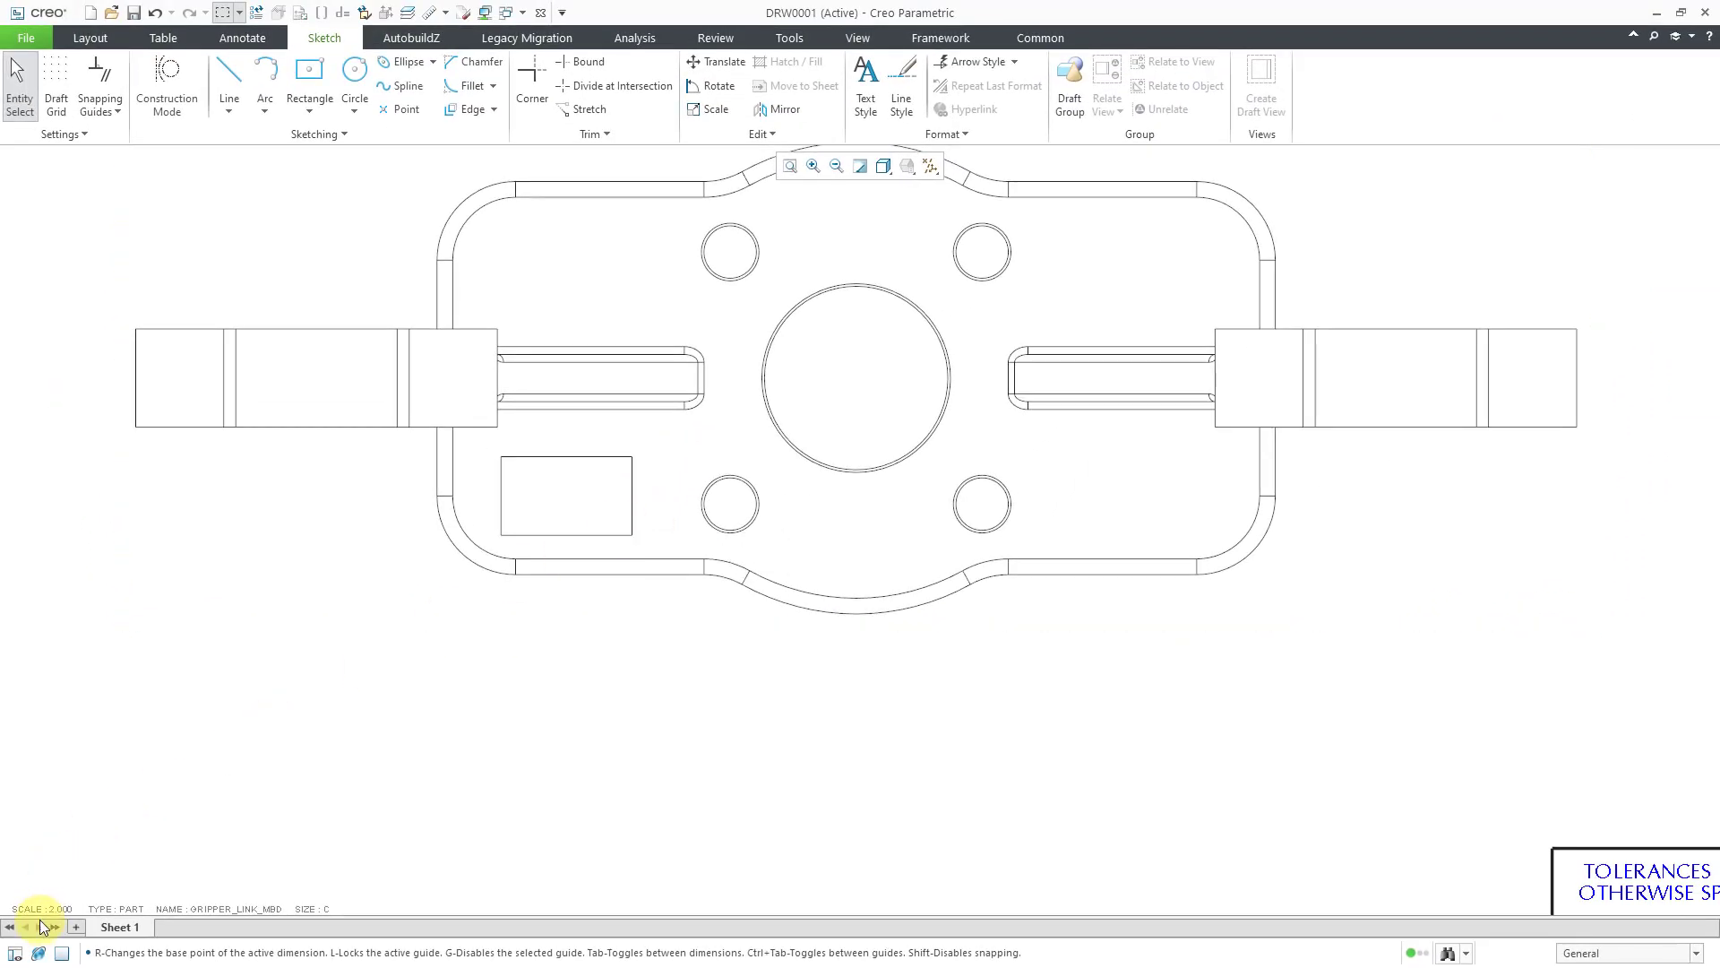
click(14, 955)
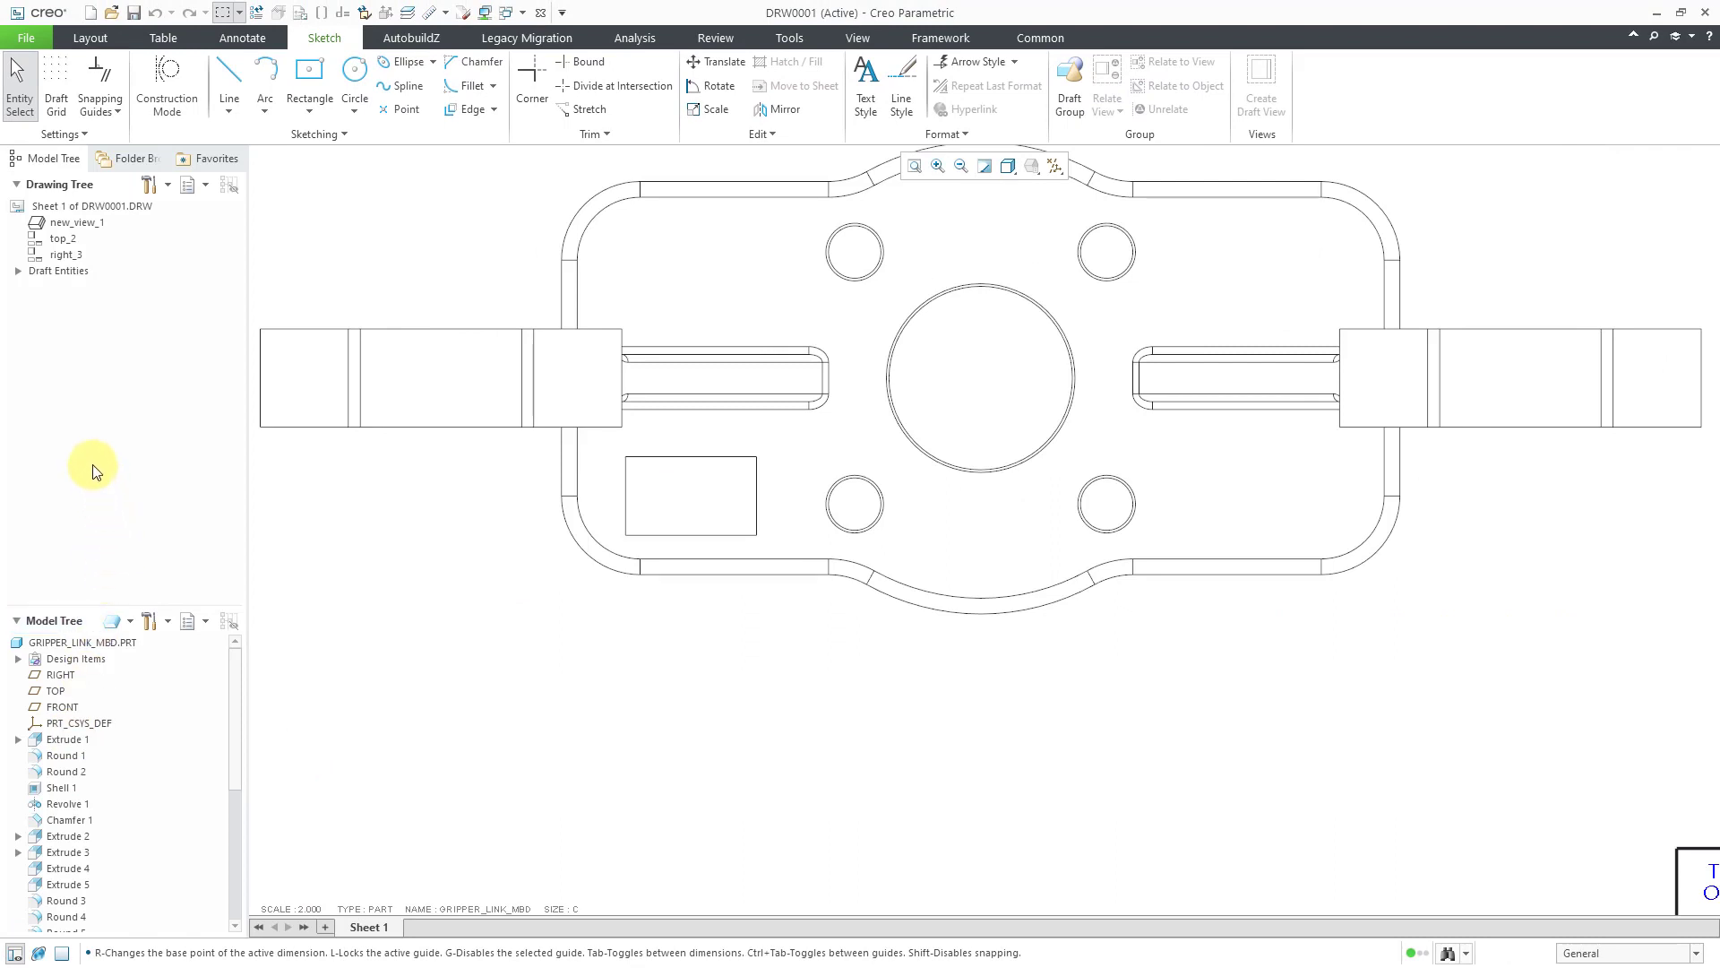
click(18, 271)
click(81, 289)
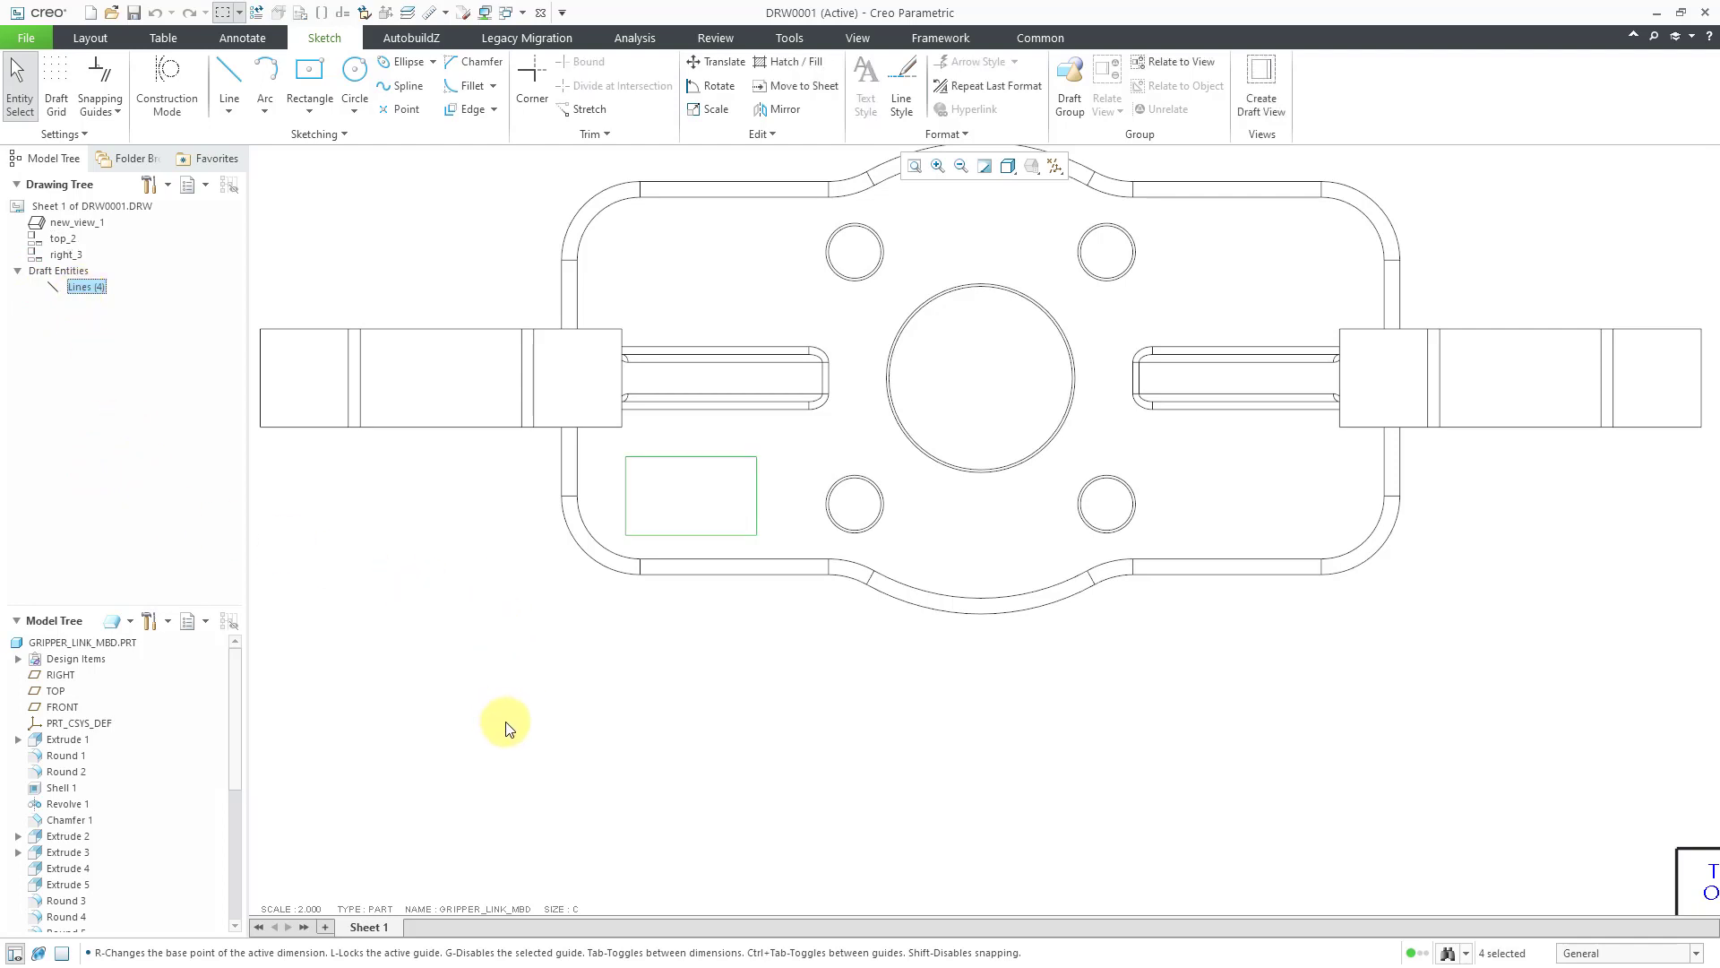
middle_drag(614, 688, 626, 757)
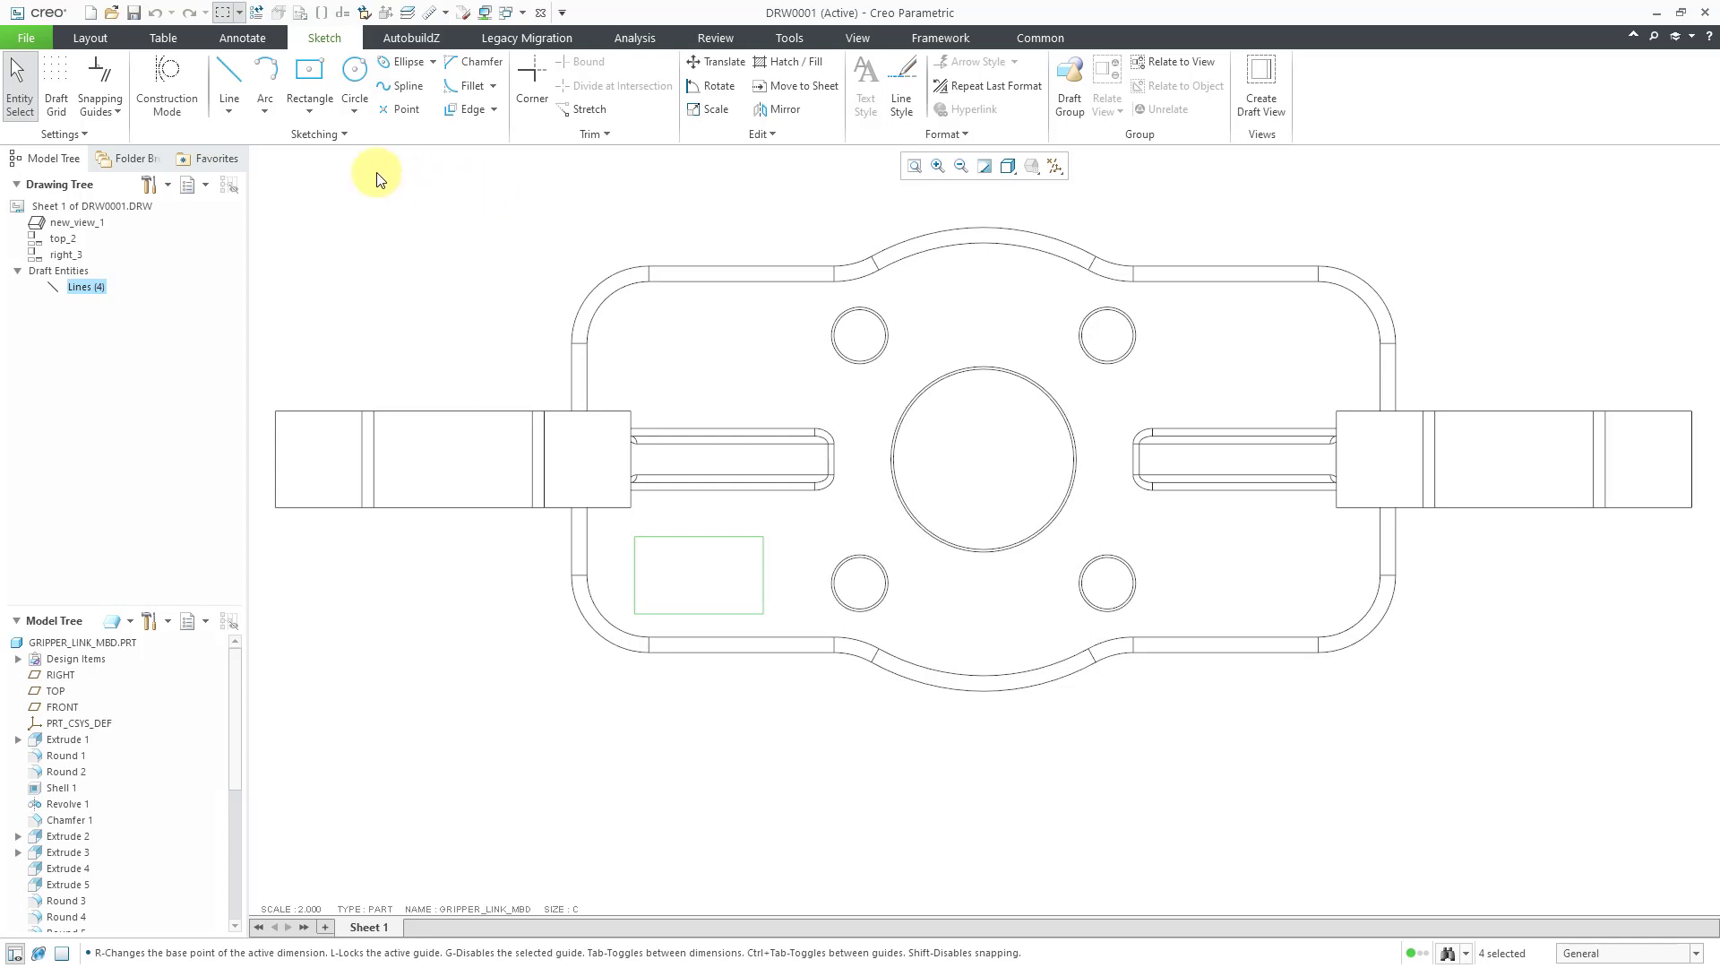
Draw a single vertical line from the top arc's midpoint to the bottom arc's midpoint
click(238, 111)
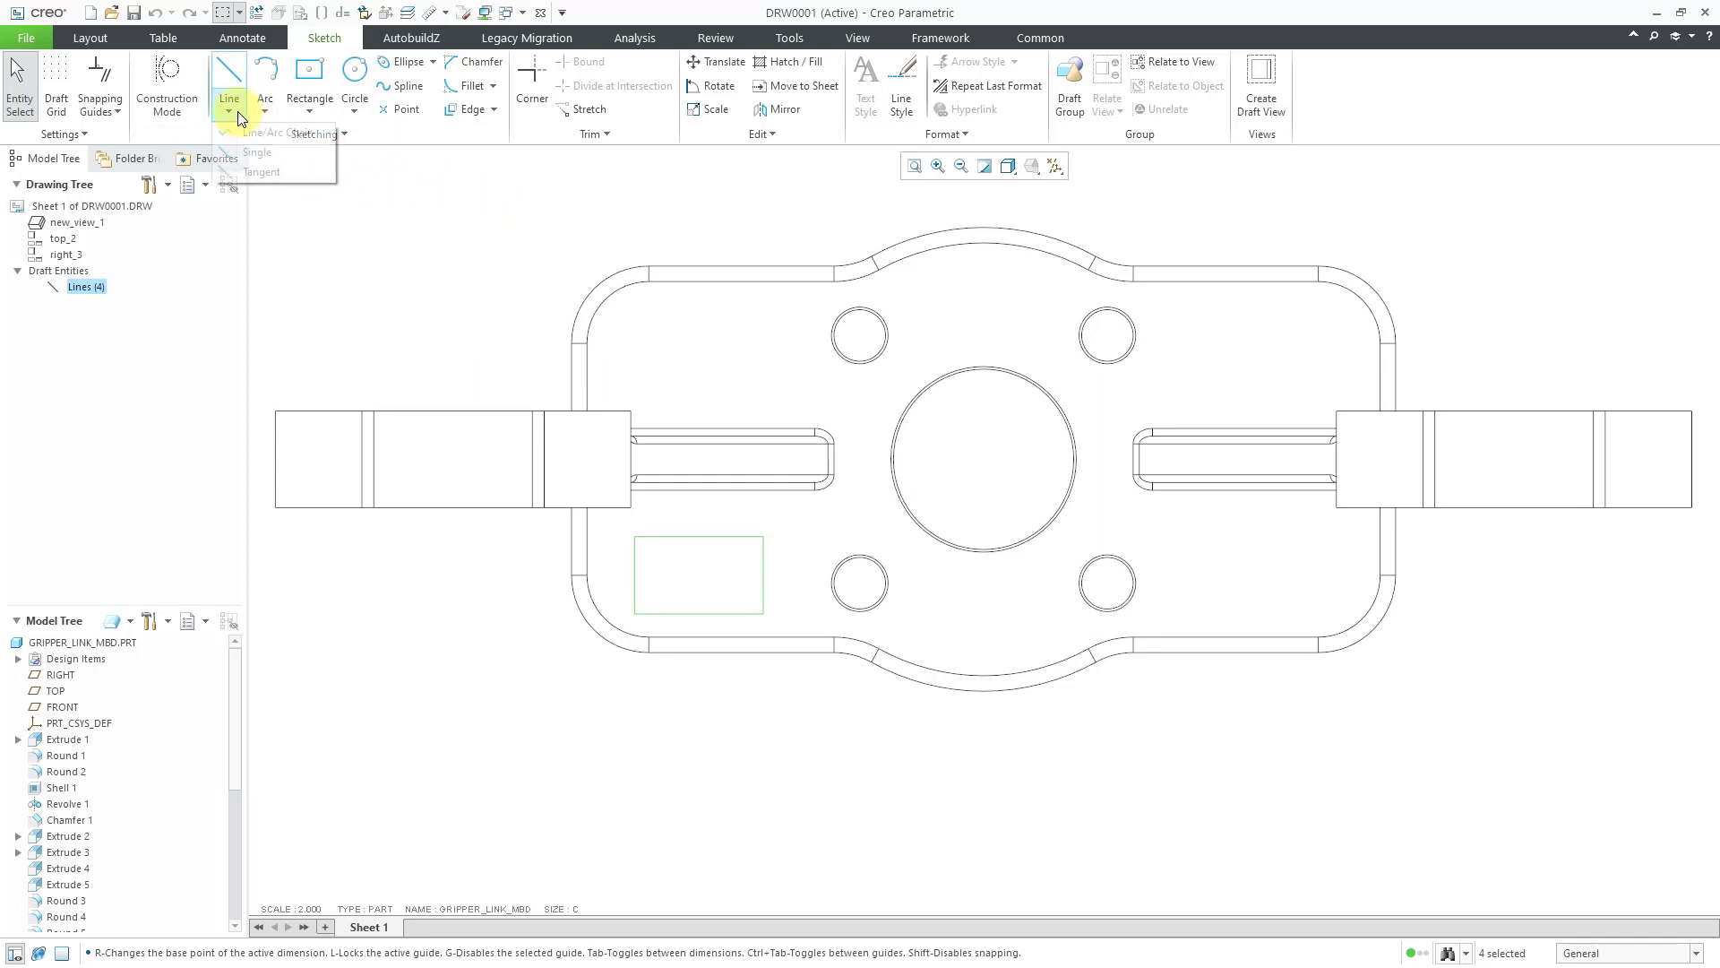
click(260, 154)
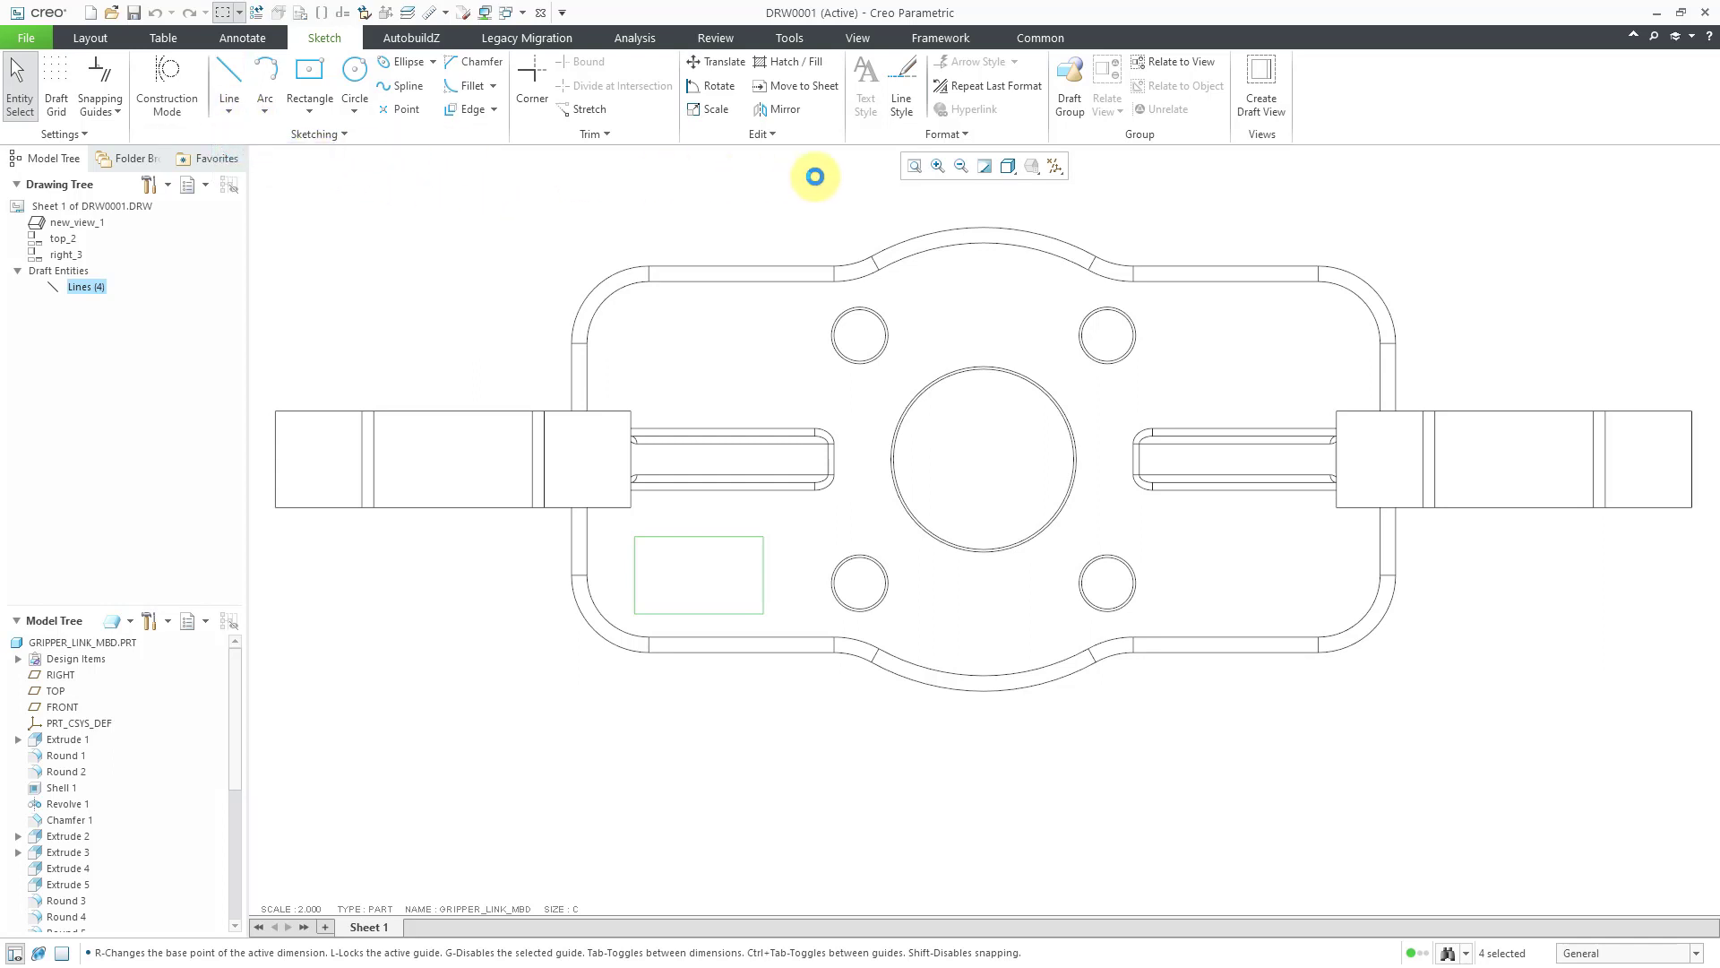
click(984, 230)
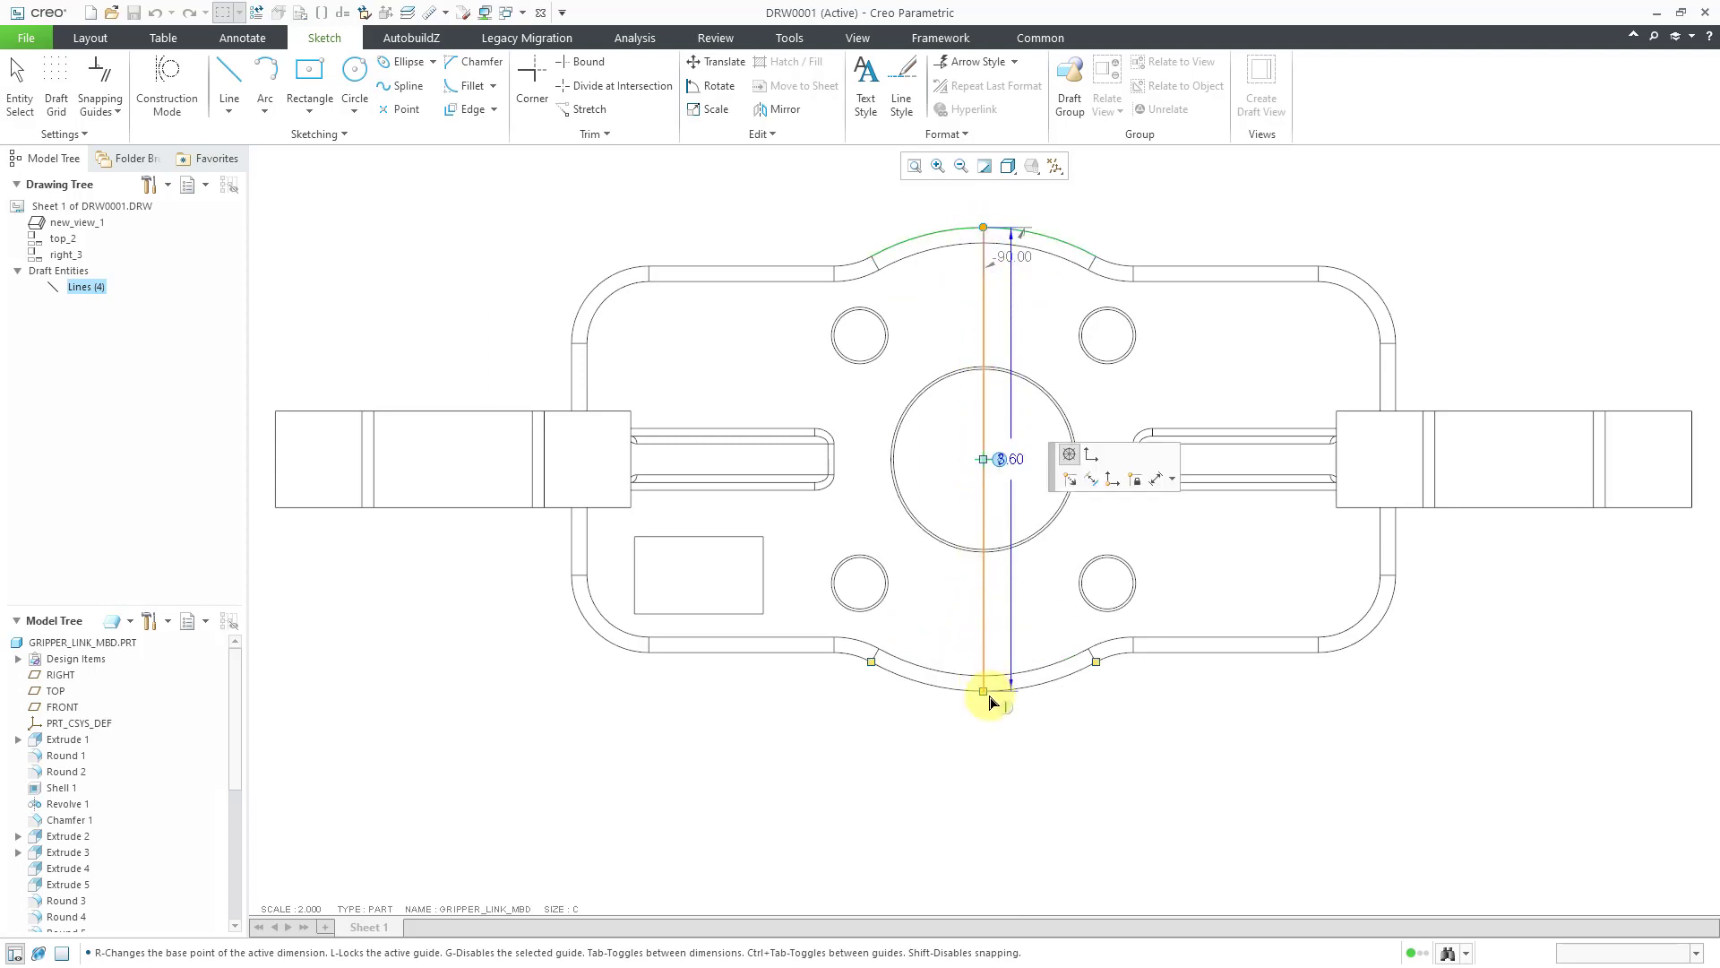
click(989, 700)
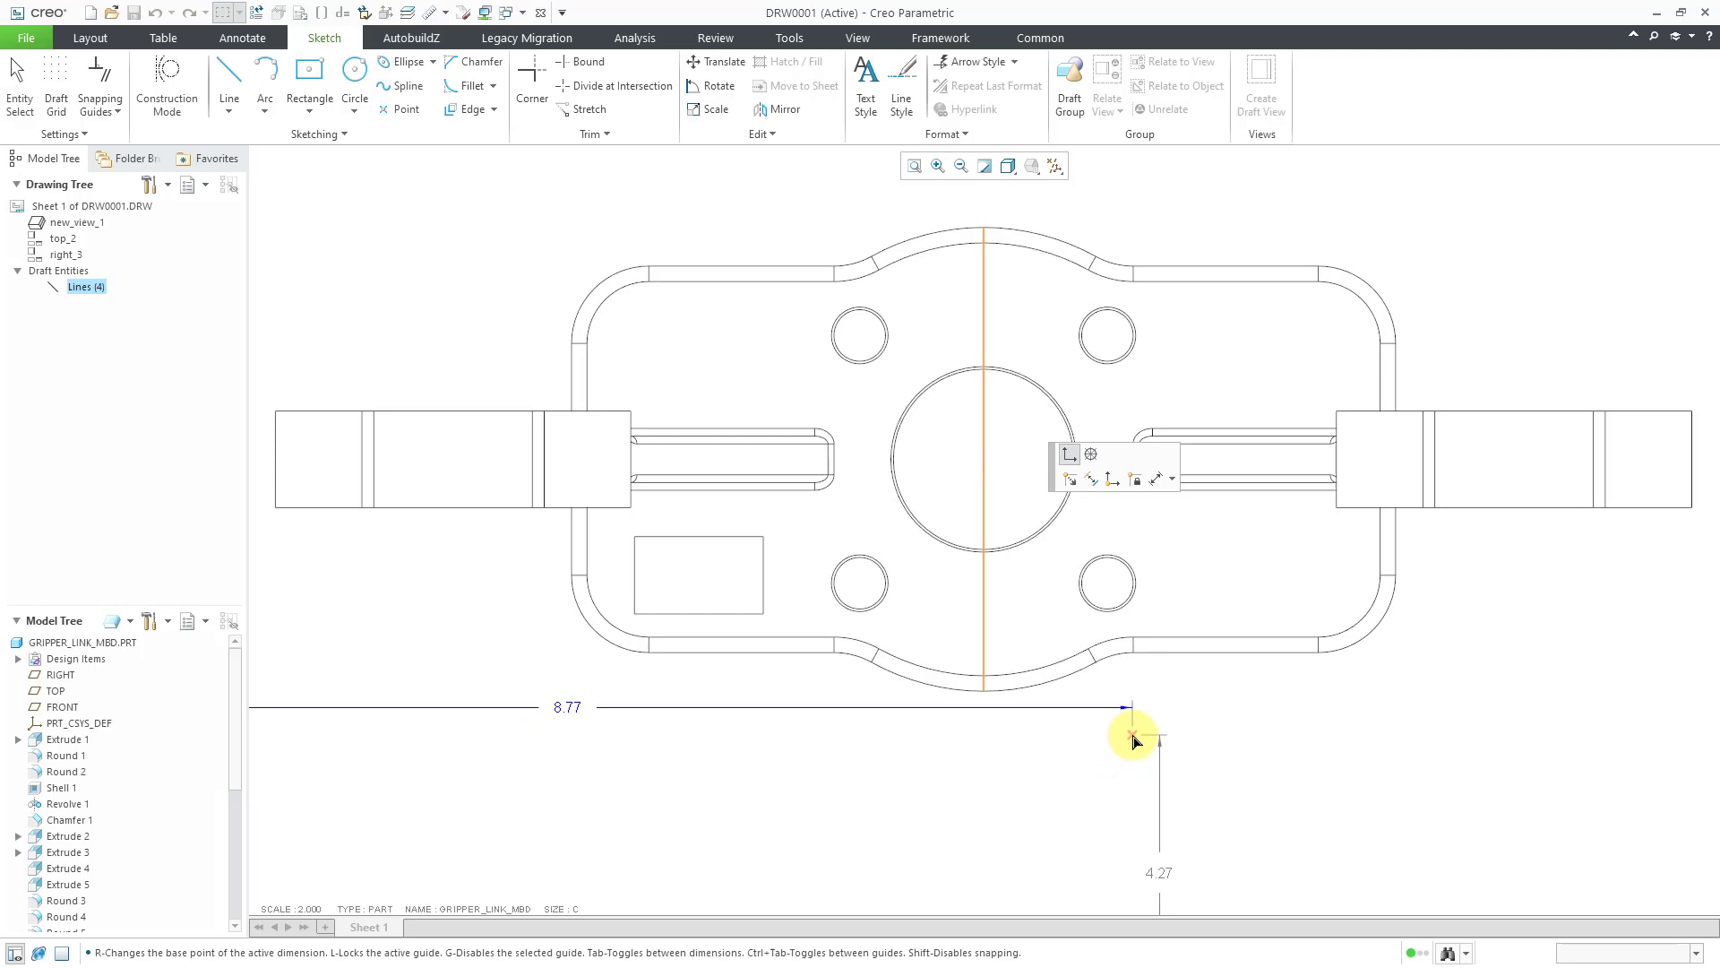
middle_click(1133, 738)
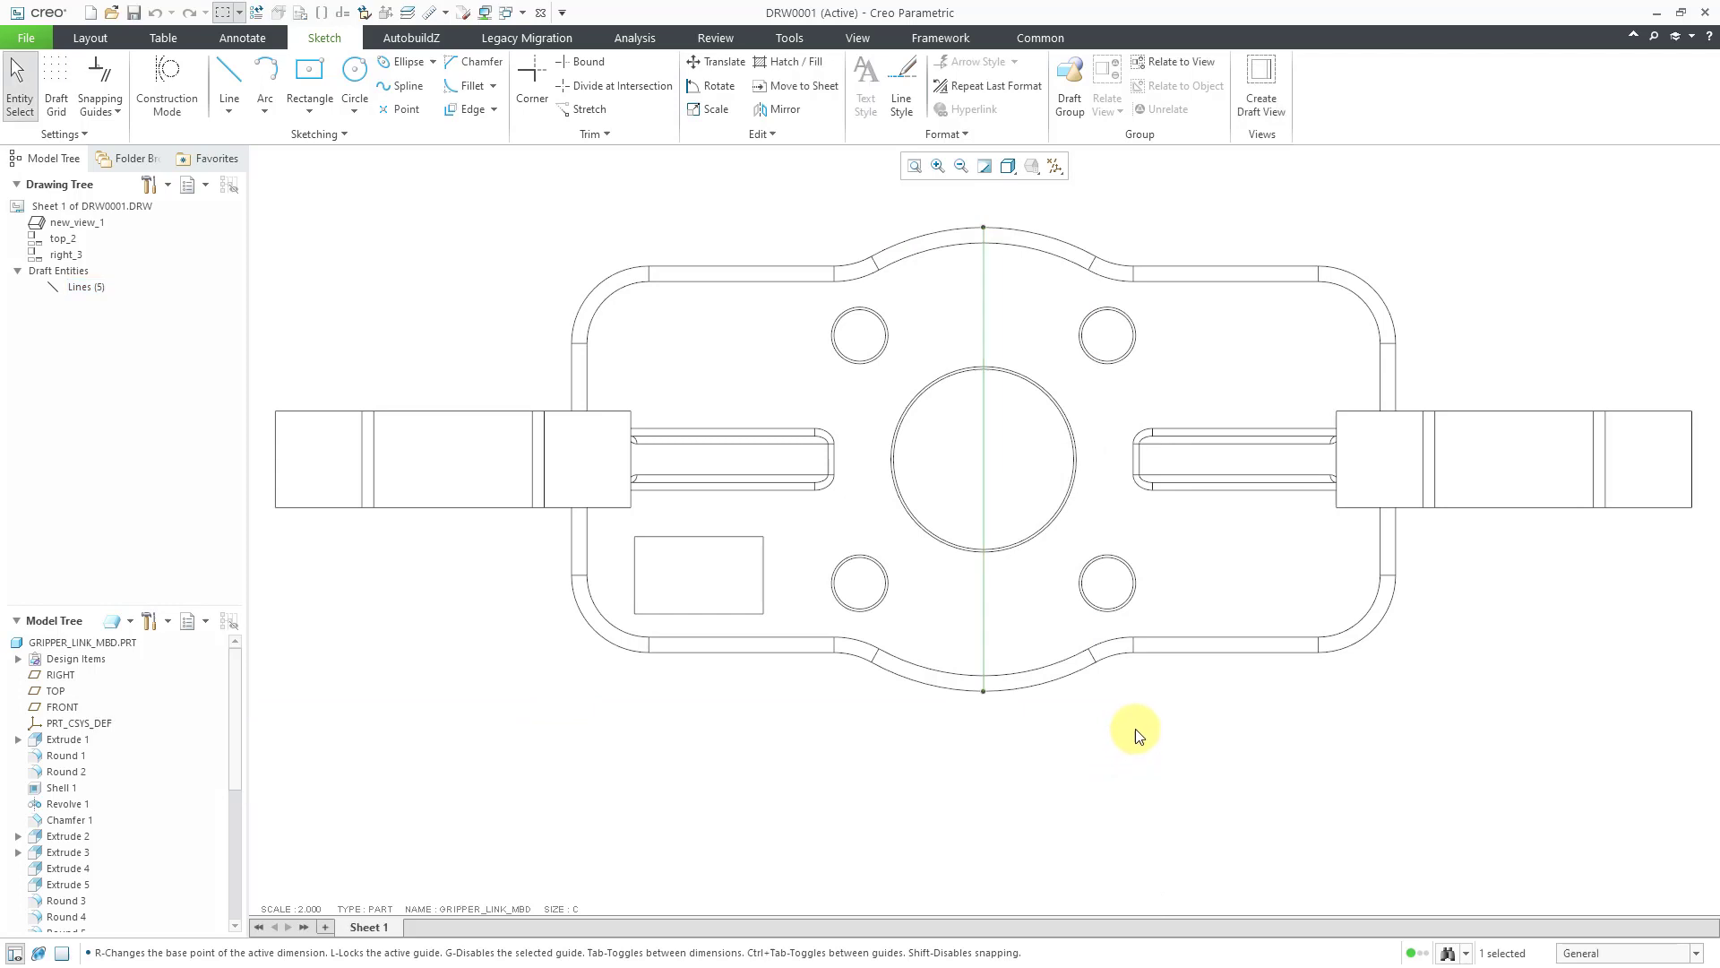
Make the new vertical line a construction line from its context menu and deselect it
right_click(1208, 687)
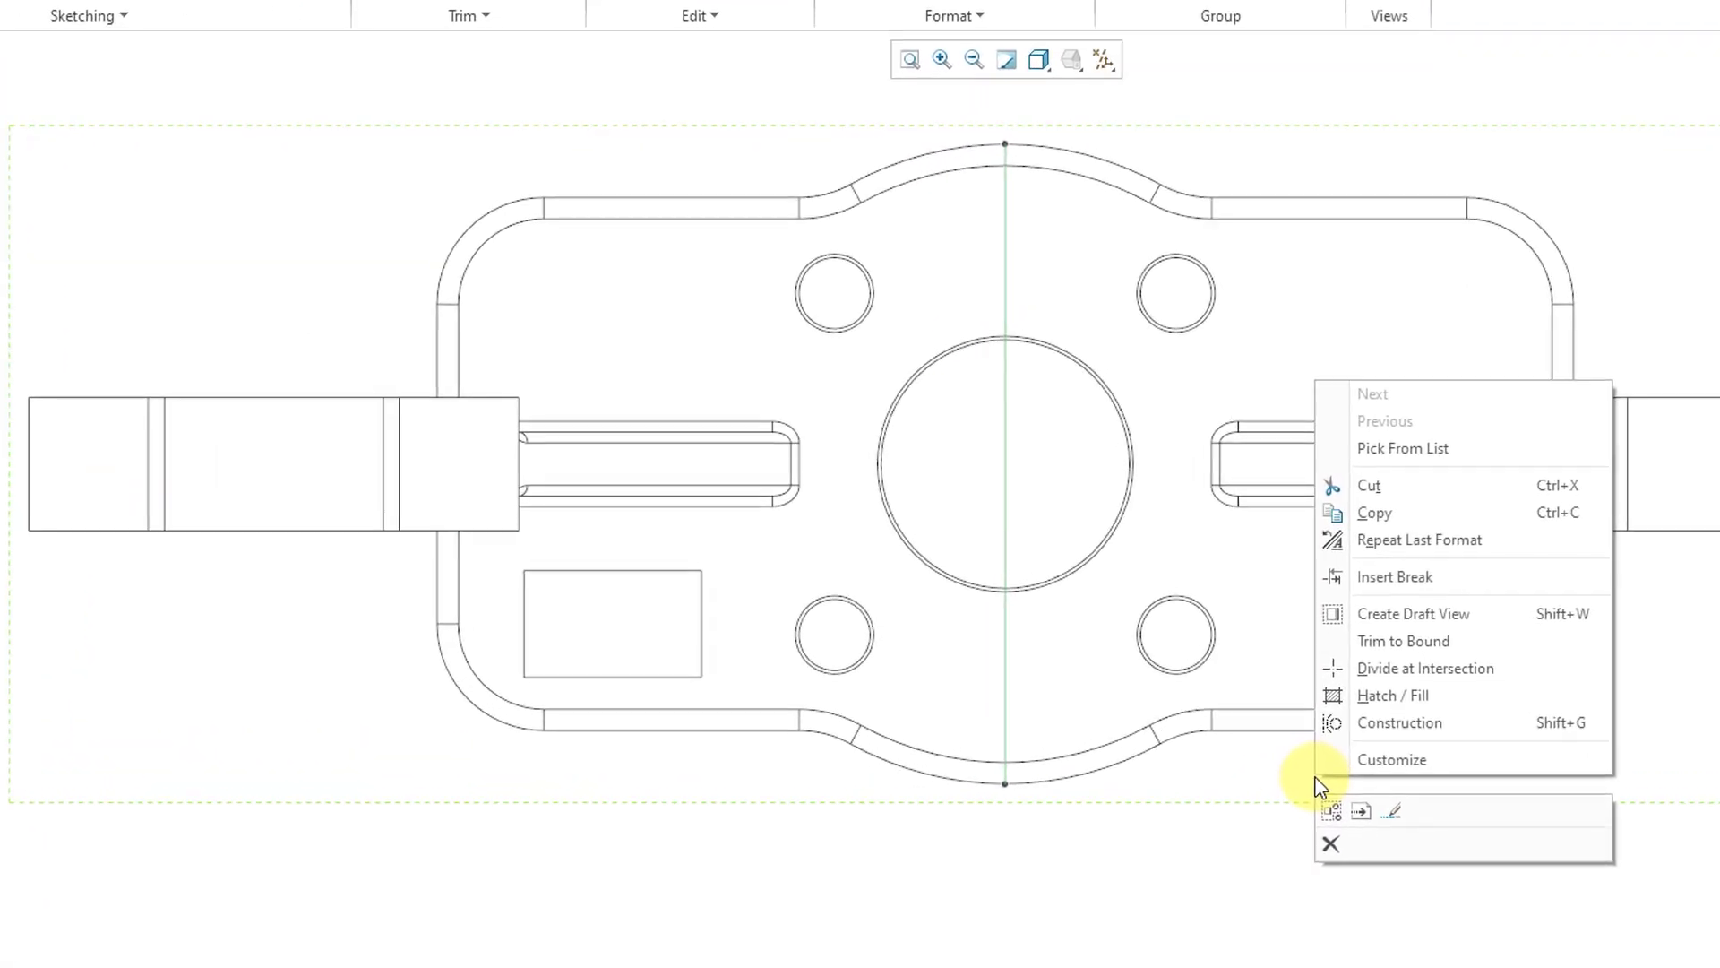
click(1391, 736)
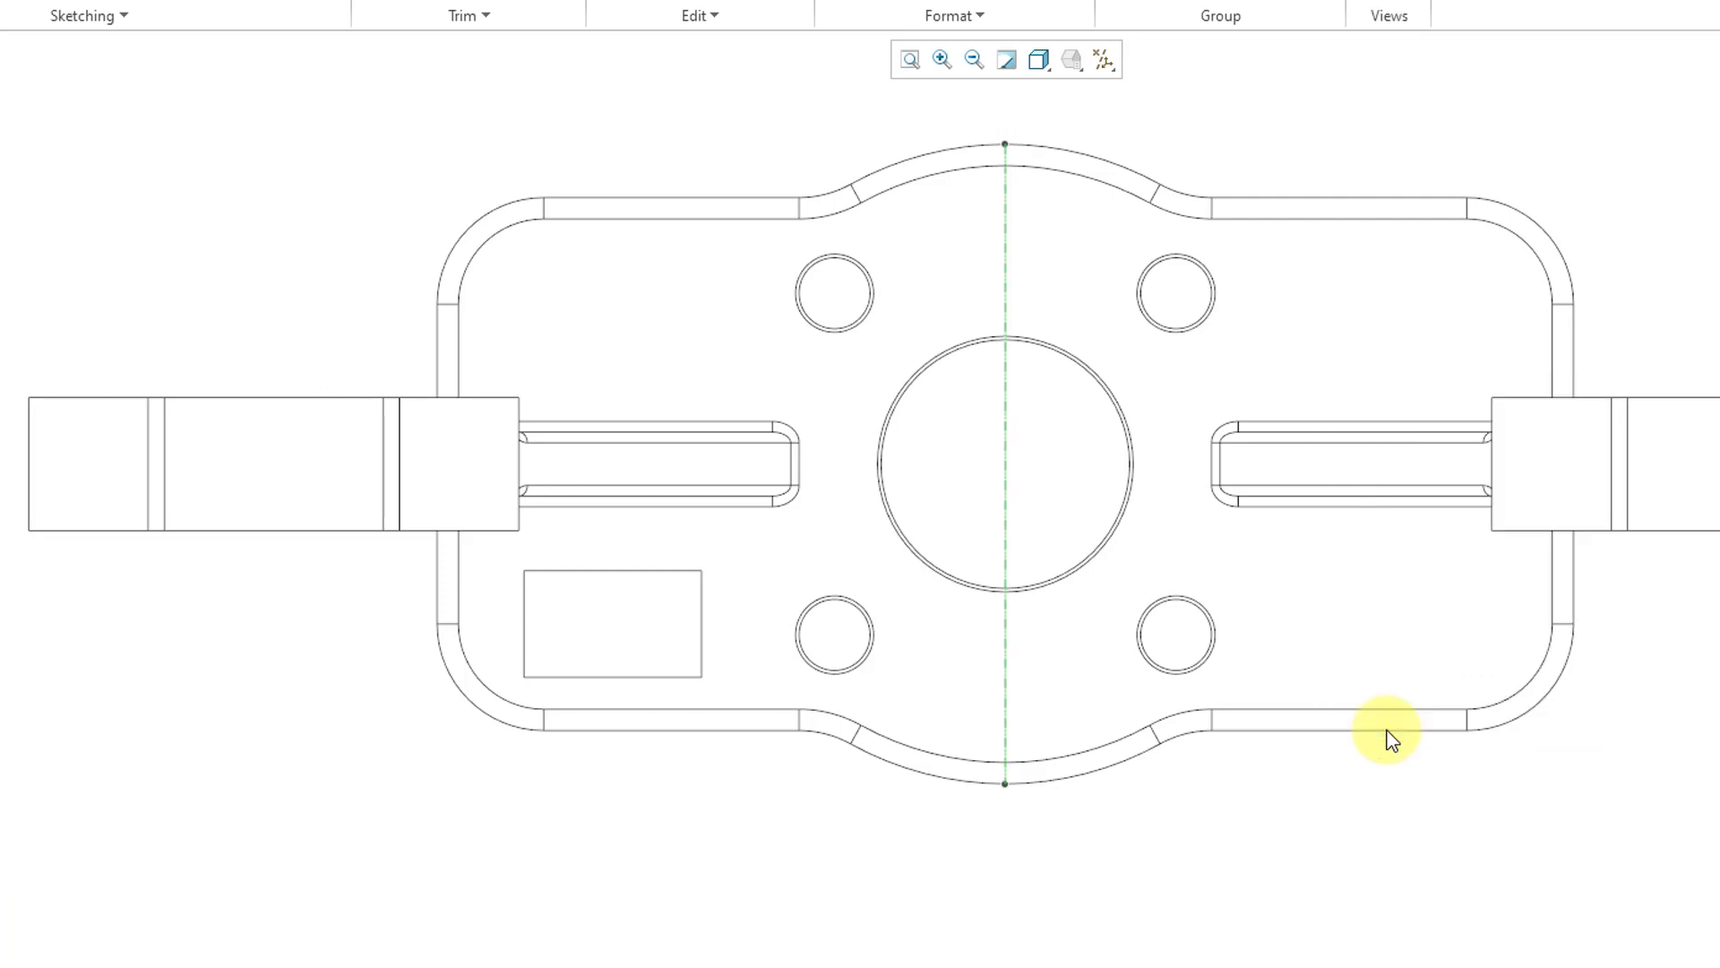
click(1011, 941)
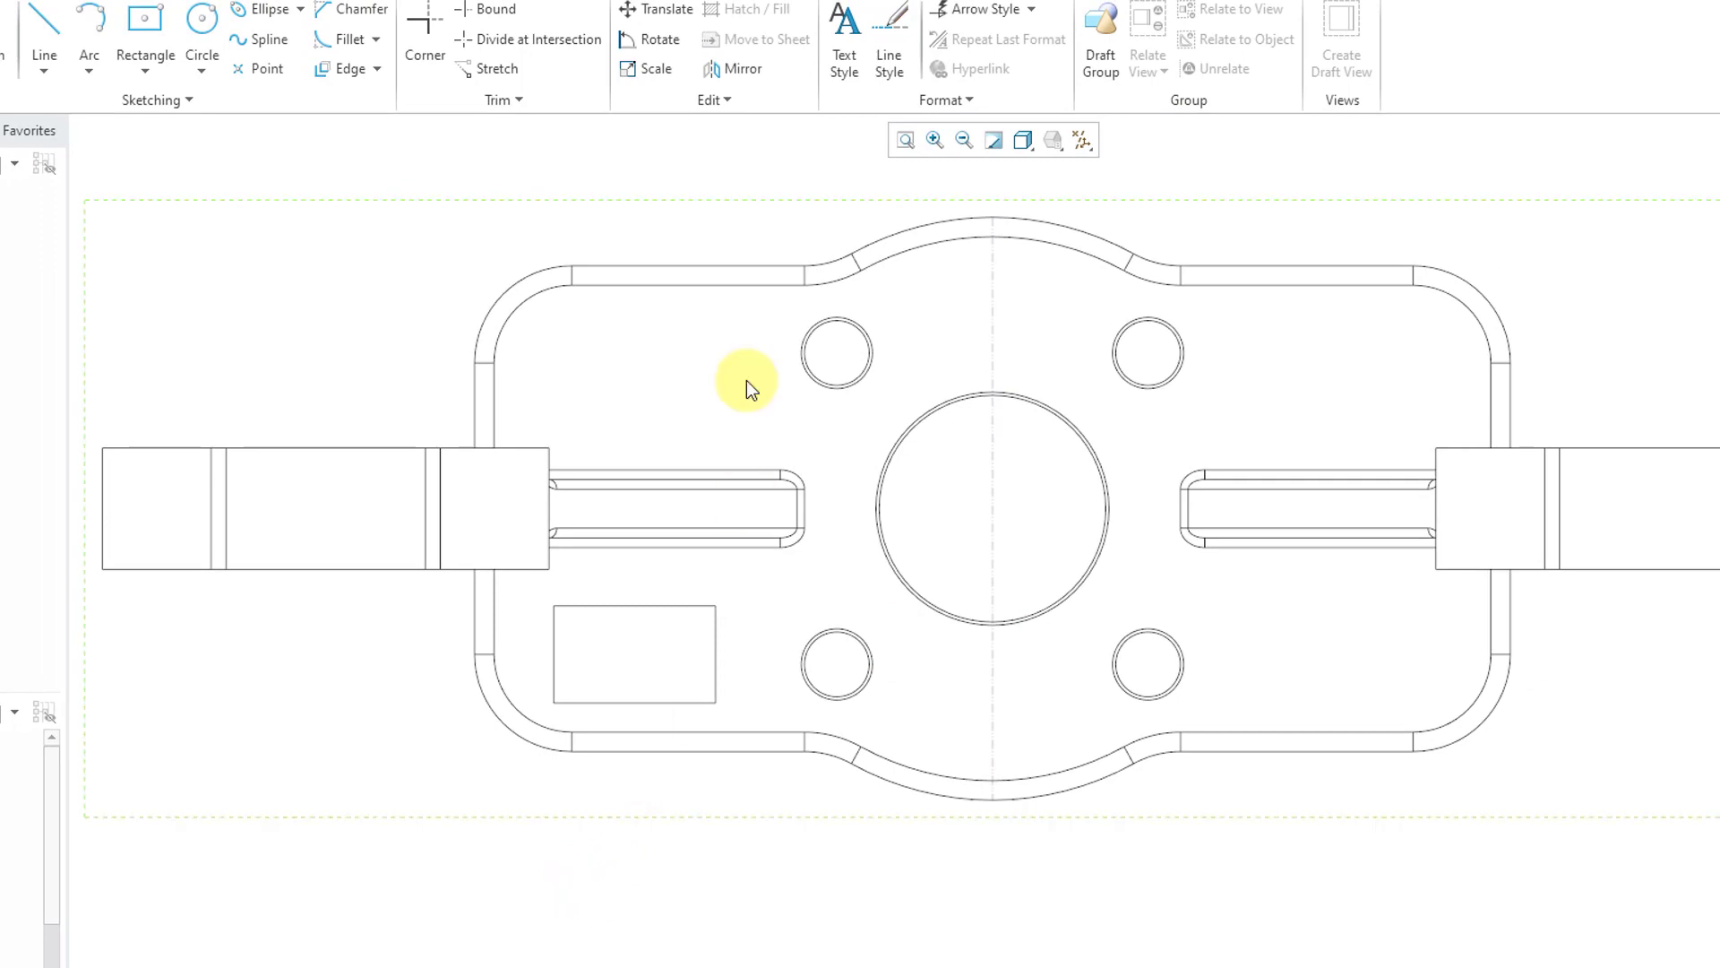
Mirror the small rectangle about the vertical construction centreline
click(739, 70)
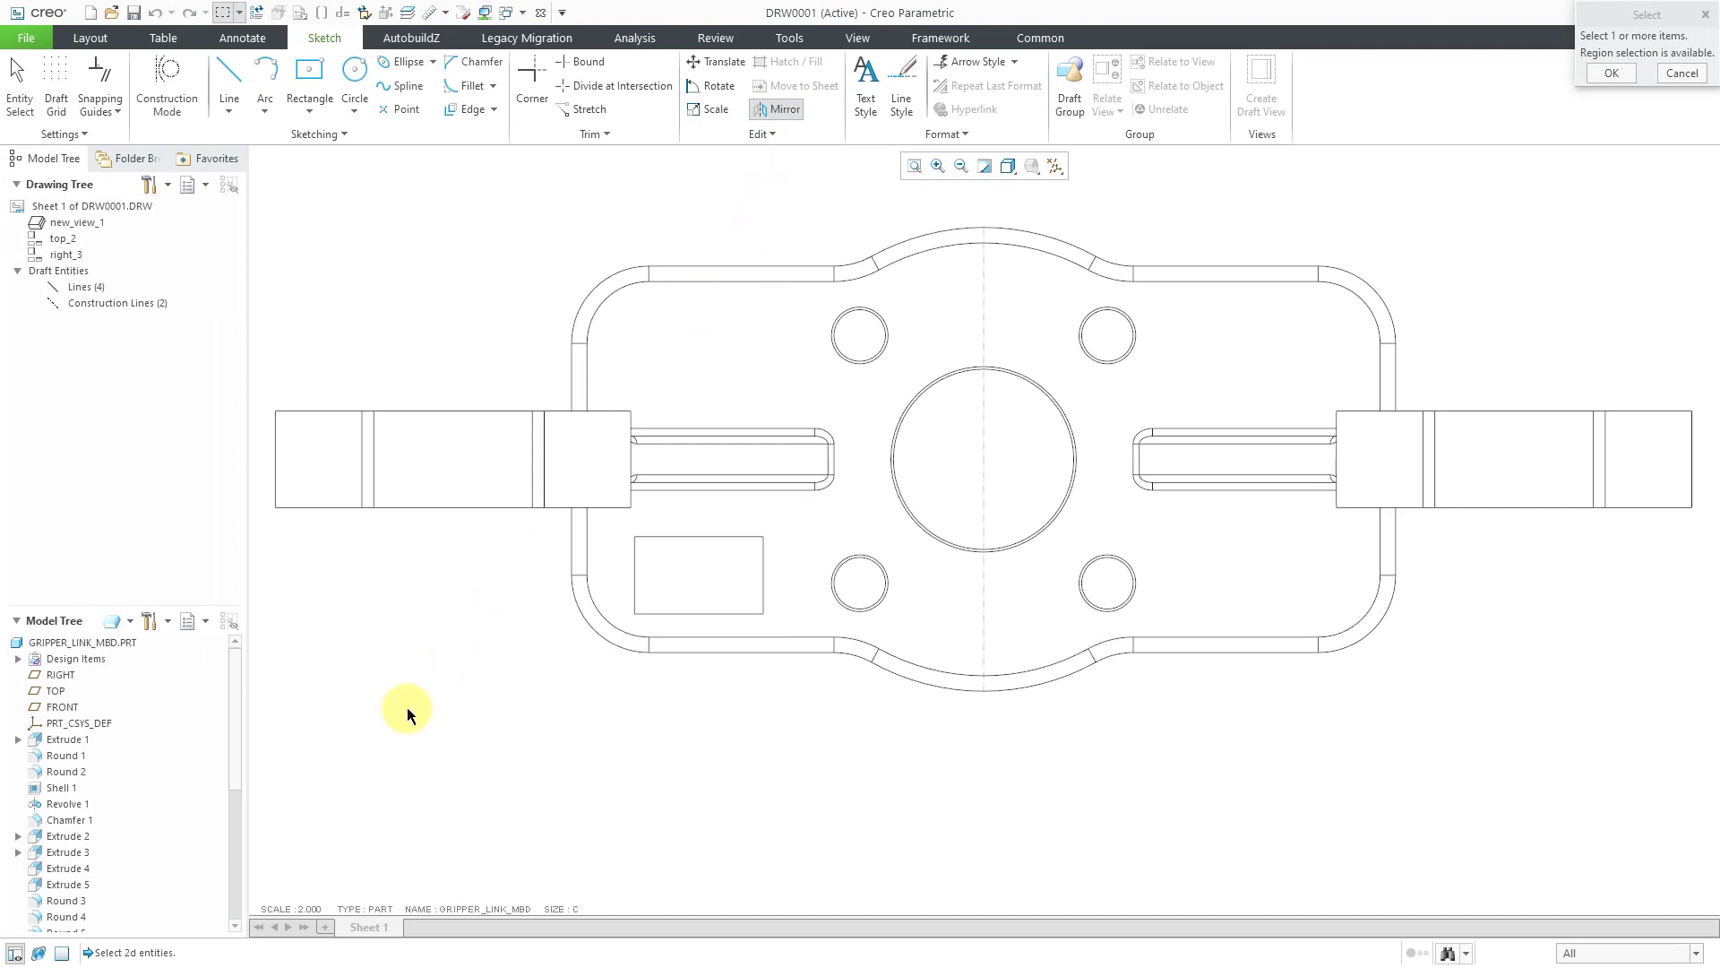
drag(615, 521, 781, 623)
click(1612, 73)
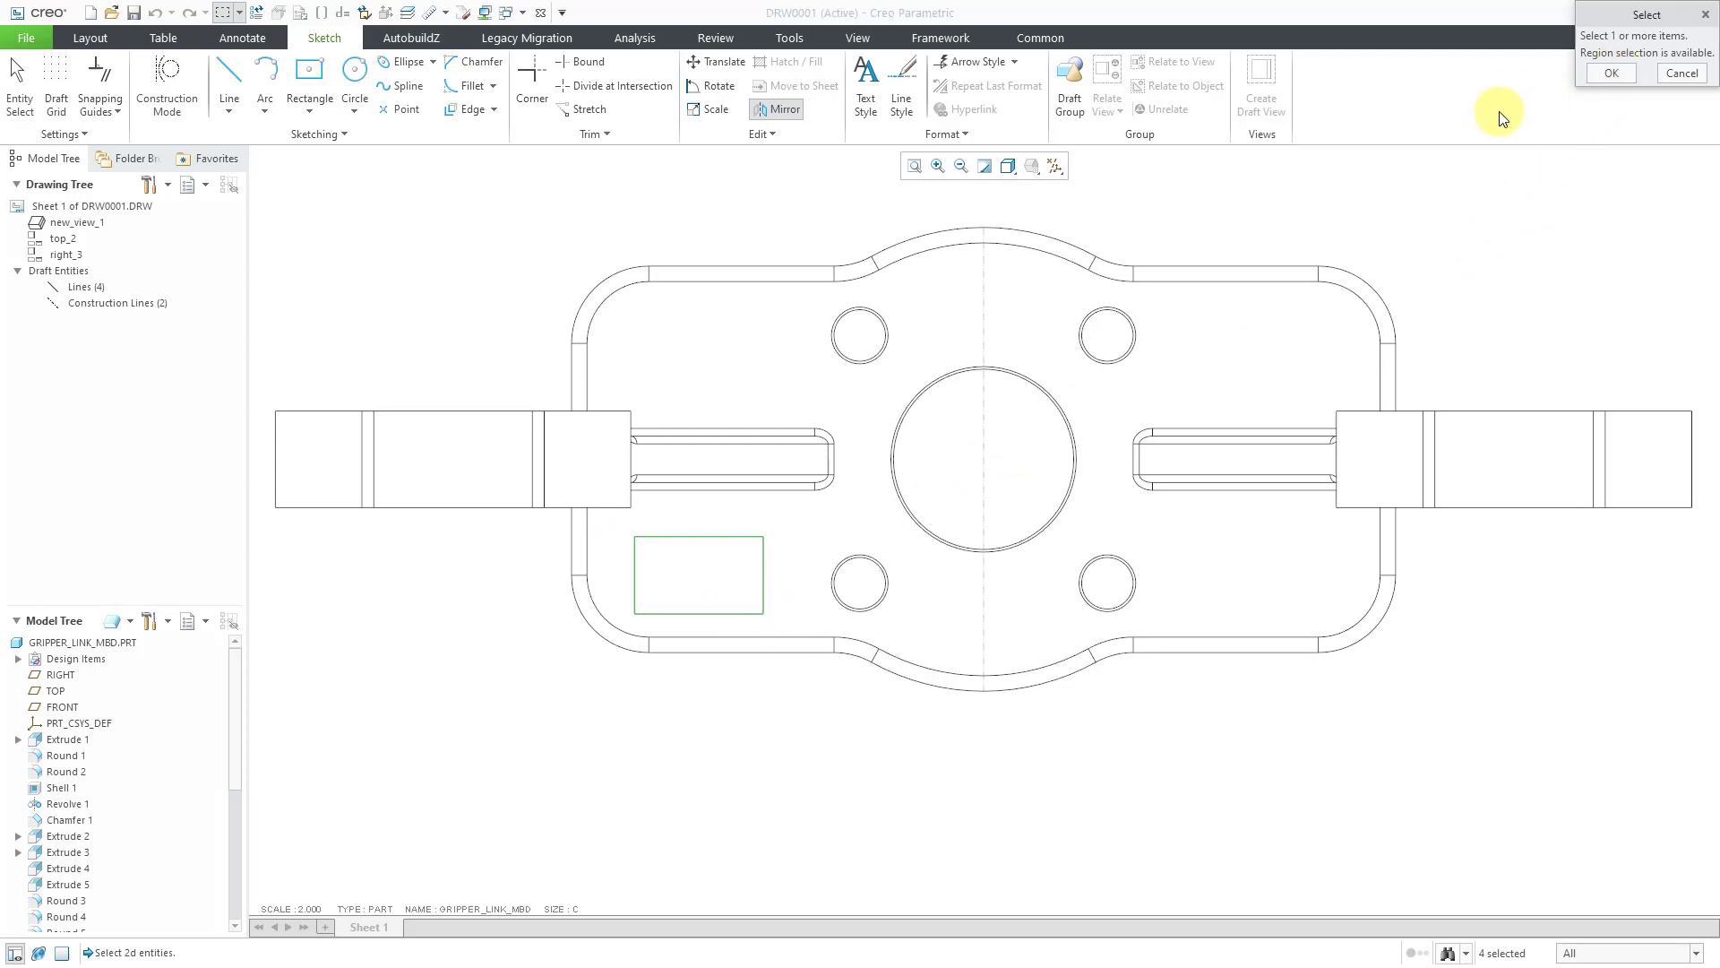
click(985, 587)
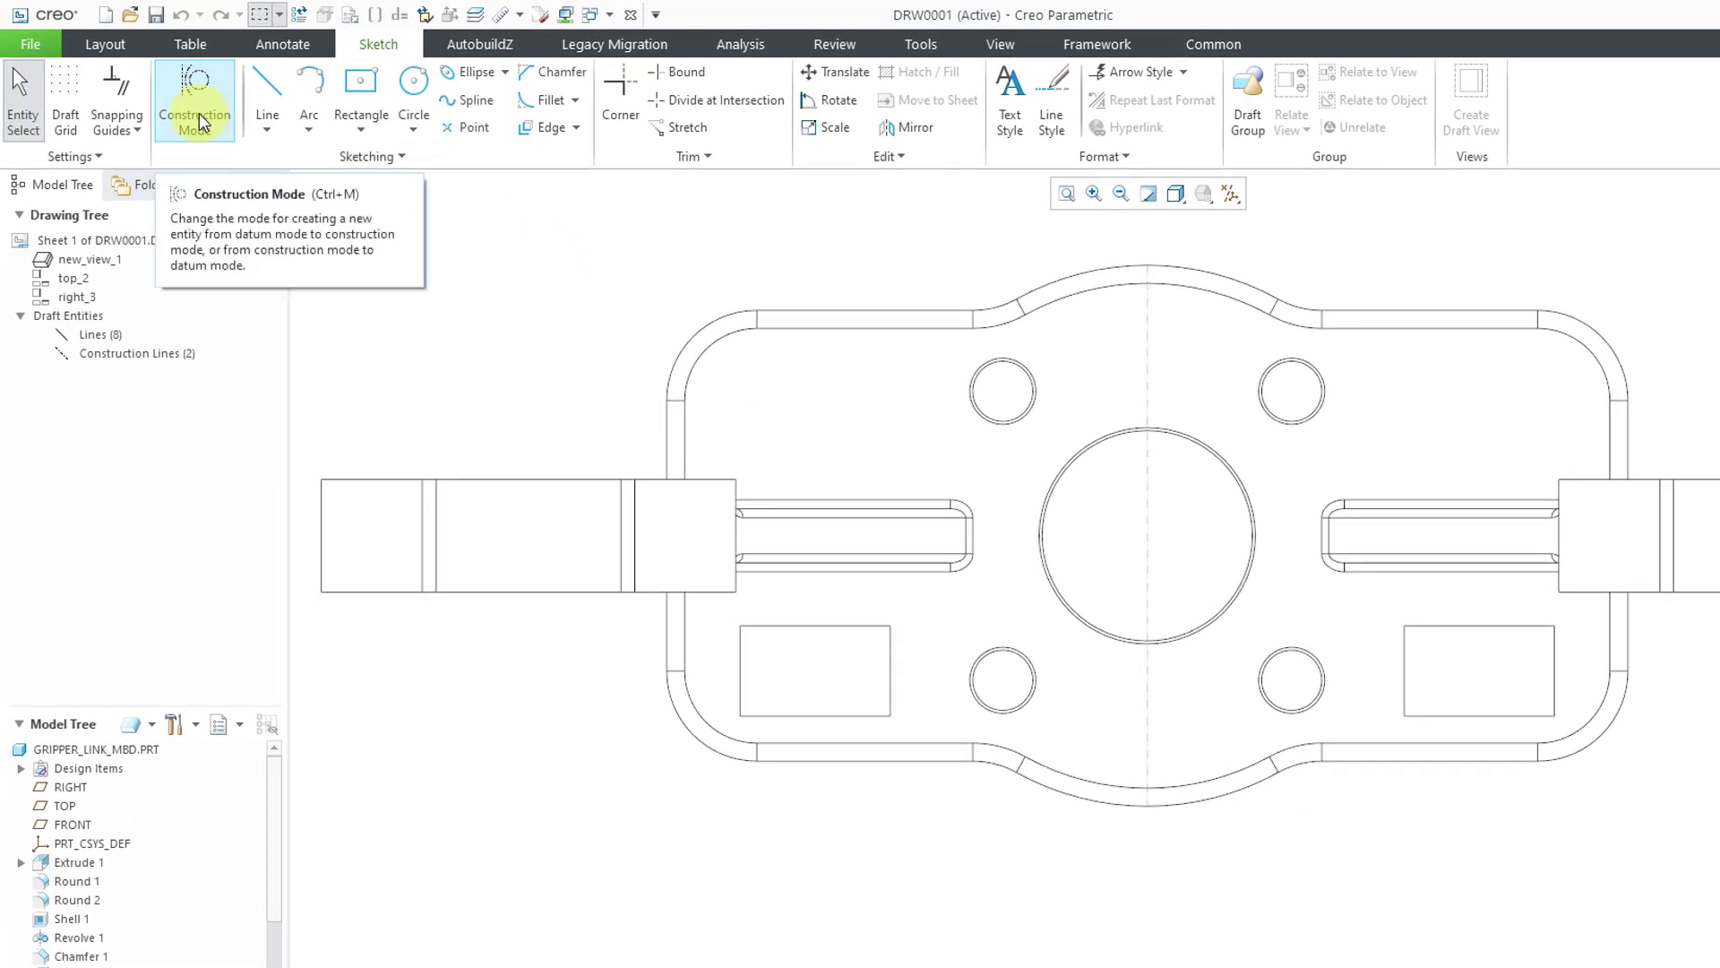
In construction mode, draw a centre-and-point circle from the part centre through the top-right hole centre
click(199, 115)
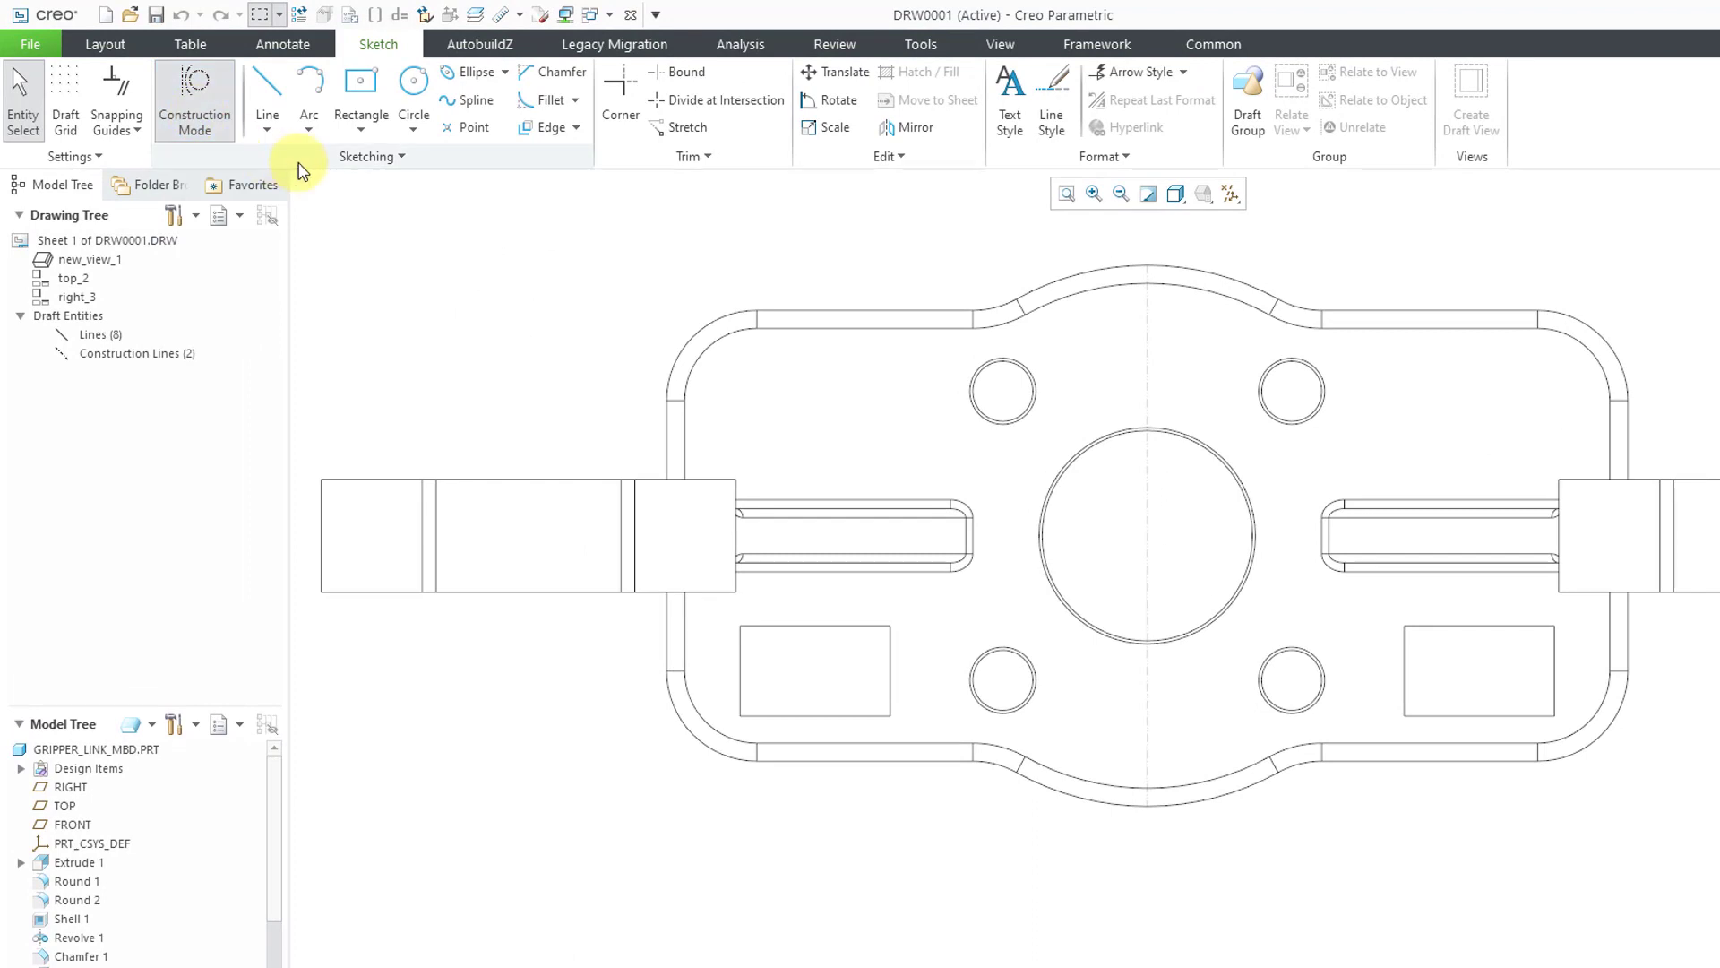
scroll(1146, 433, up, 4)
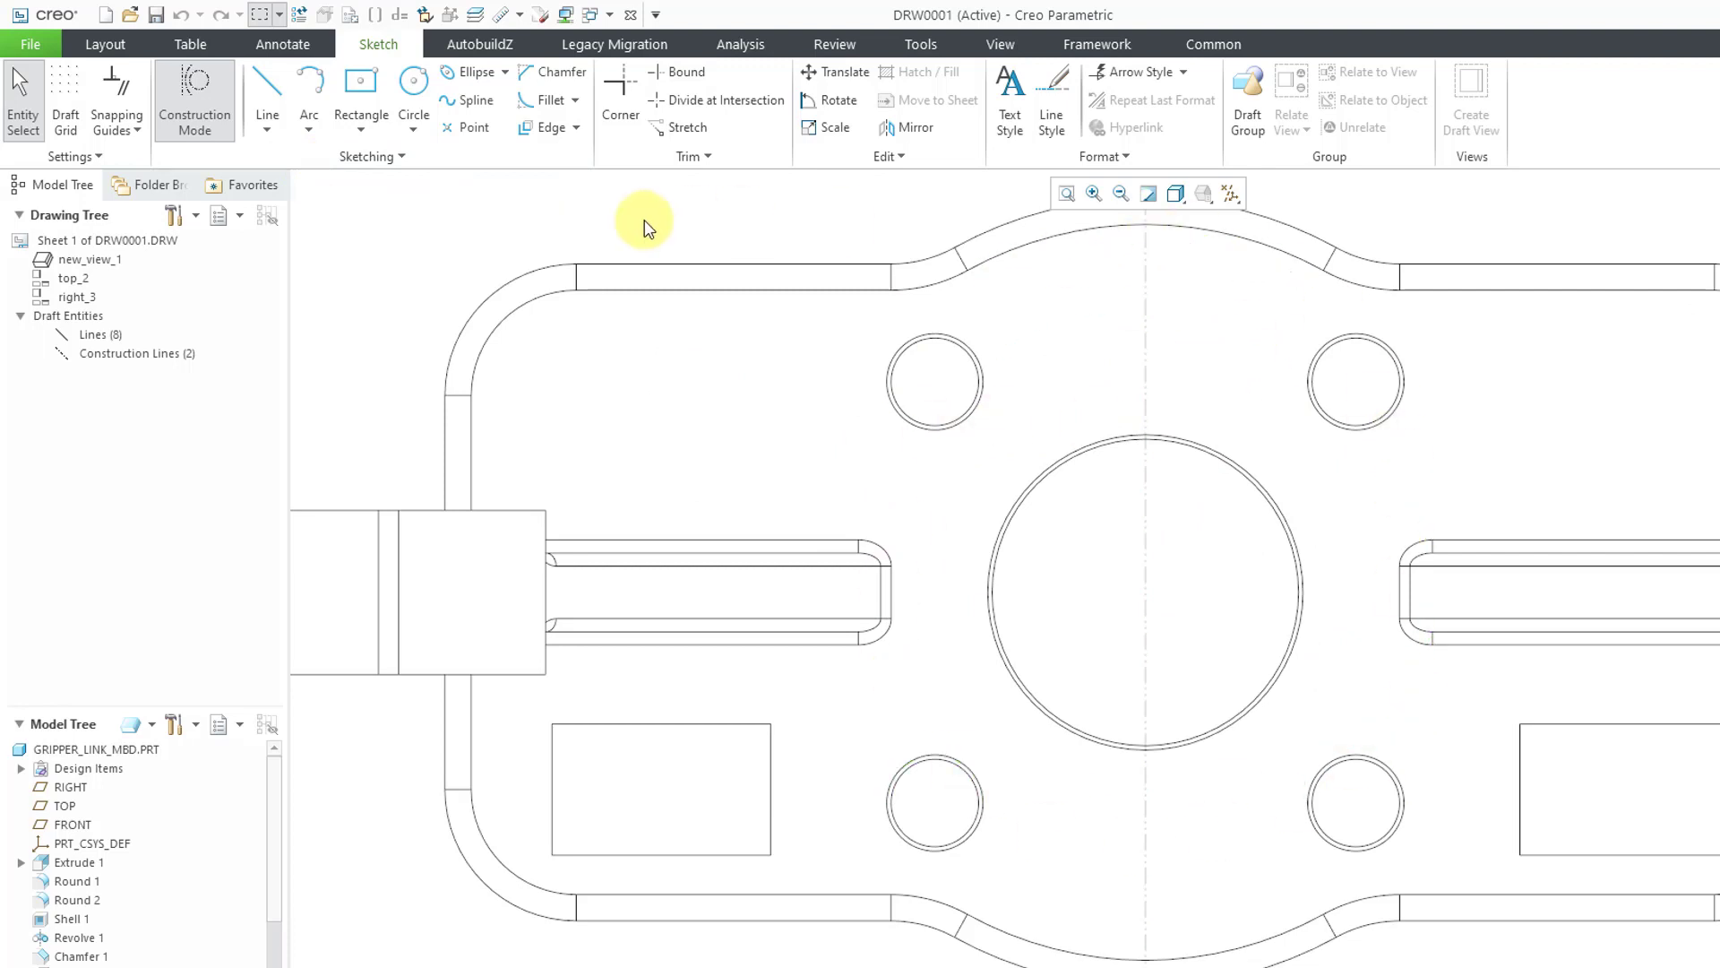
click(415, 130)
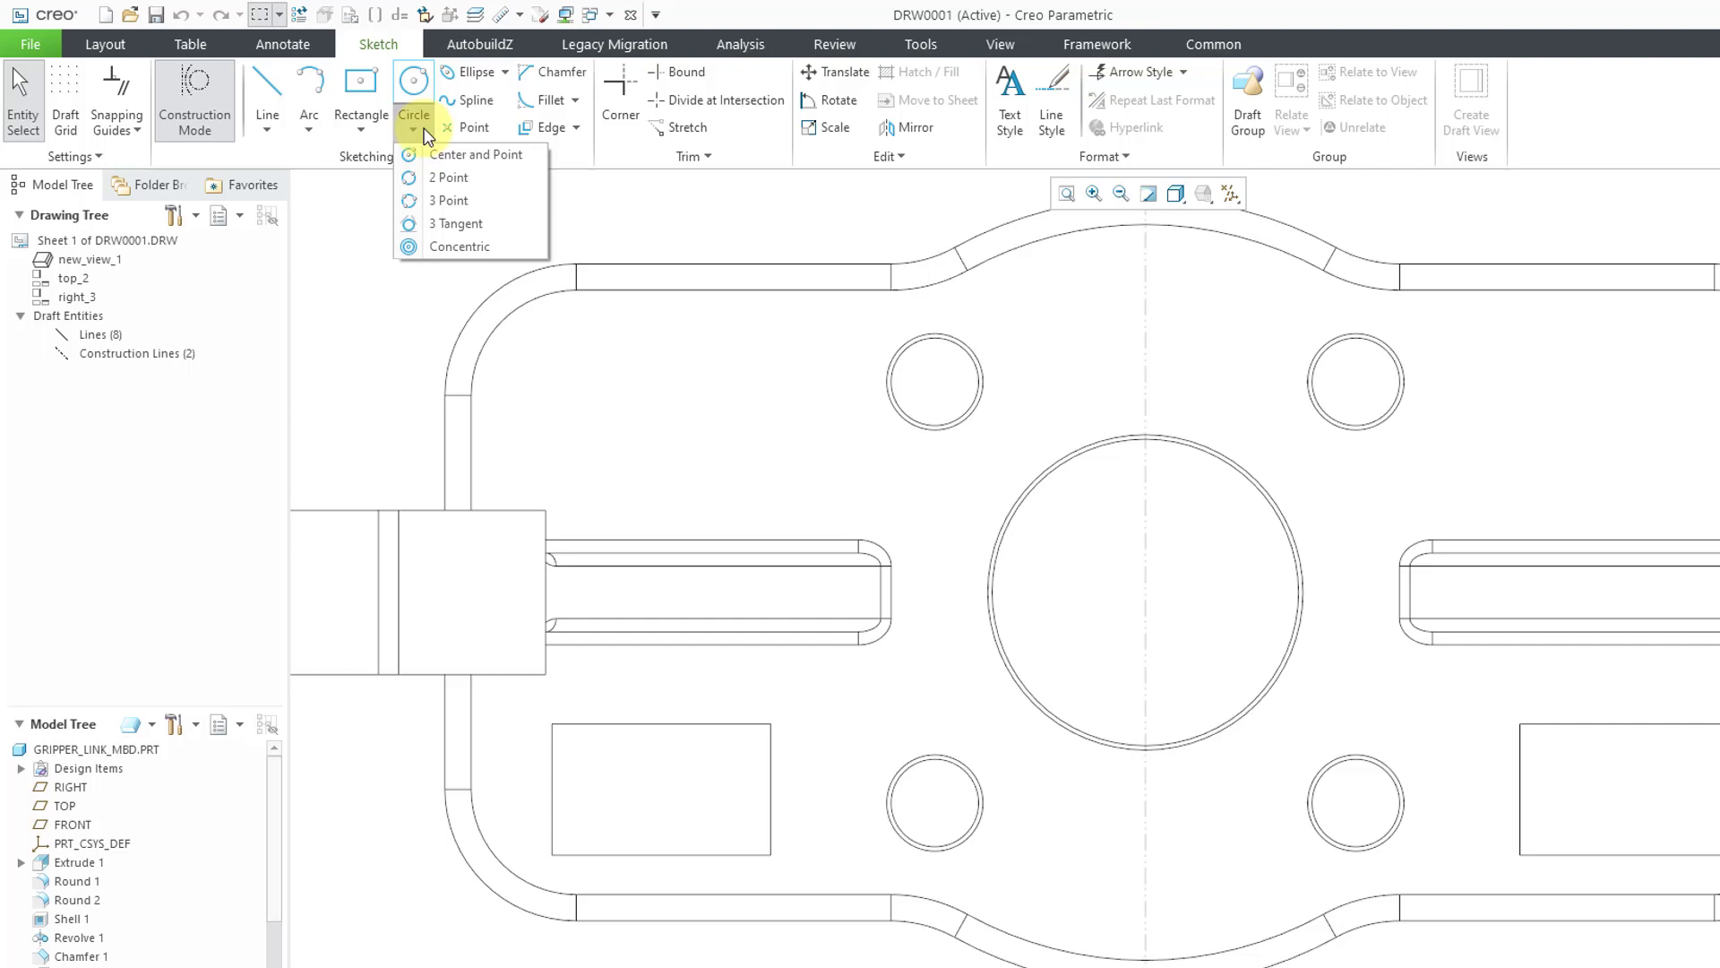
click(442, 157)
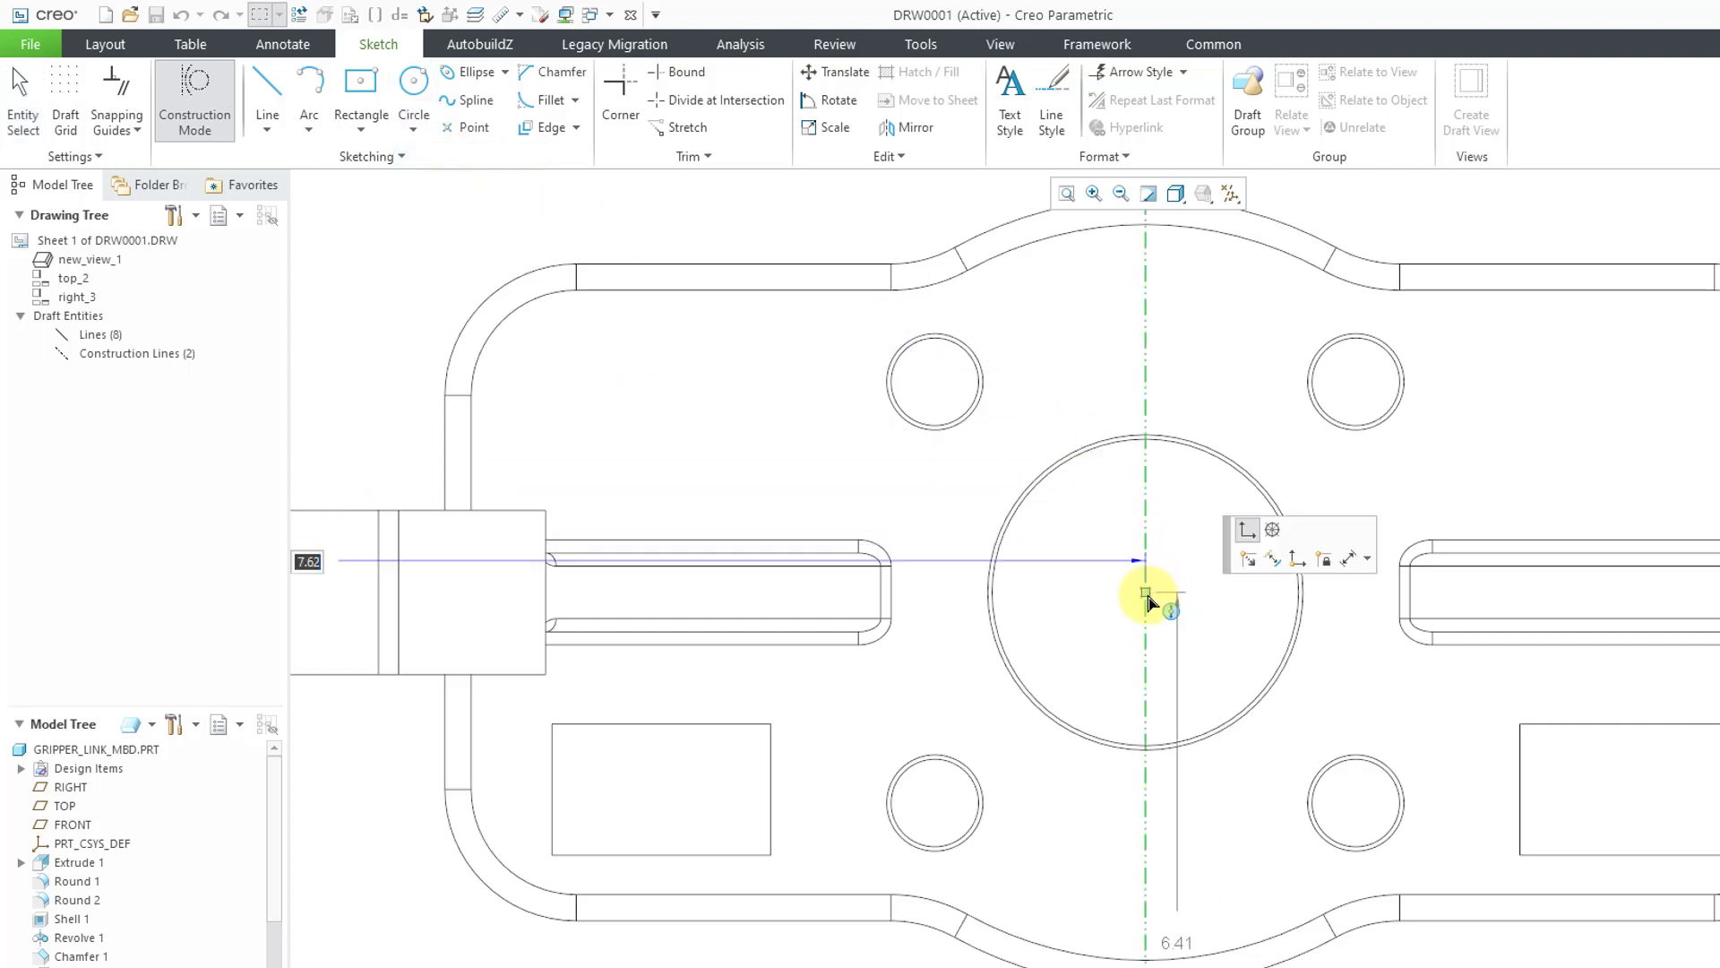
click(1148, 597)
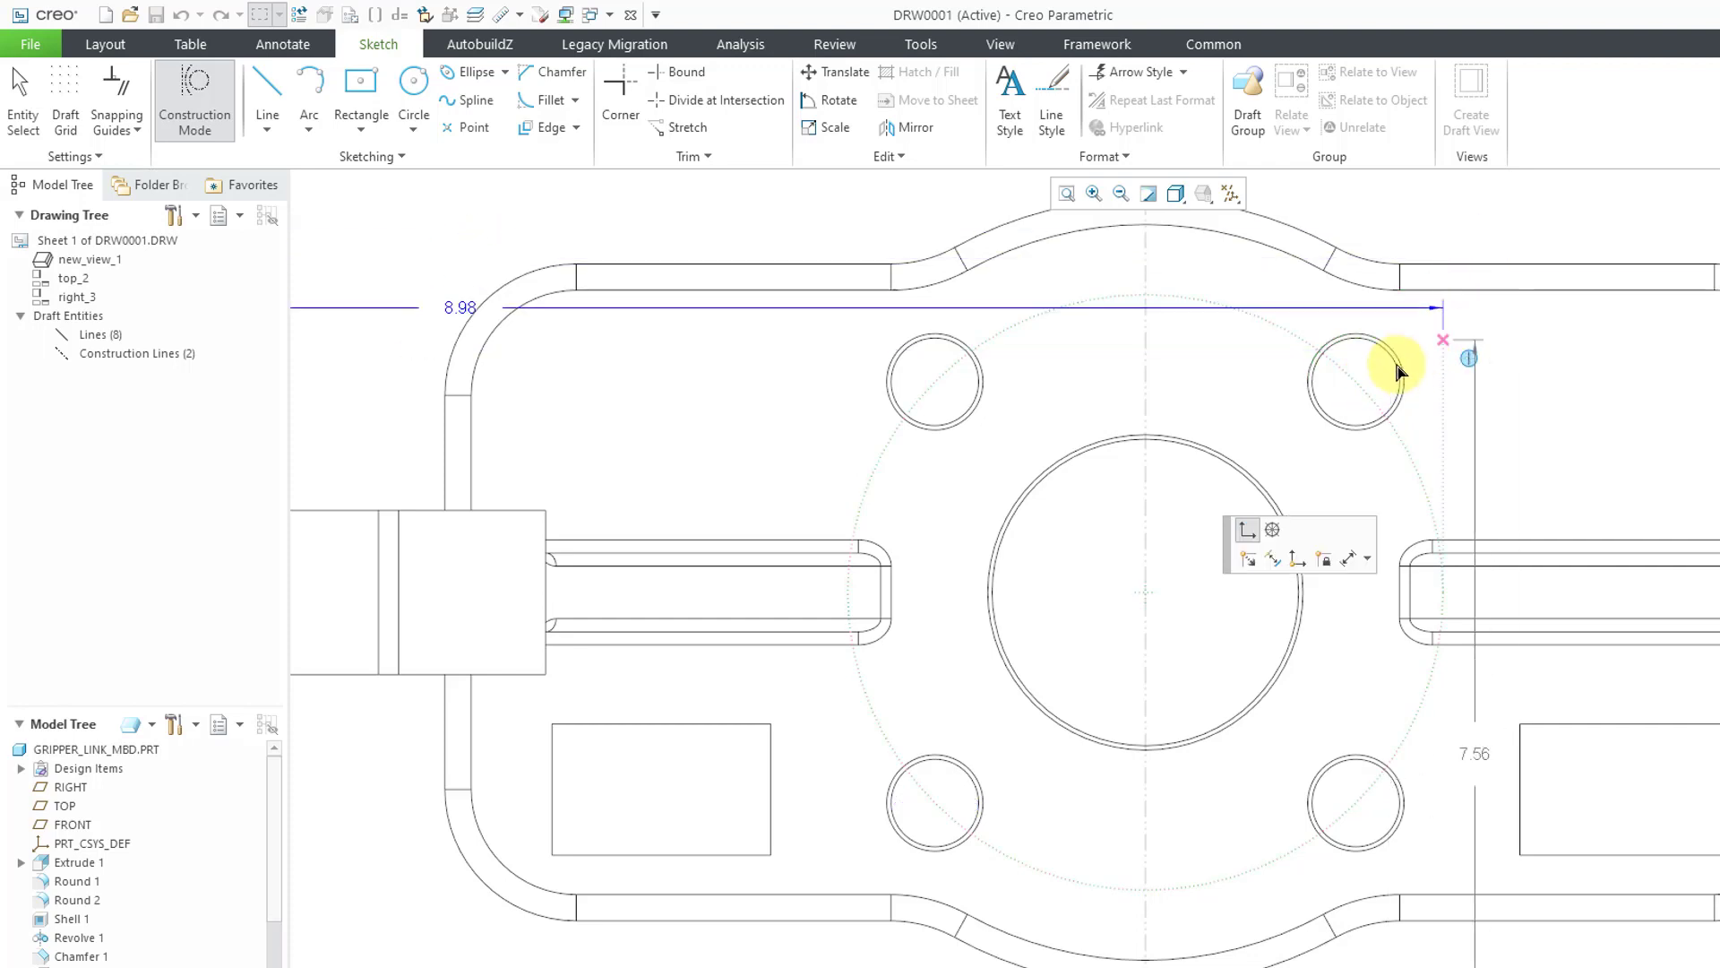
click(1358, 385)
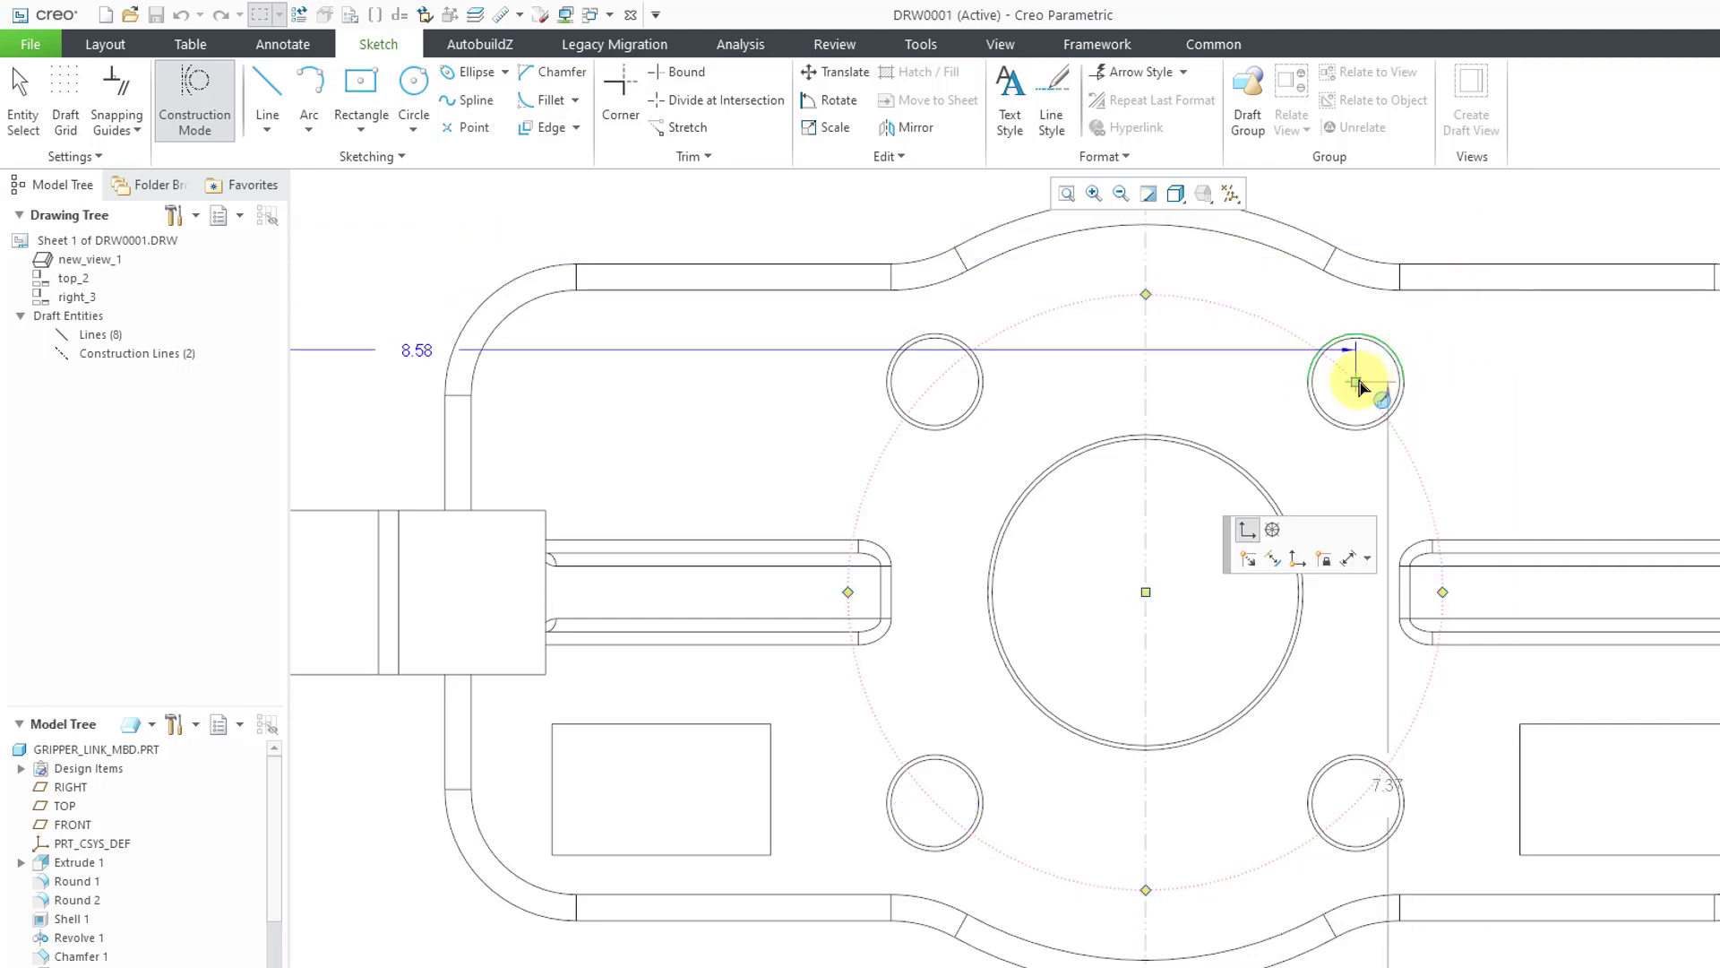
click(1436, 355)
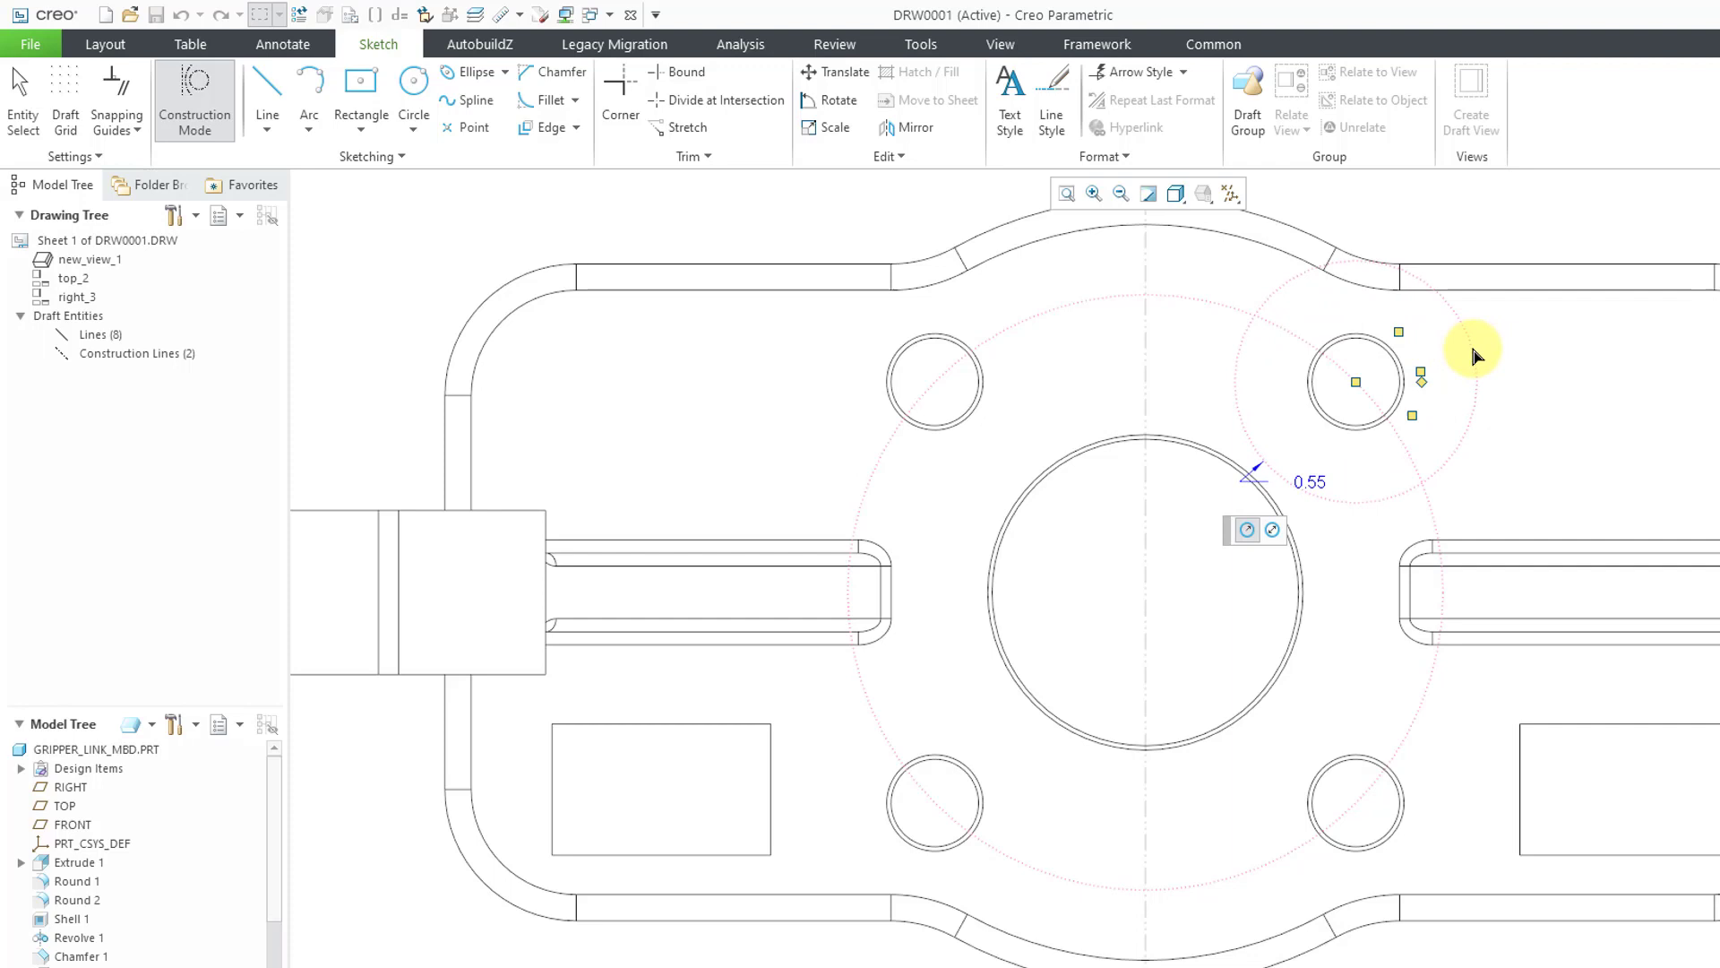
middle_click(1470, 349)
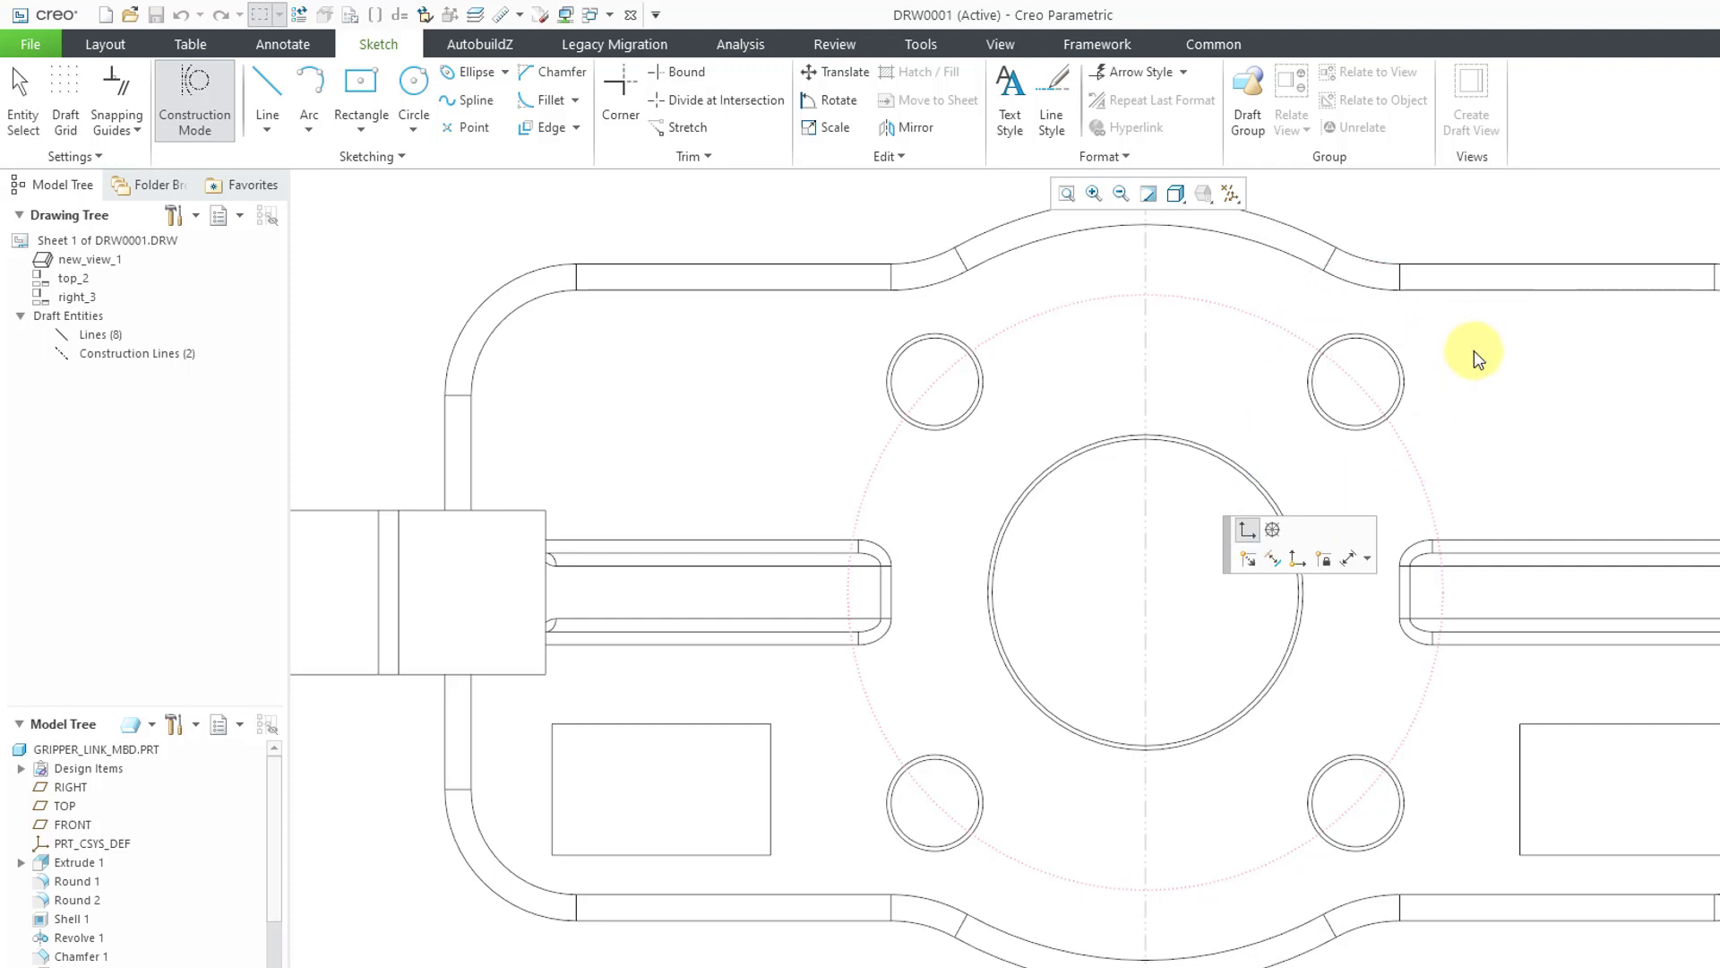
middle_click(1495, 242)
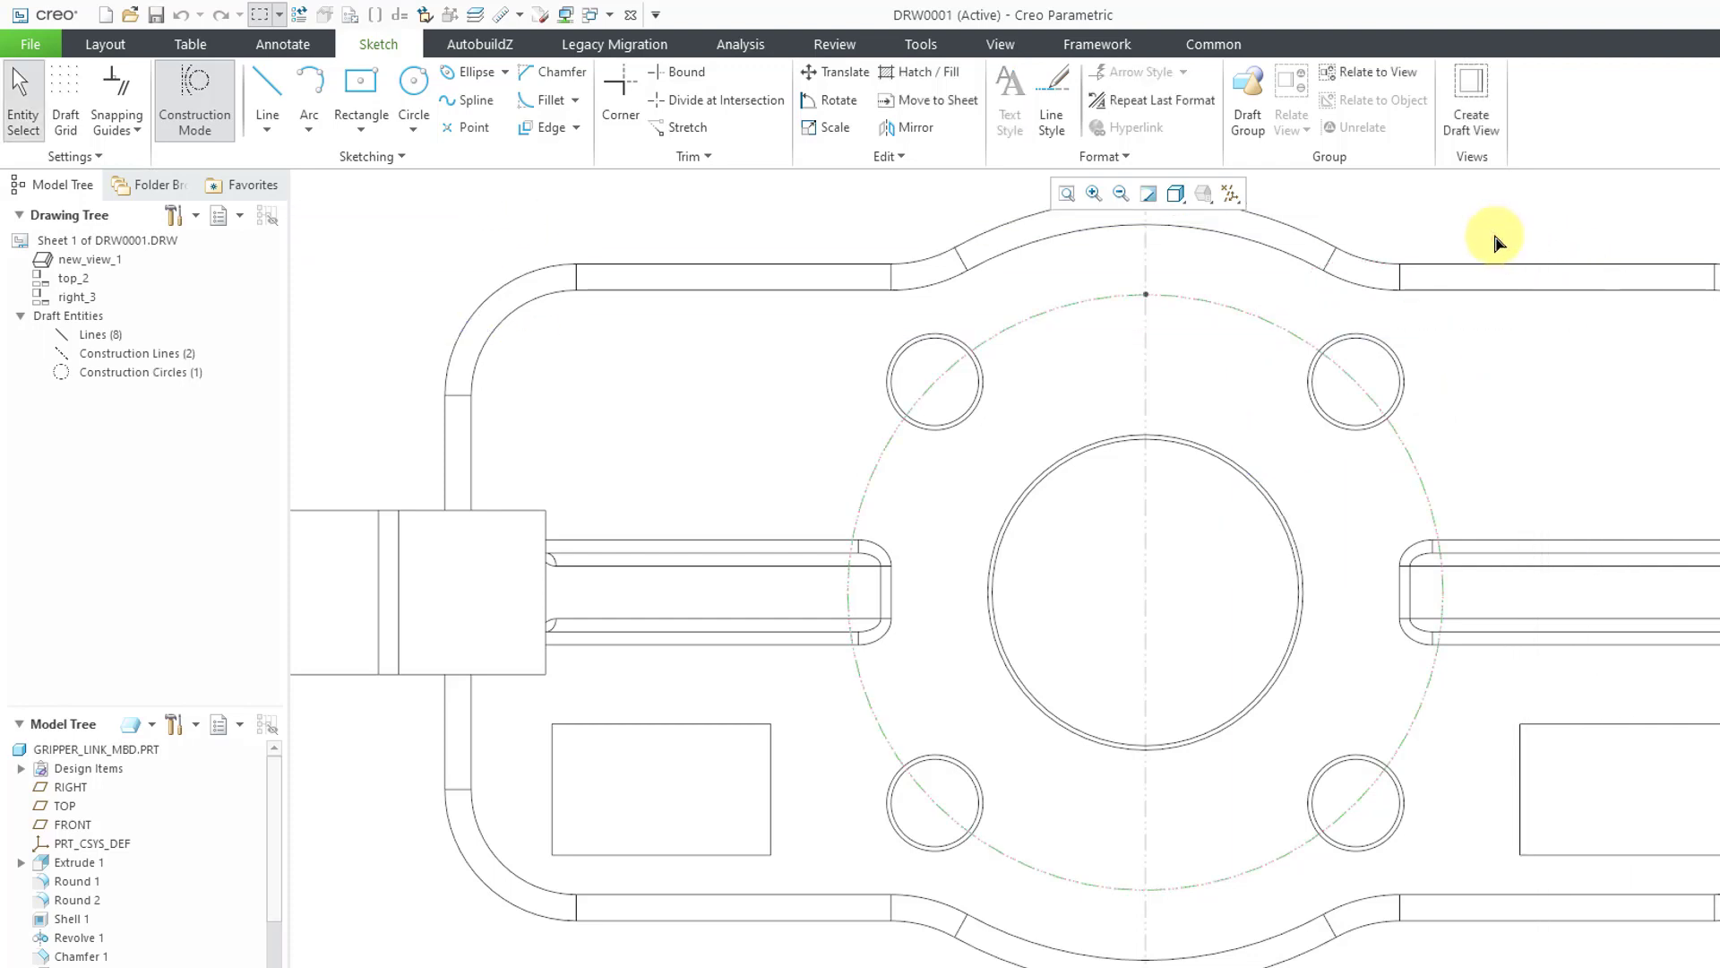
Change the construction circle's line font to DASHFONT so it appears dashed
right_click(1437, 218)
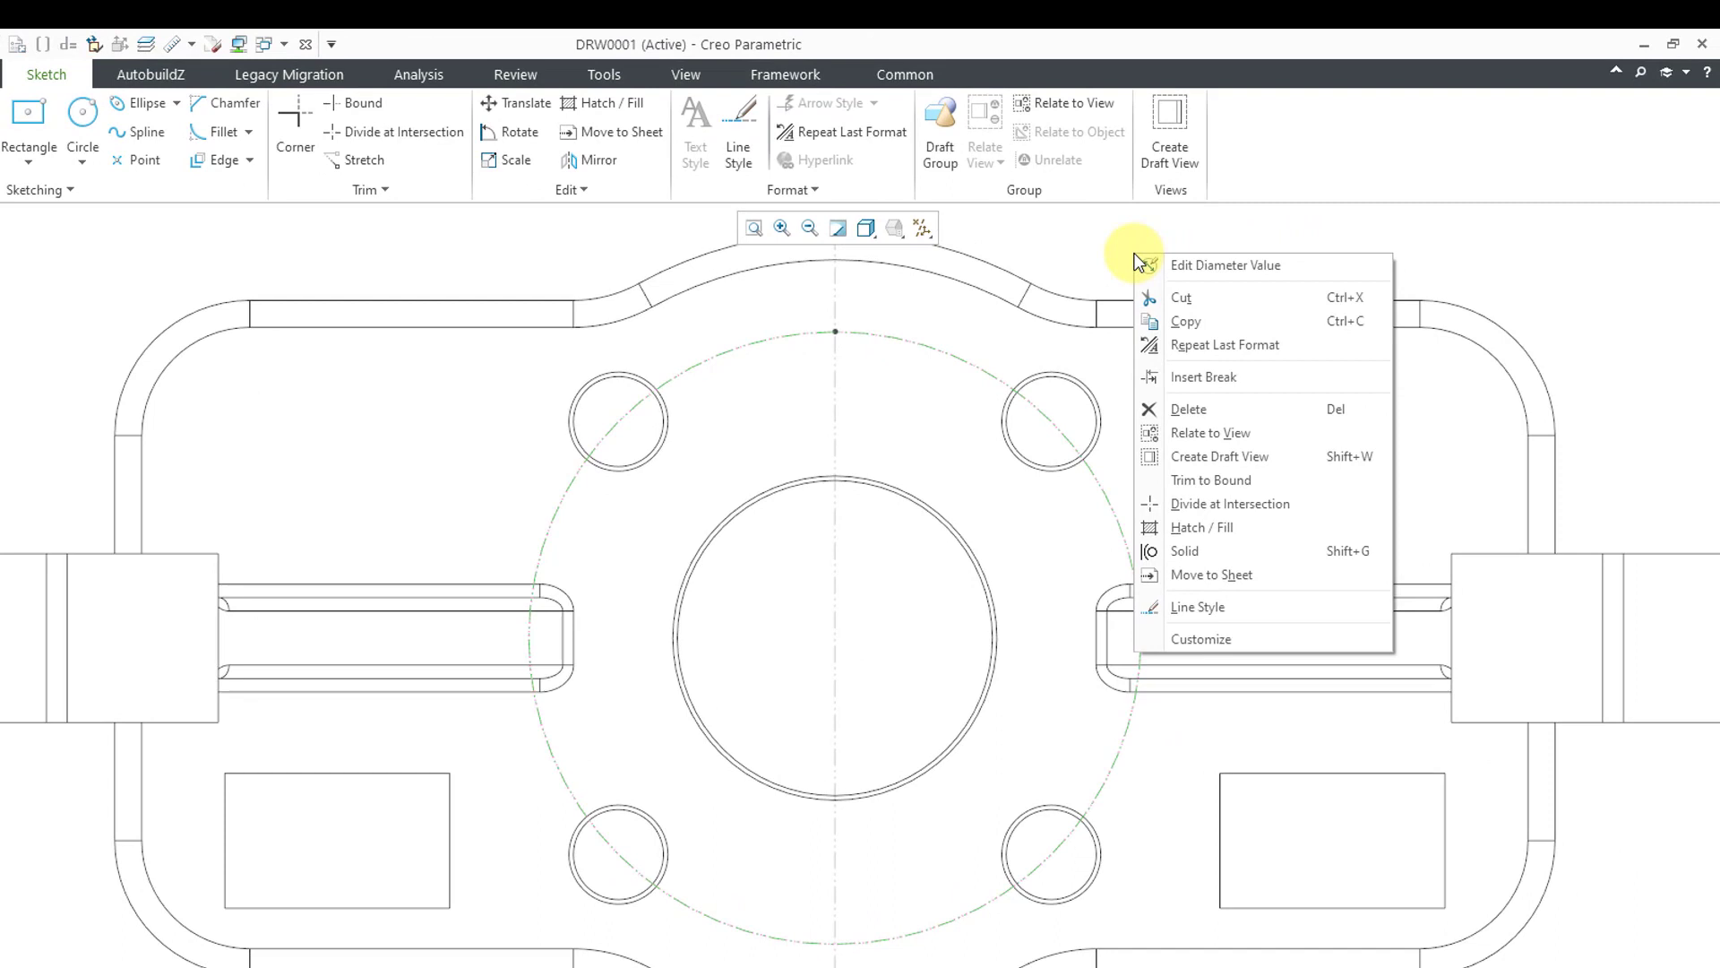
click(1195, 615)
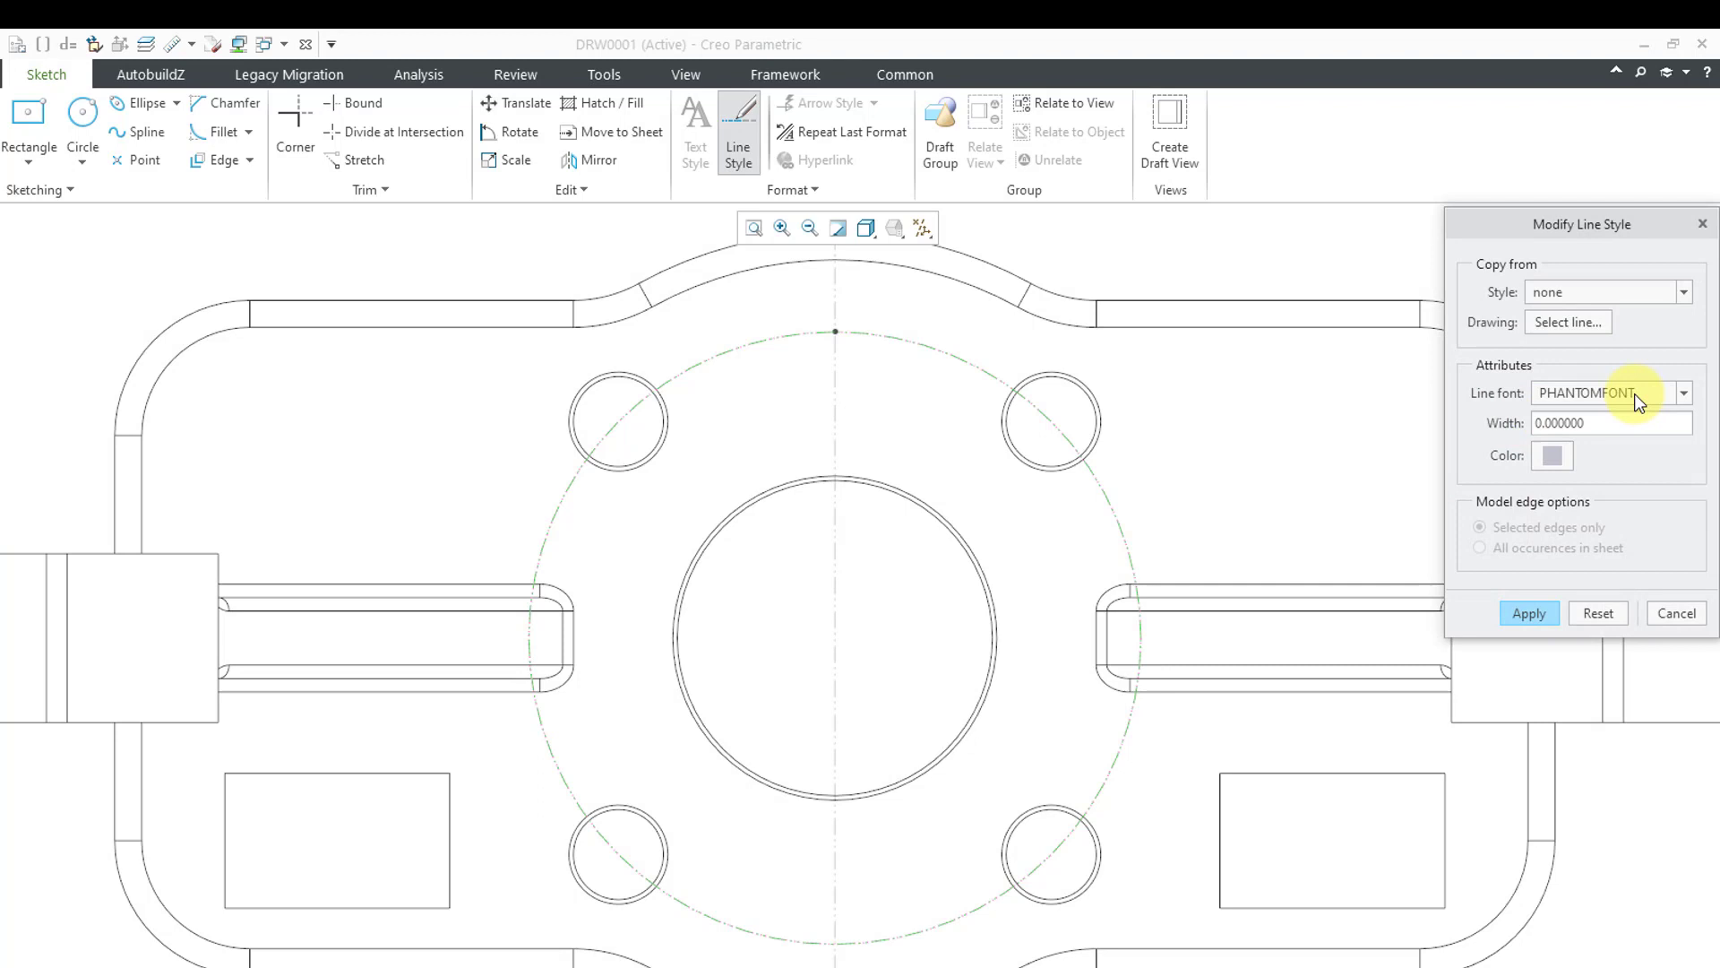
click(1634, 394)
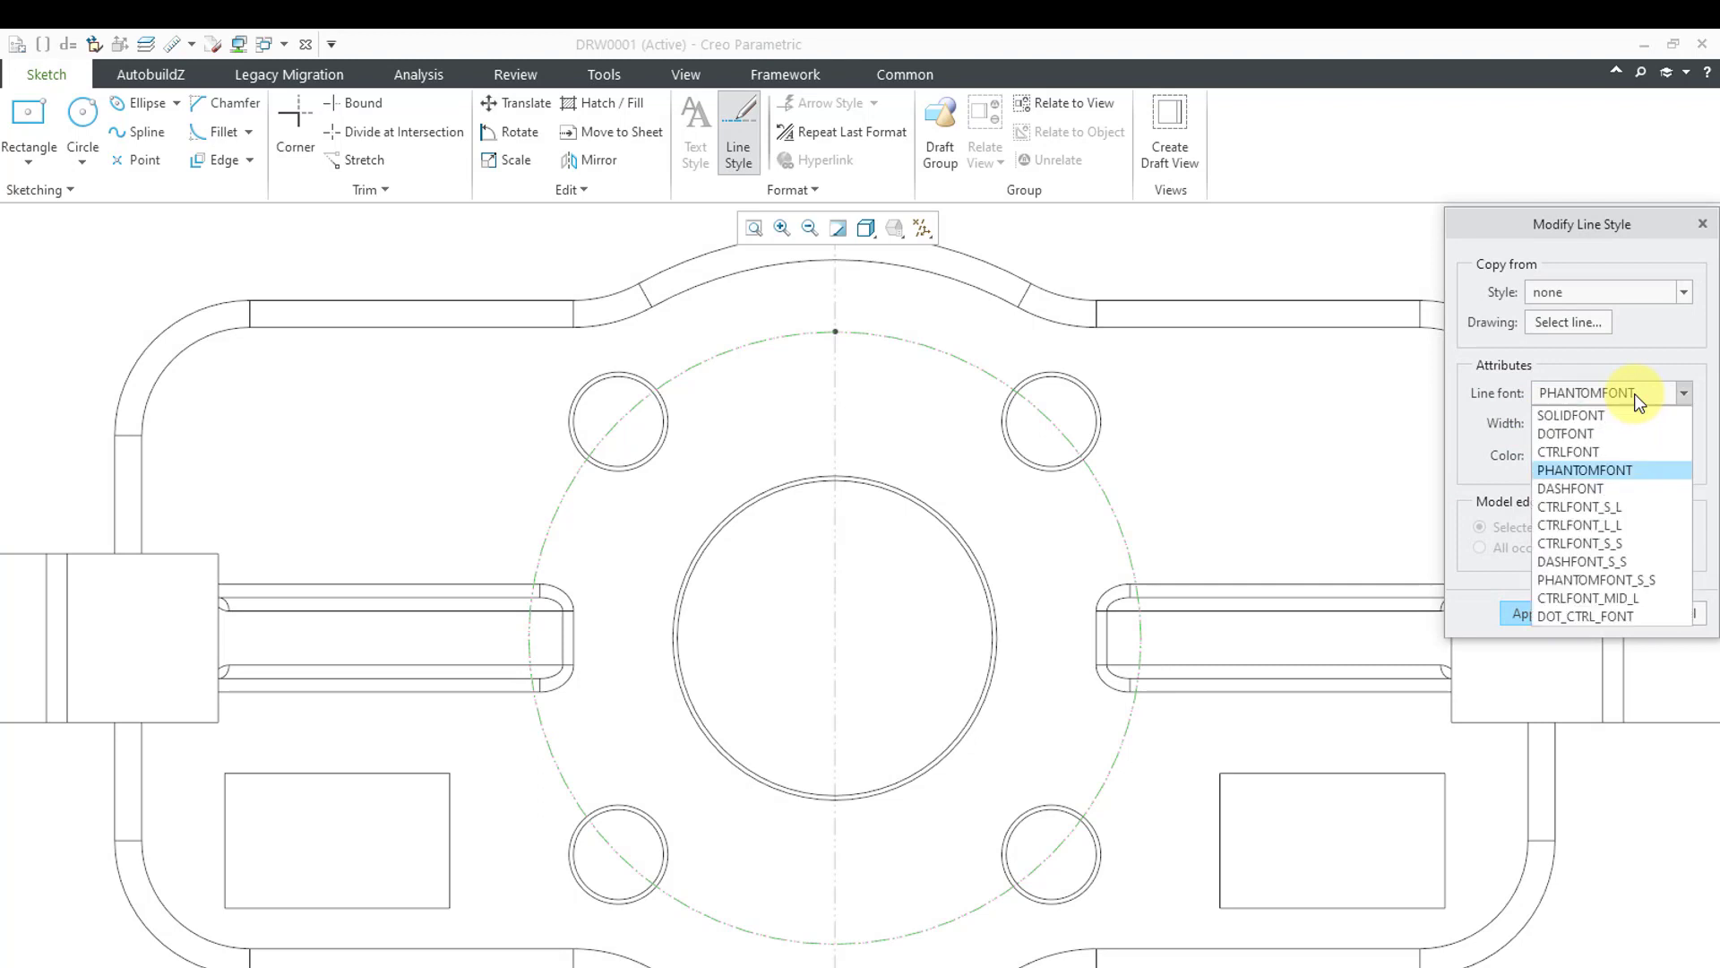
click(1616, 490)
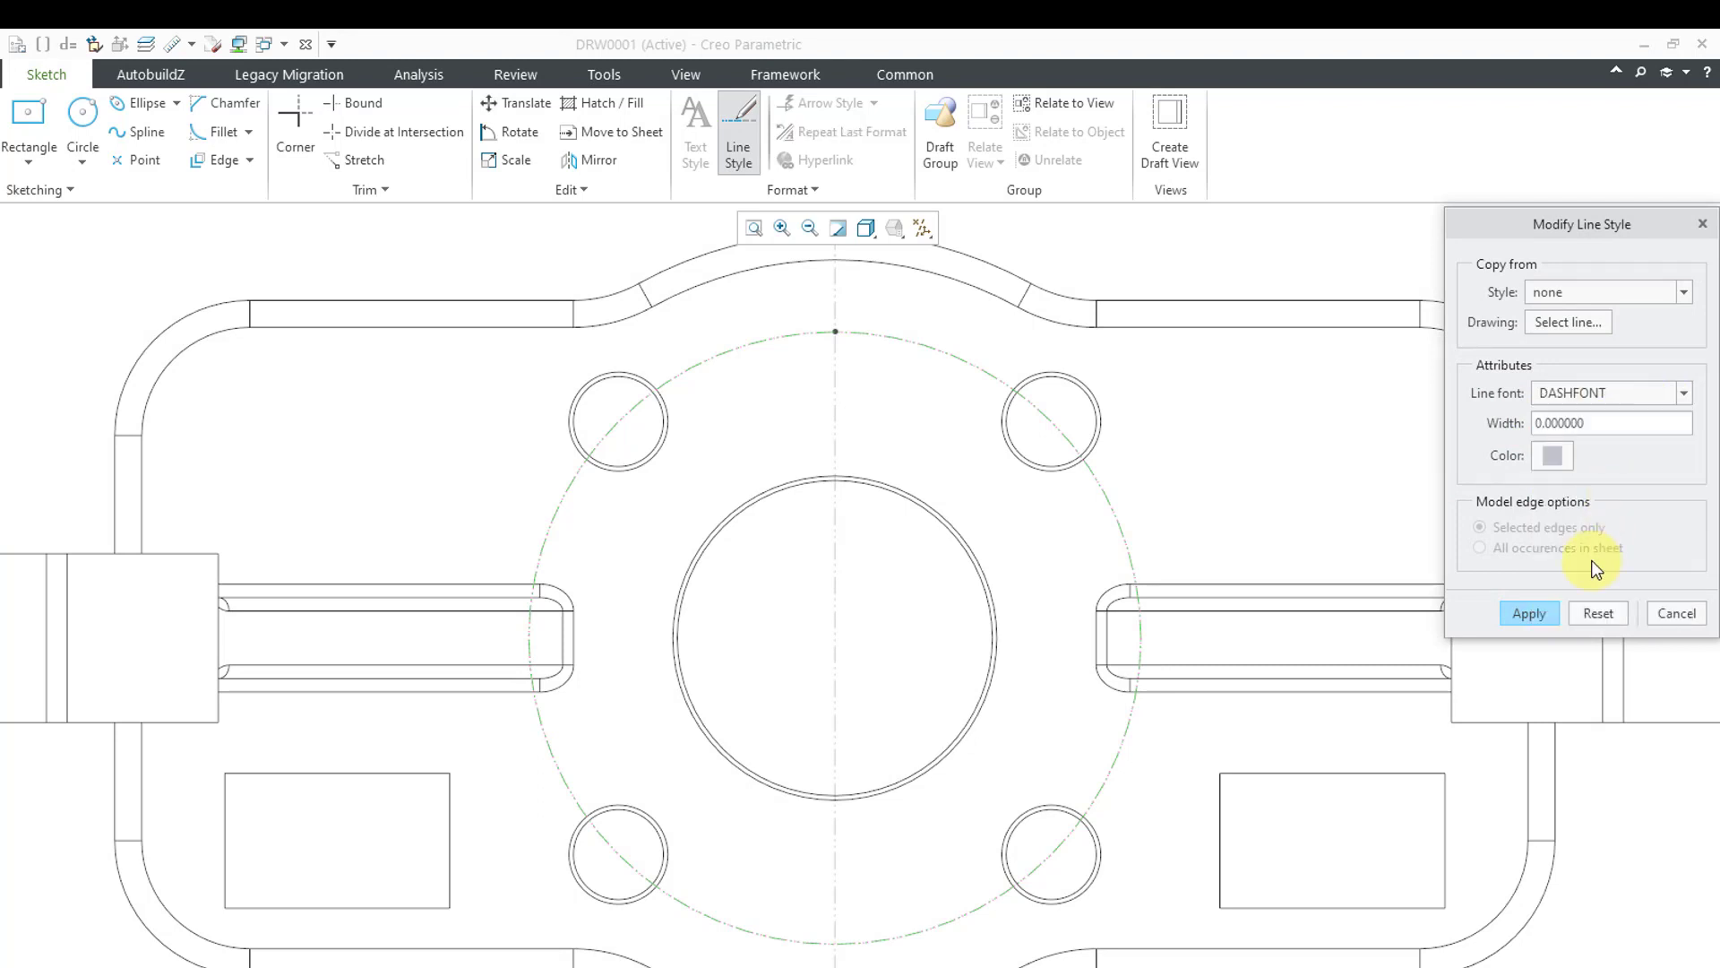
click(1541, 613)
click(1660, 613)
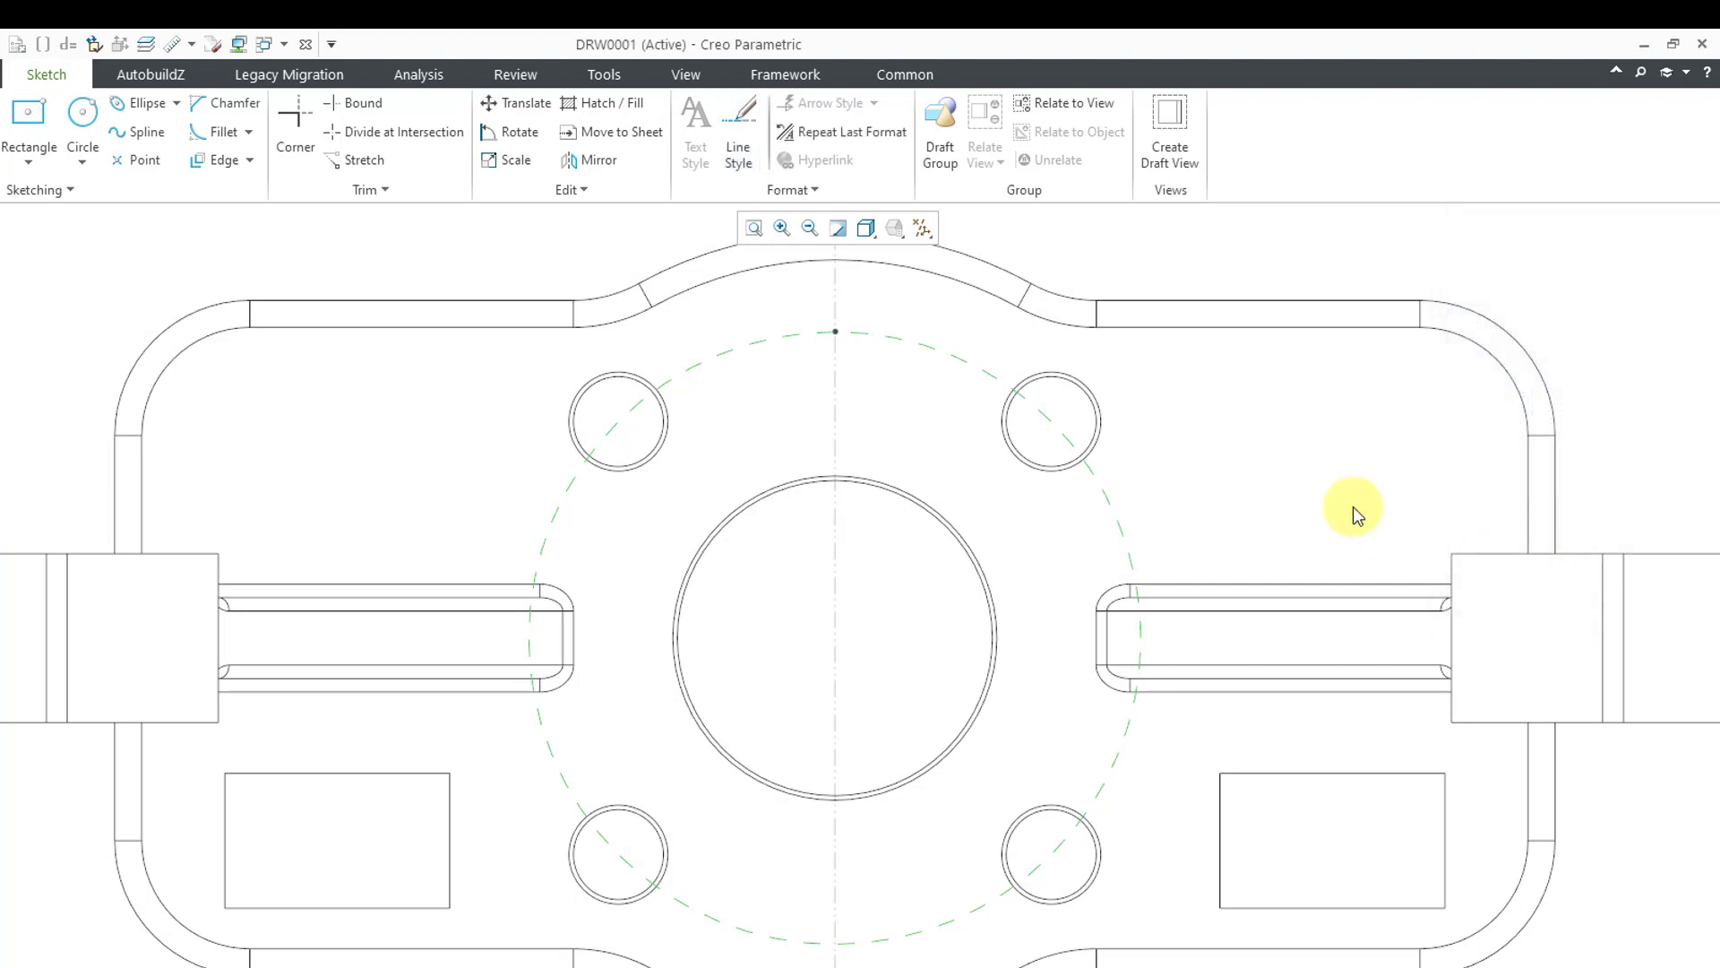
click(1291, 261)
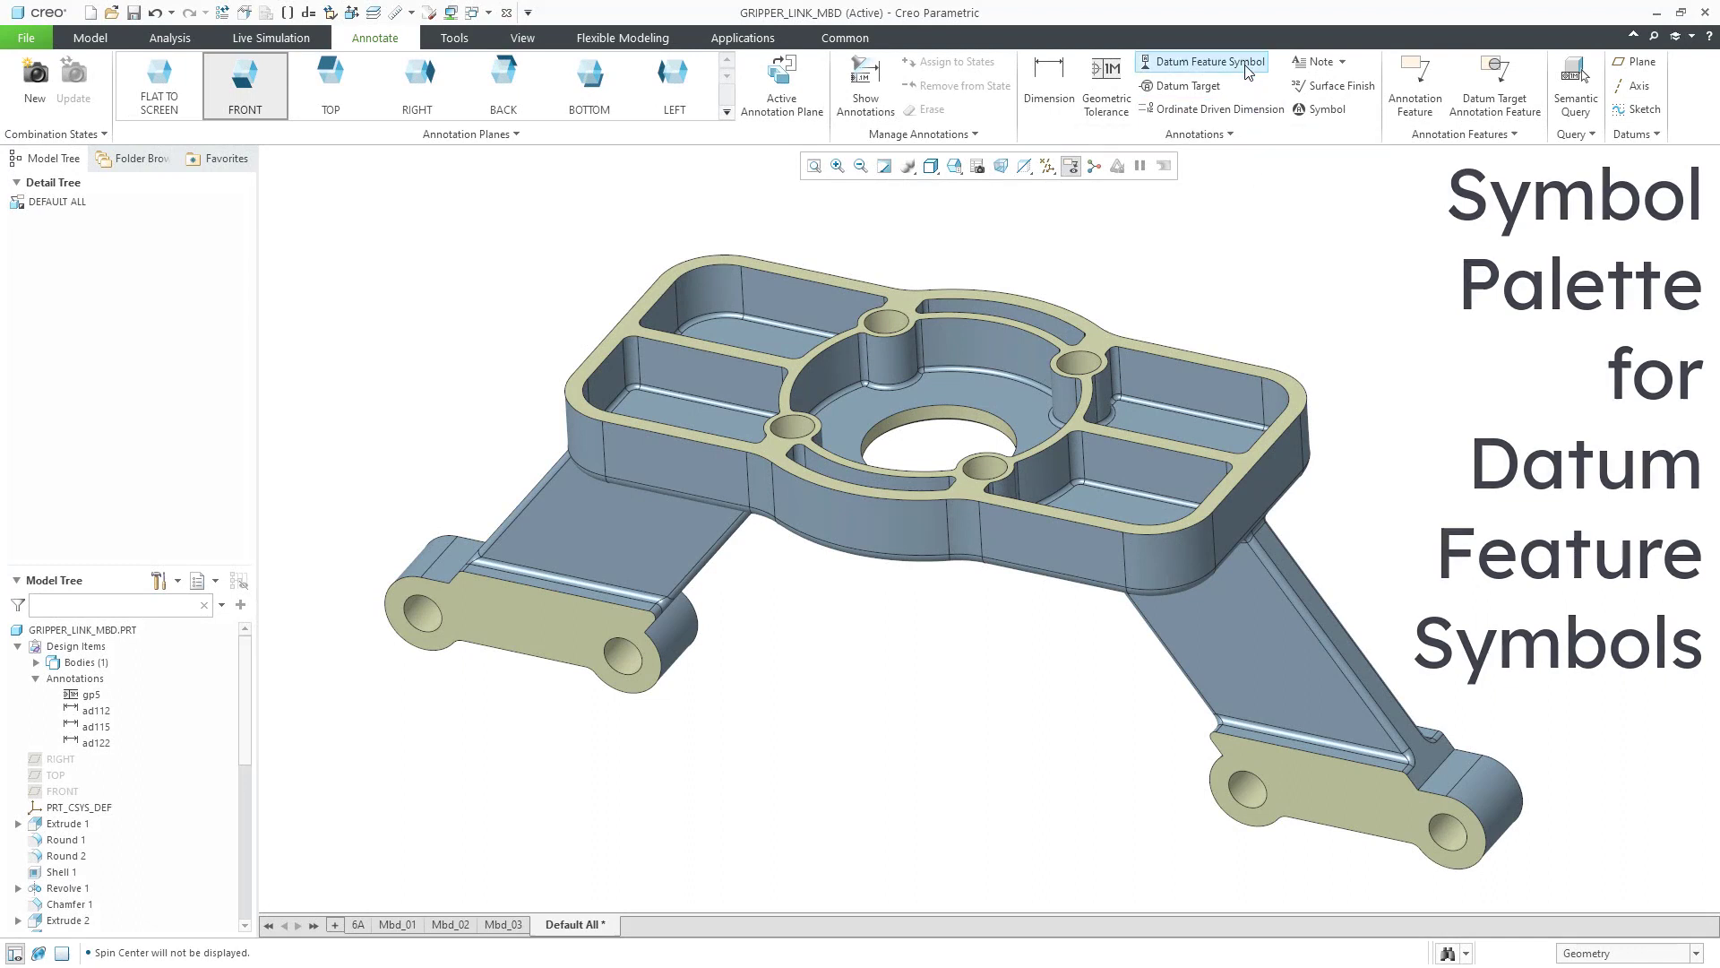
Attach datum feature symbol A to the part's top face, placed above the part
click(1250, 64)
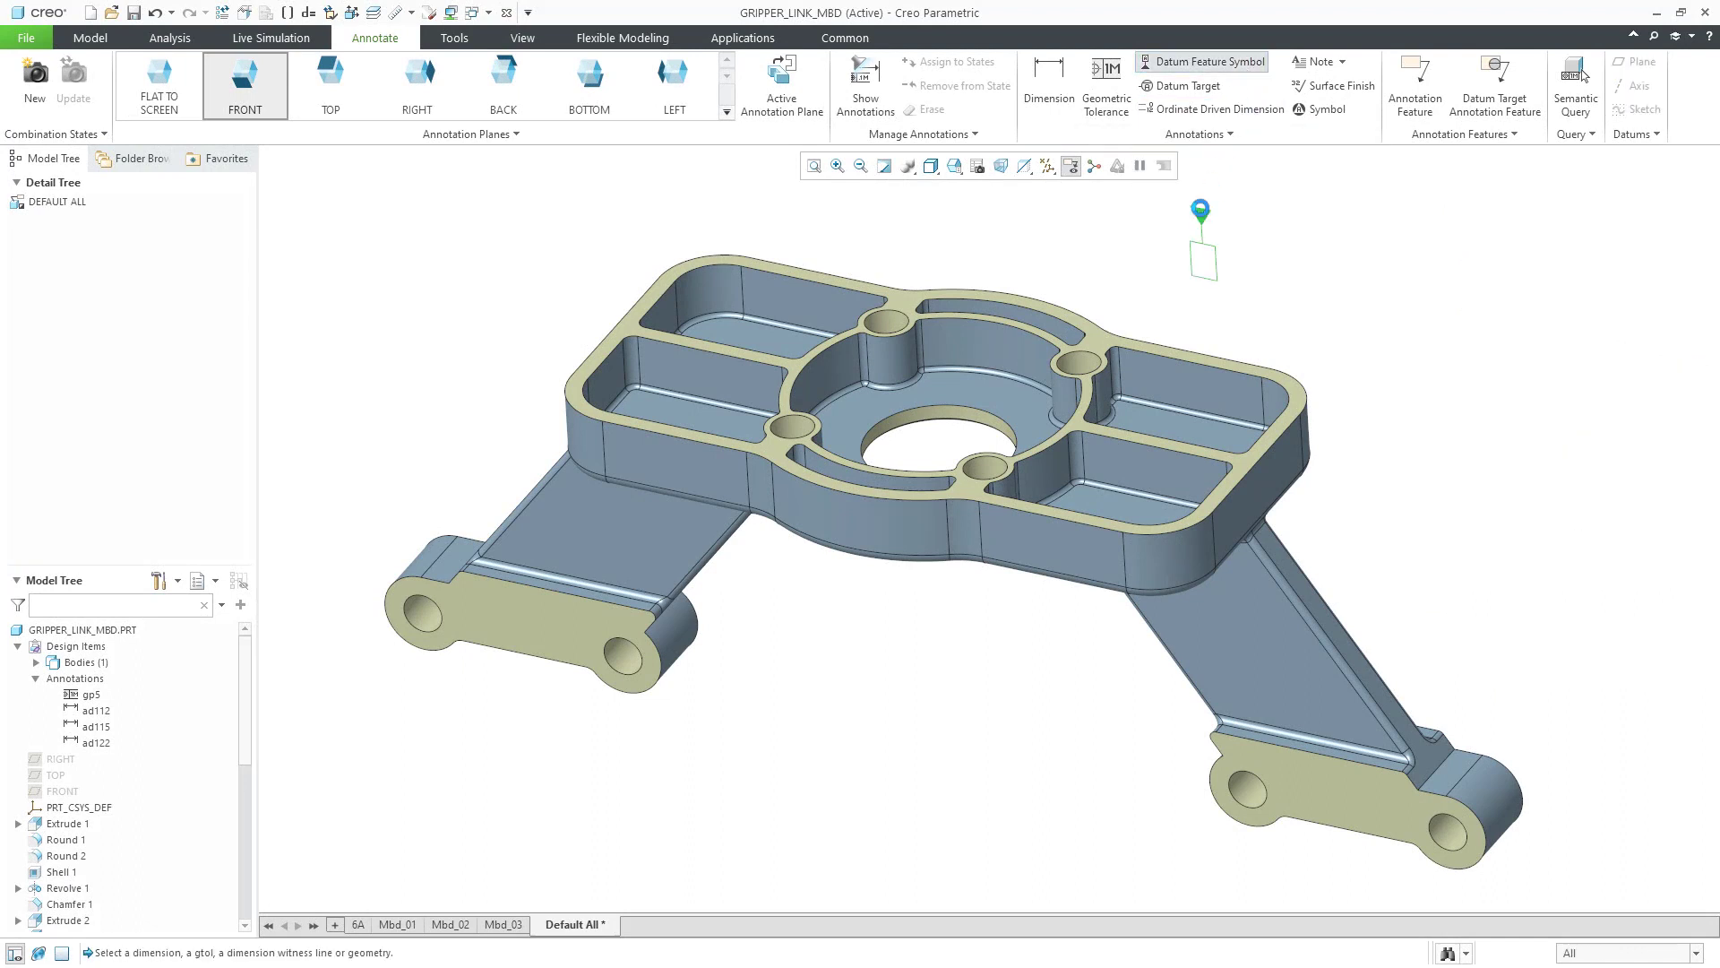
click(1098, 343)
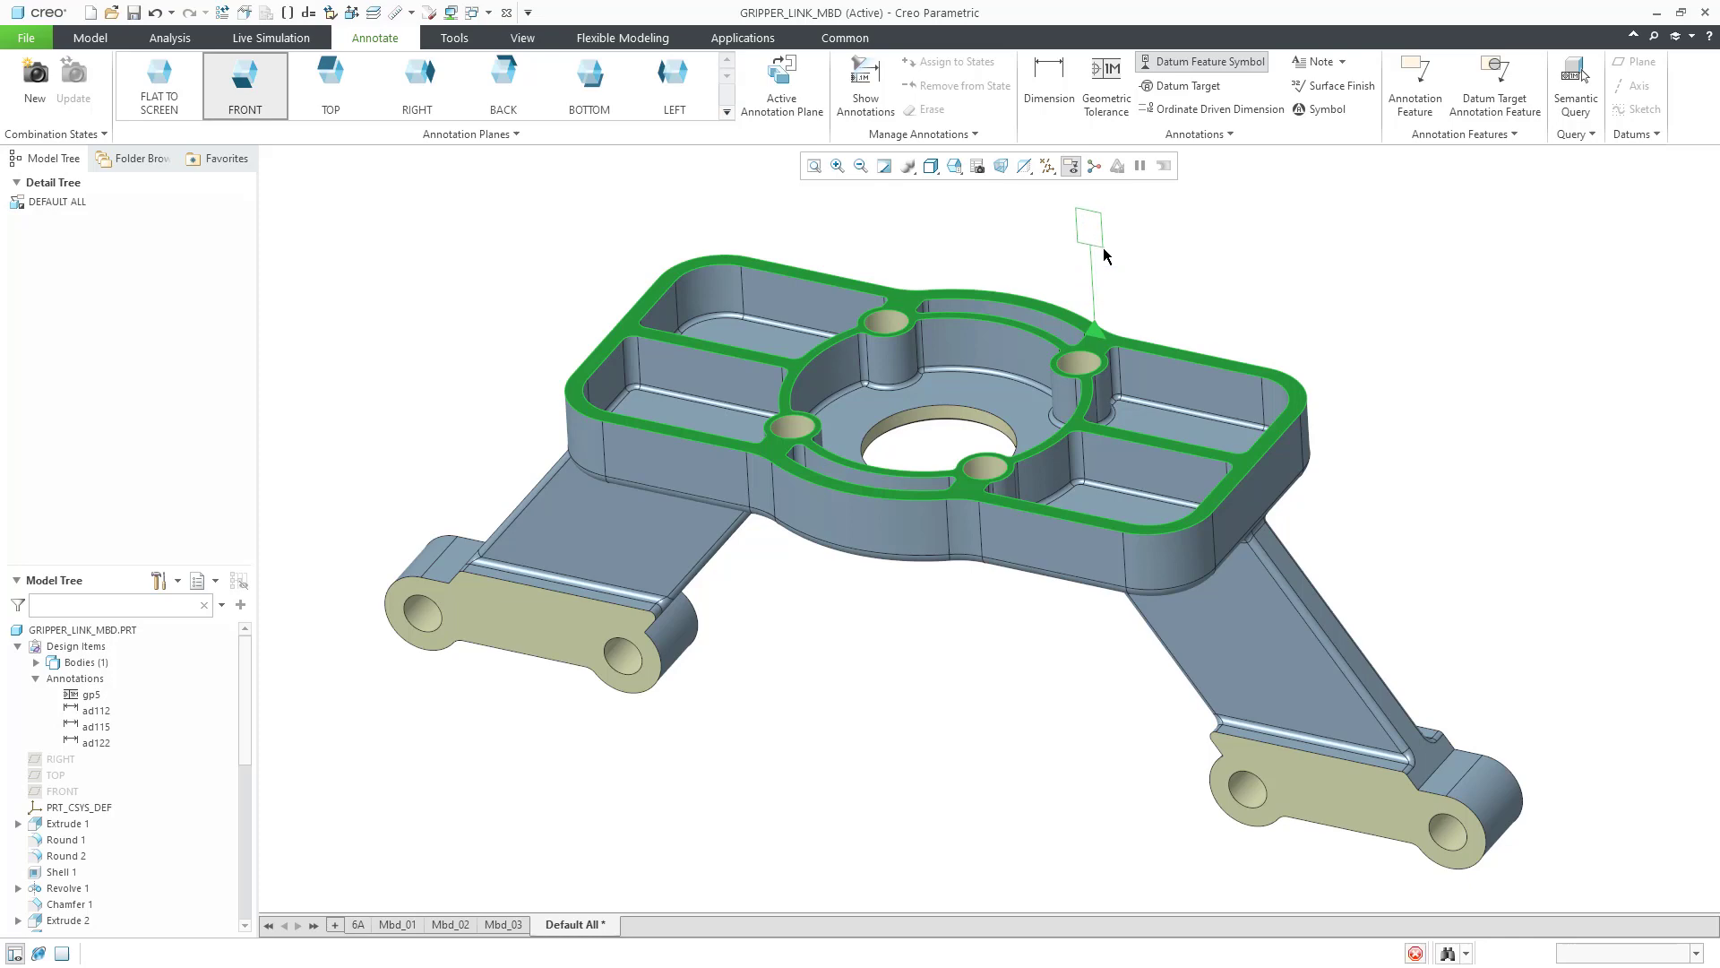
middle_click(1097, 252)
Rotate datum tag A's text 180° so the label reads upright
right_click(1172, 296)
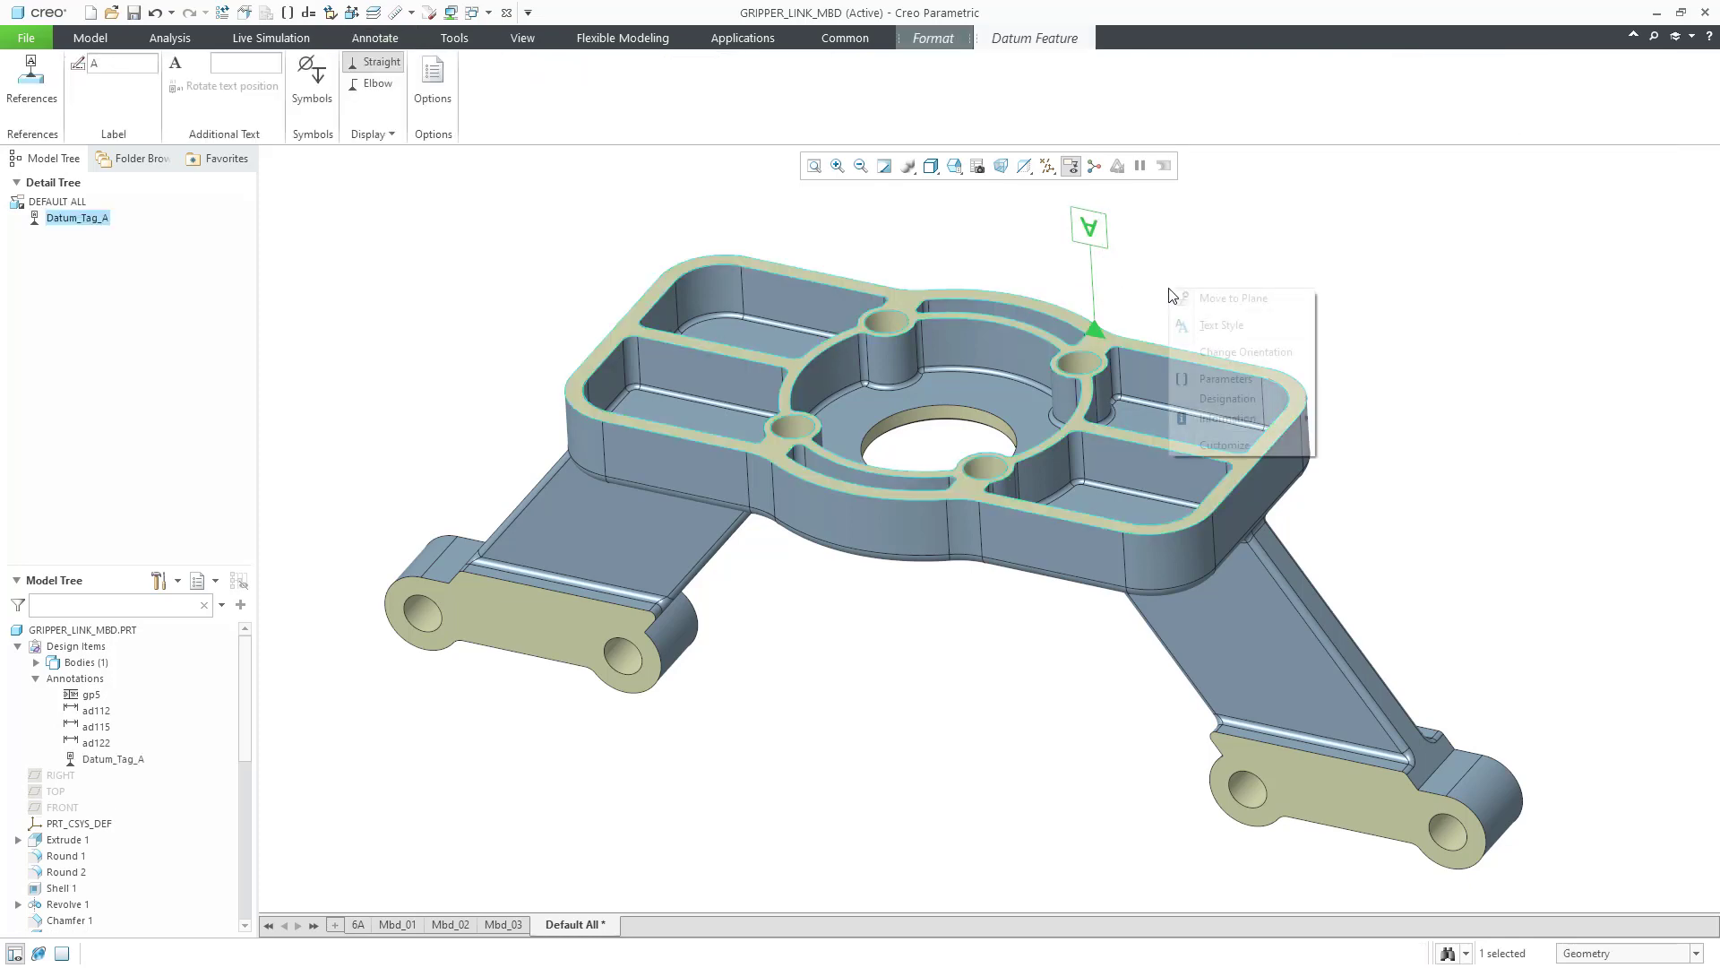
click(1232, 349)
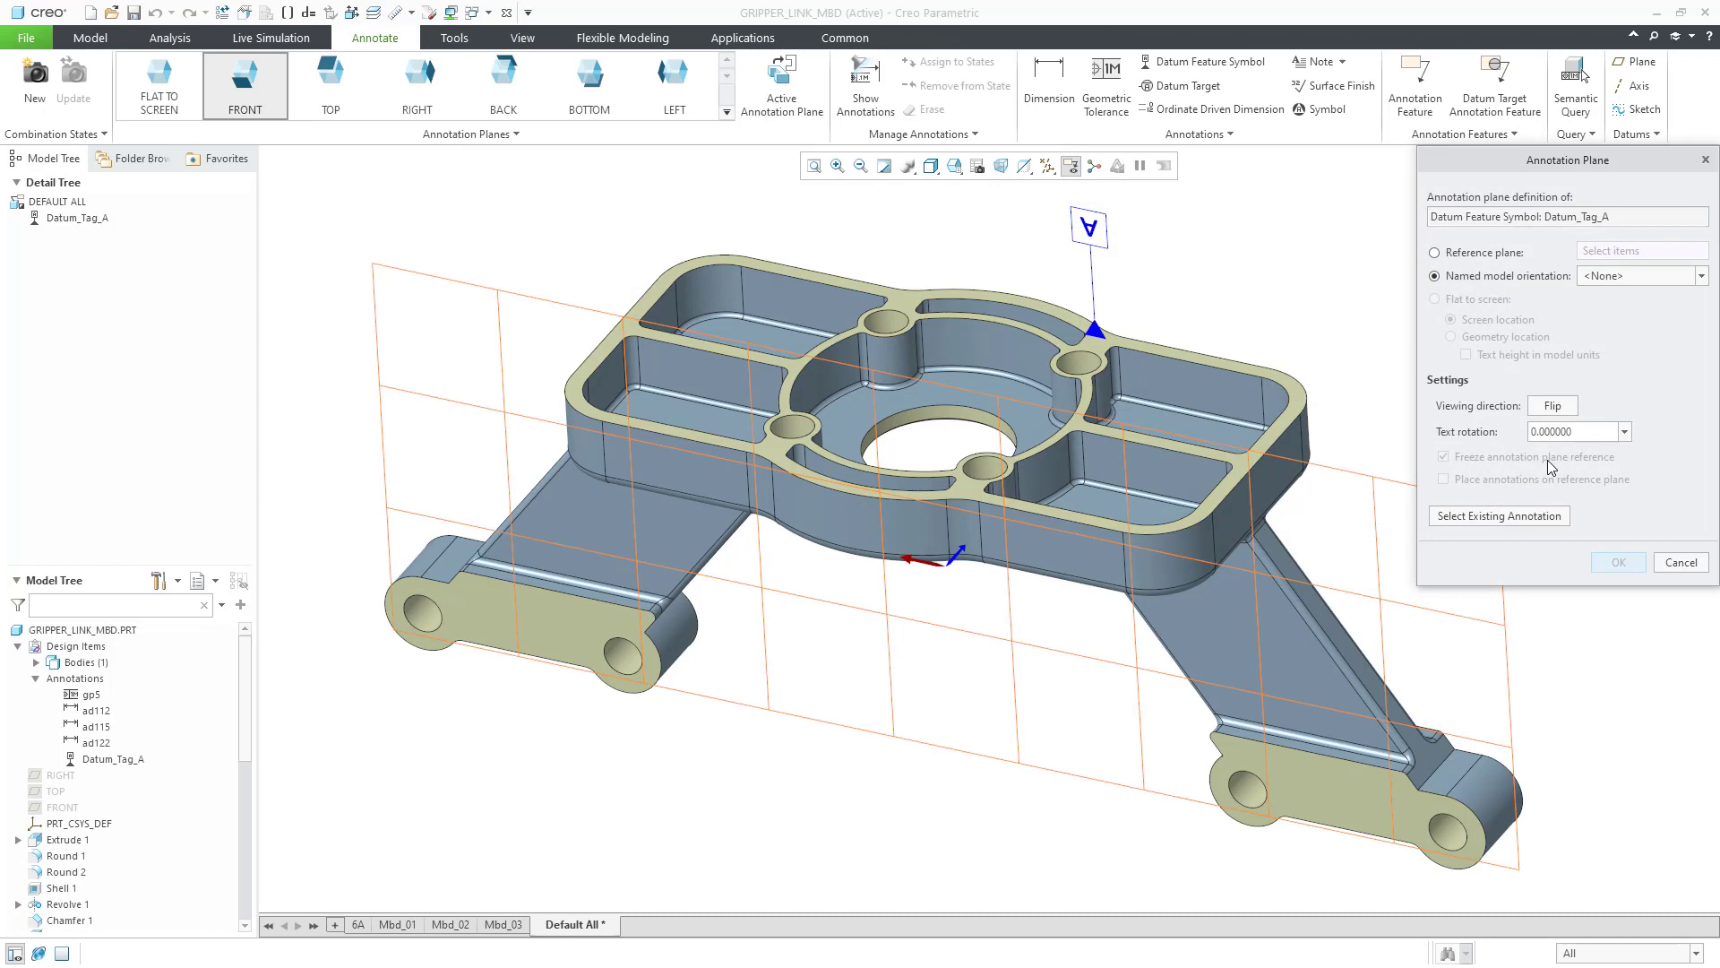
click(1624, 431)
click(1559, 499)
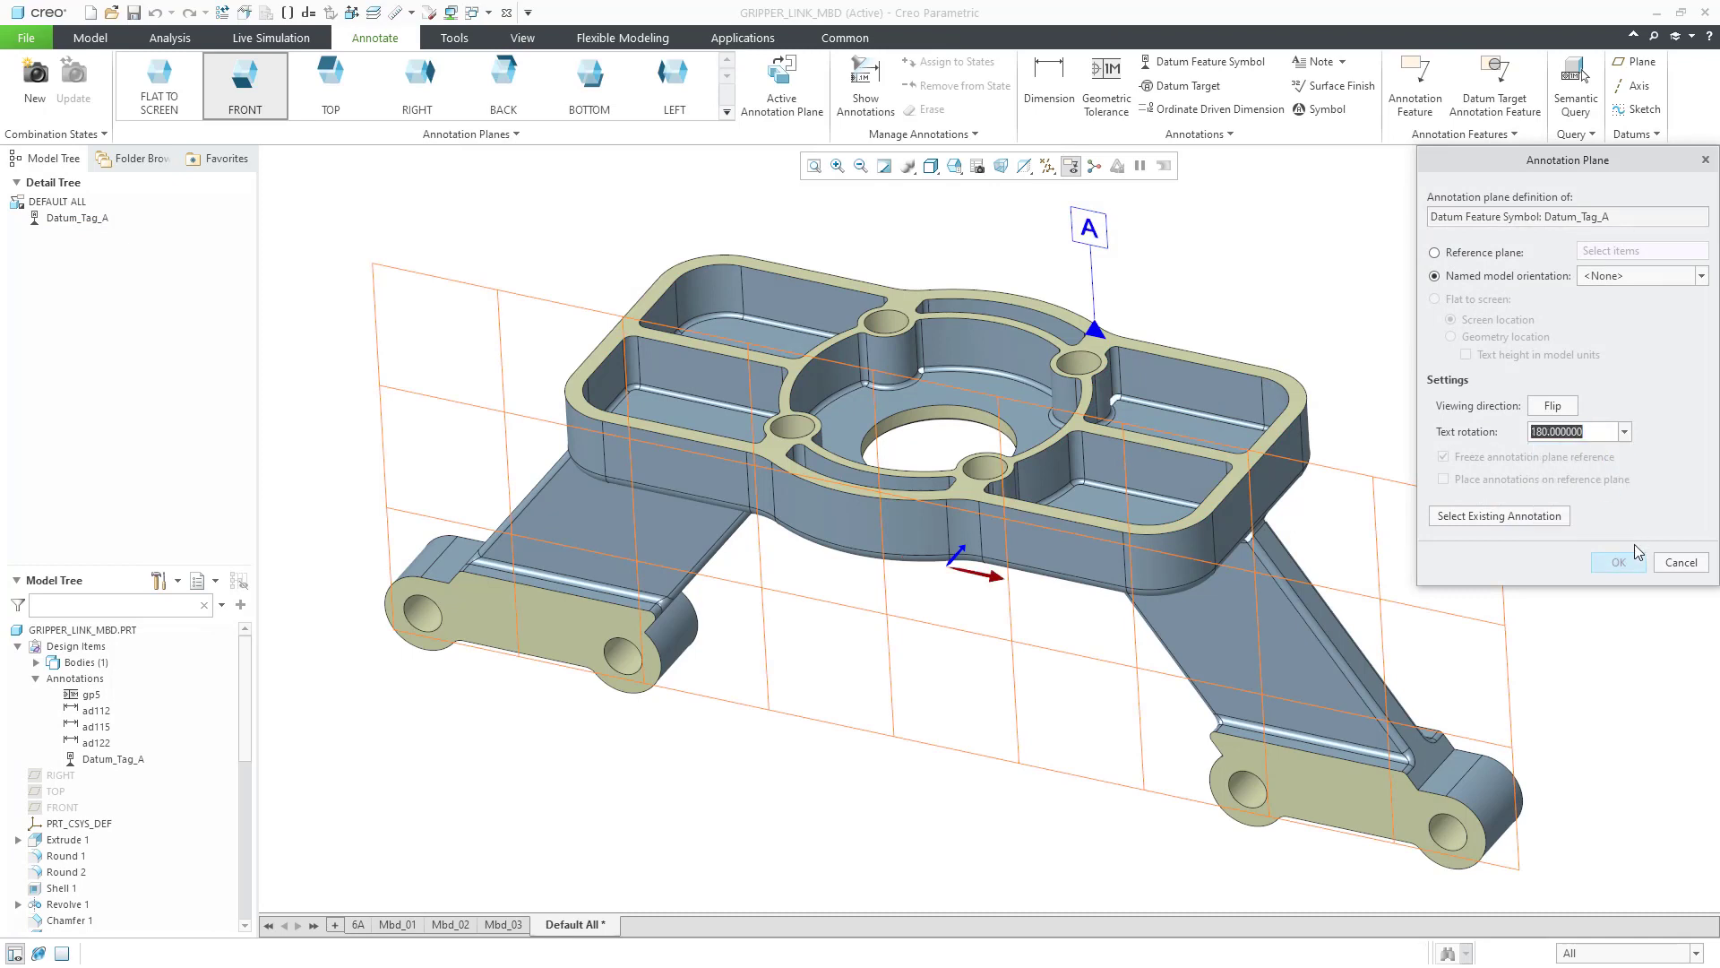
click(1619, 563)
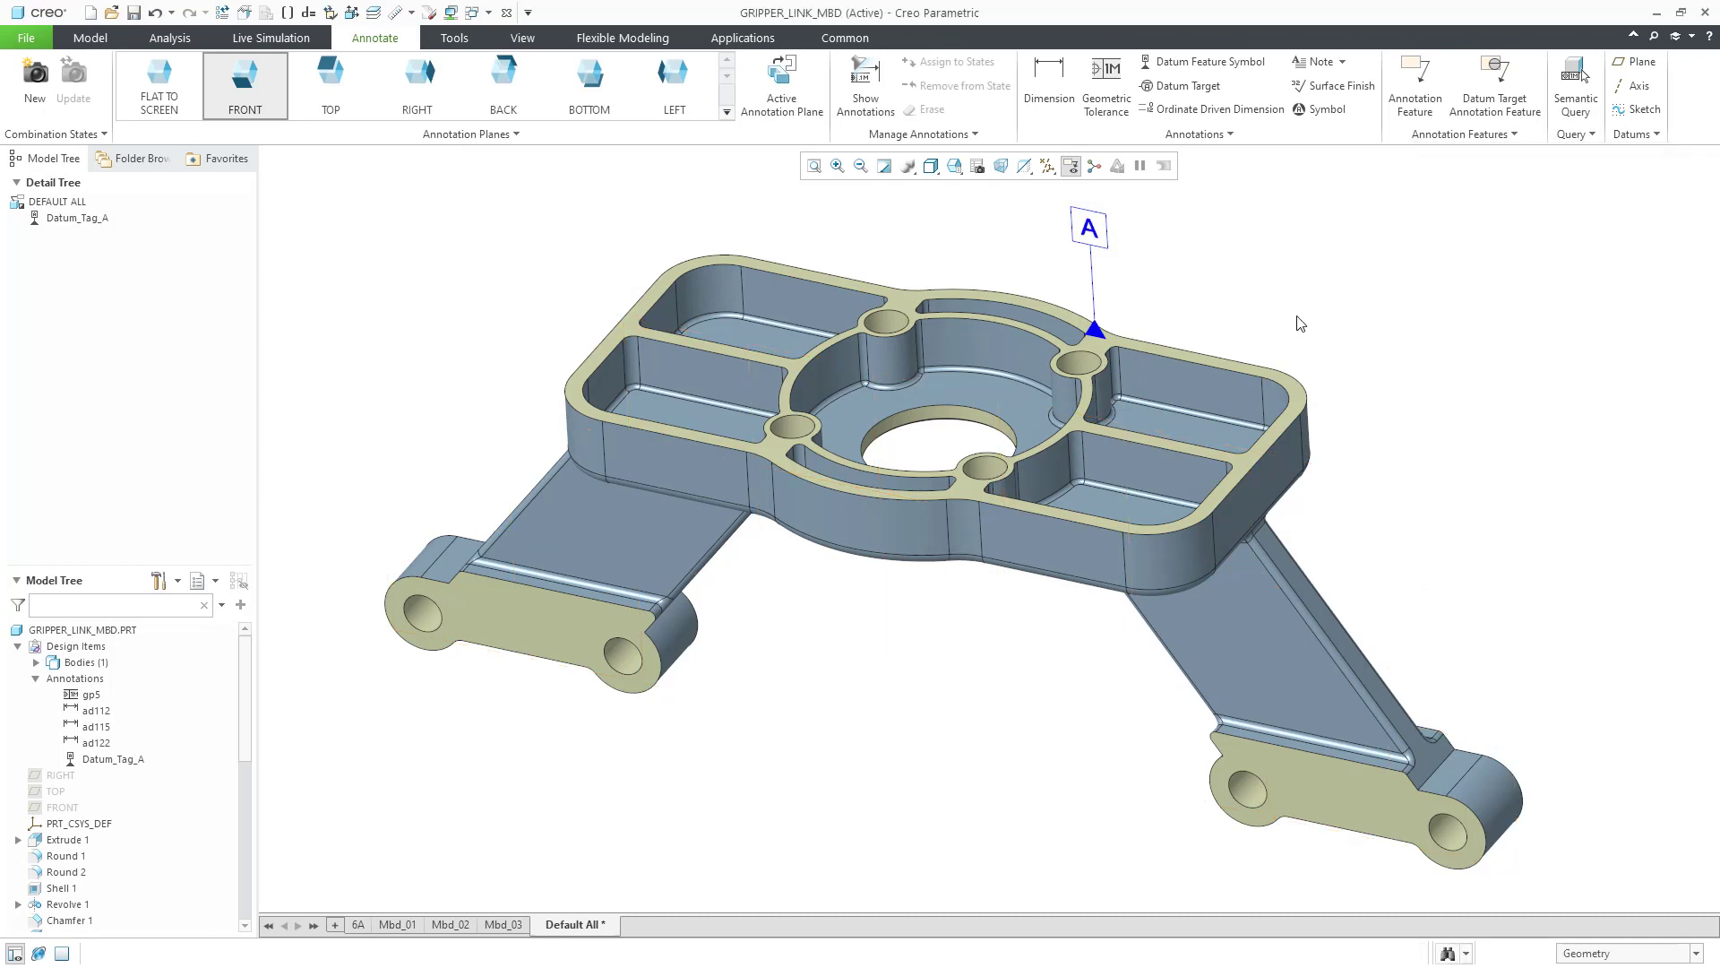
Add the GX symbol as additional text beside datum tag A
click(1104, 237)
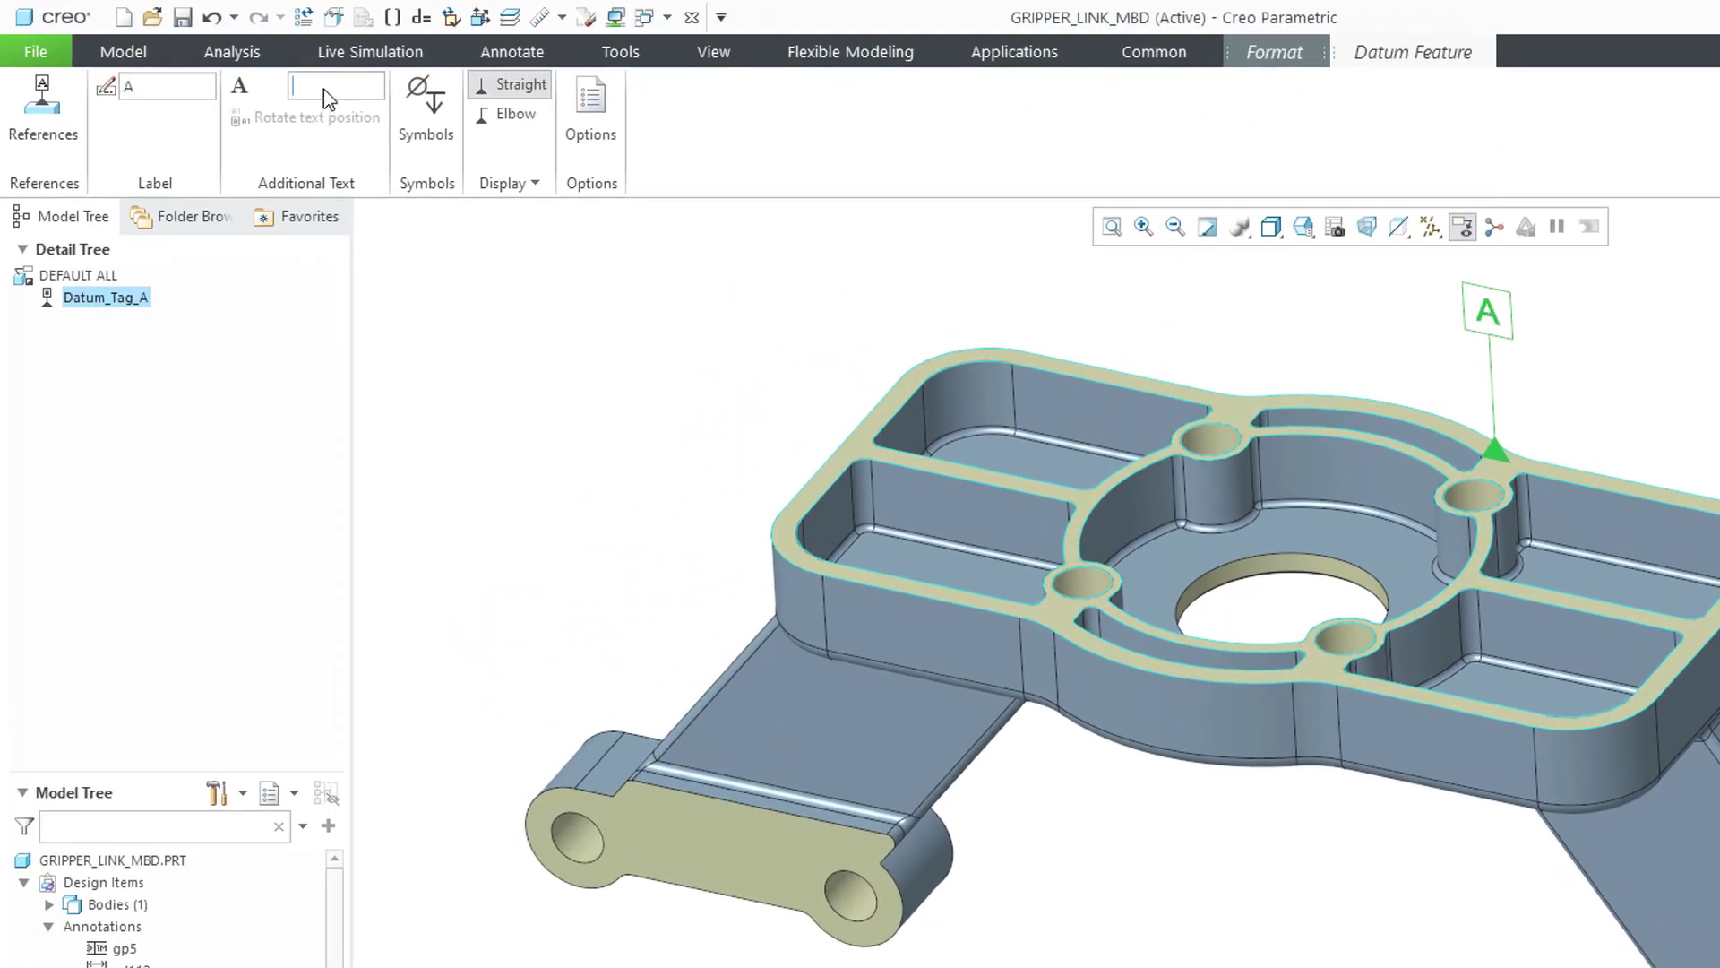
click(425, 144)
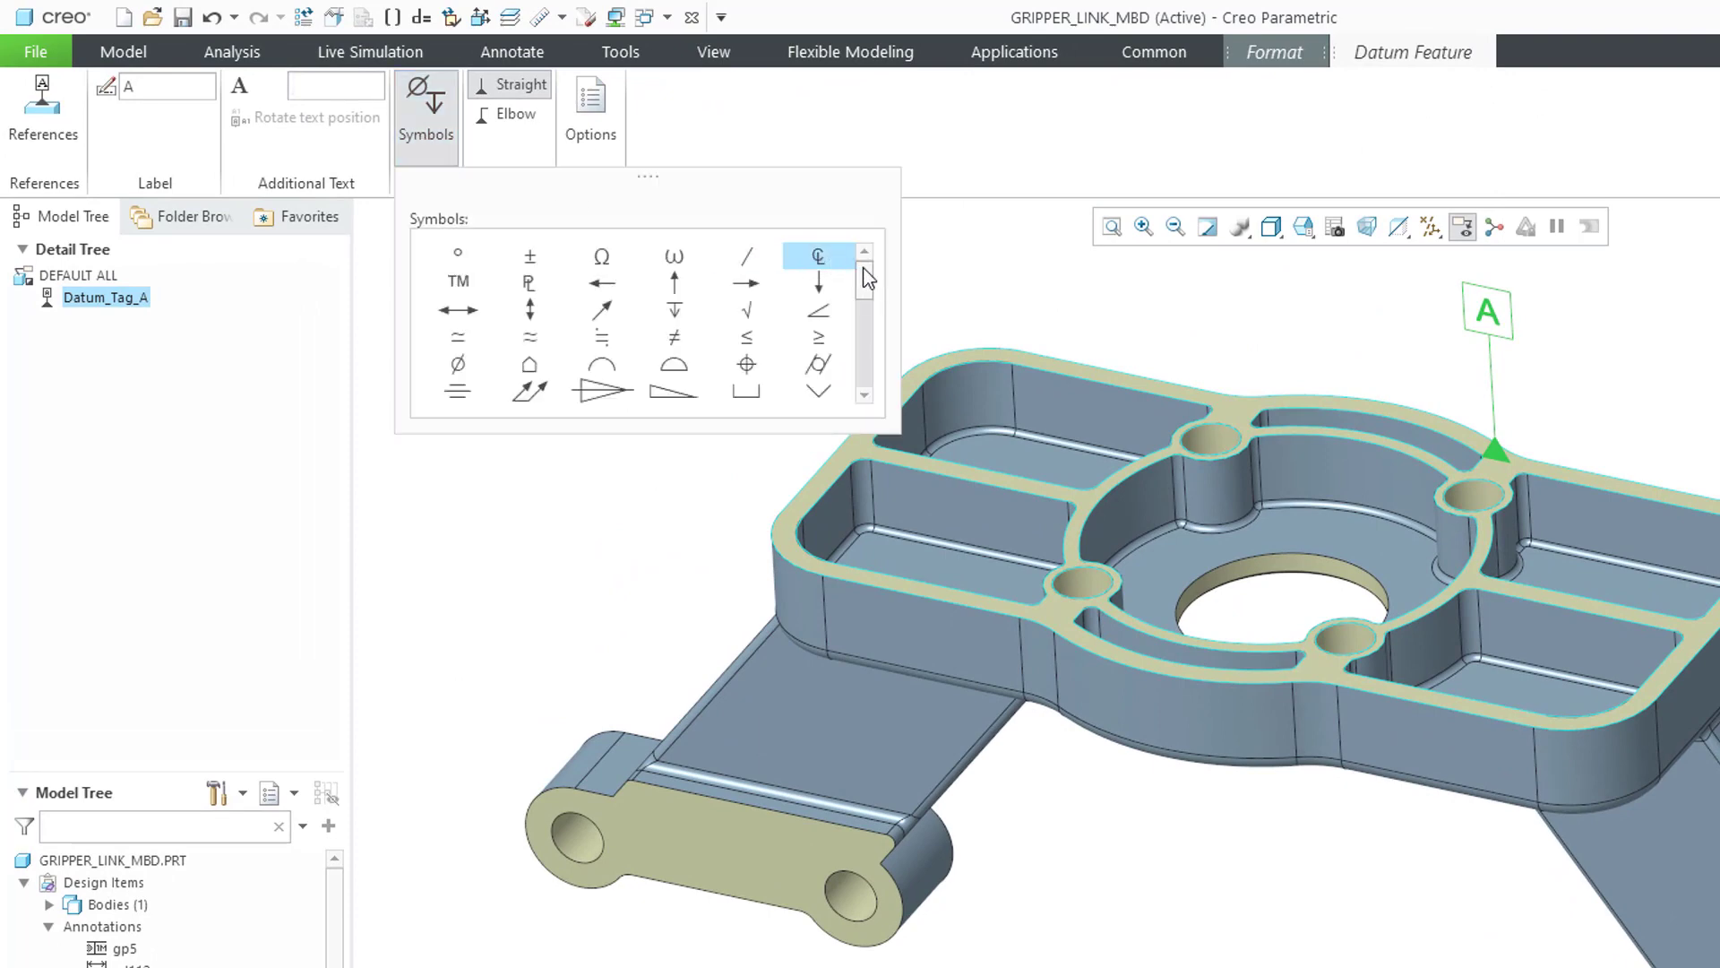
drag(866, 277, 871, 351)
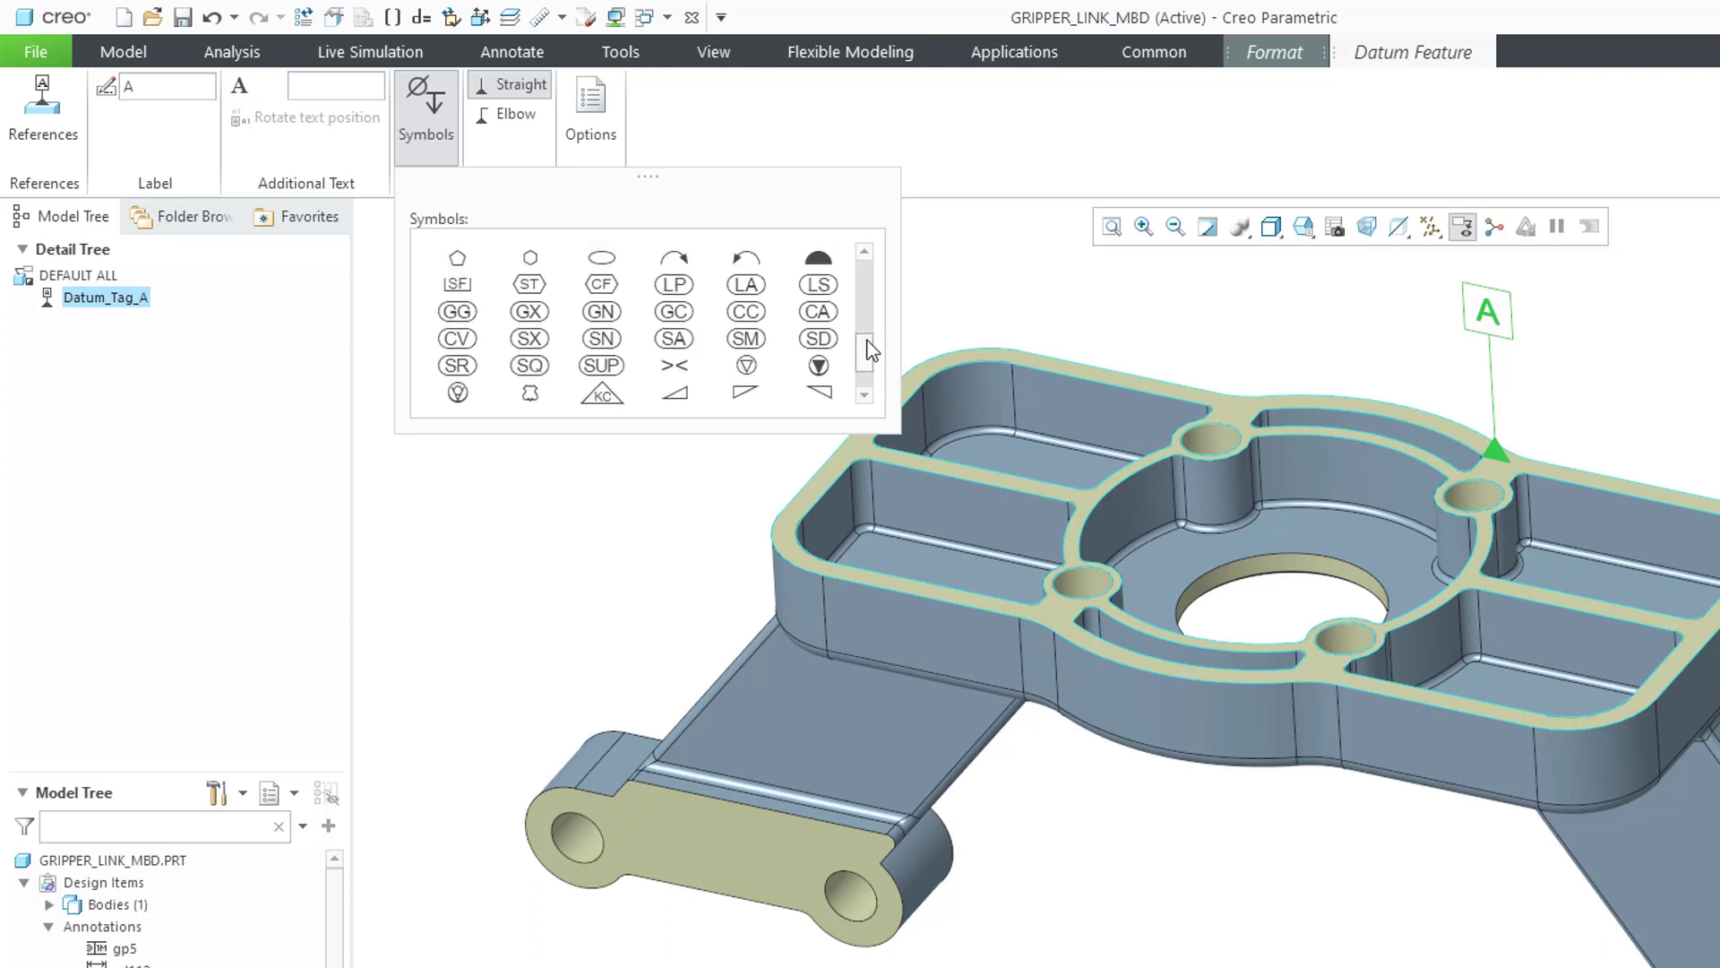
click(538, 315)
middle_click(556, 554)
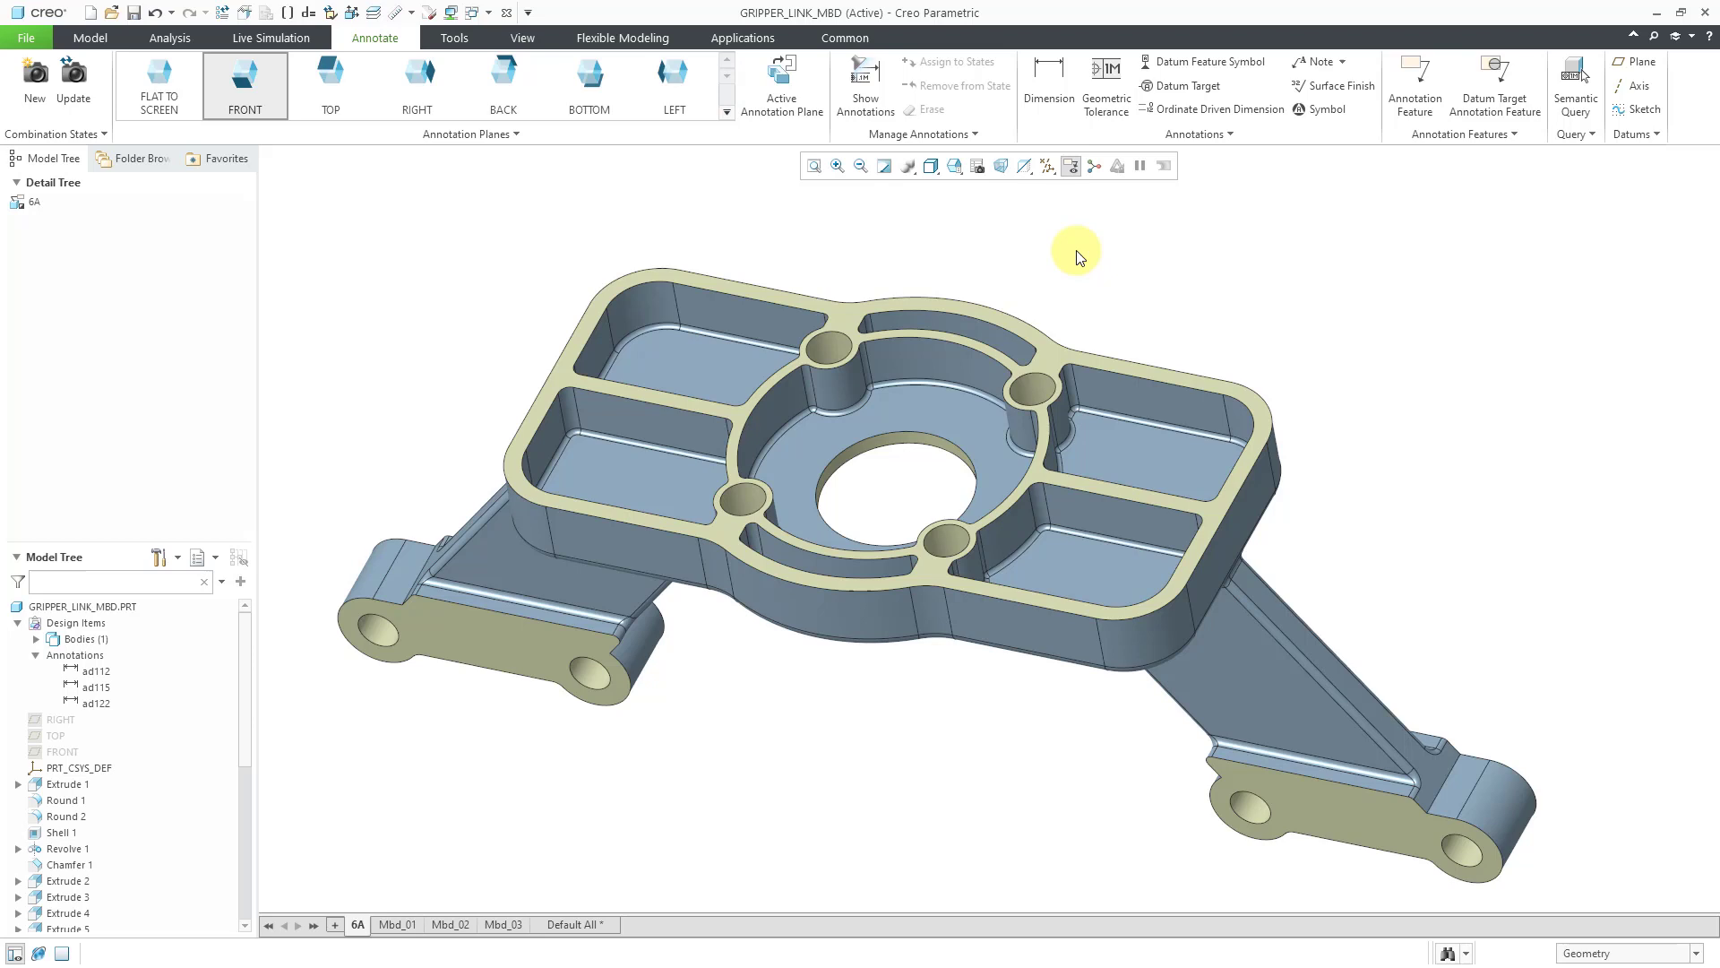
Place a .002 geometric tolerance on the pocket floor faces as profile of a surface
click(1111, 115)
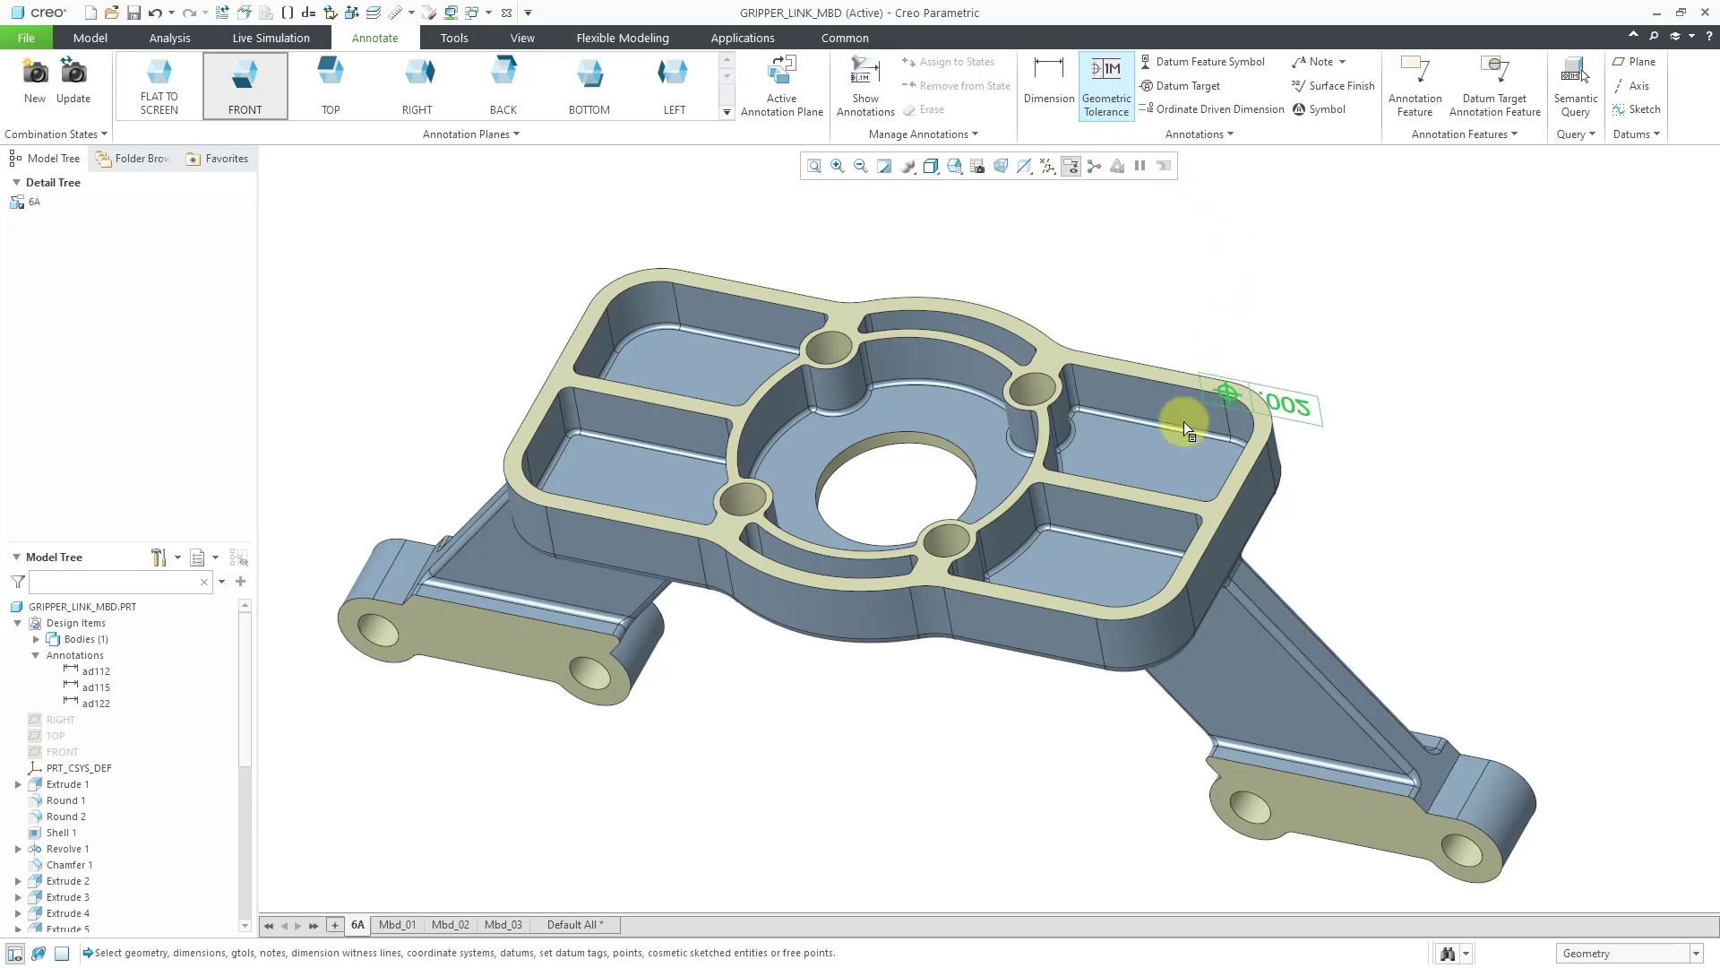
click(1153, 459)
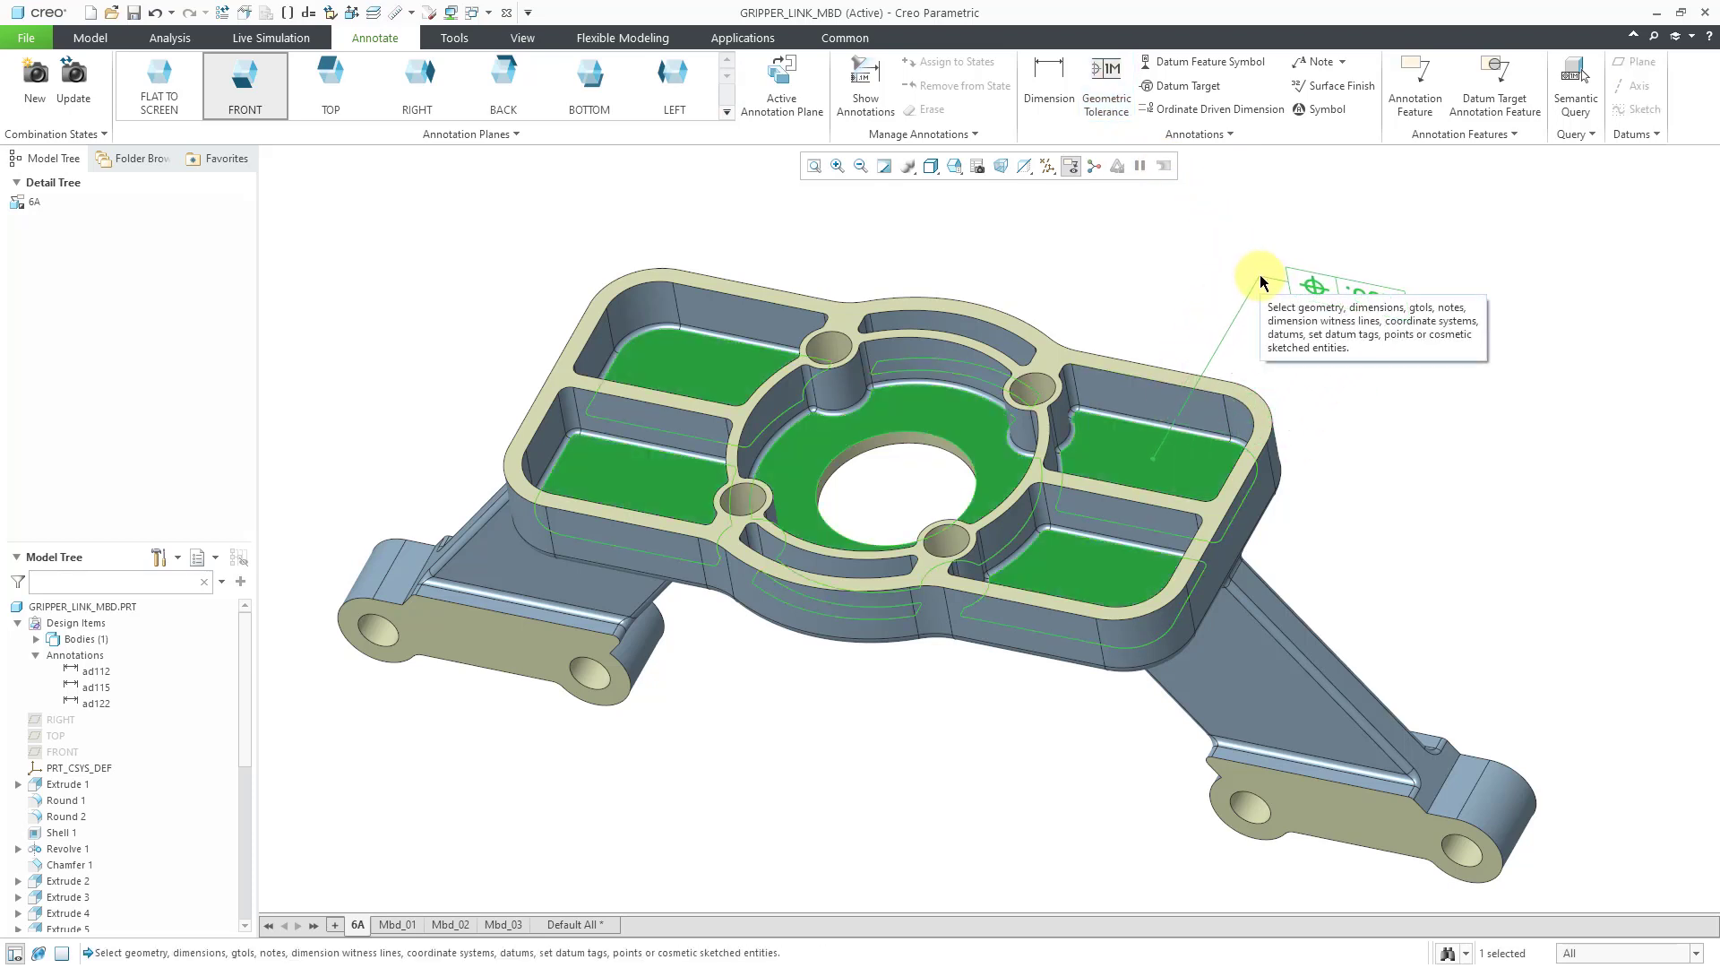
middle_click(1260, 275)
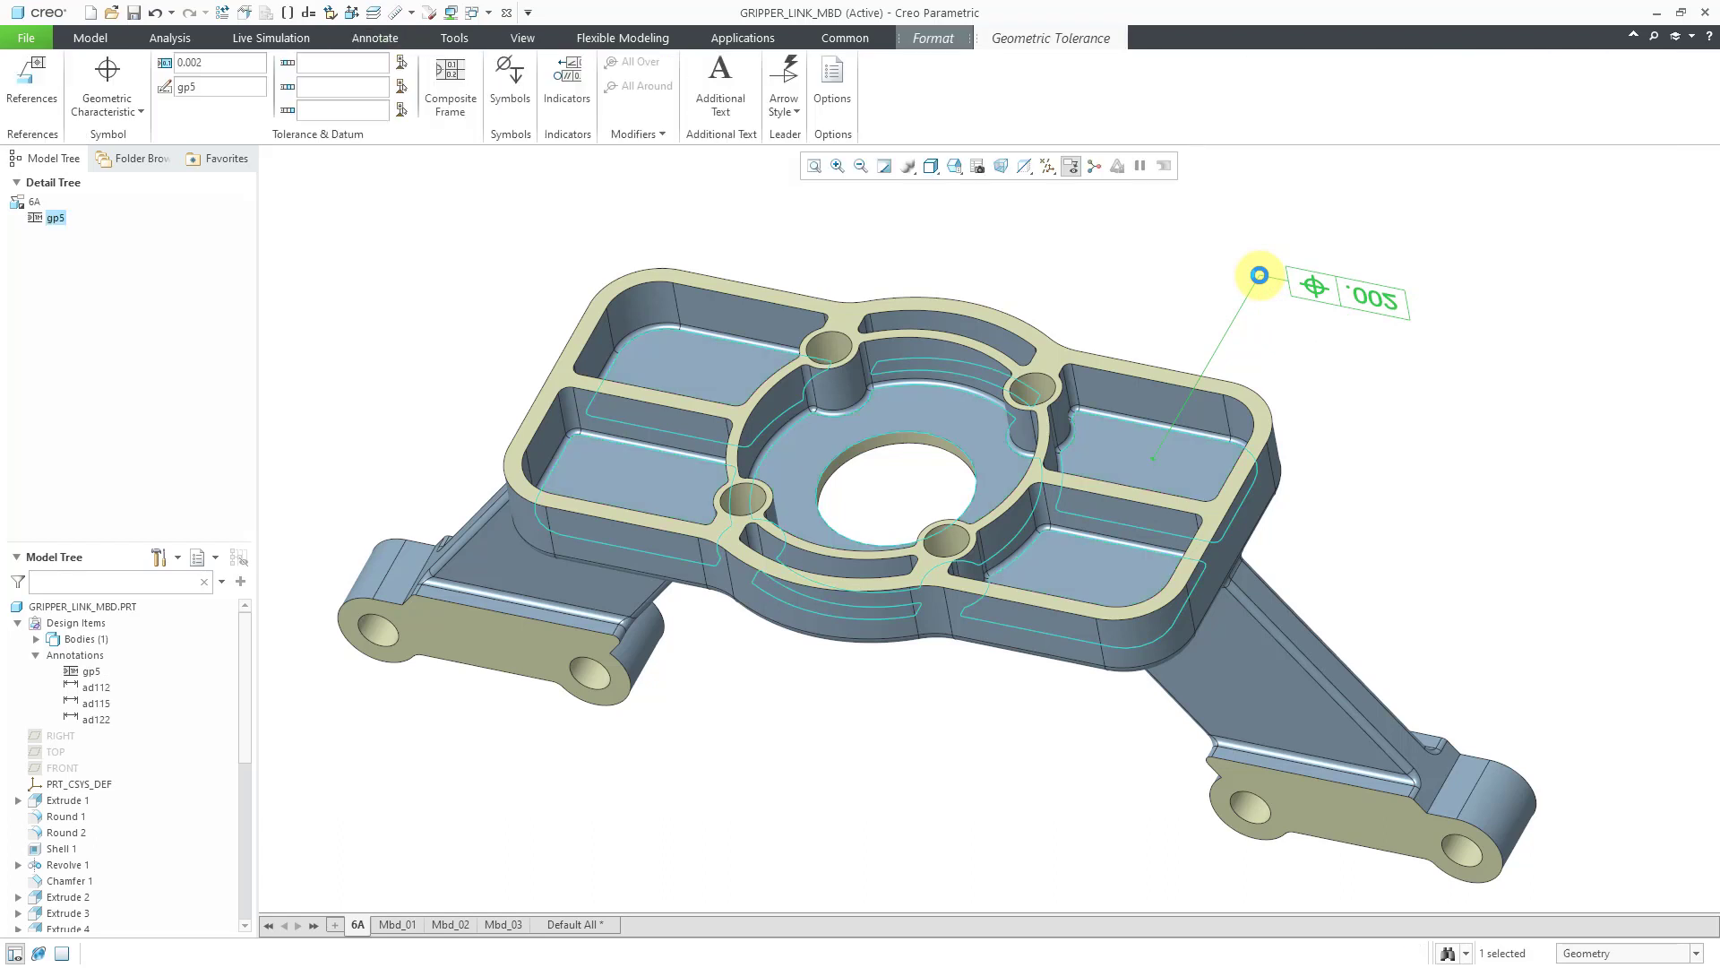
click(125, 113)
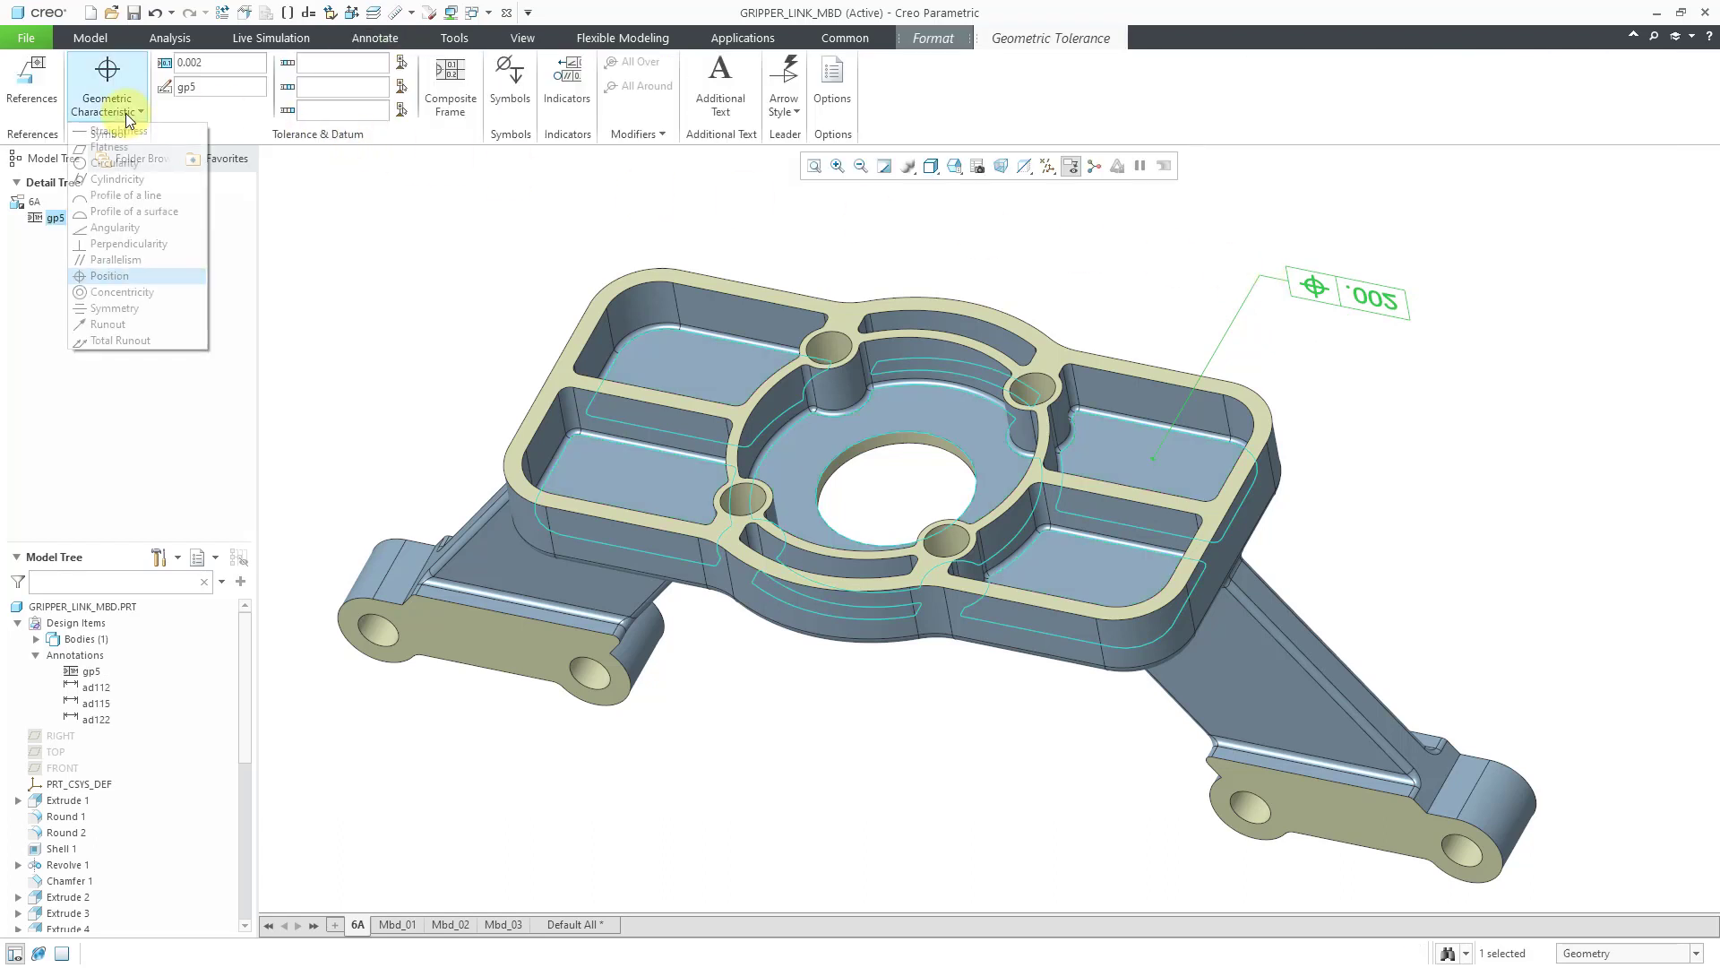
click(138, 215)
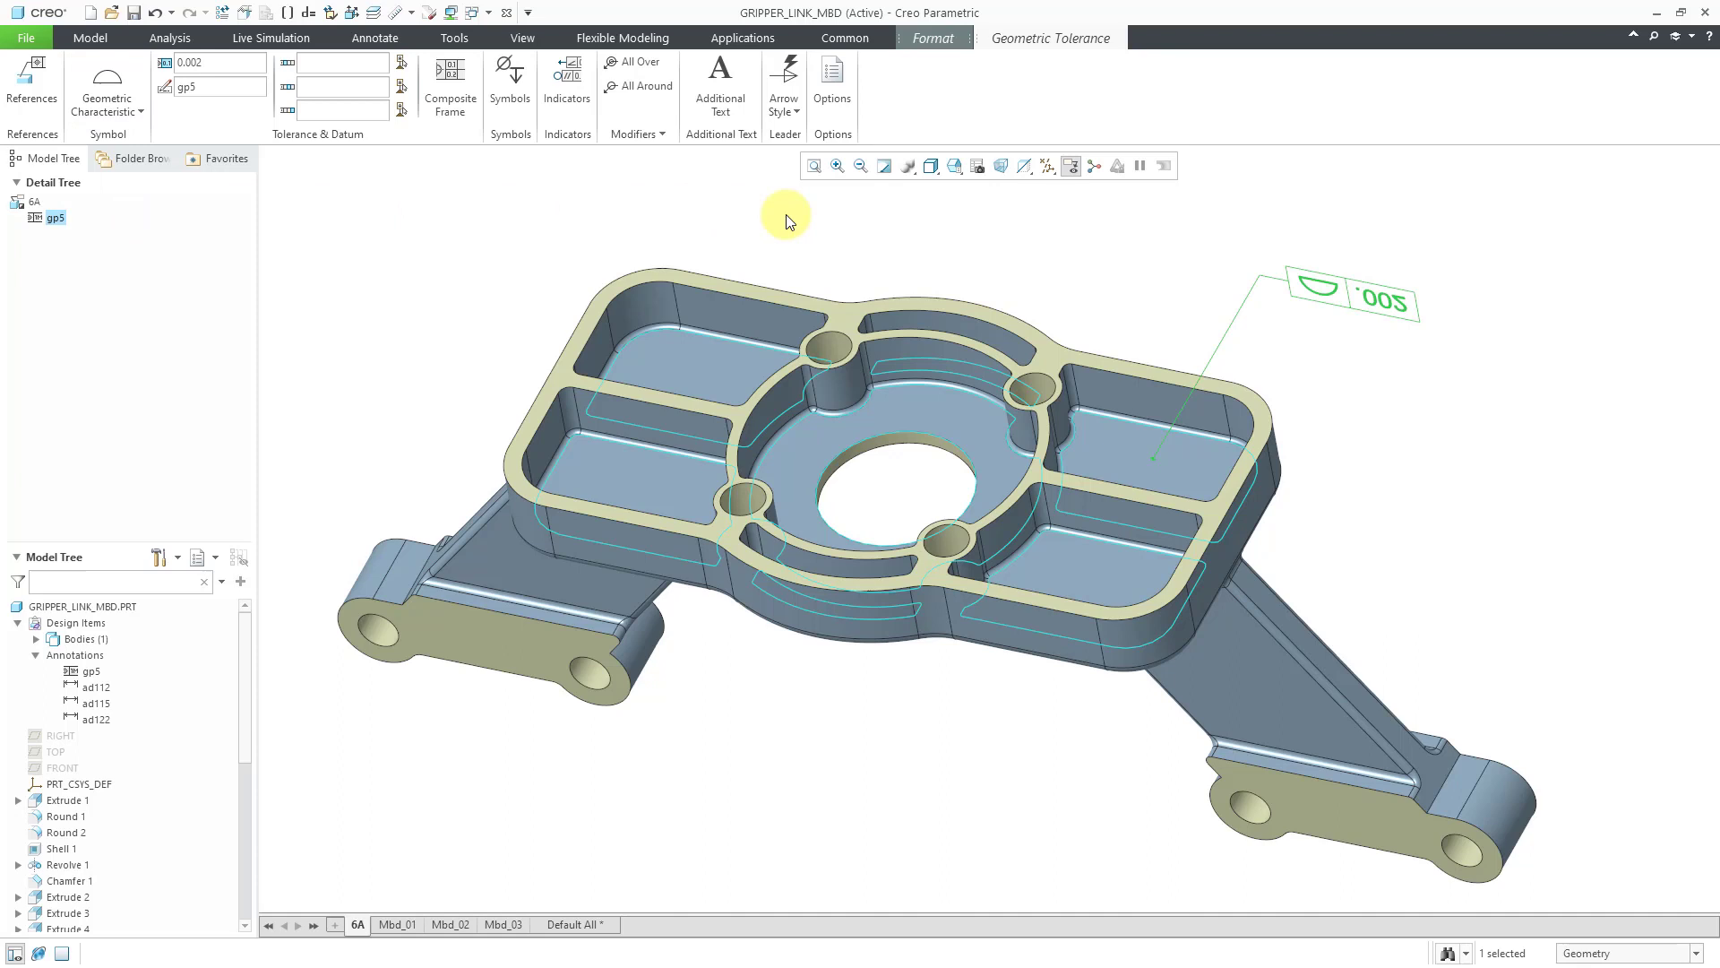
Rotate the tolerance text 180° and flip its viewing direction so .002 reads normally
right_click(993, 240)
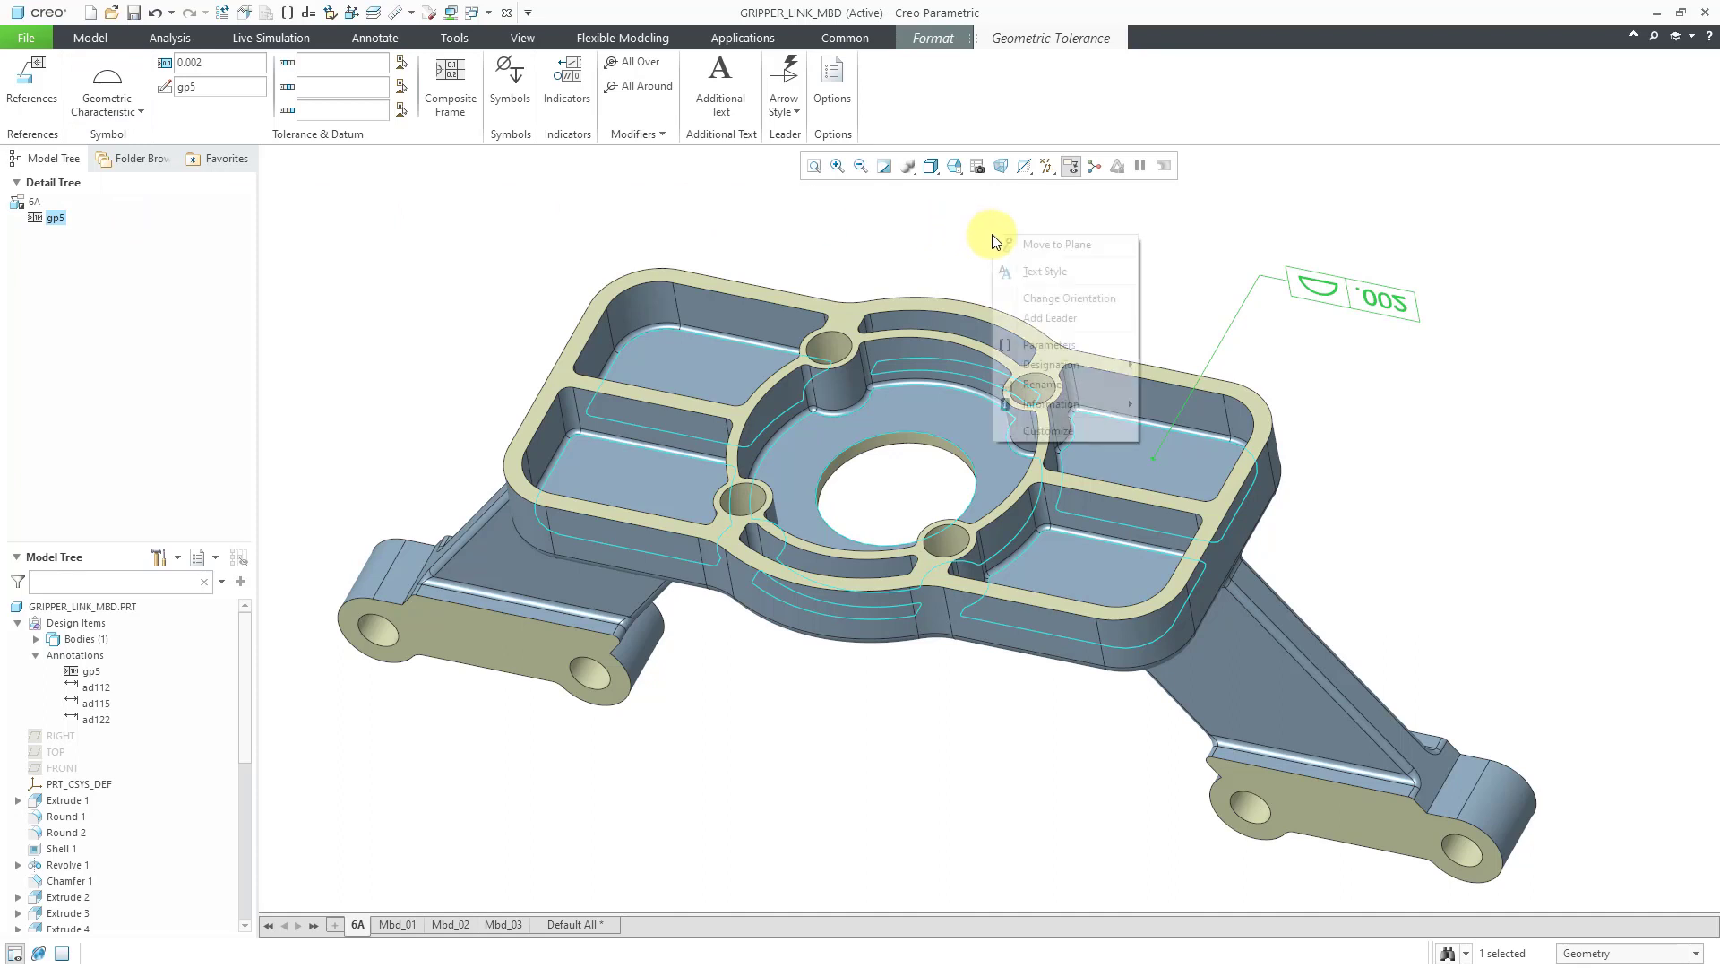
click(1057, 303)
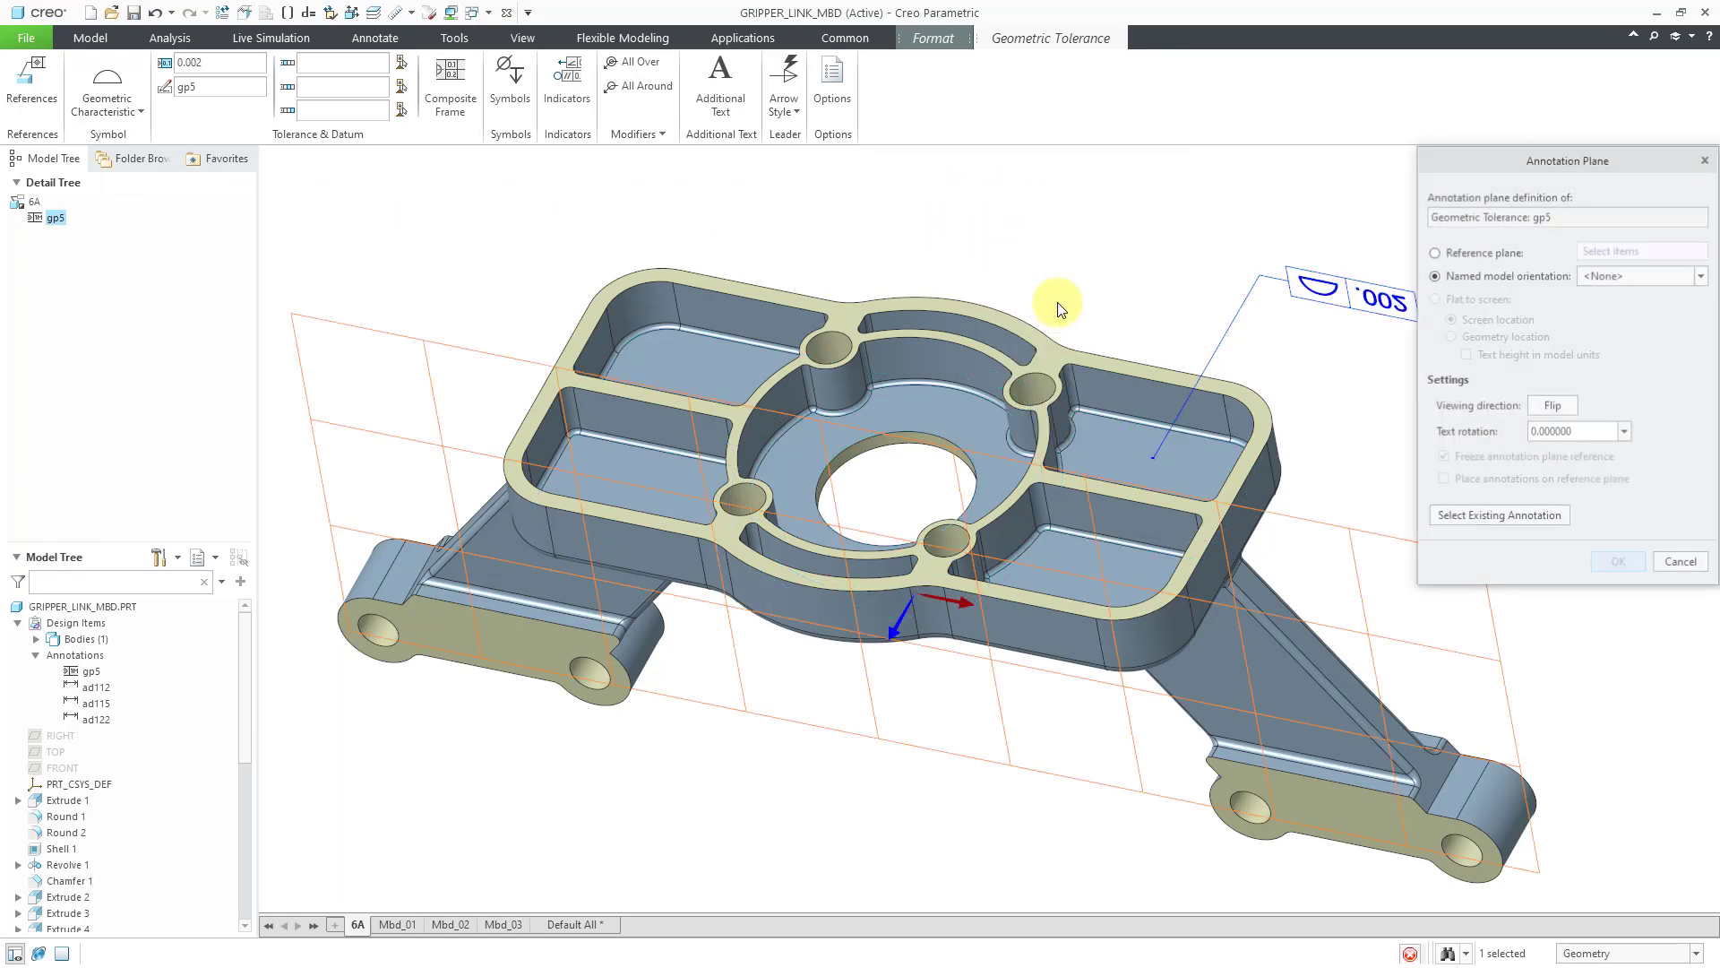
click(1625, 432)
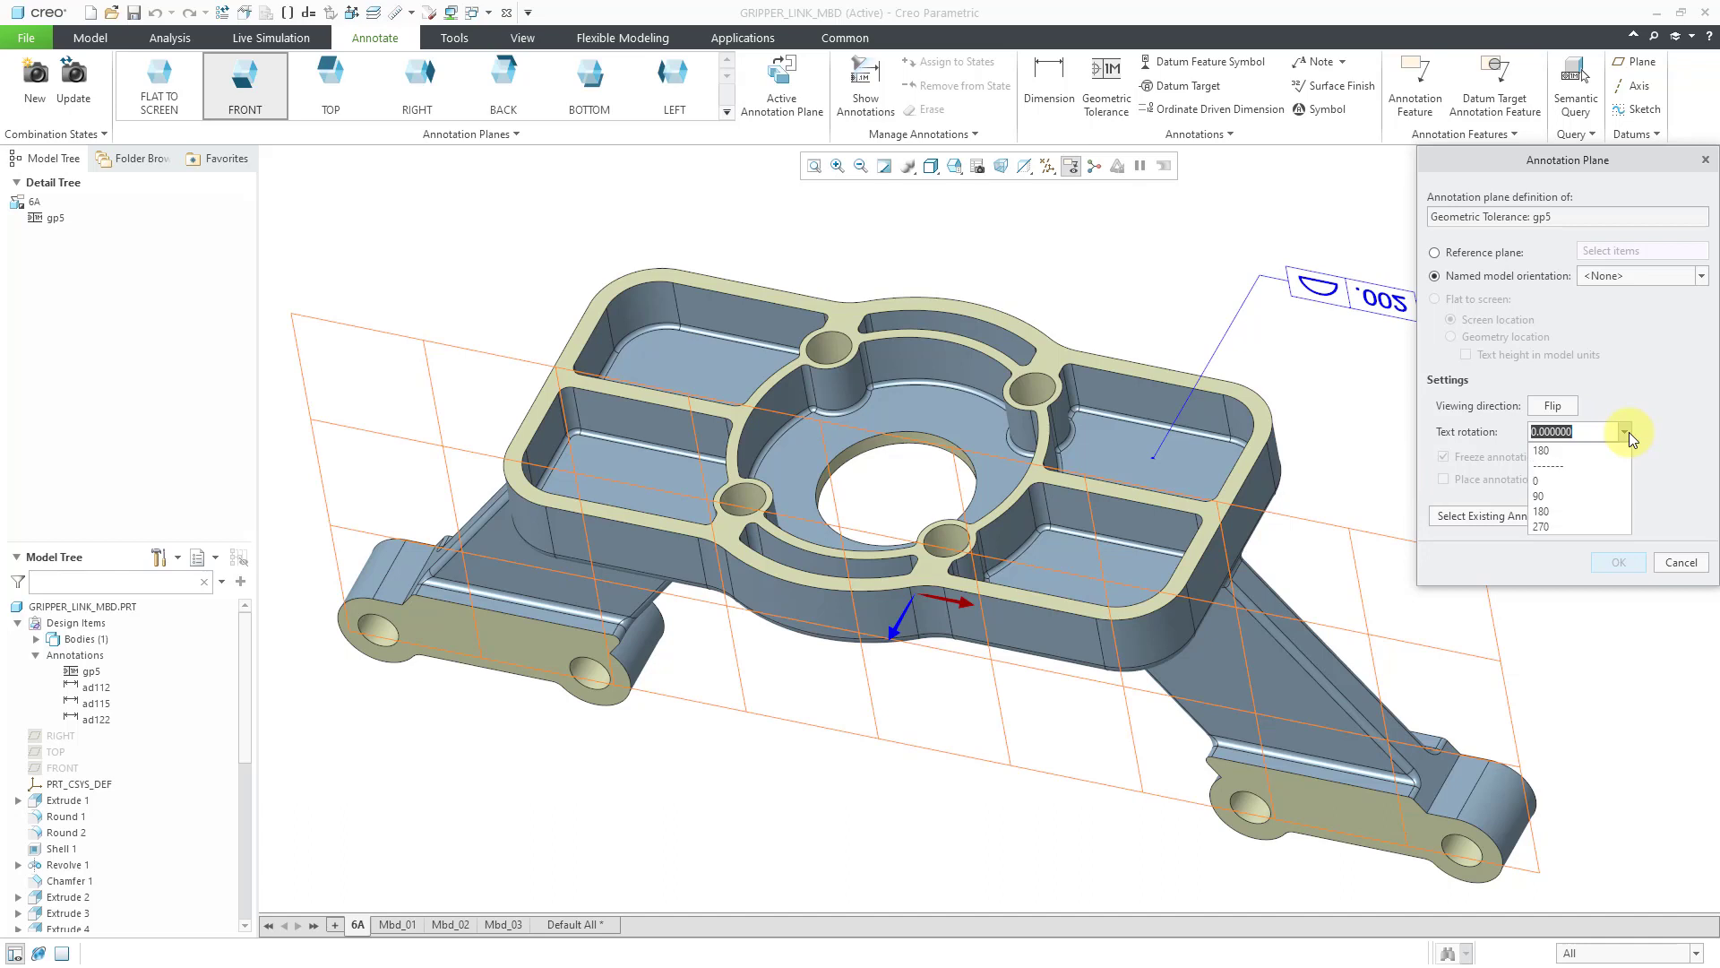
click(1573, 449)
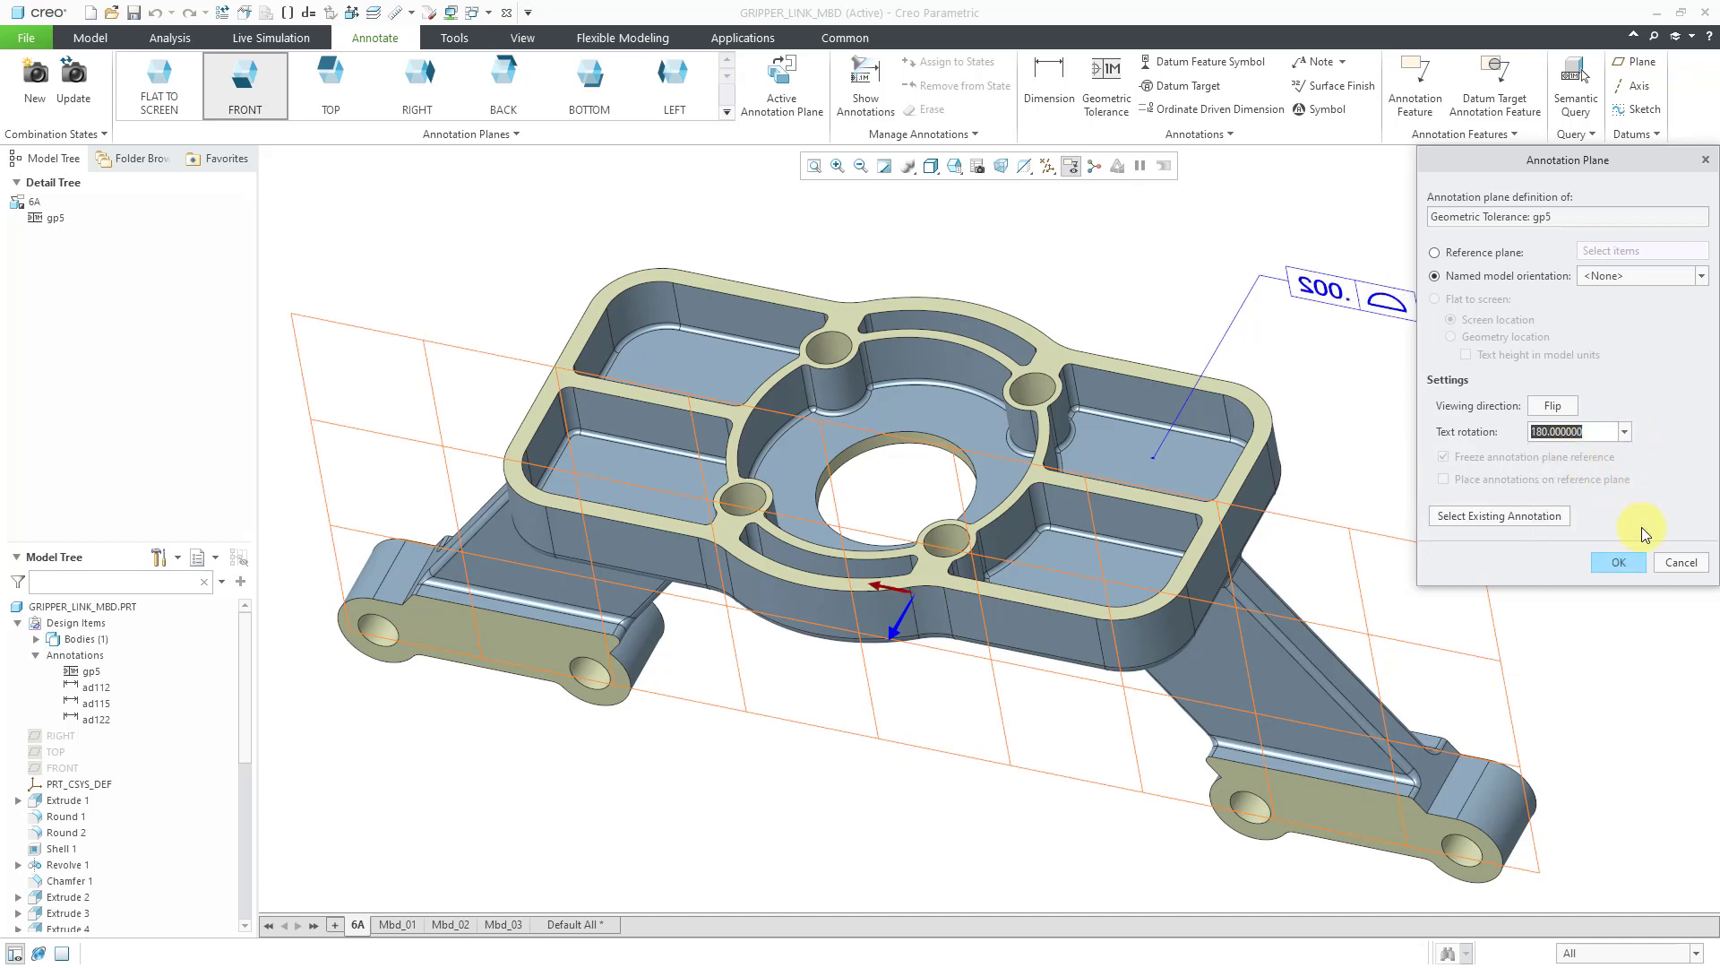
click(1563, 416)
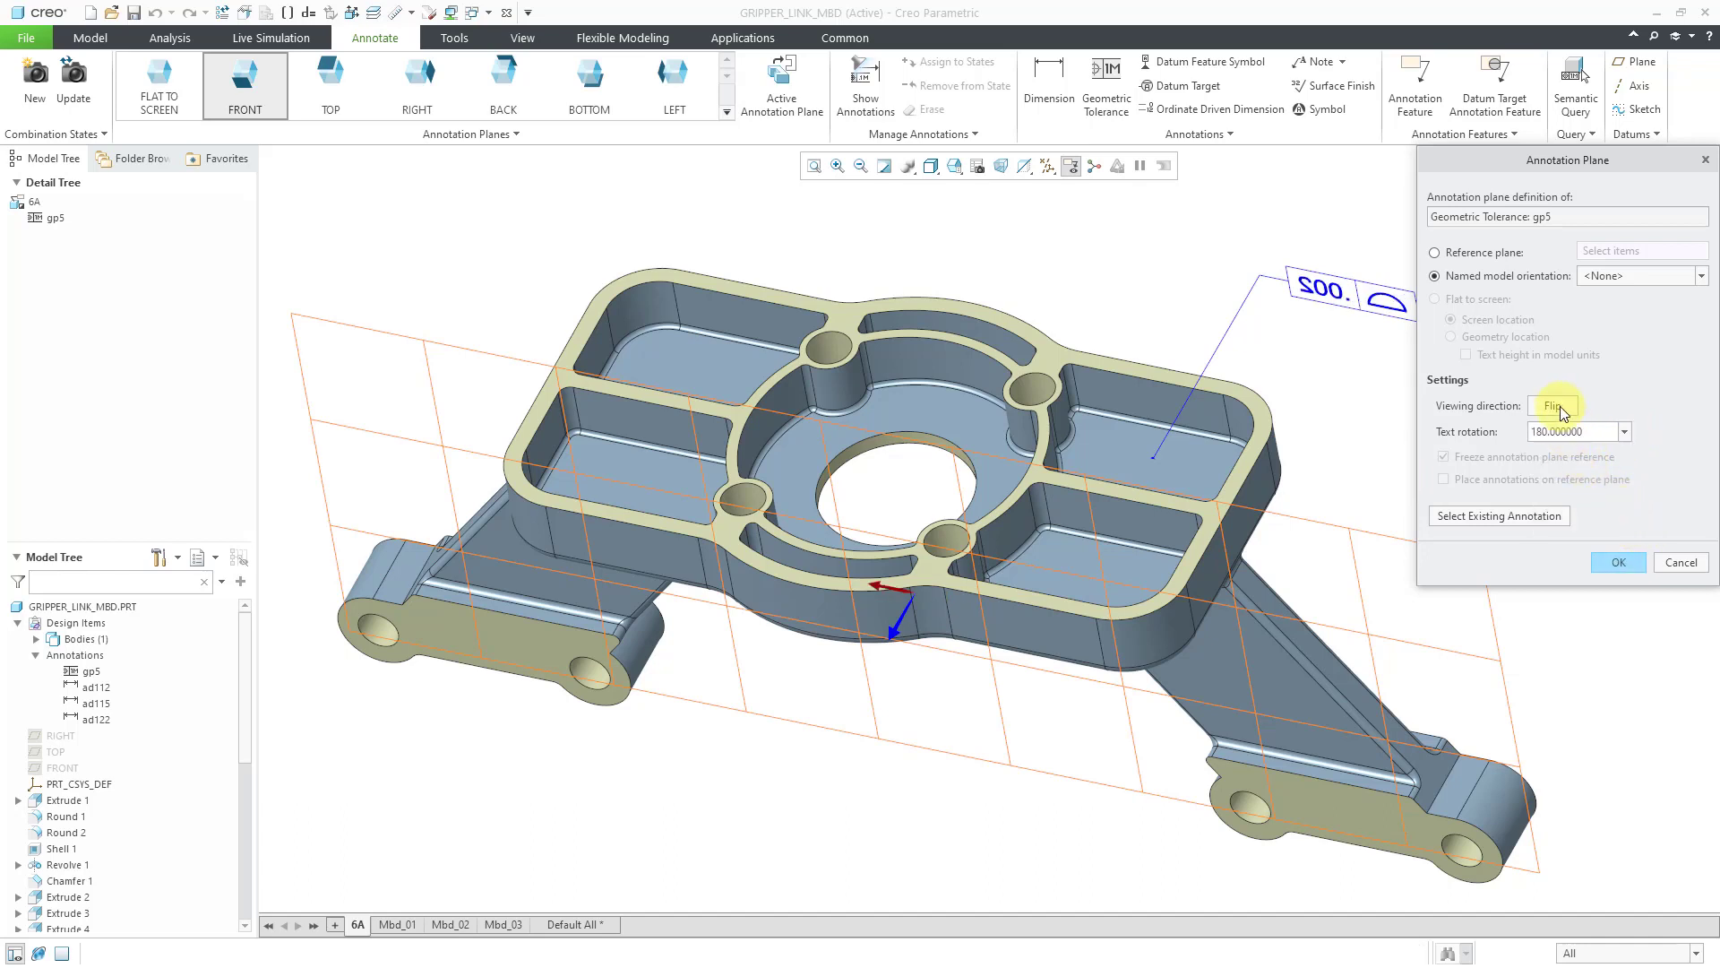
click(1627, 563)
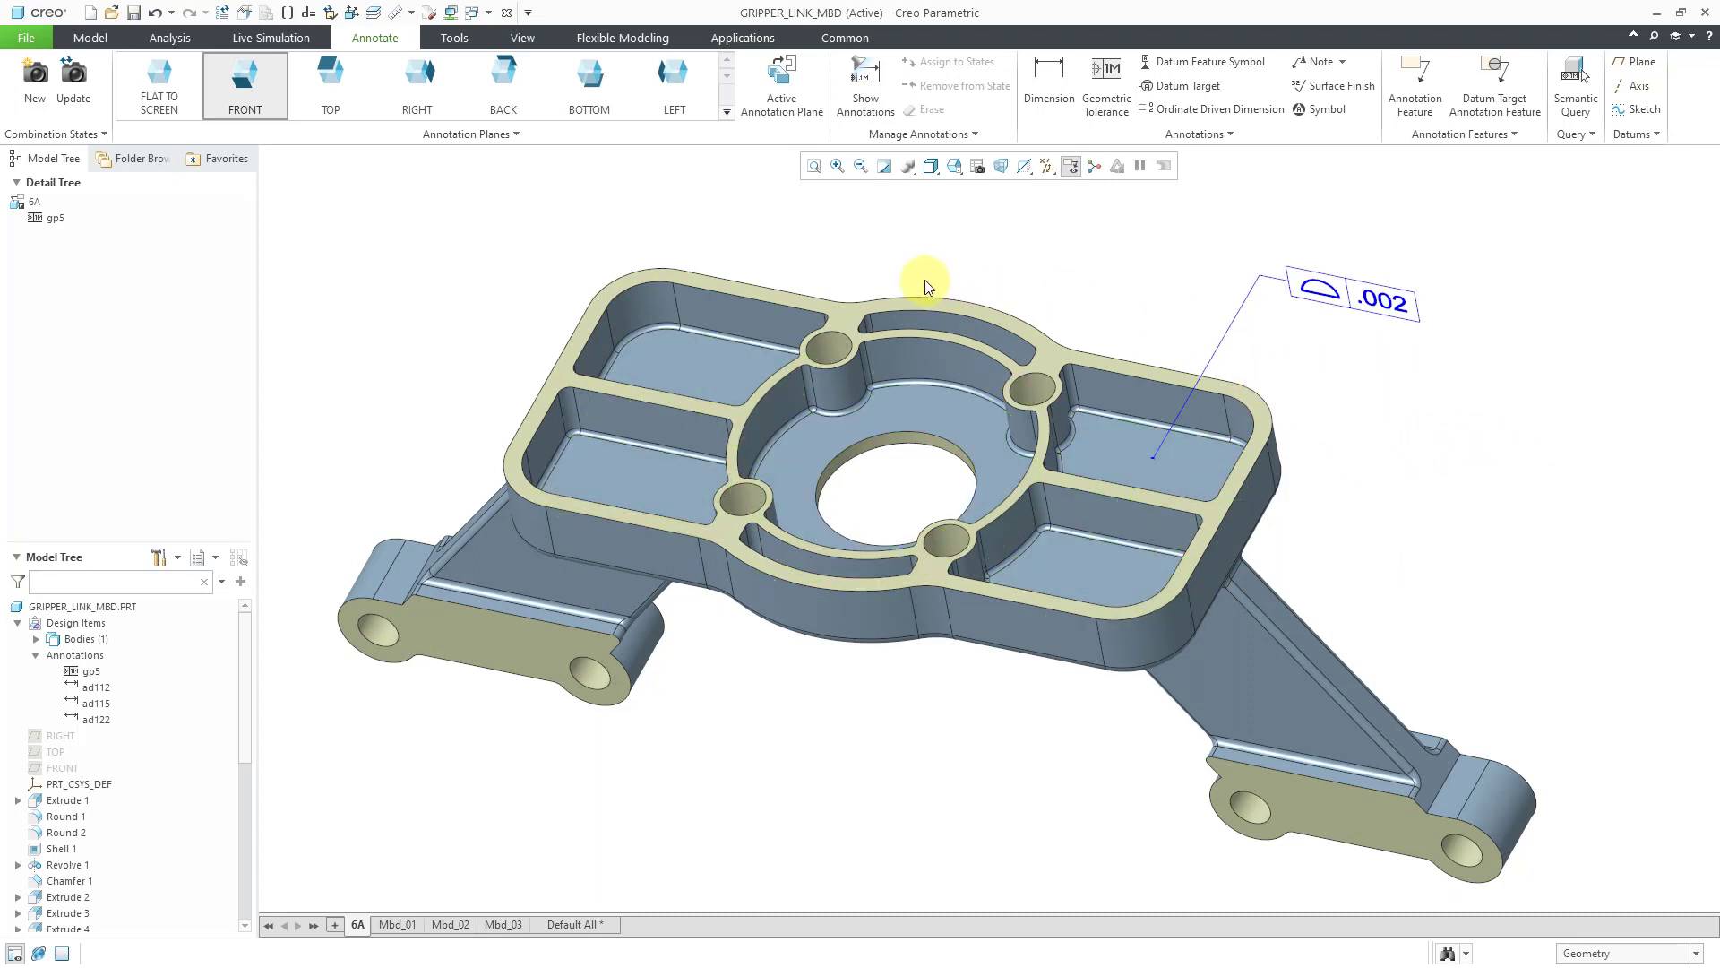
Show the .002 tolerance's references on the Surface Sets tab
click(1369, 299)
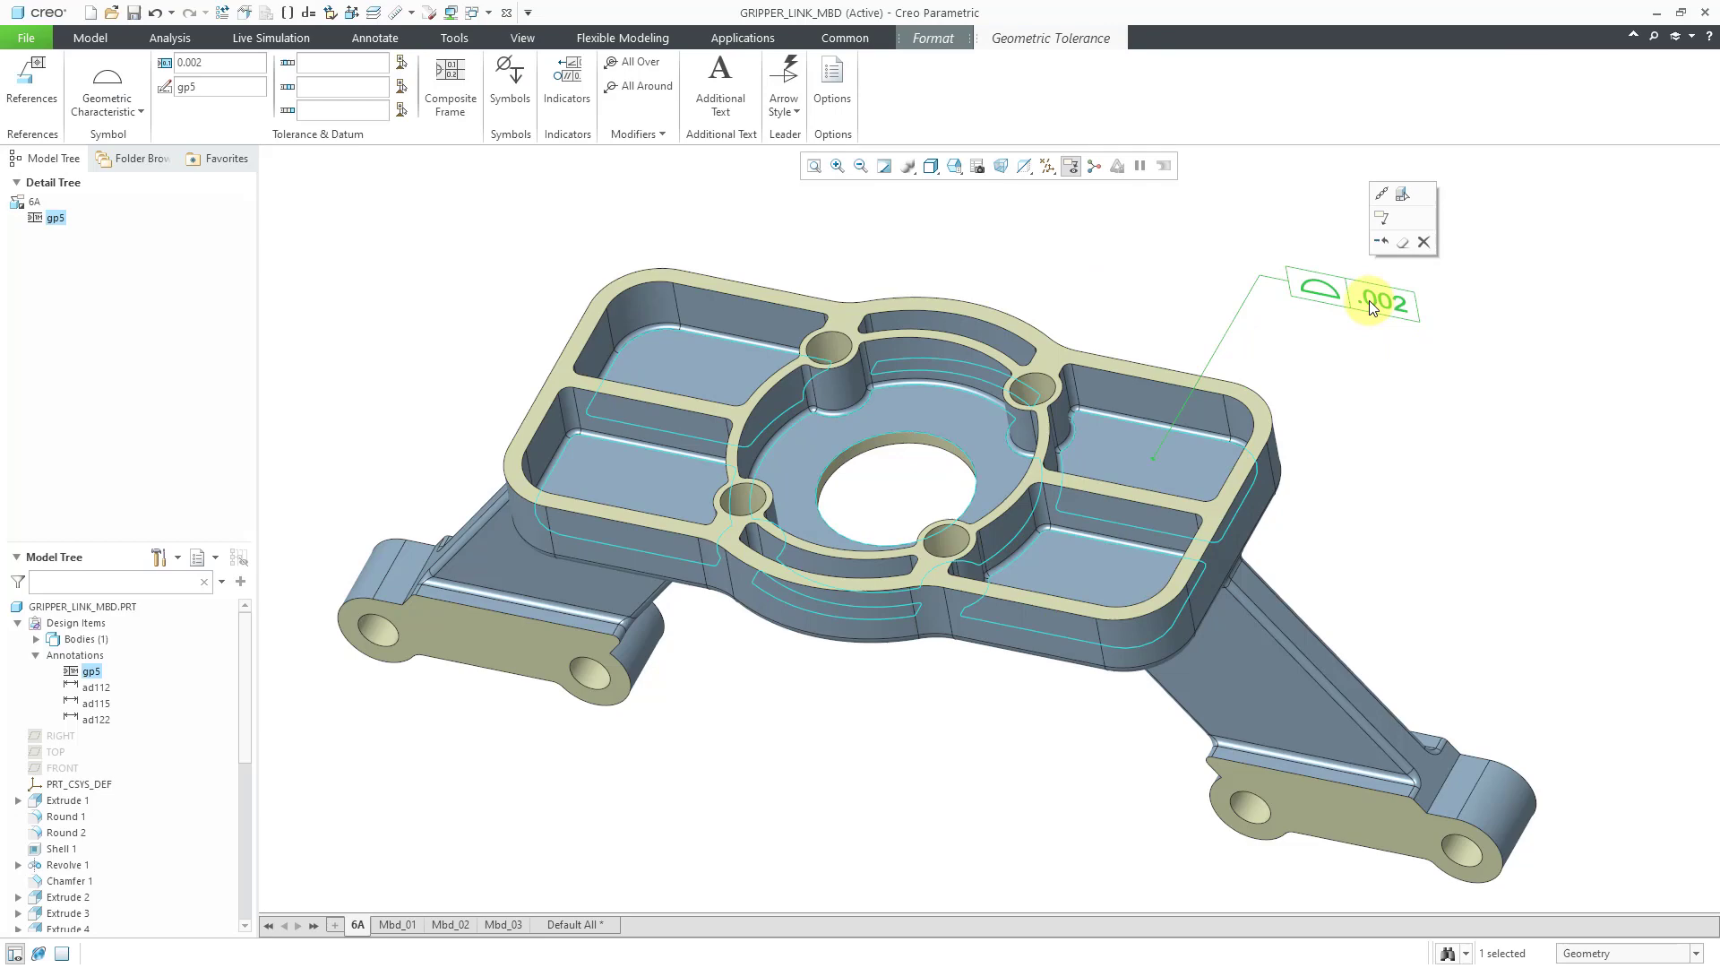
click(27, 100)
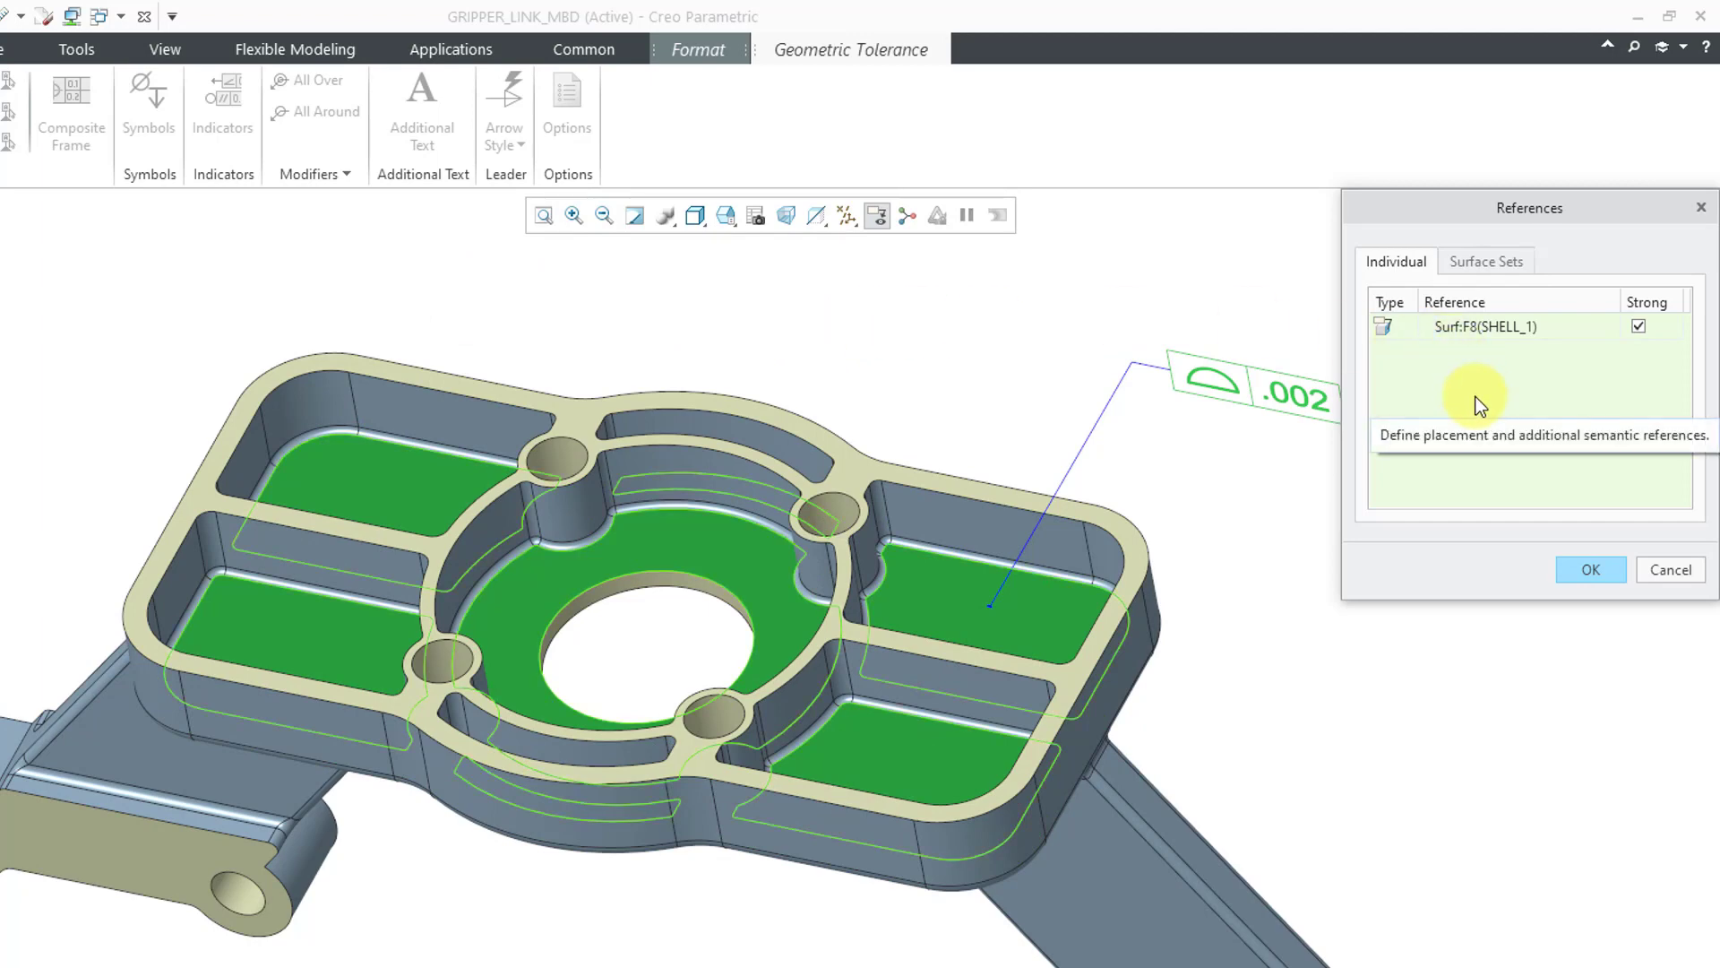
click(1481, 263)
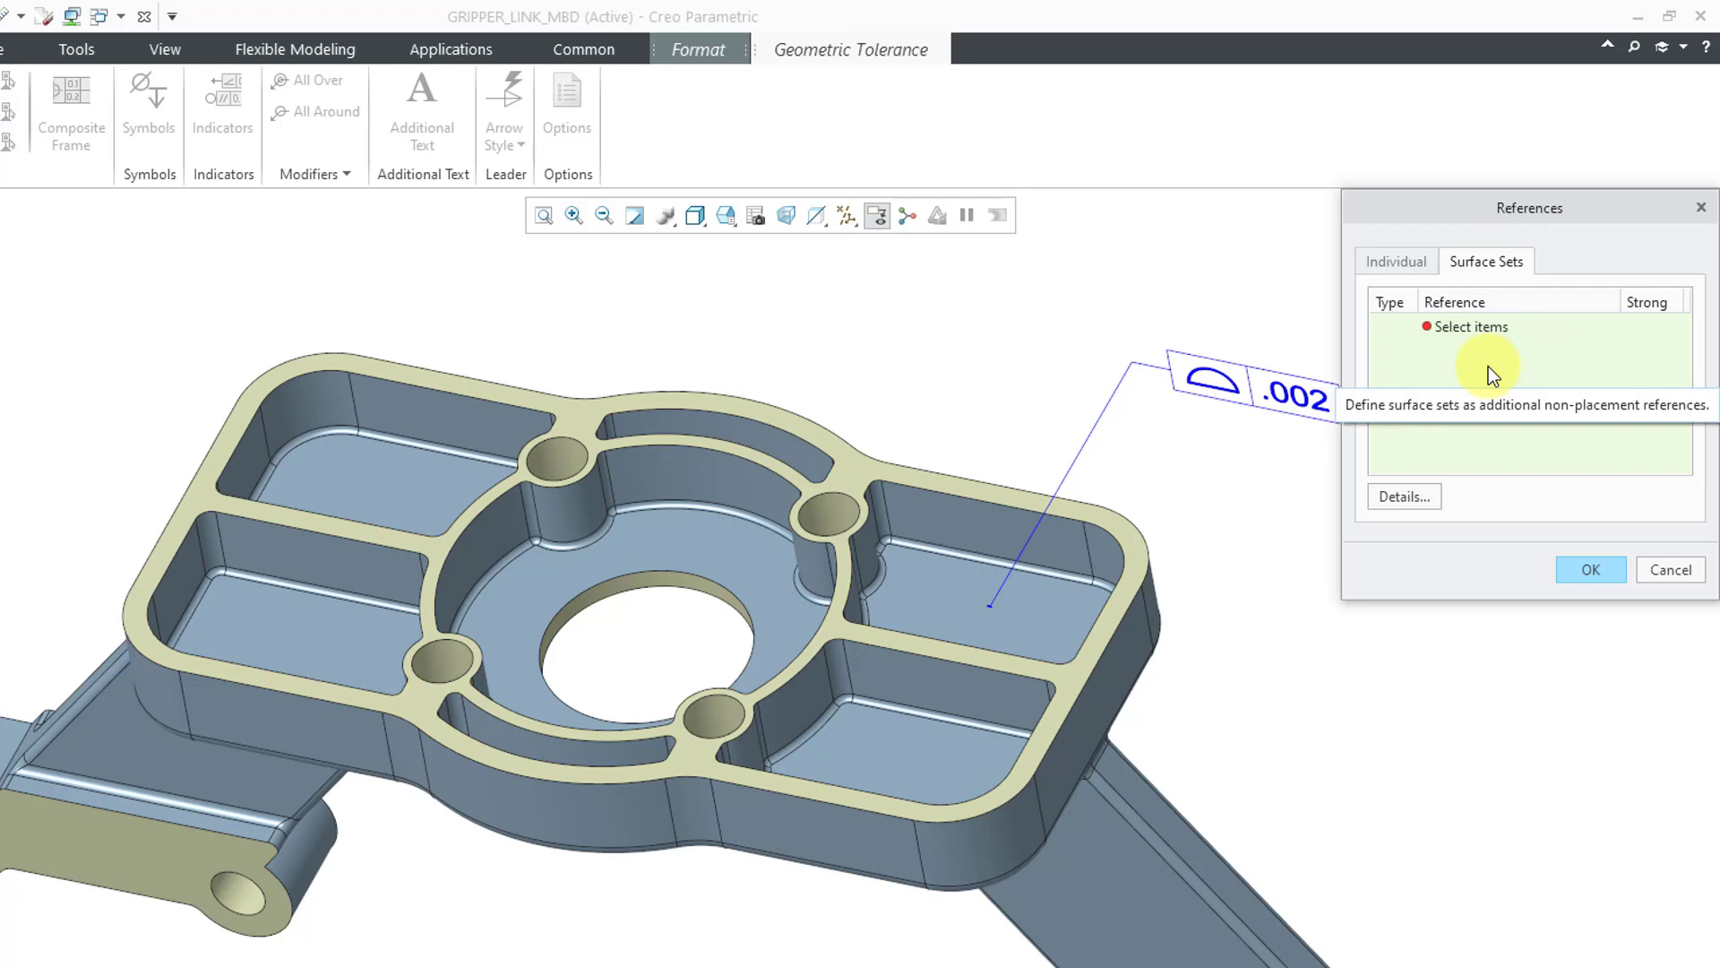
Add a seed-and-boundary set: pocket floor as seed, top face and two hole walls as boundaries
click(1412, 500)
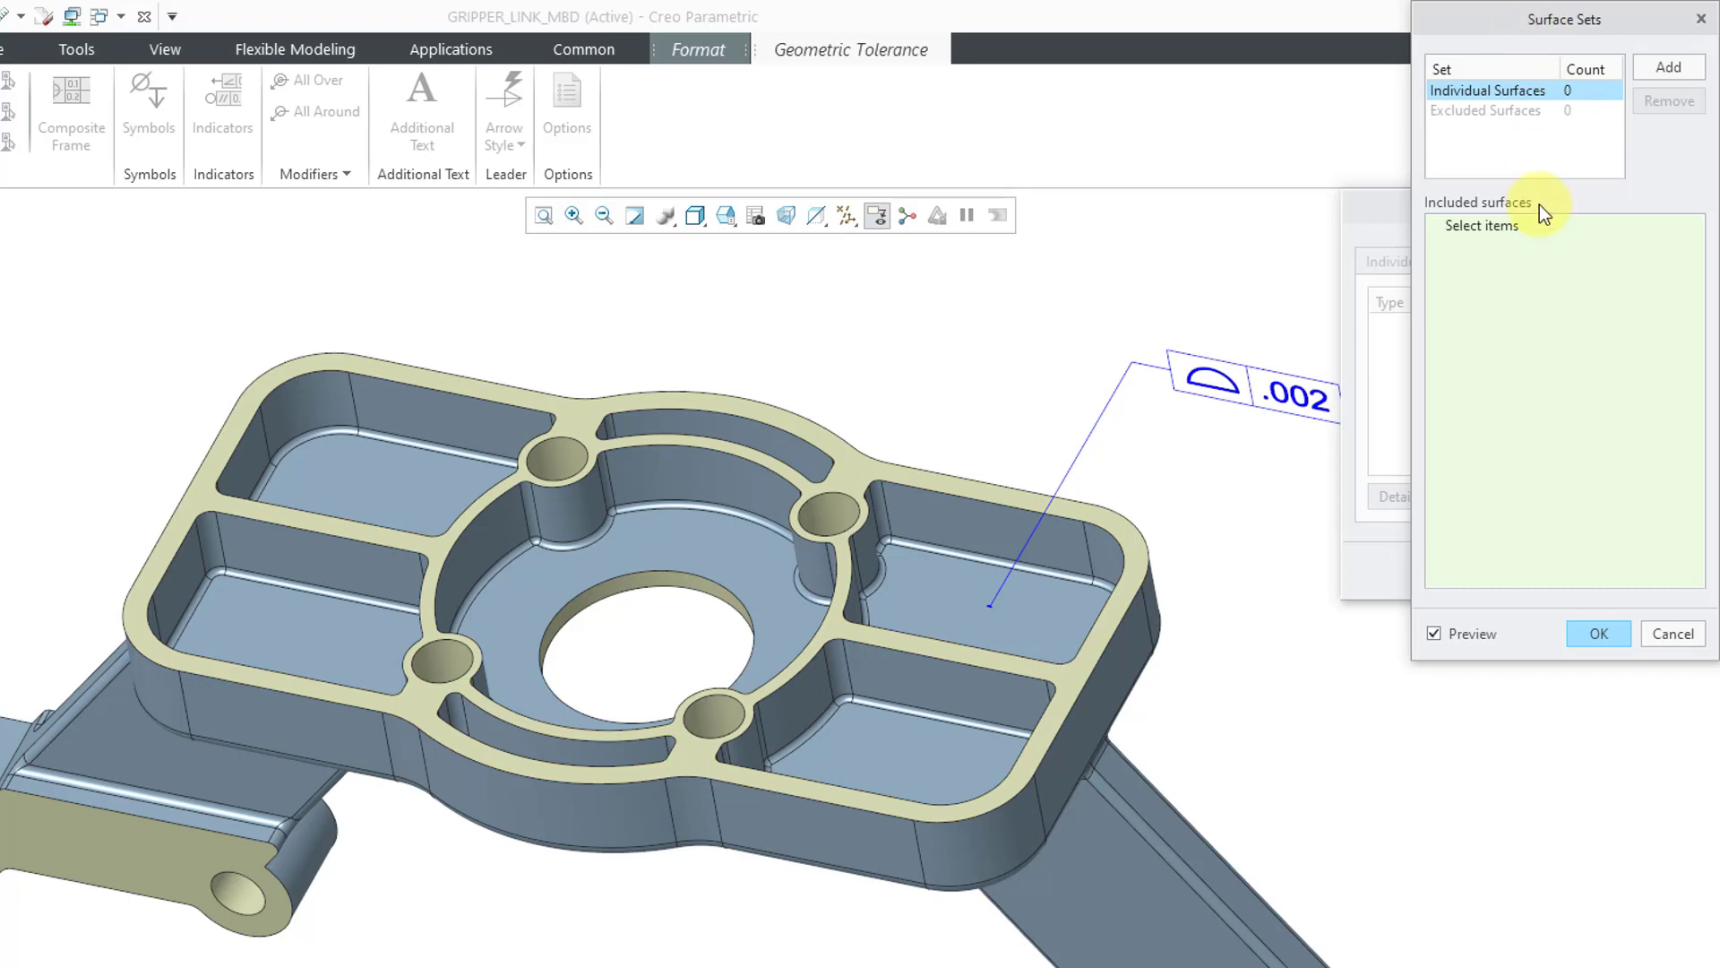
click(1669, 68)
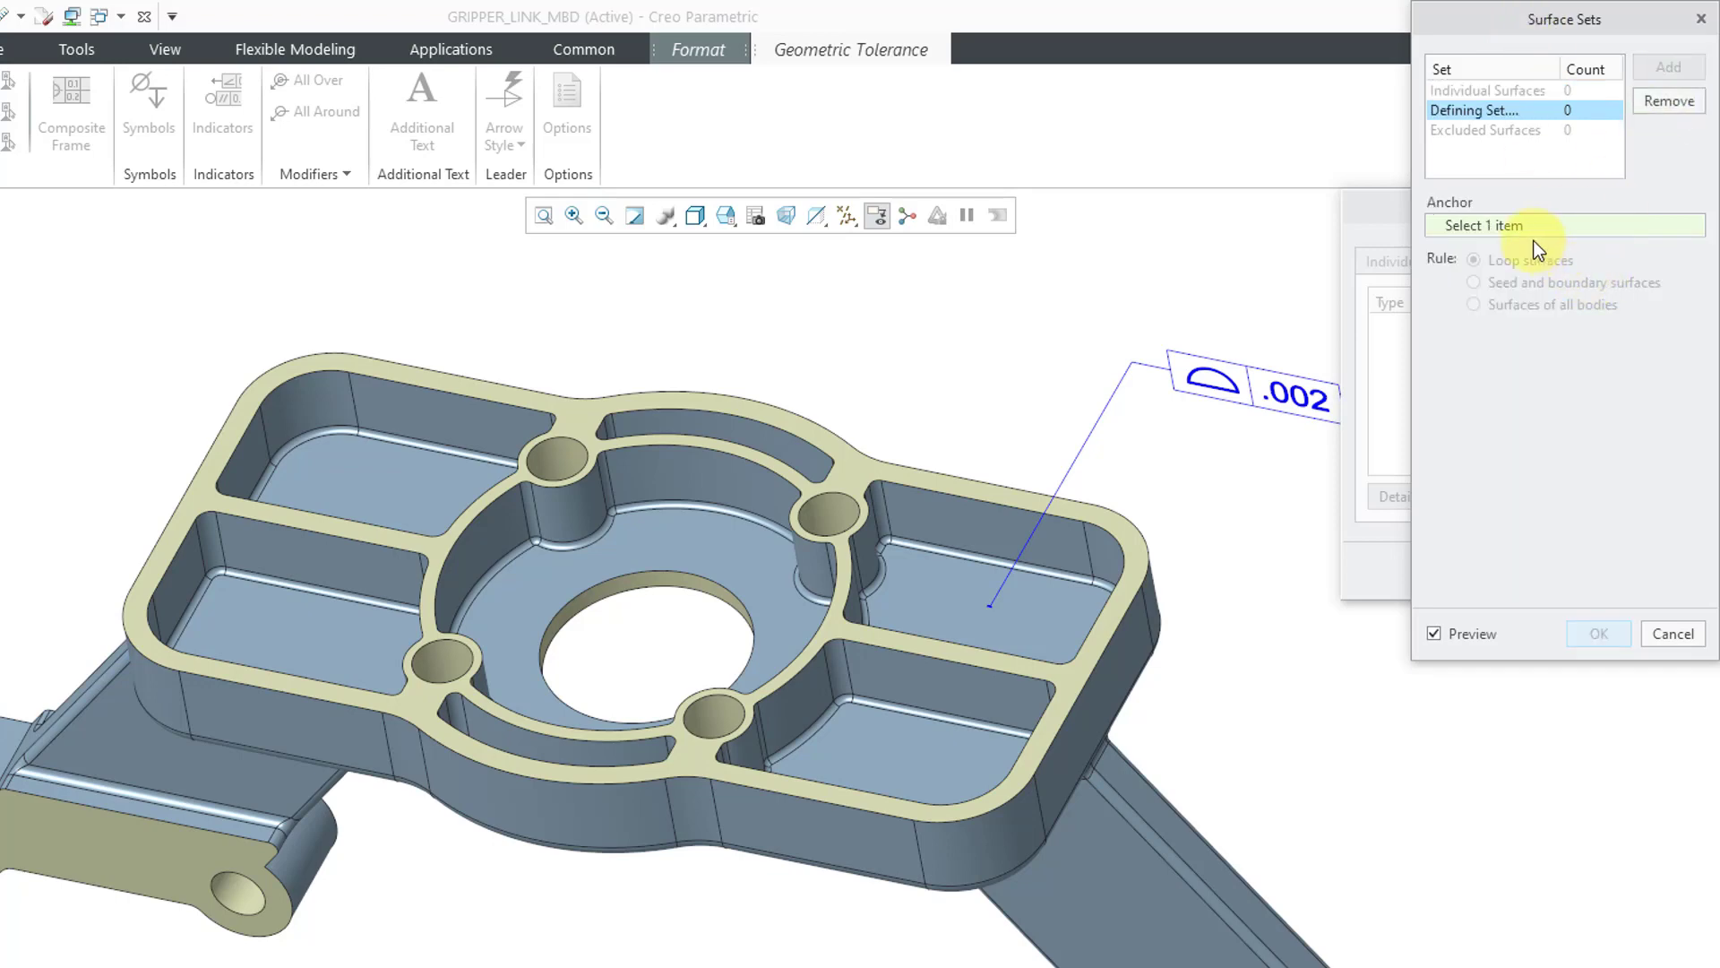
click(1040, 609)
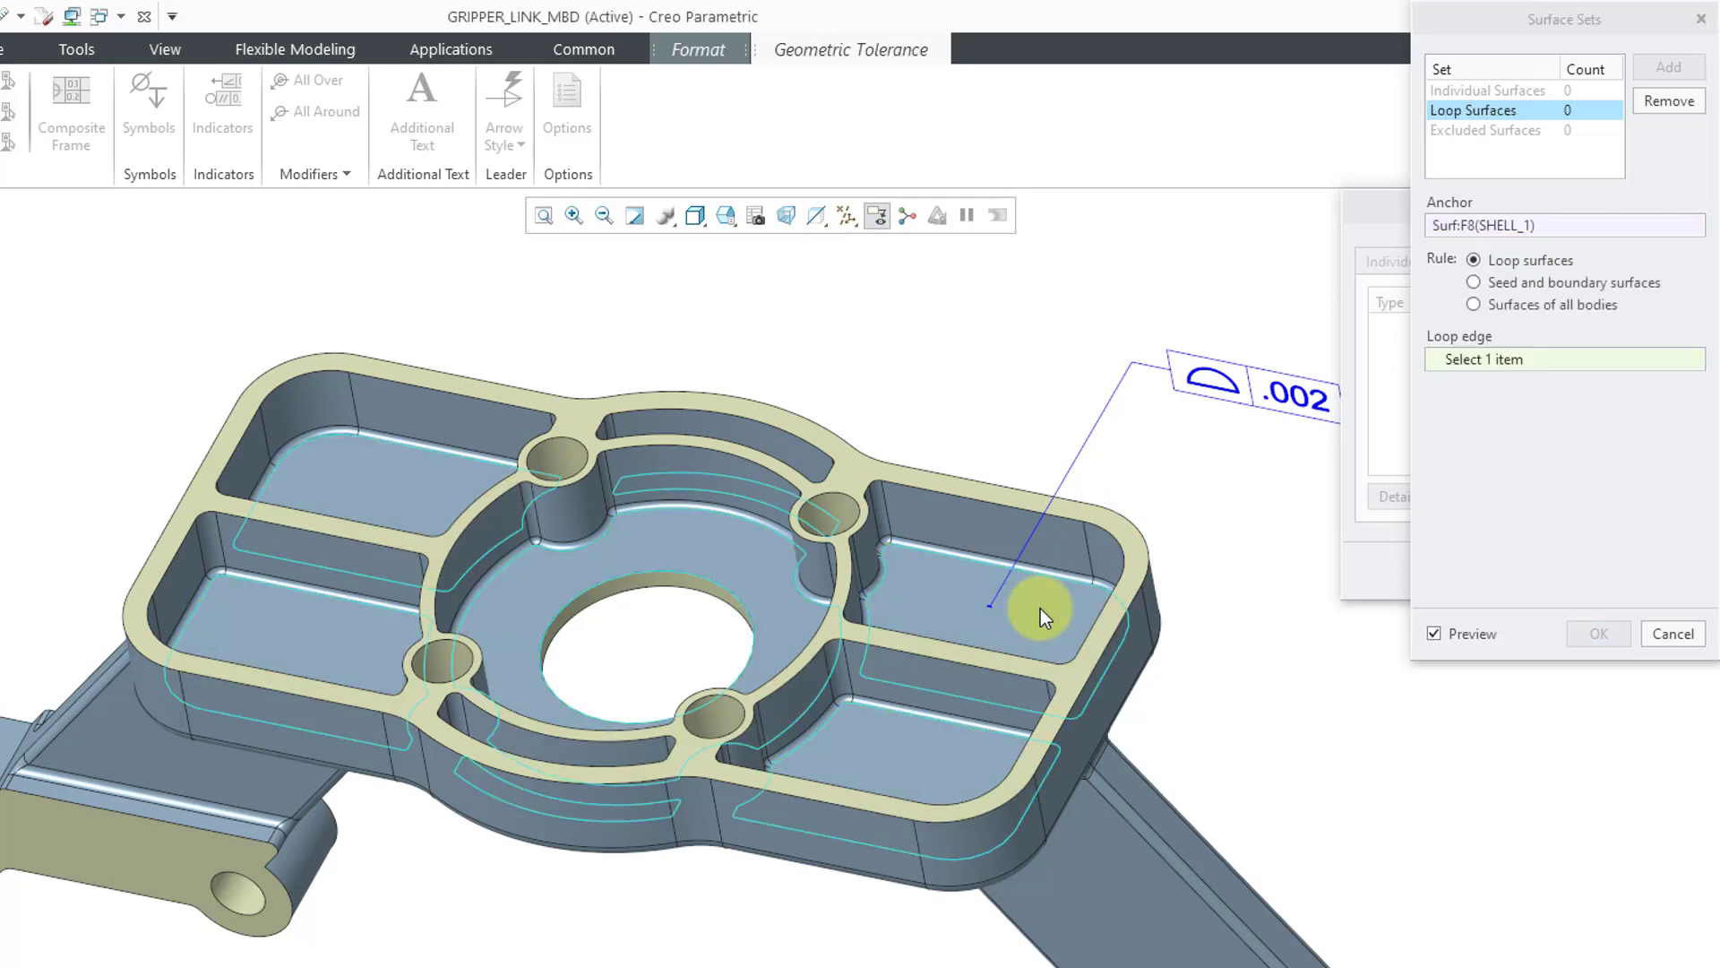
click(1567, 284)
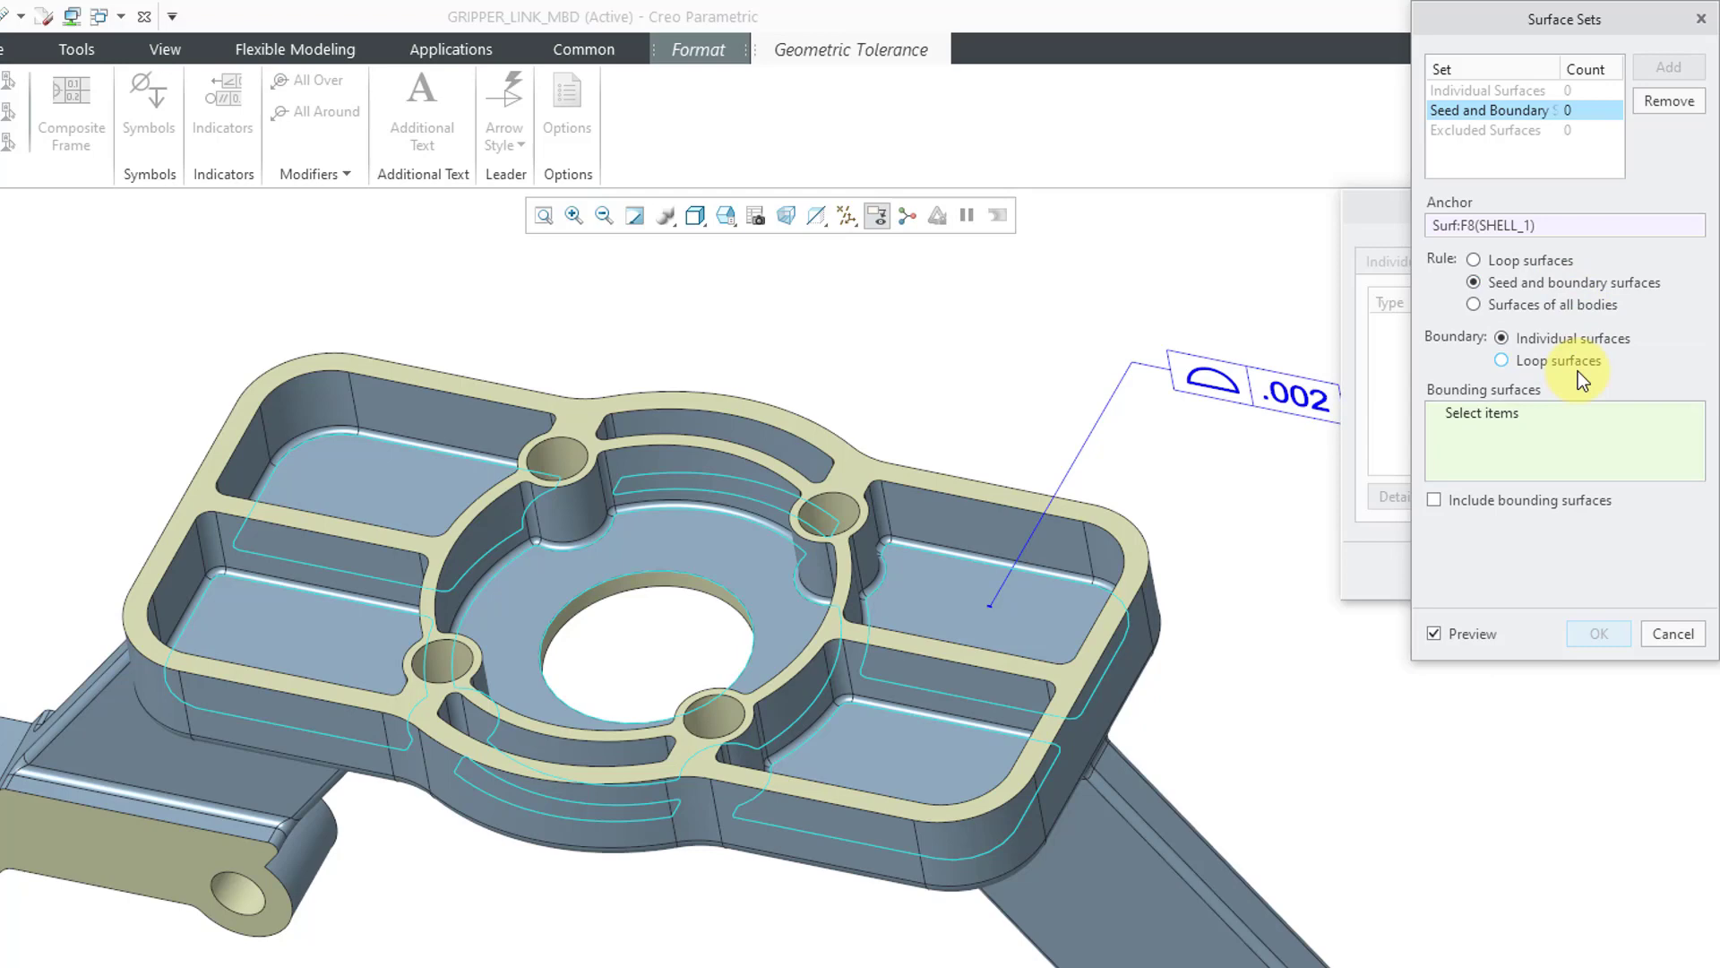
click(853, 471)
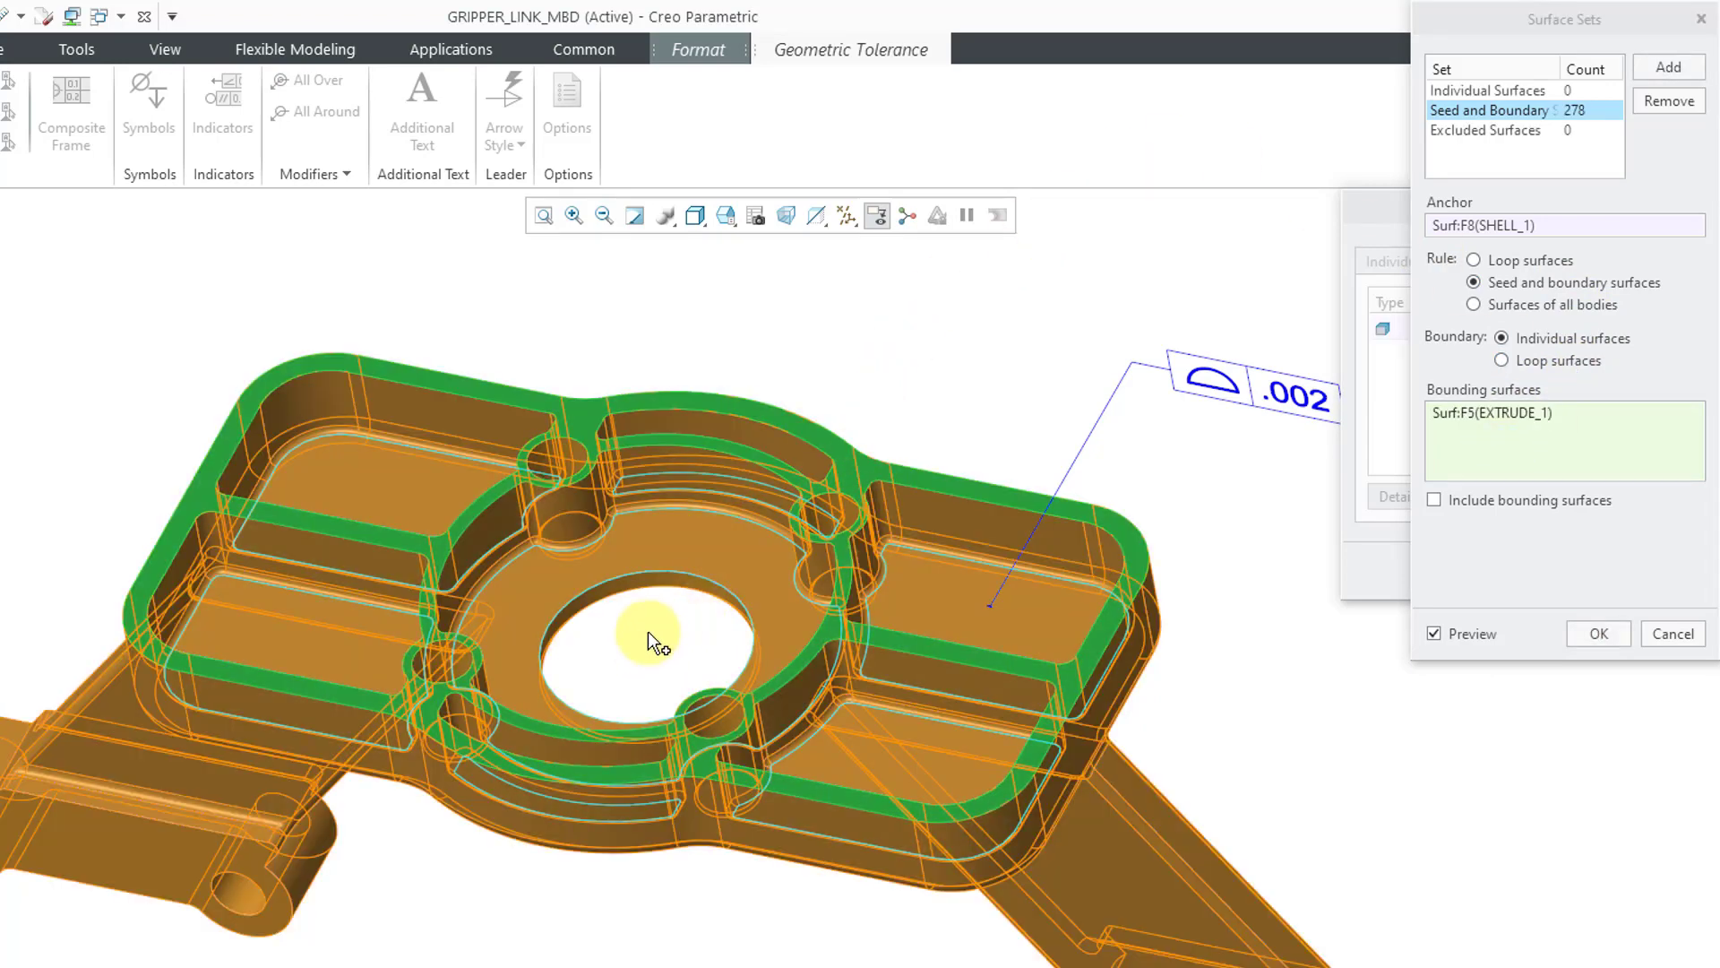
ctrl+click(643, 579)
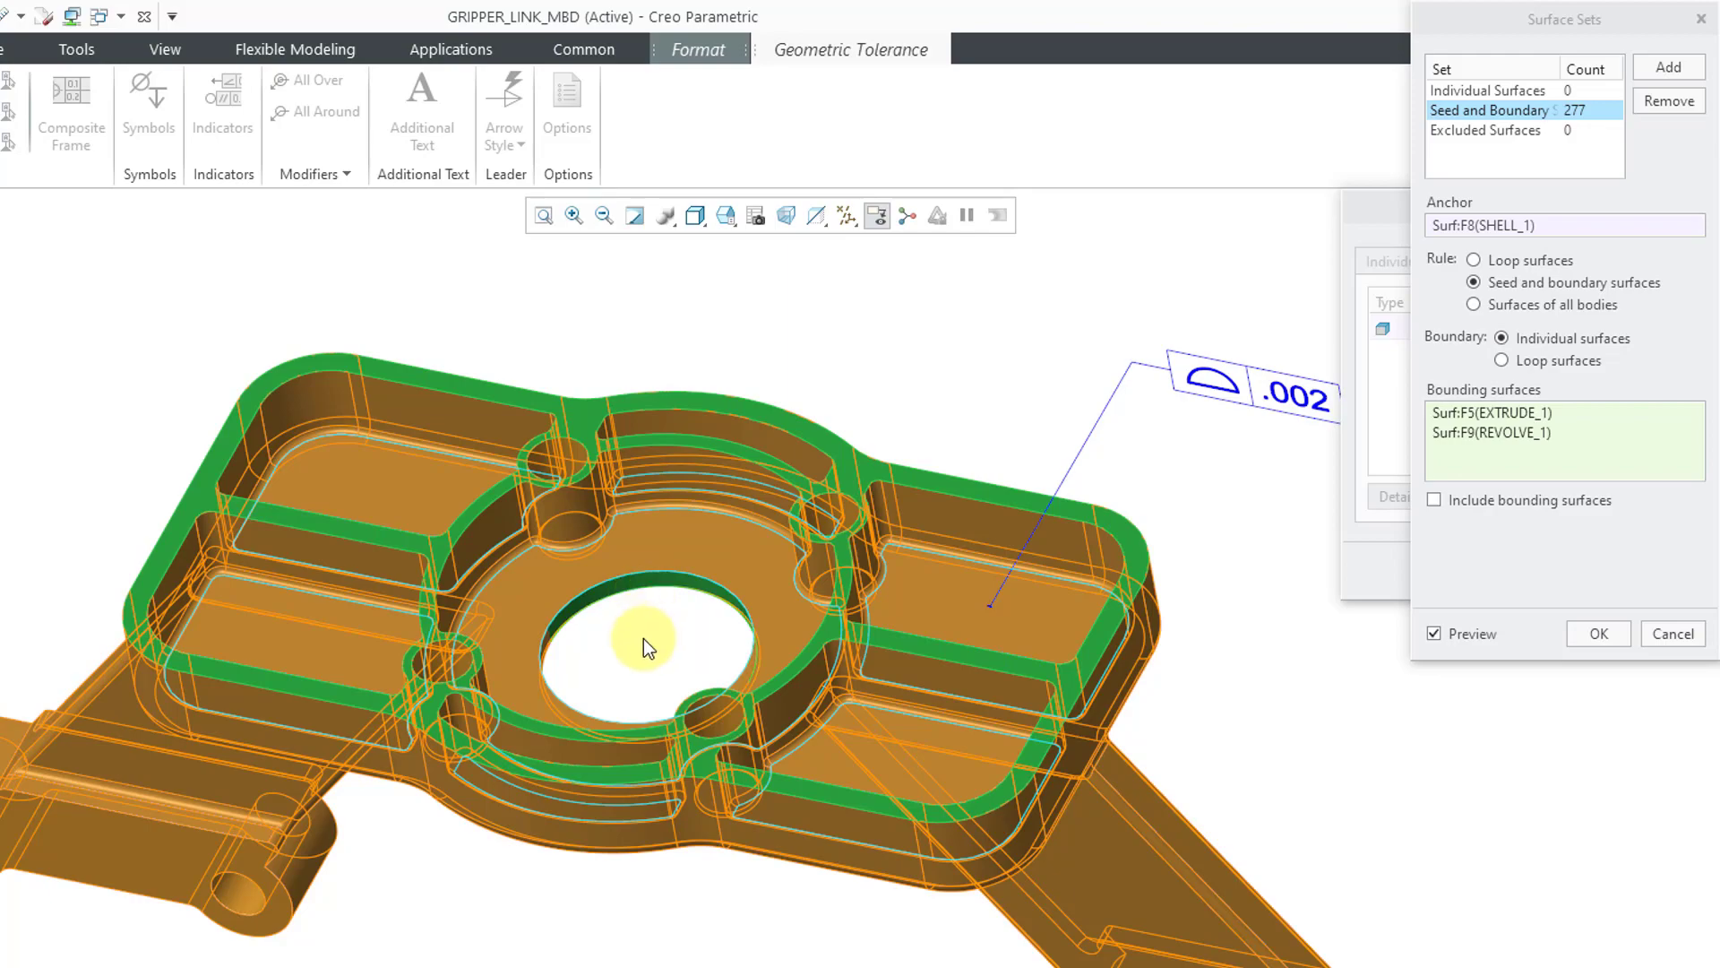
middle_drag(643, 638, 603, 787)
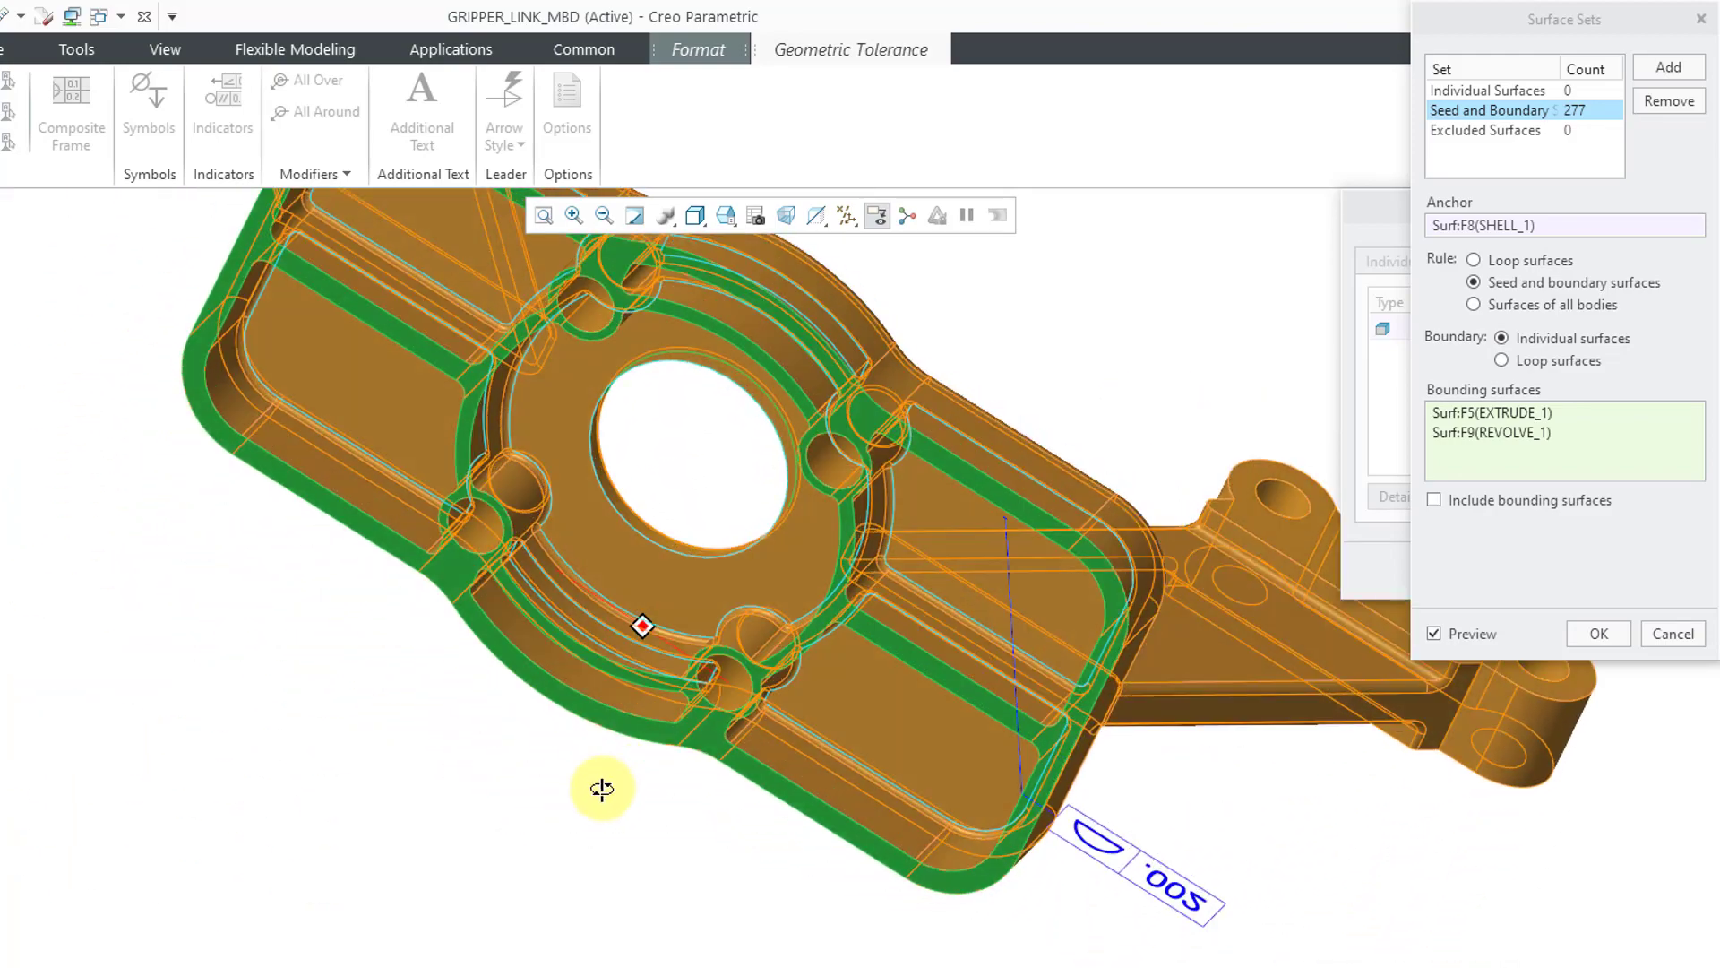
ctrl+click(638, 526)
middle_drag(638, 581, 646, 504)
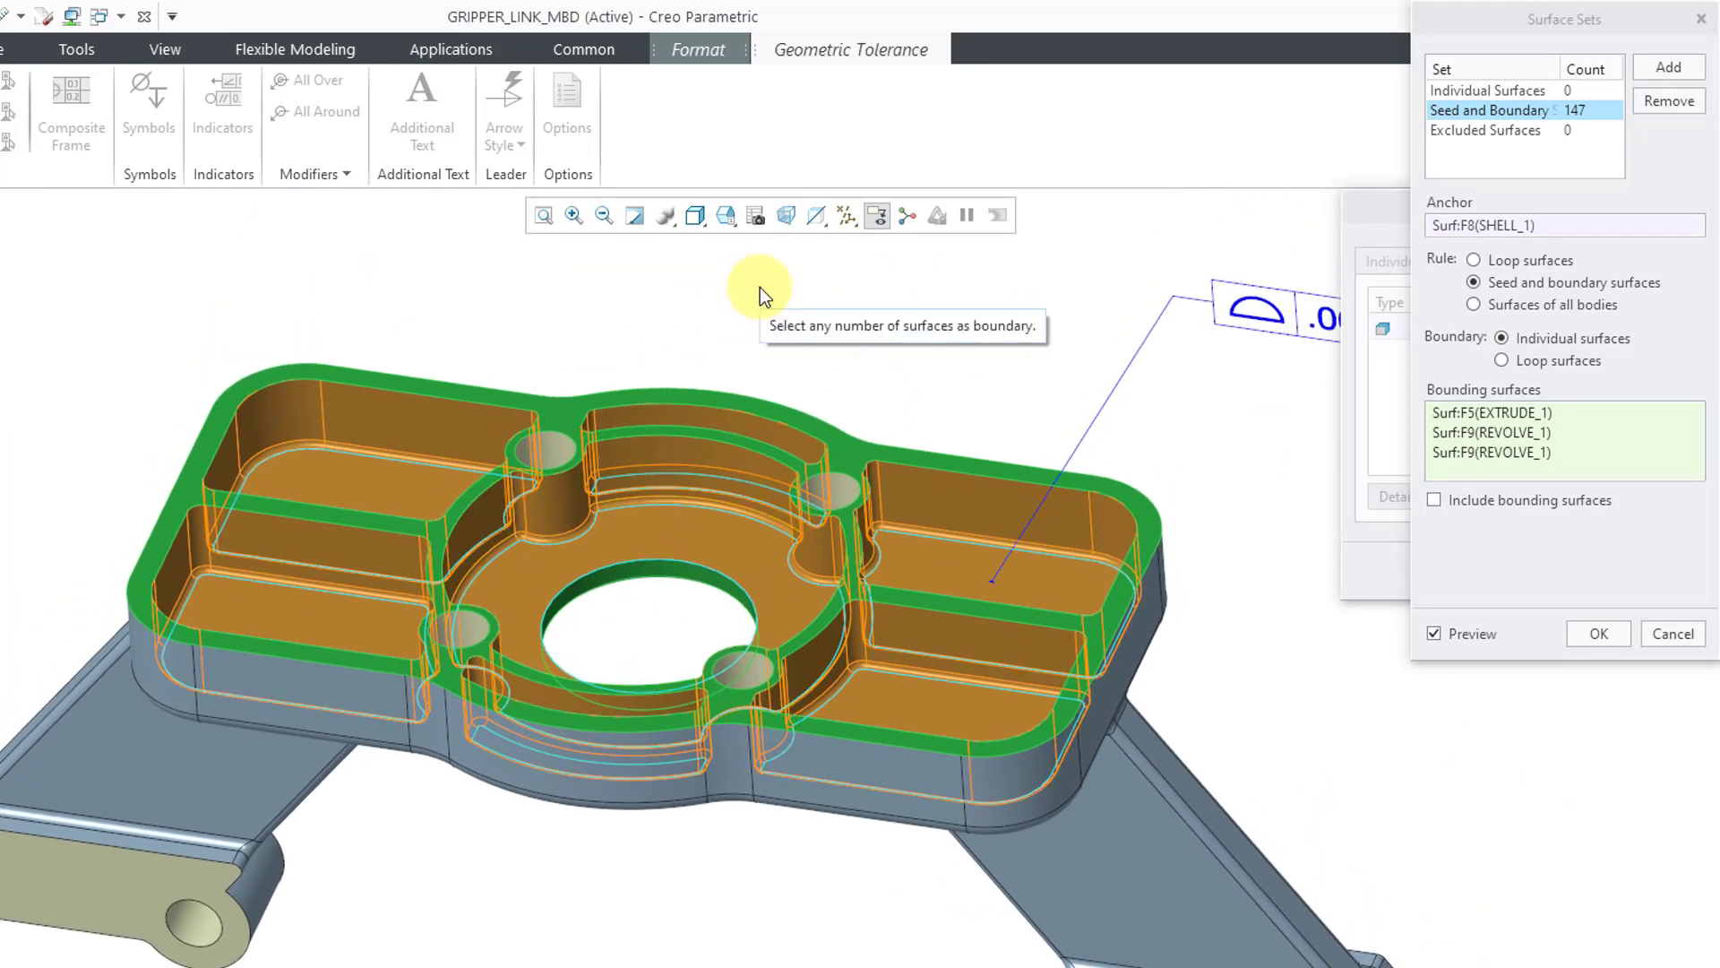
click(1600, 632)
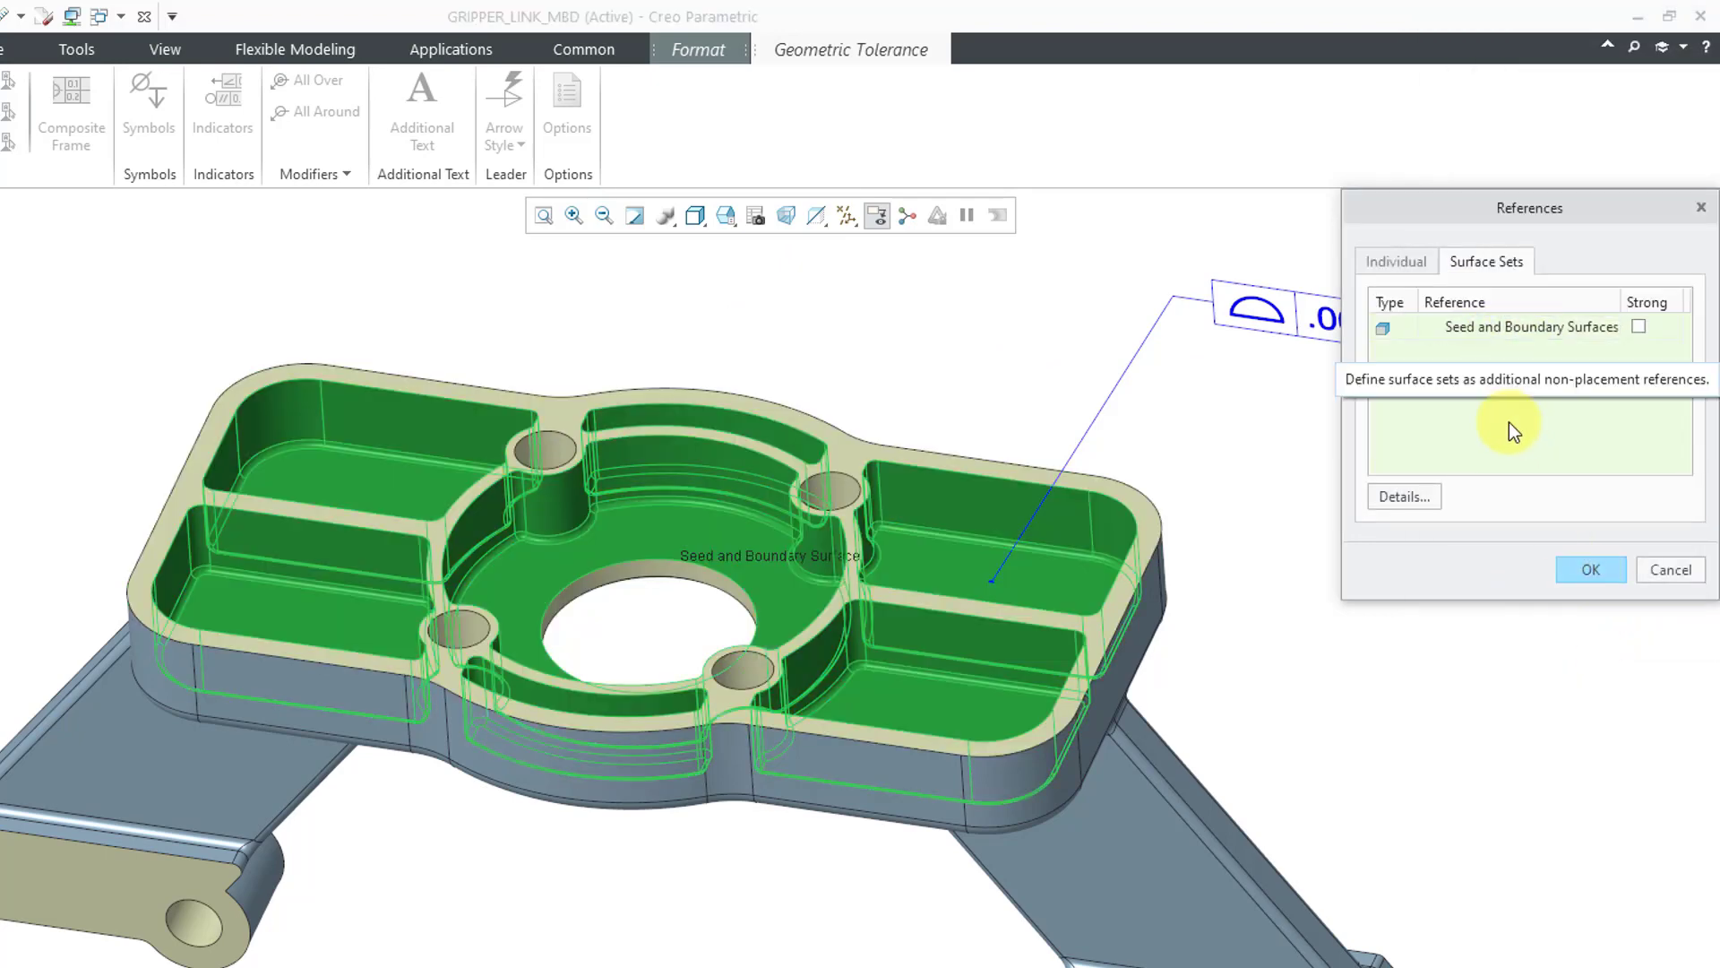
Finish the .002 tolerance and run a semantic query to highlight its related surfaces
click(1588, 570)
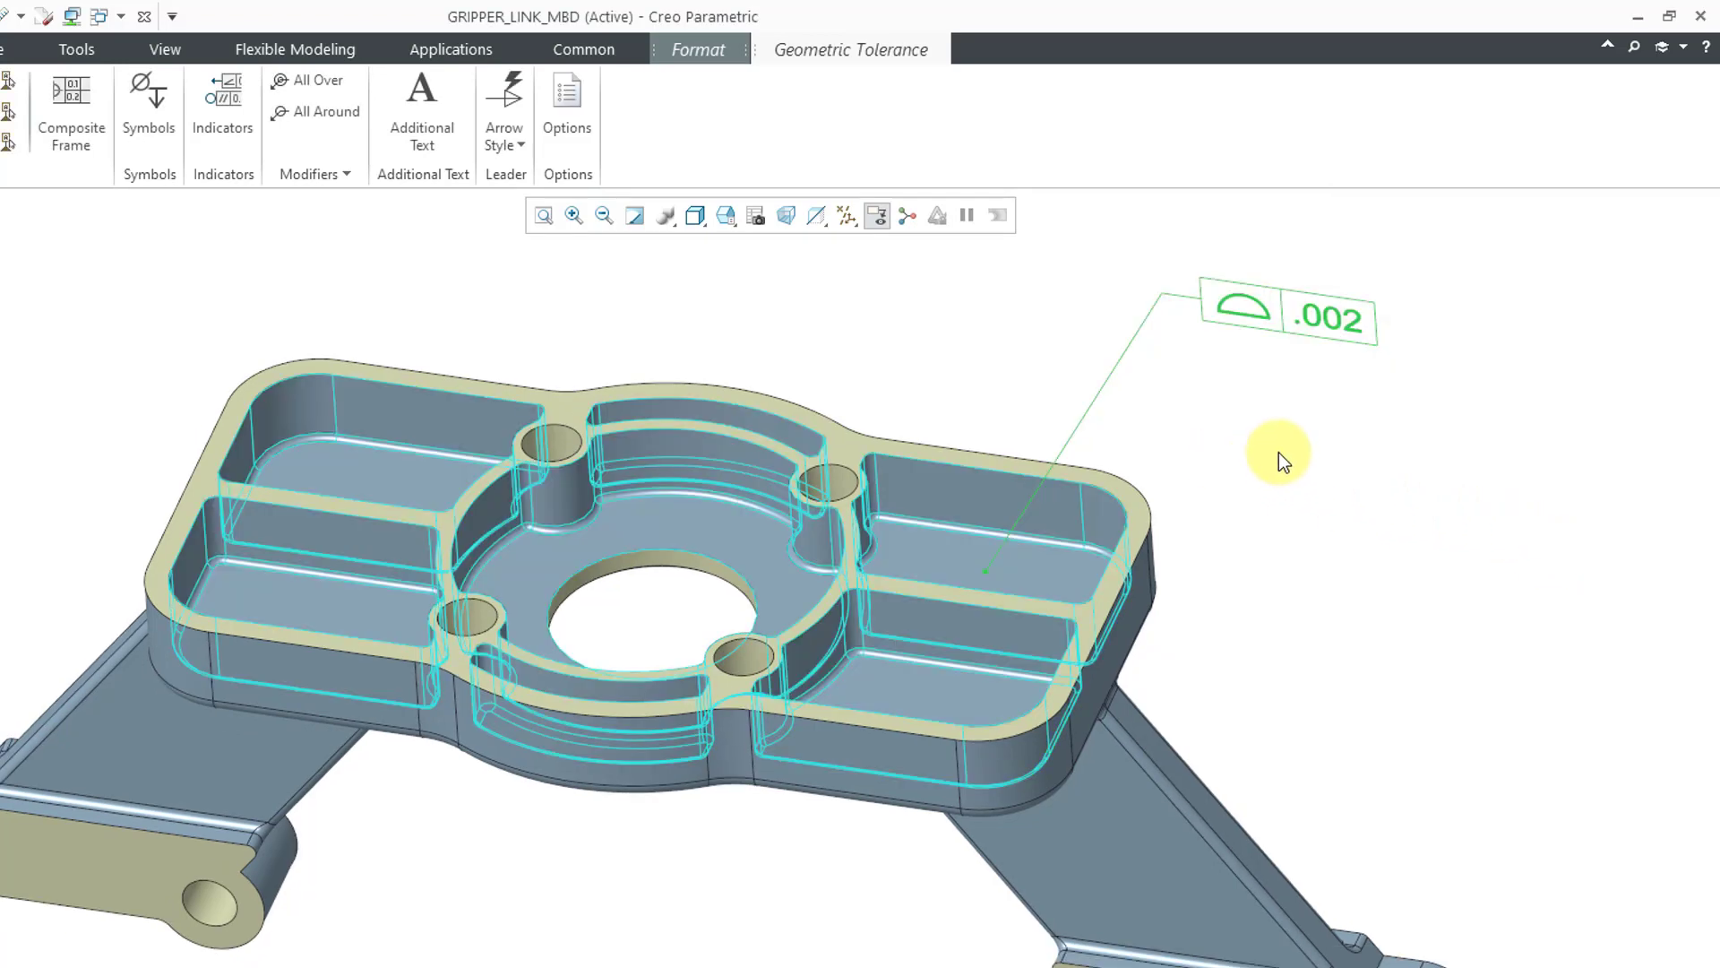
click(903, 325)
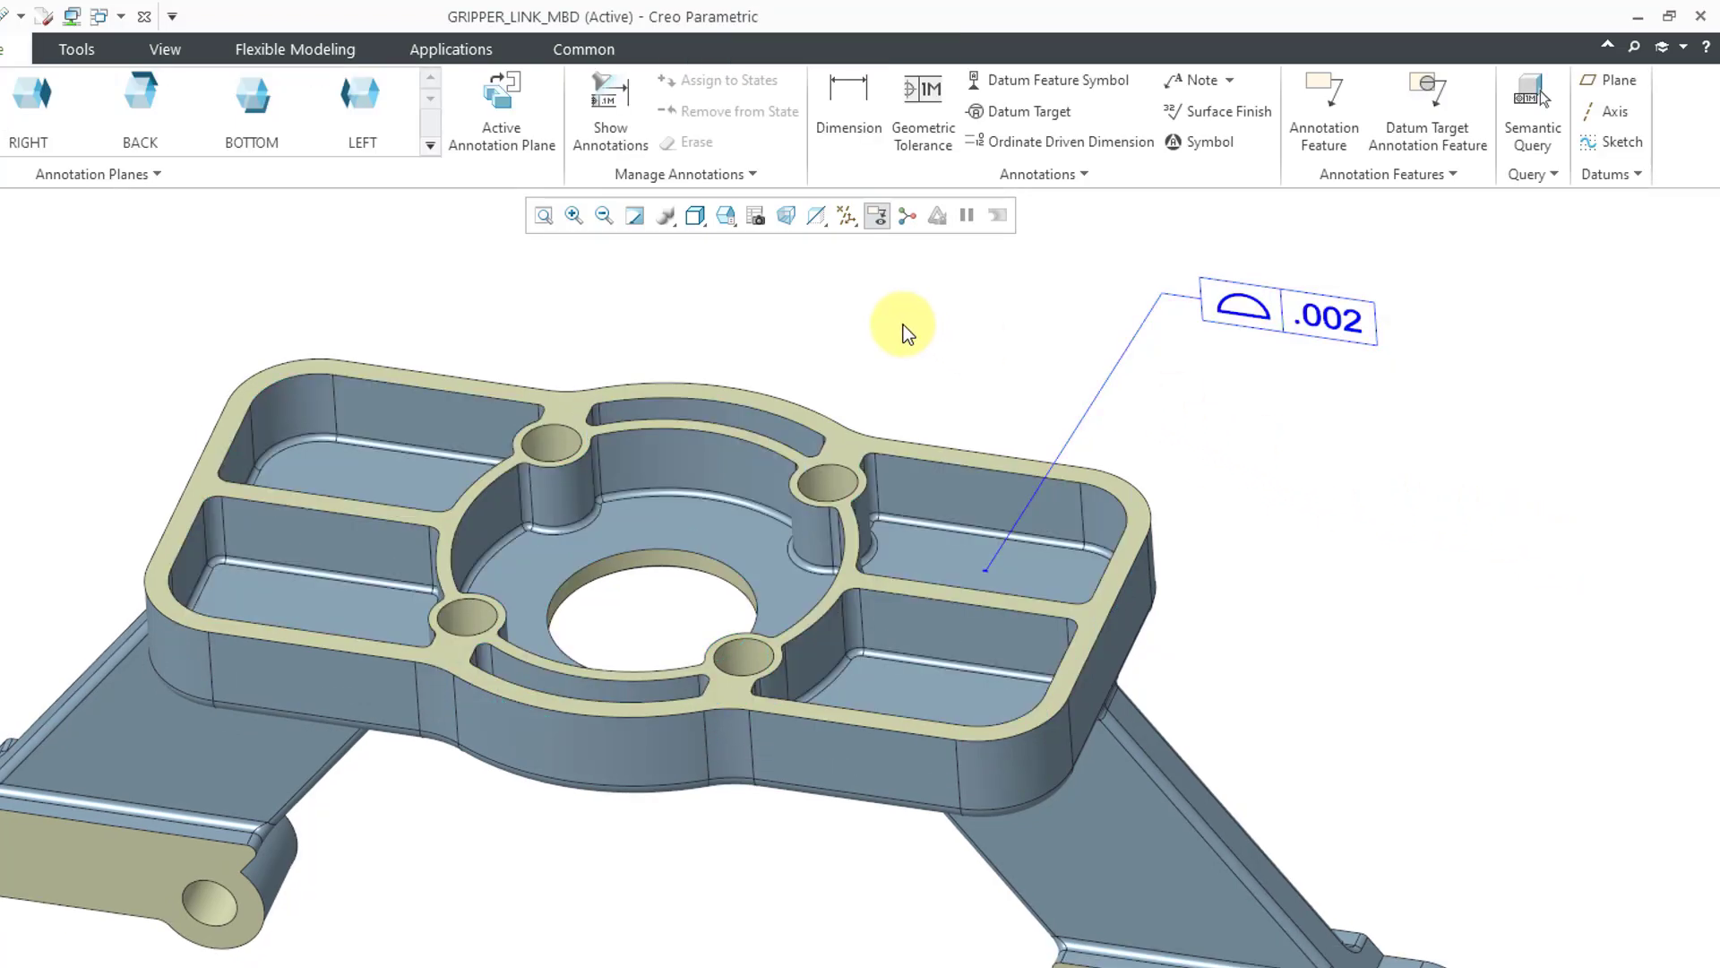
click(1536, 130)
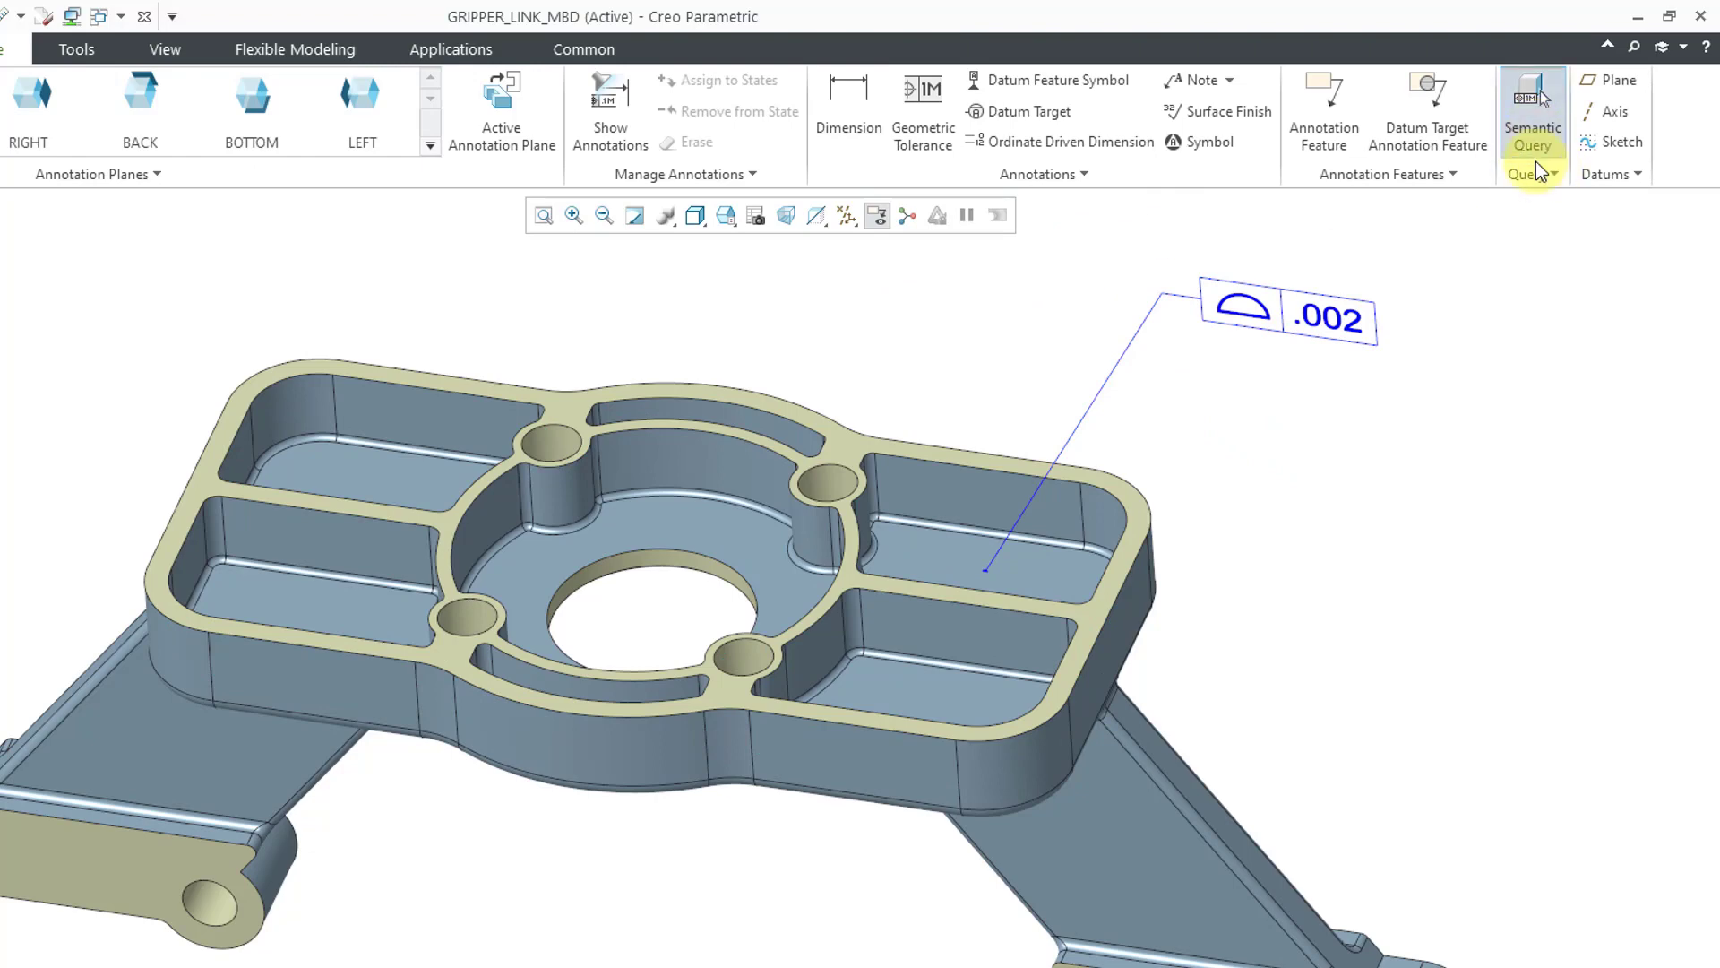
click(1340, 319)
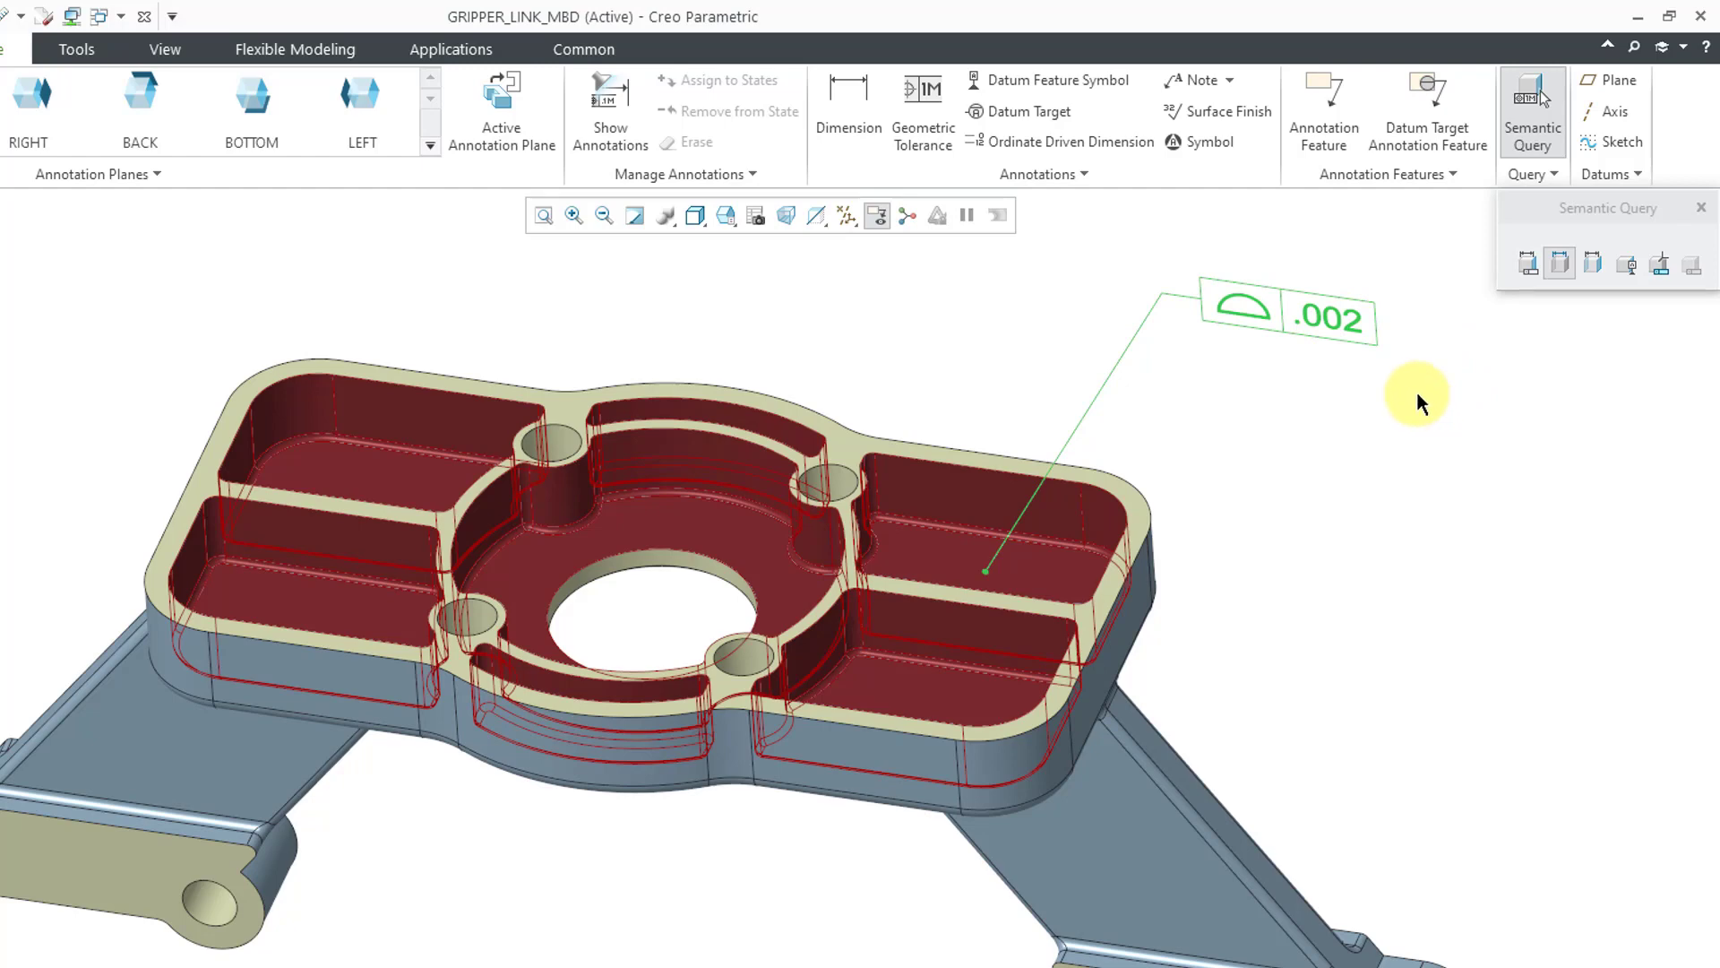
click(1703, 208)
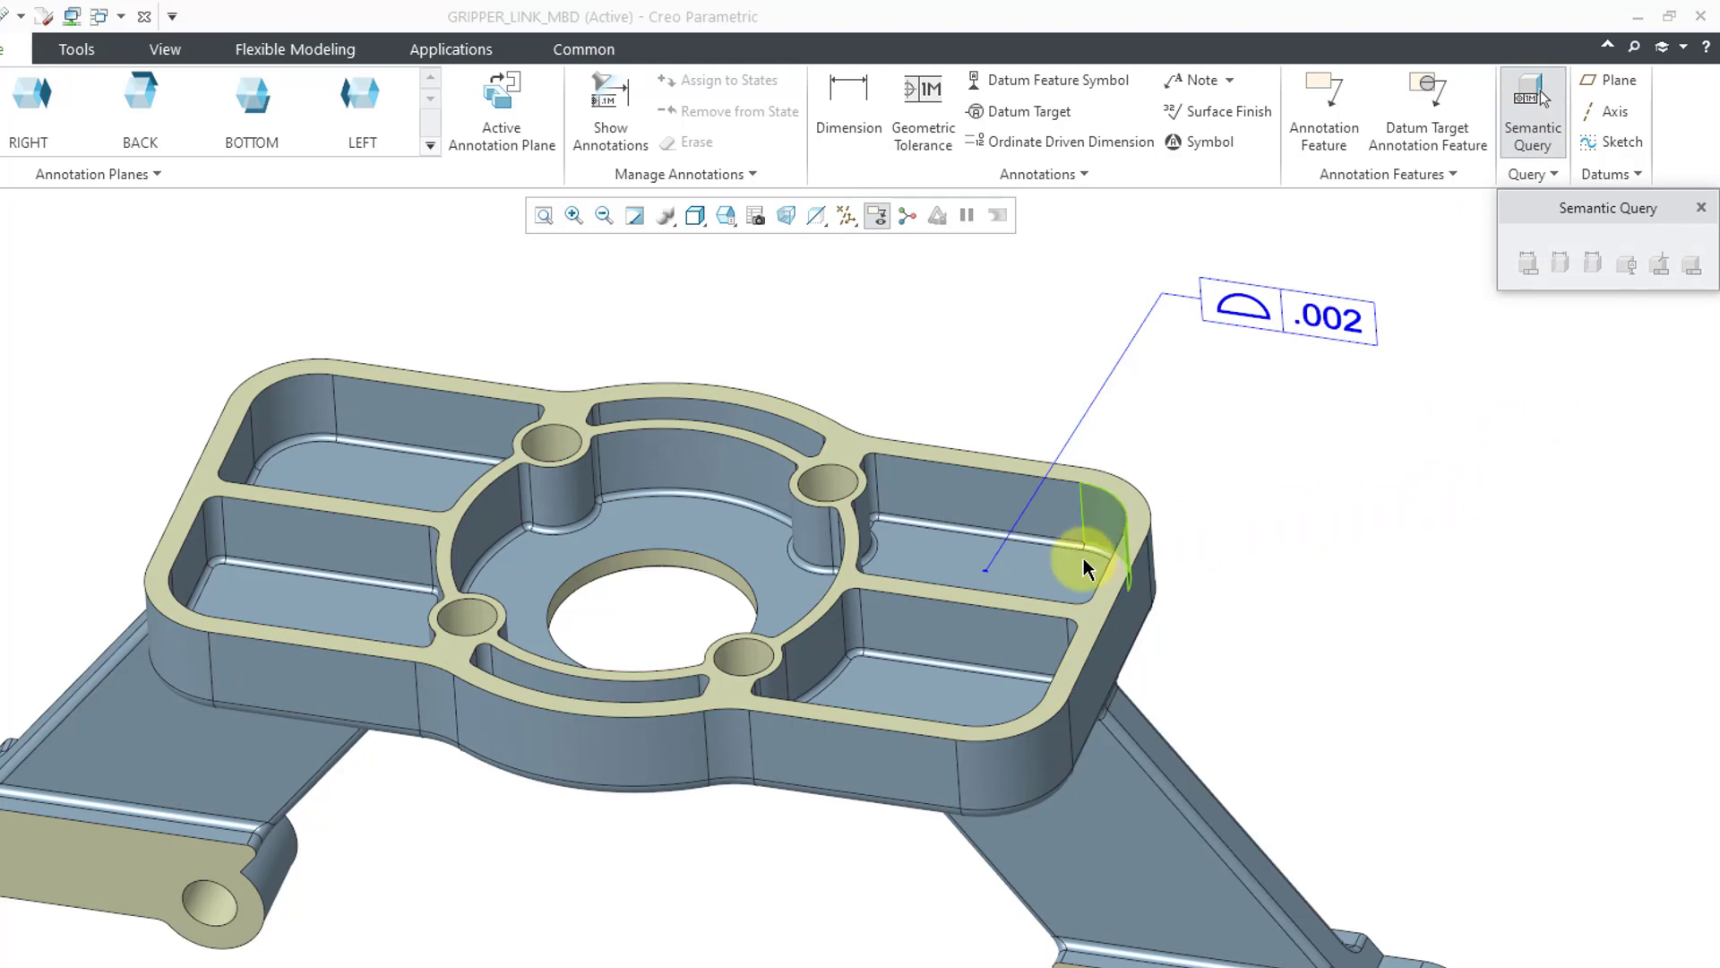
click(975, 498)
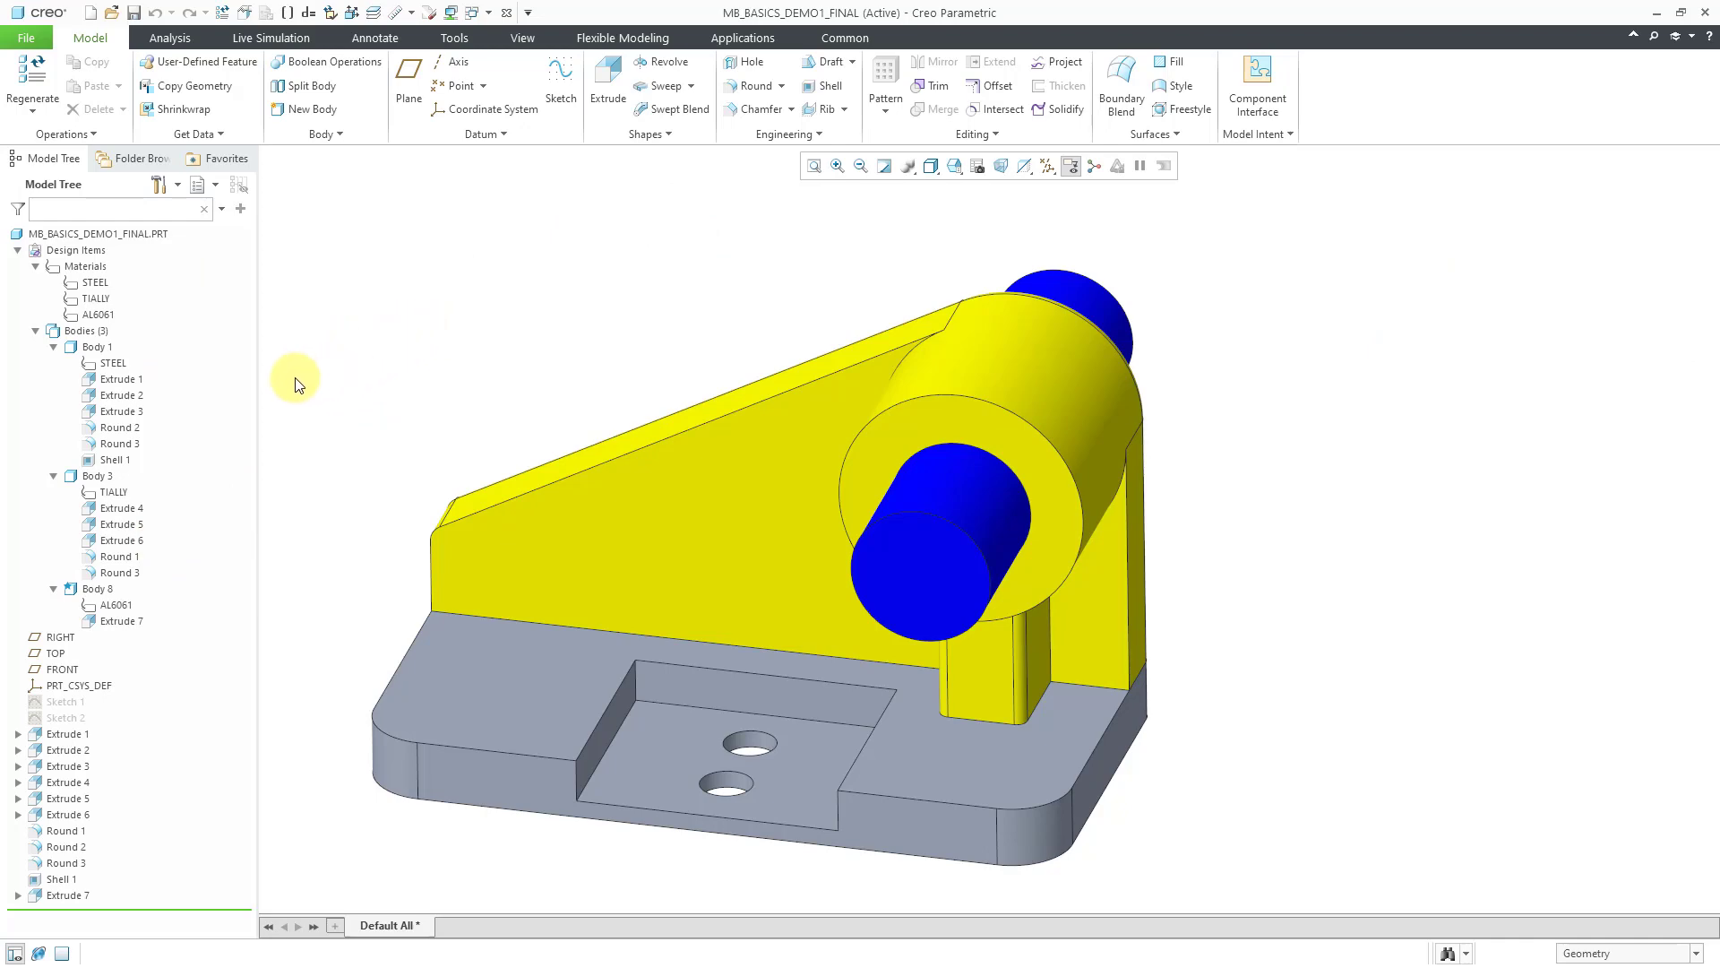
click(89, 346)
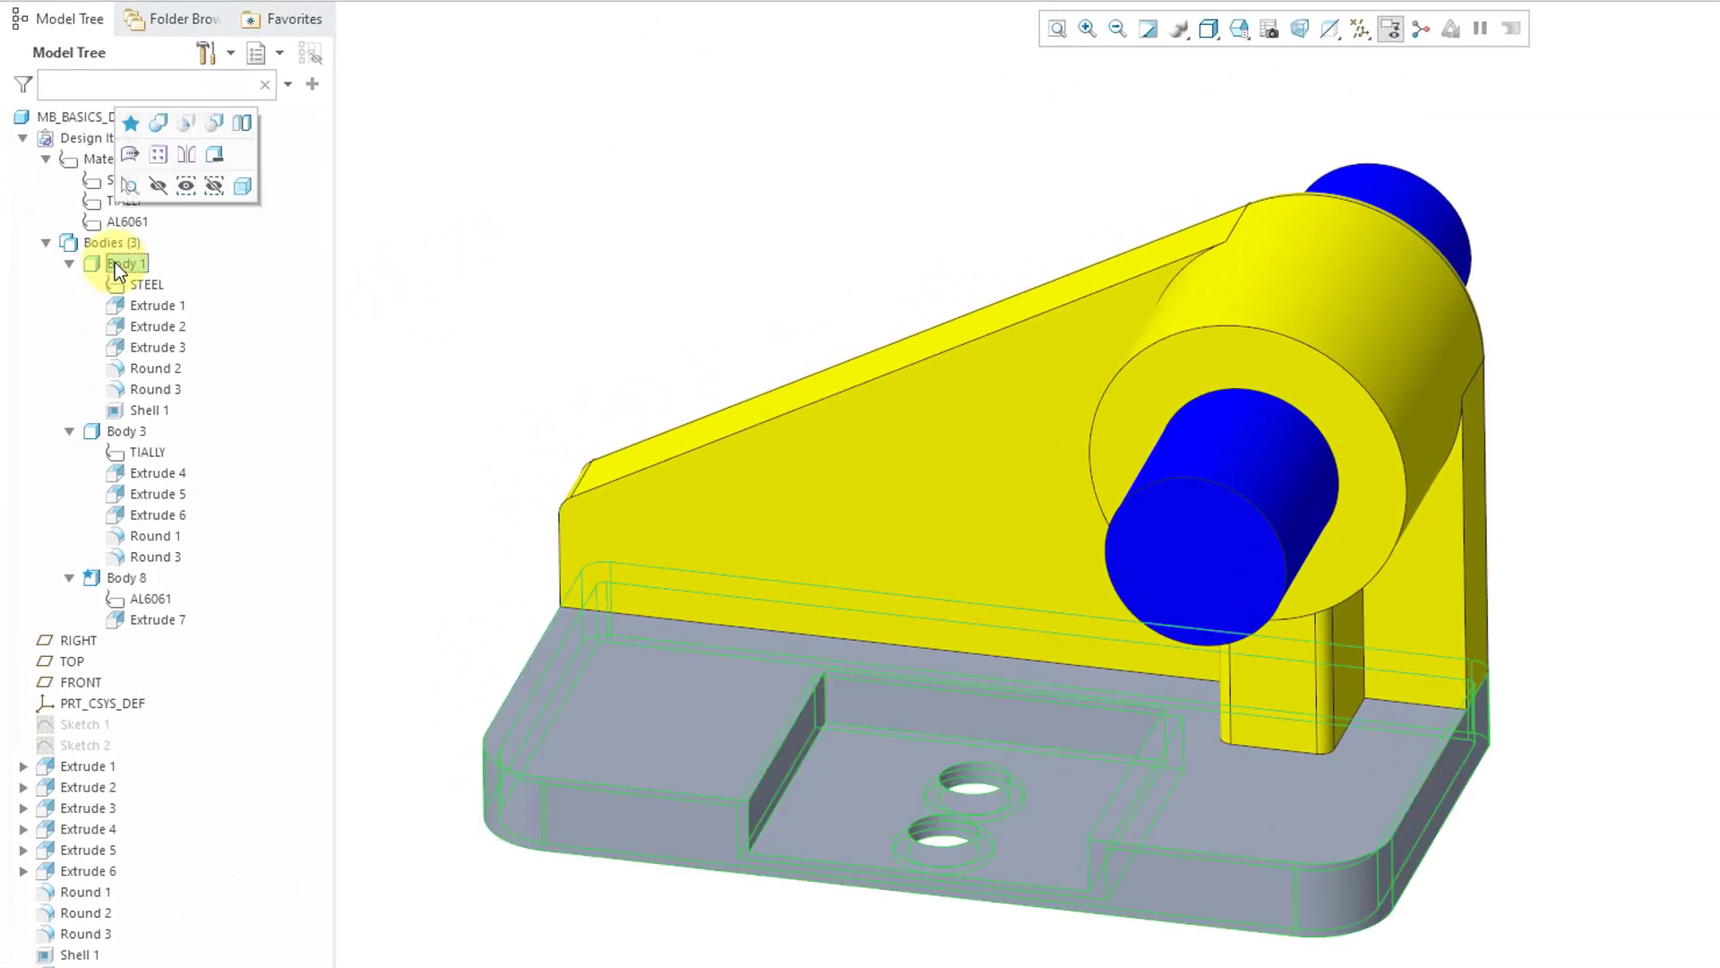
click(154, 288)
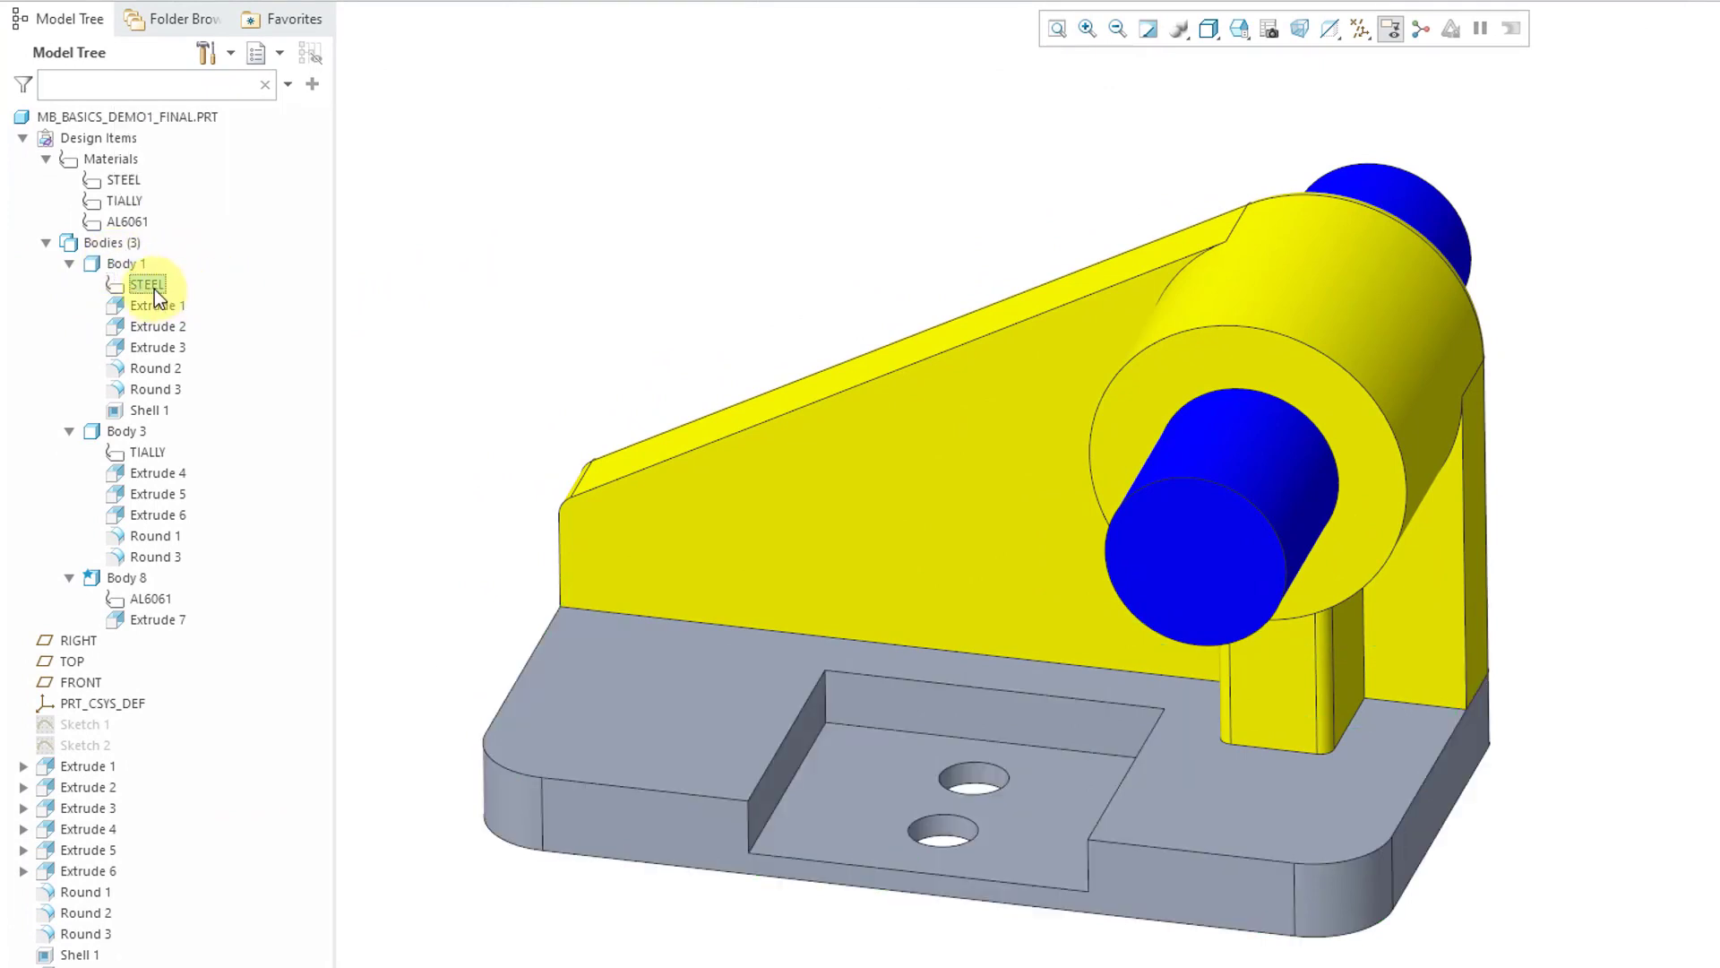
click(135, 434)
click(153, 455)
click(132, 579)
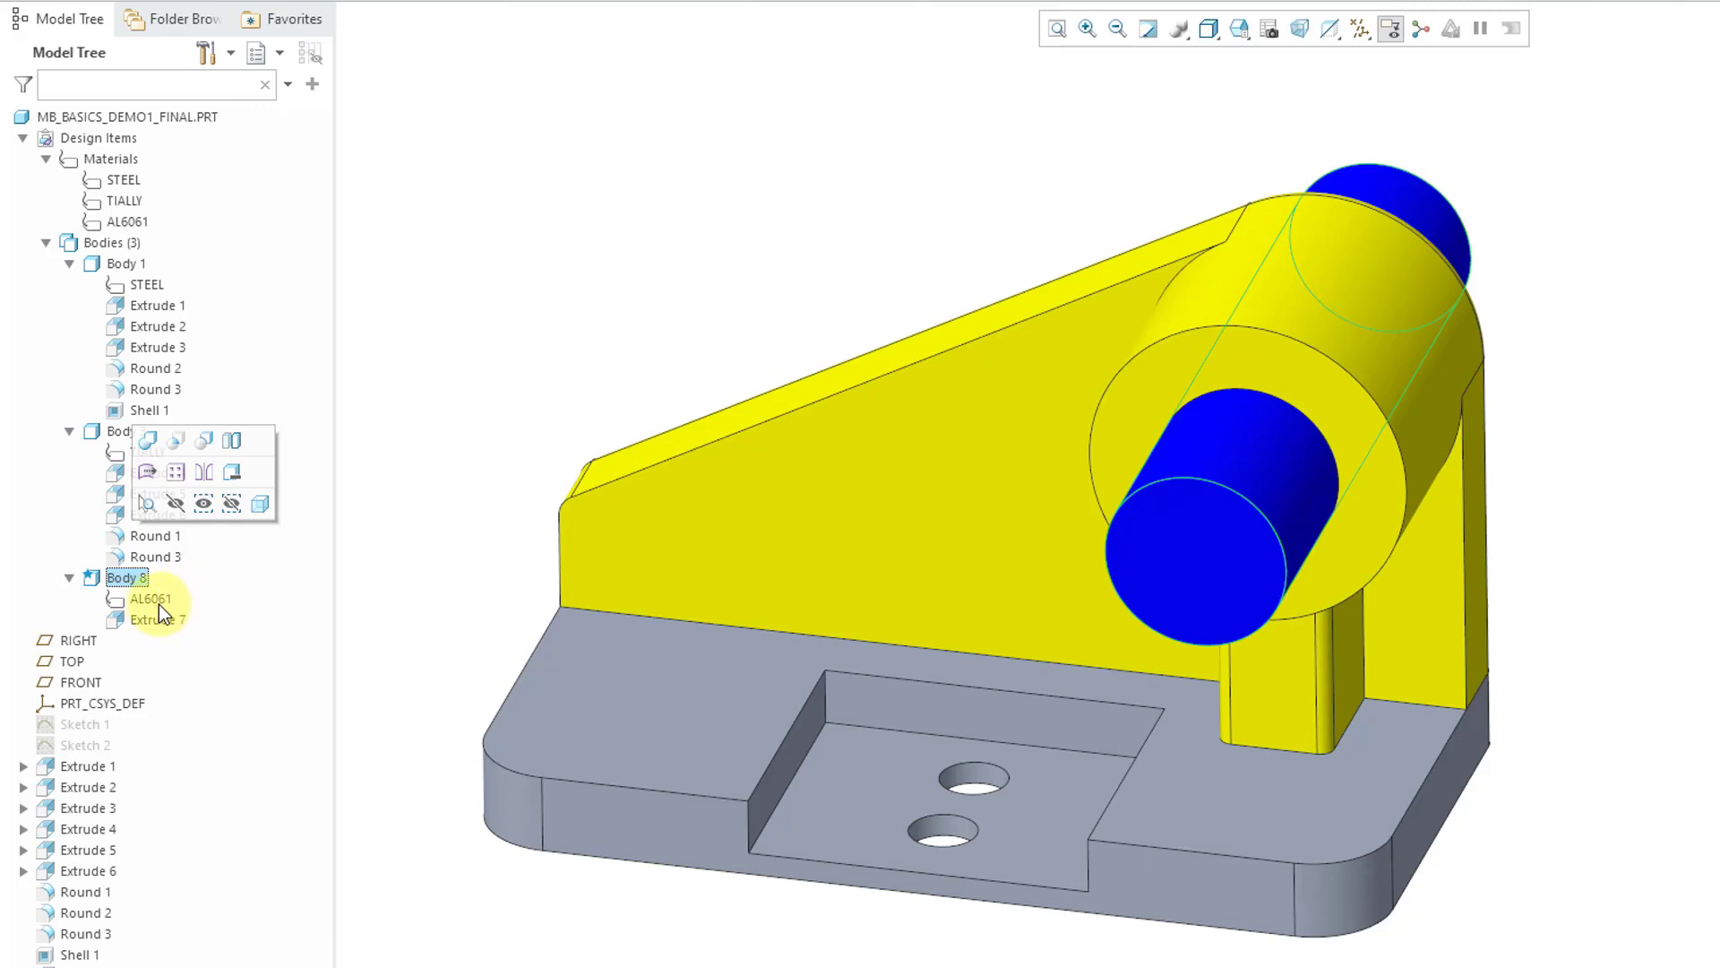
click(463, 332)
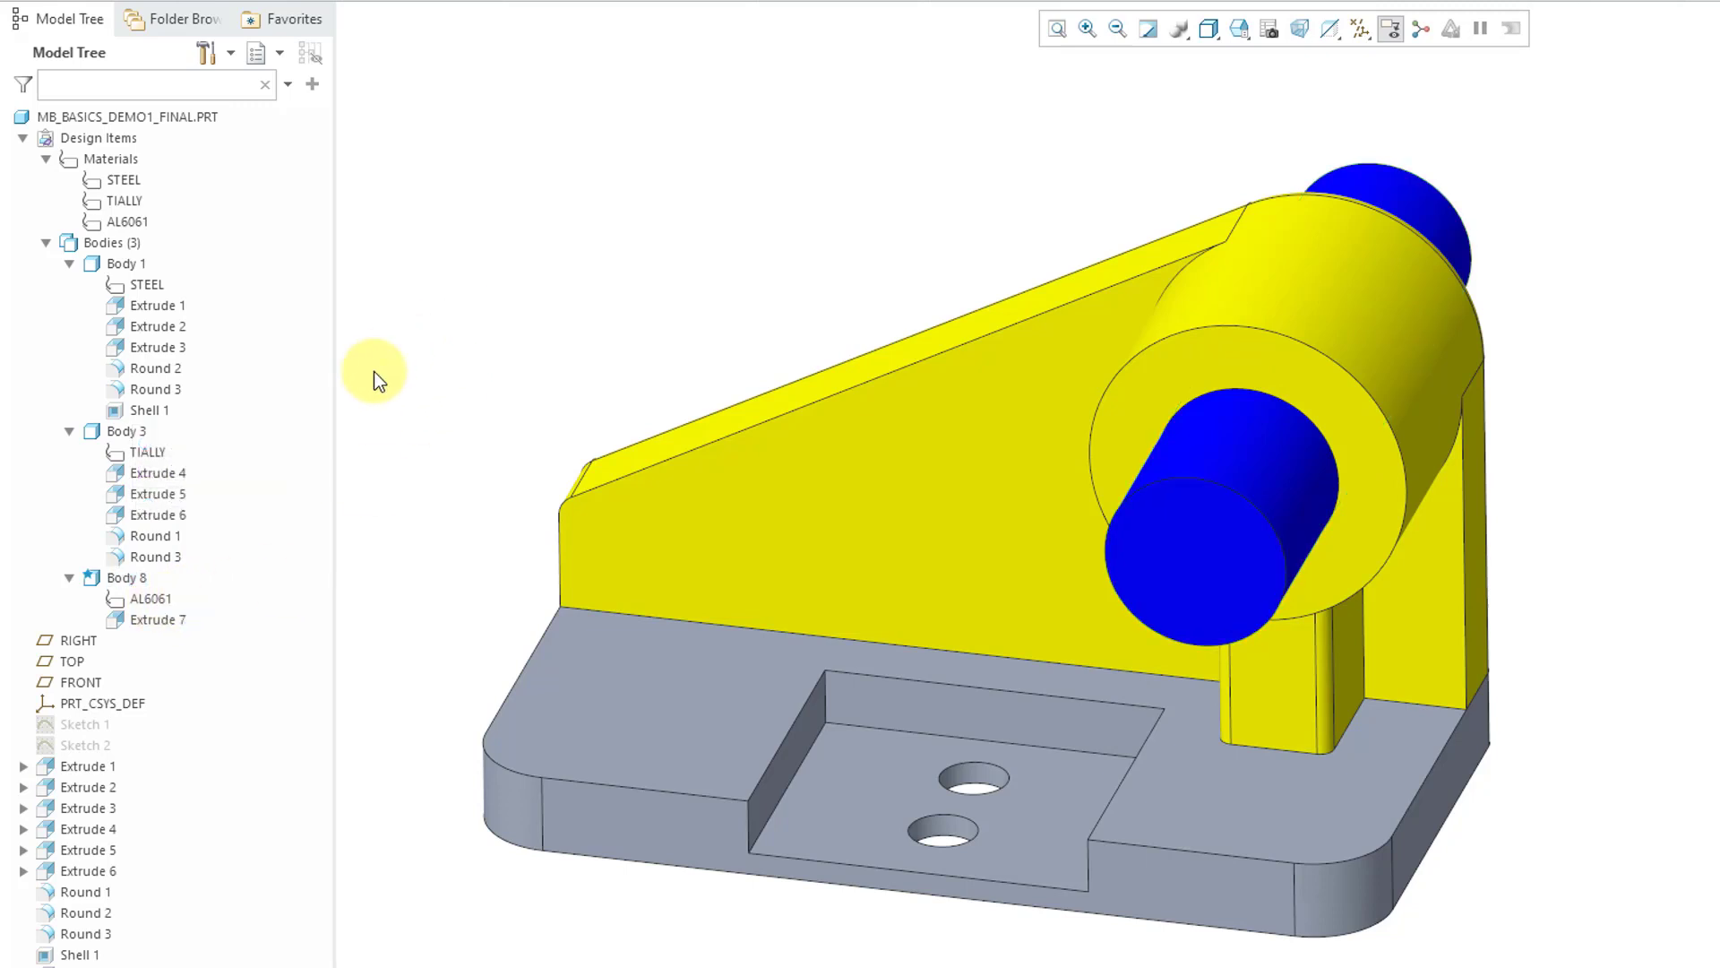
right_click(136, 431)
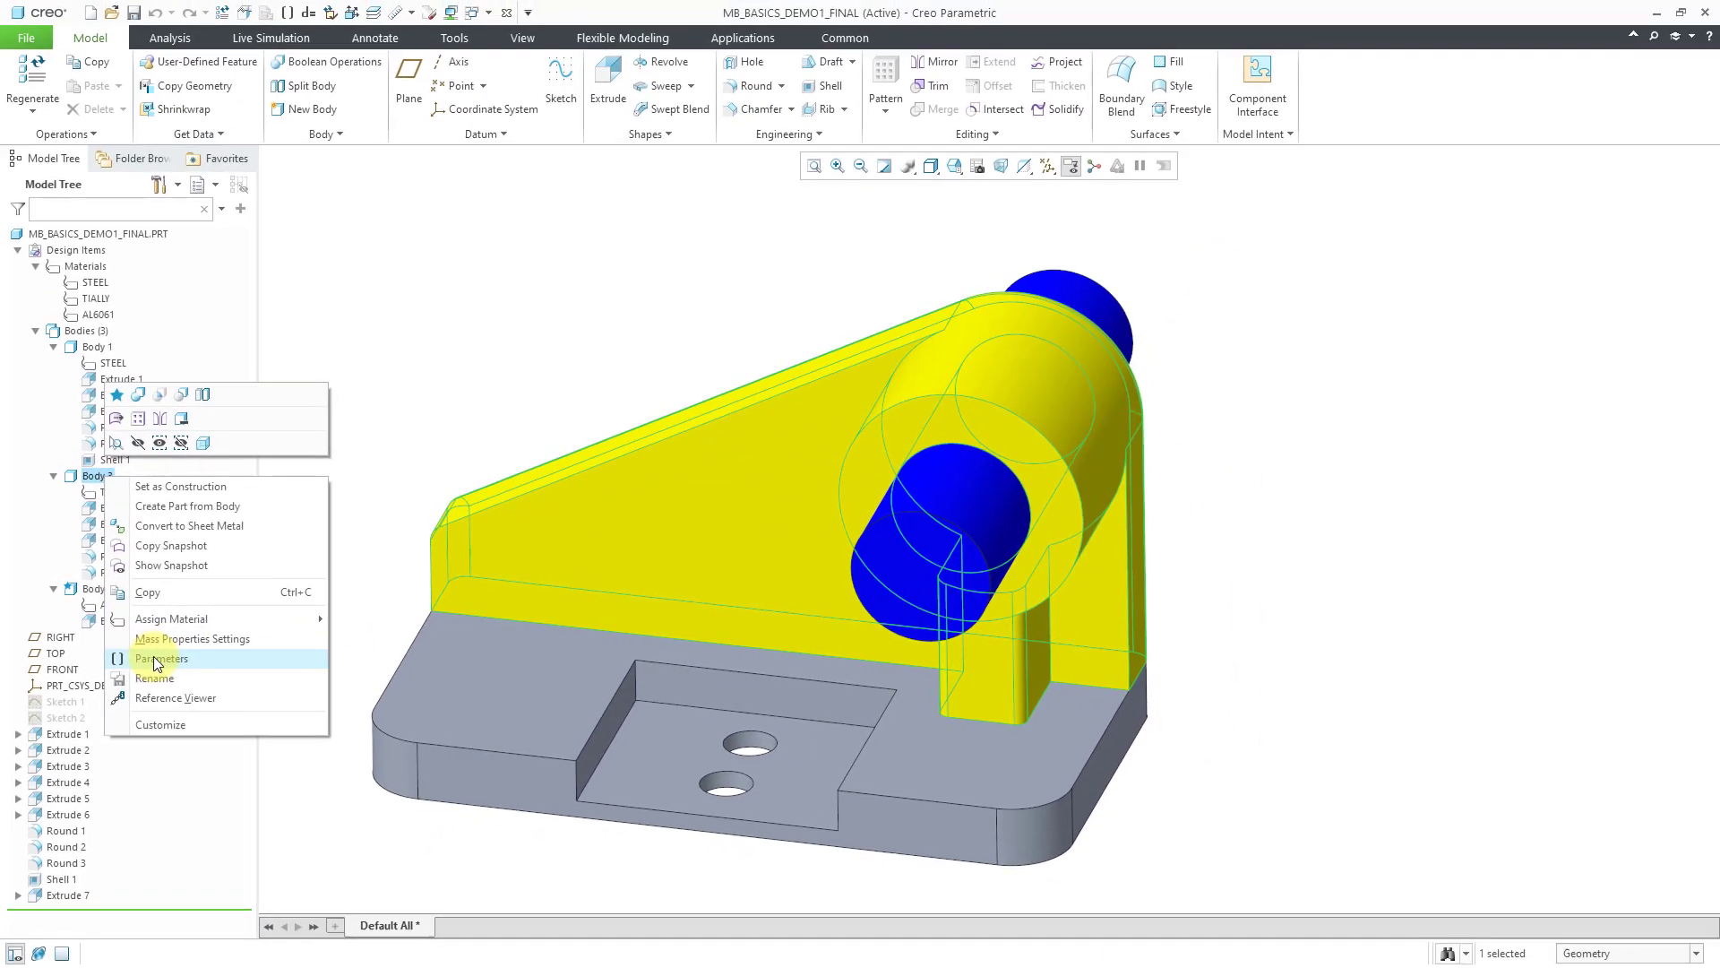
click(202, 669)
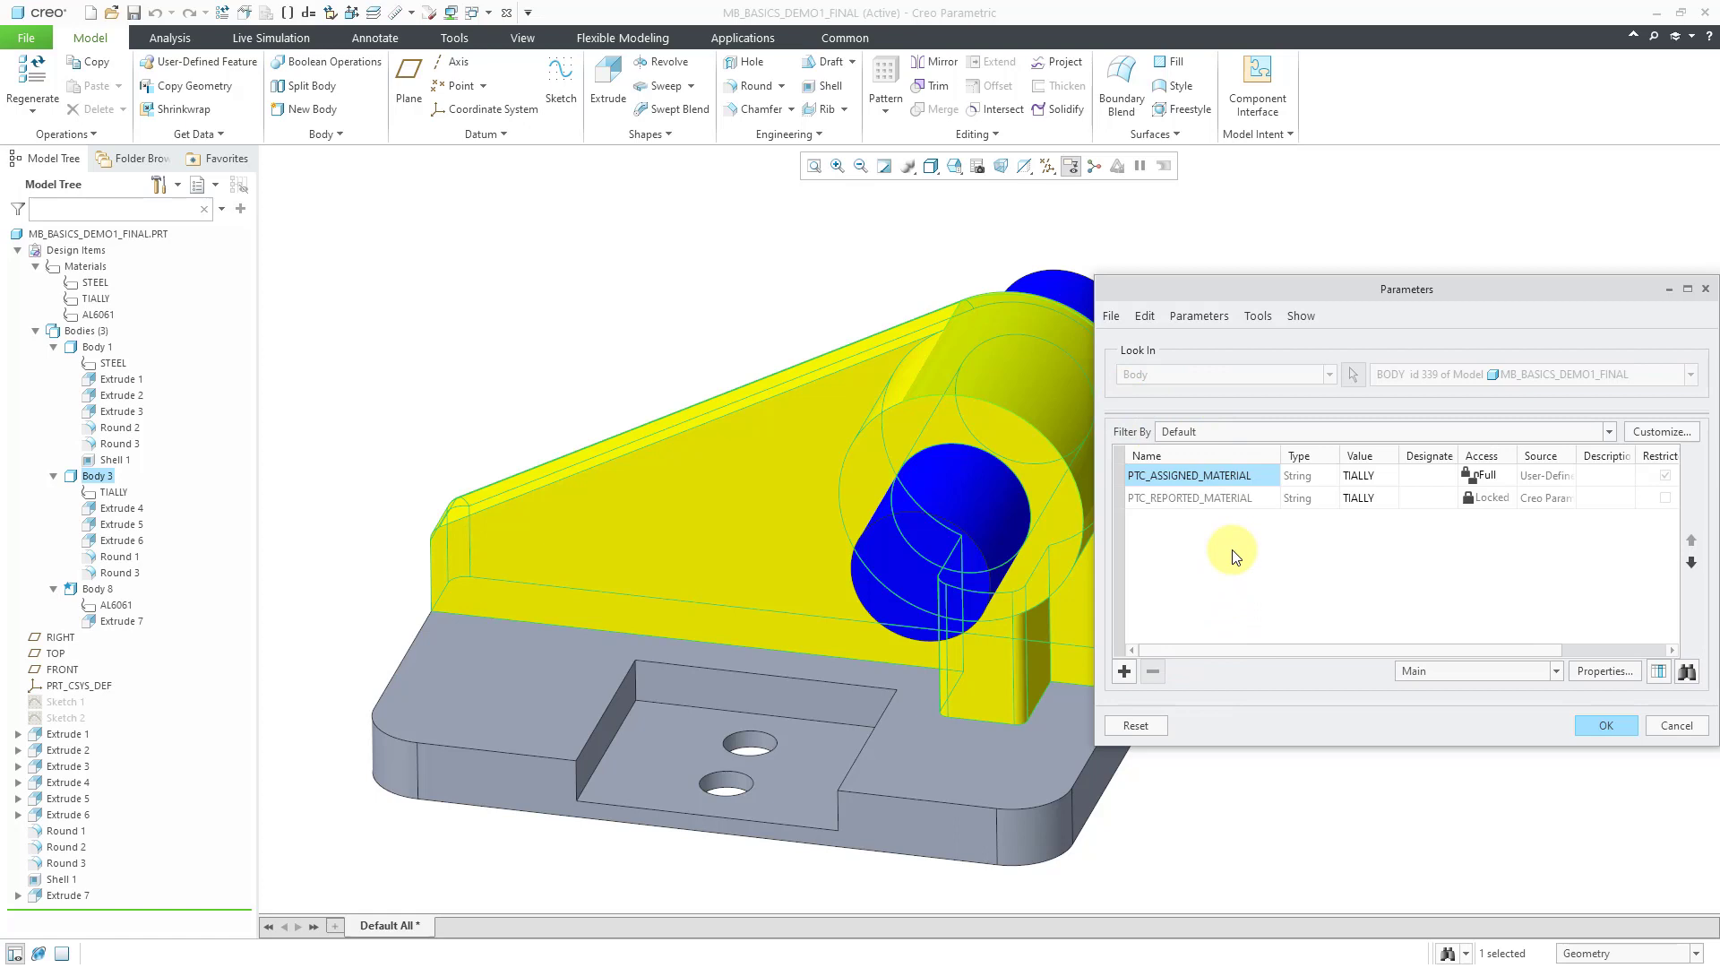
click(1599, 728)
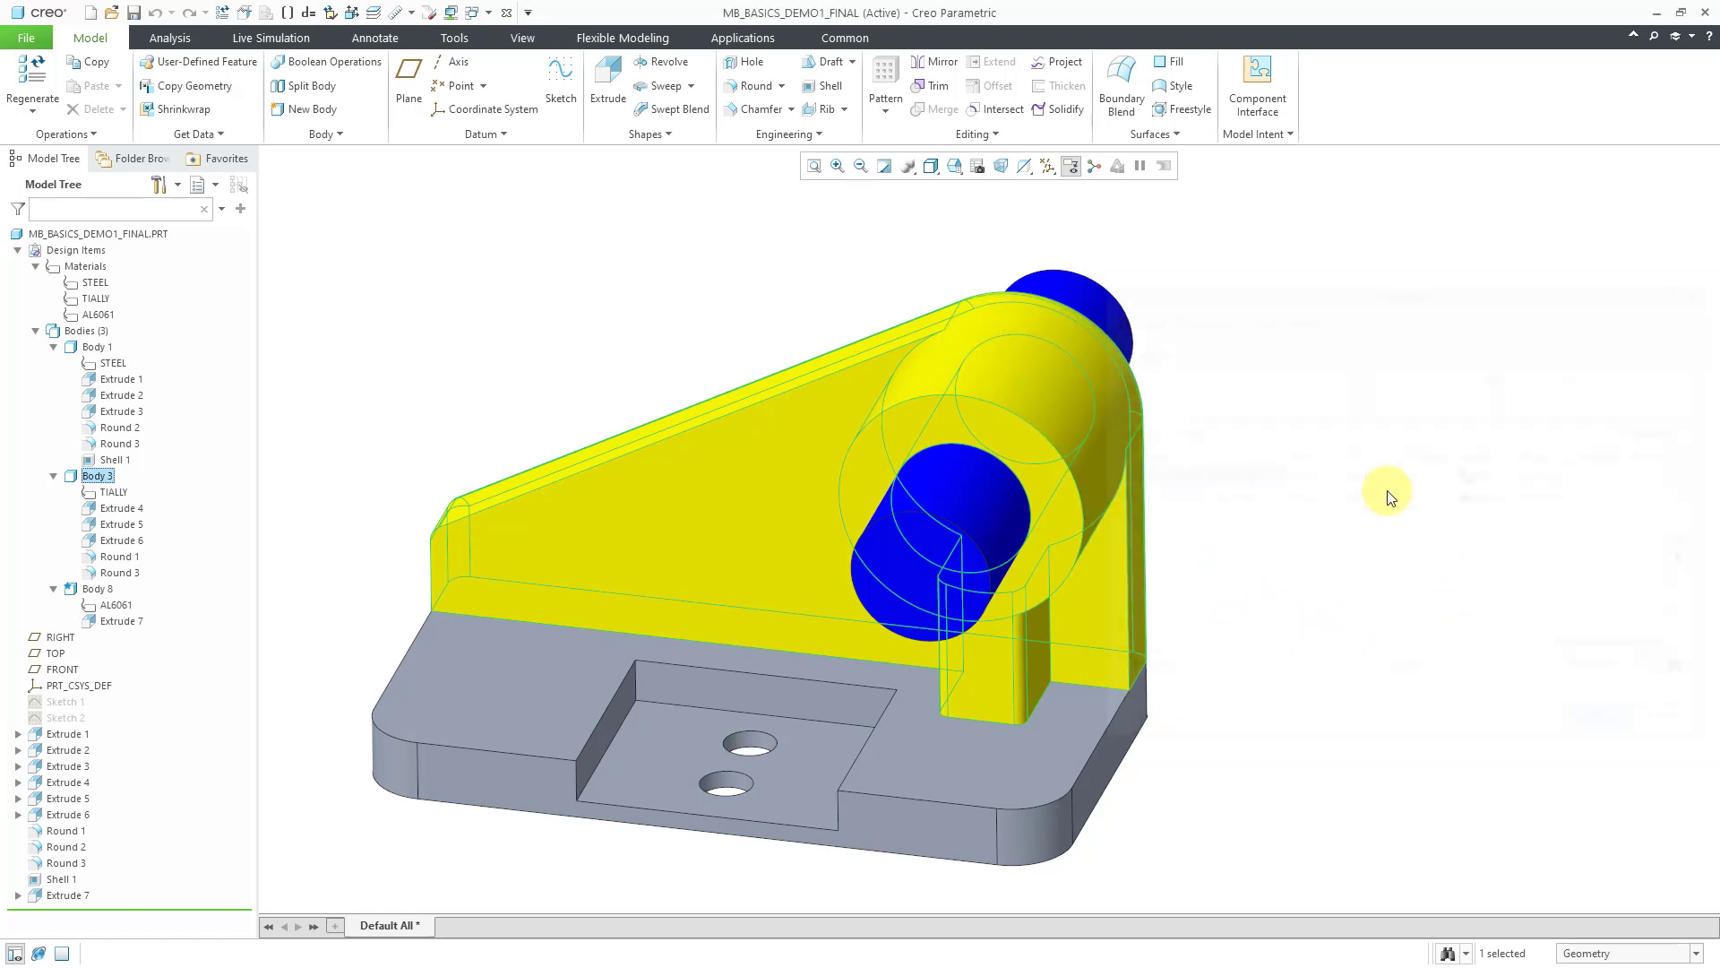
click(1348, 509)
Orbit to a more top-down view and set the annotation plane to FRONT
middle_drag(1237, 486, 1145, 480)
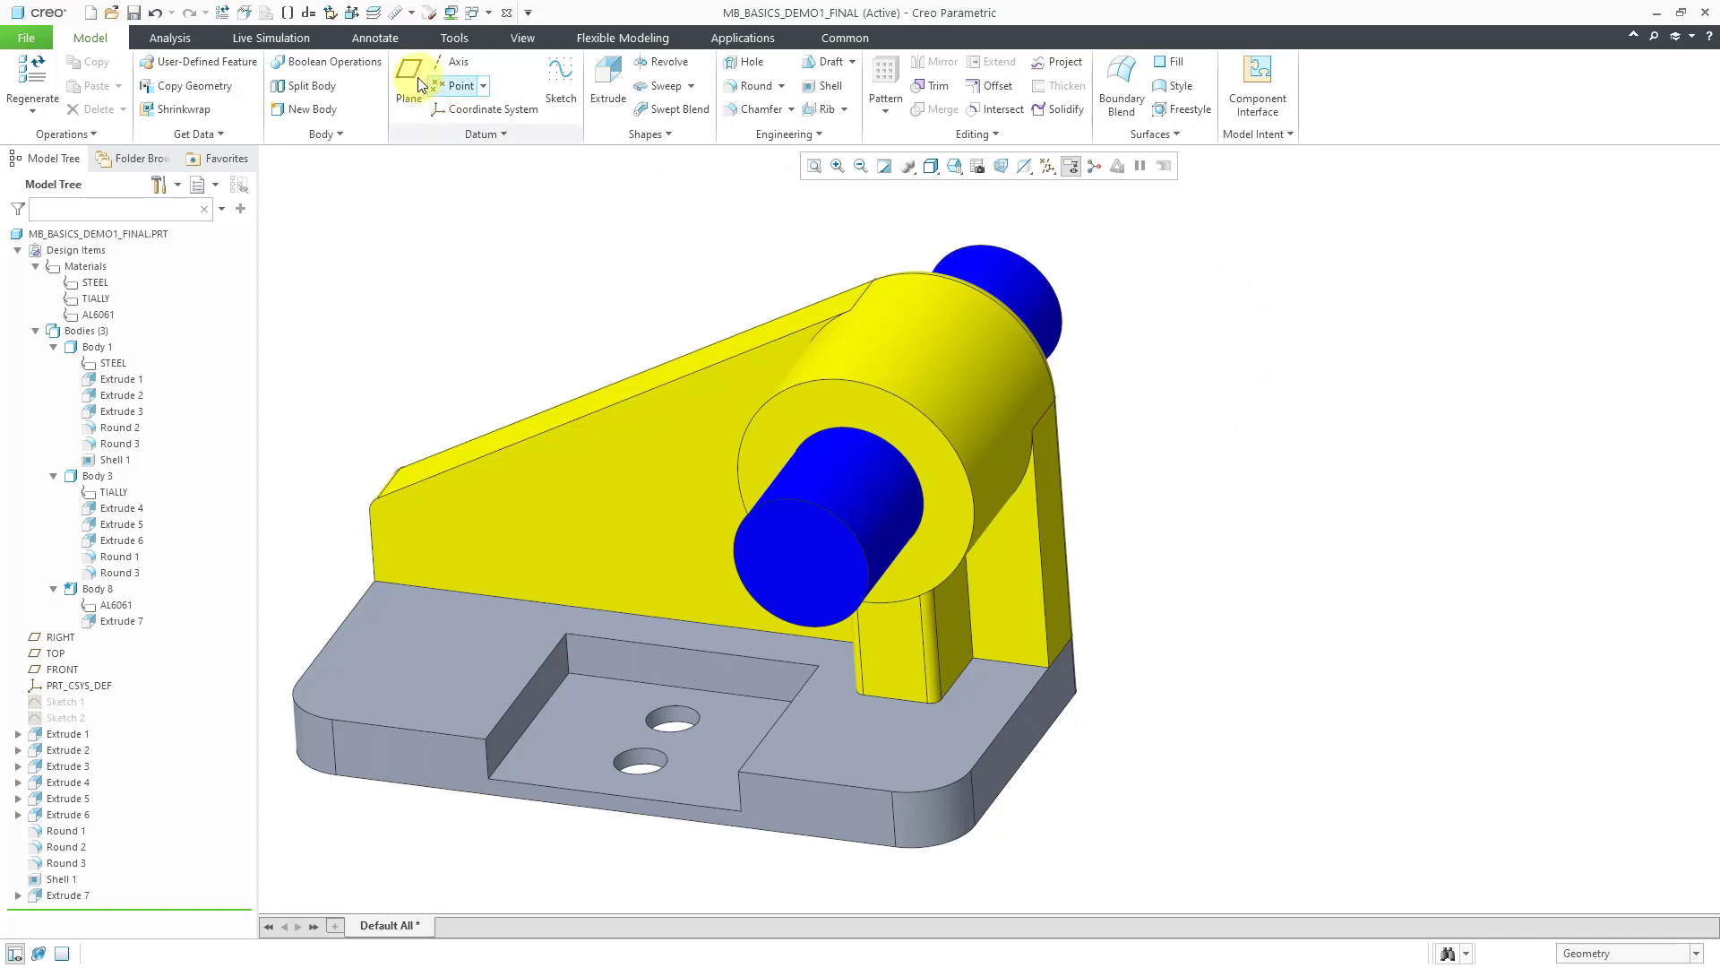
click(380, 42)
click(244, 83)
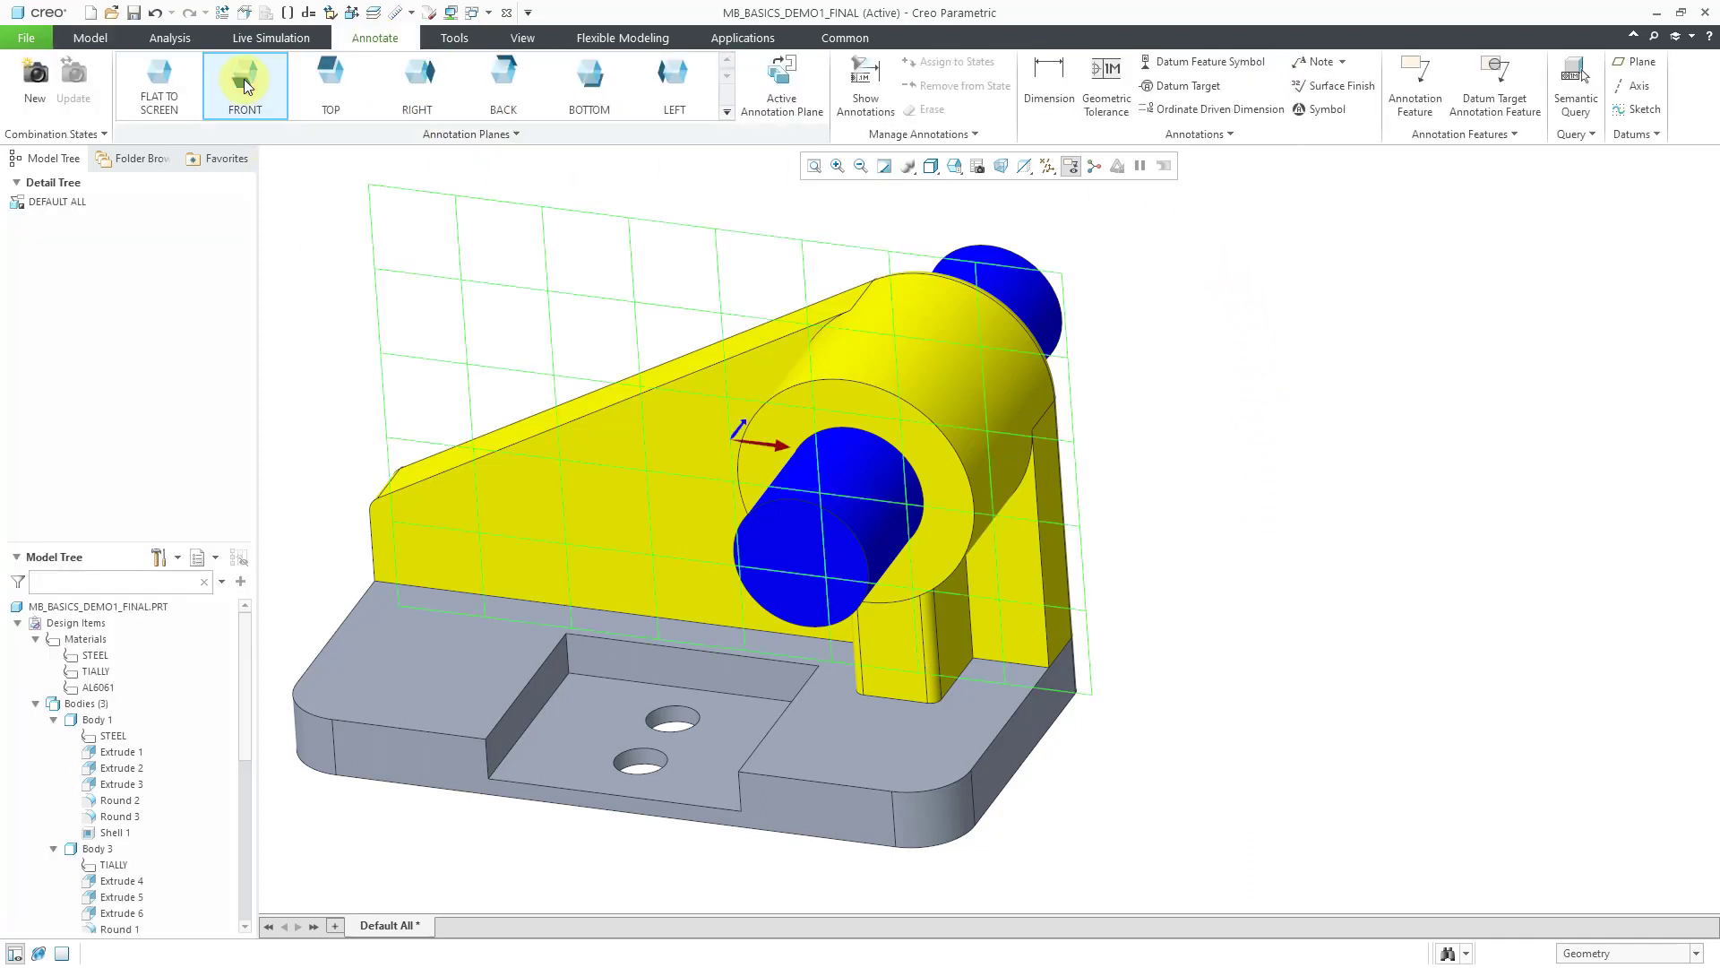
click(299, 222)
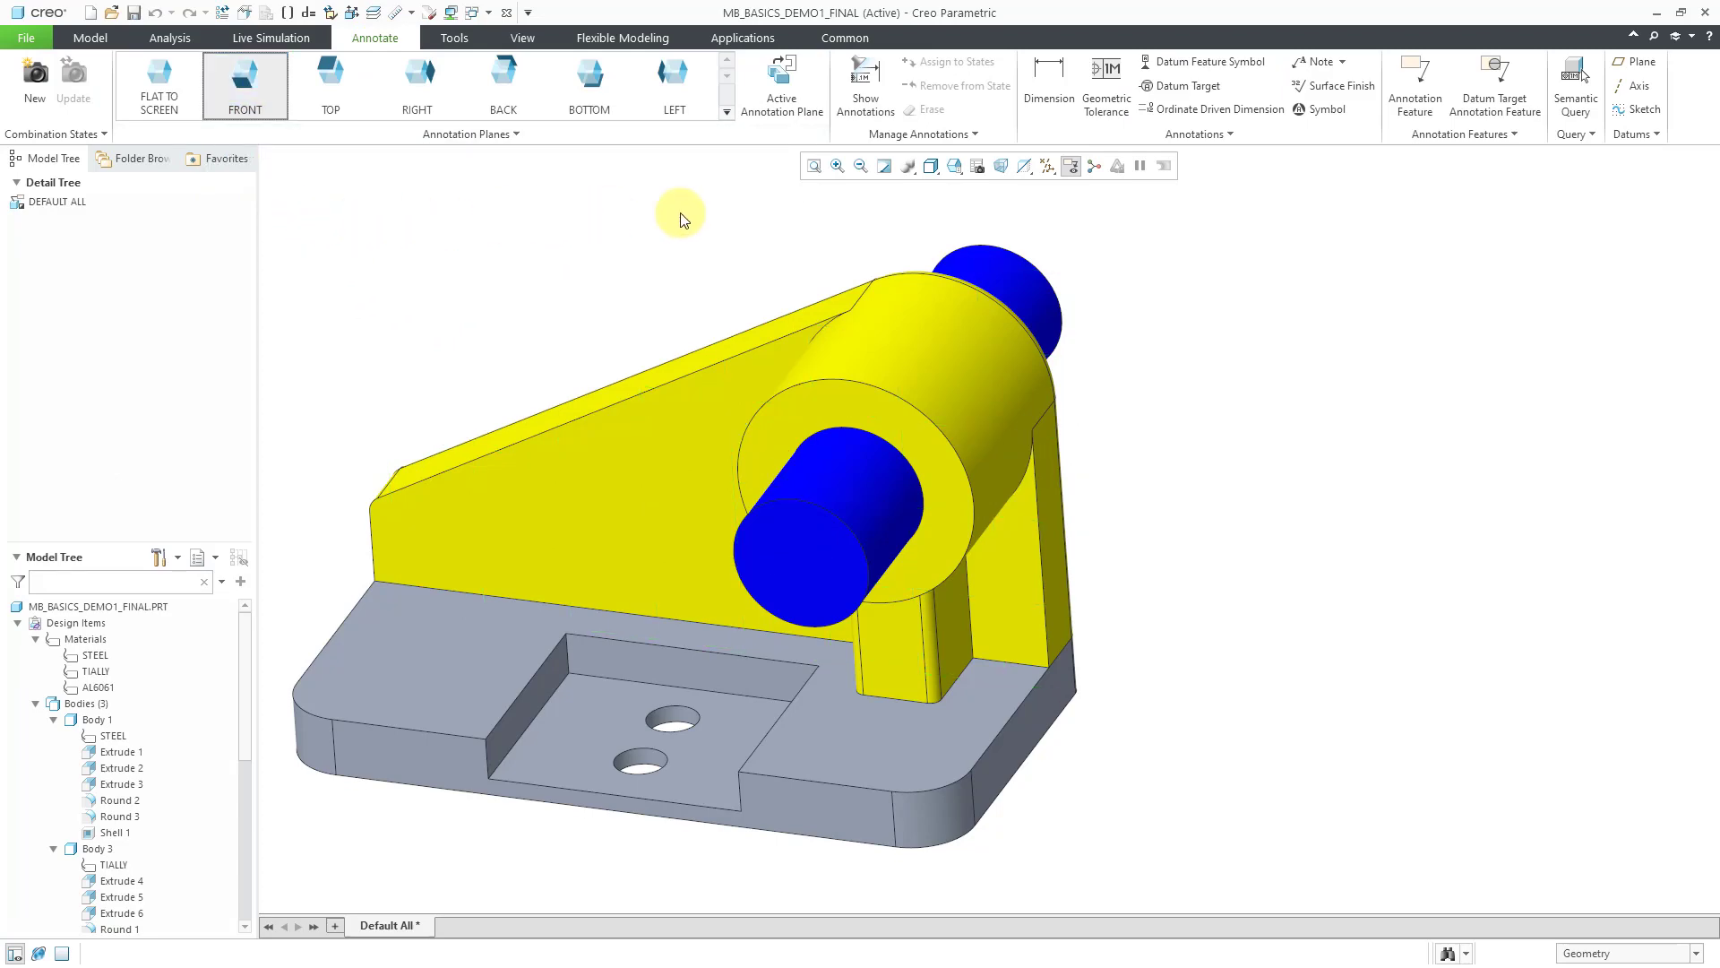
Add a leader note on the base plate's top face with &PTC_ASSIGNED_MATERIAL:ATT_BODY, showing STEEL
click(1344, 61)
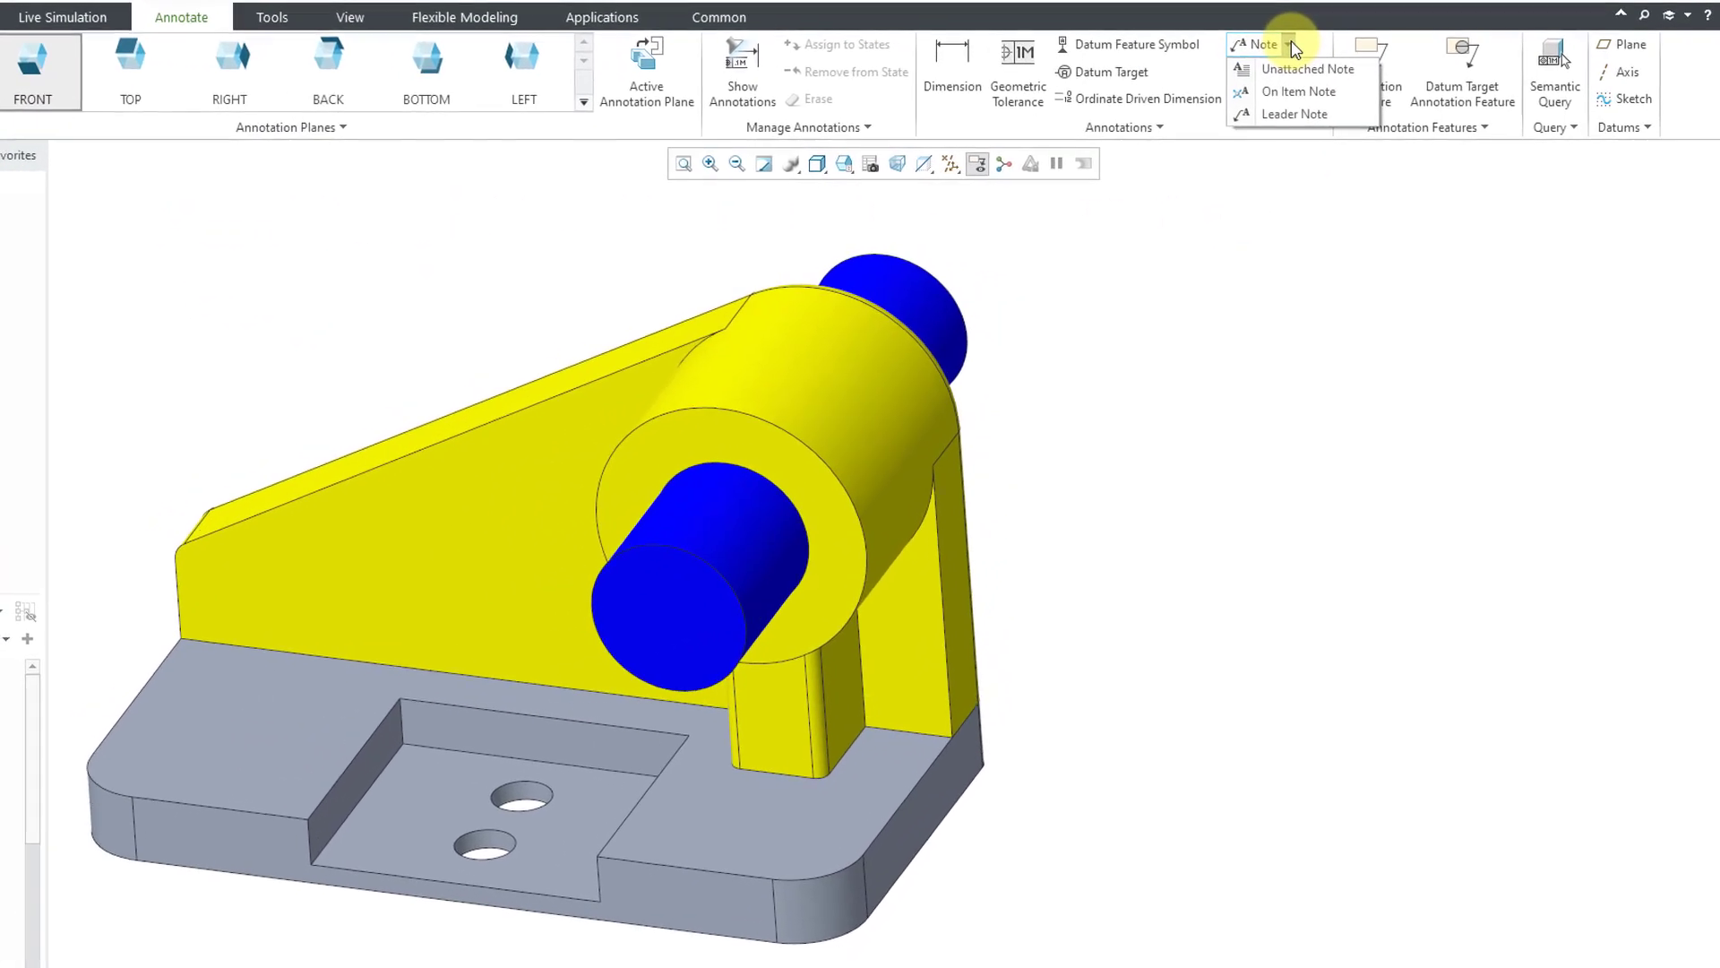
click(1291, 114)
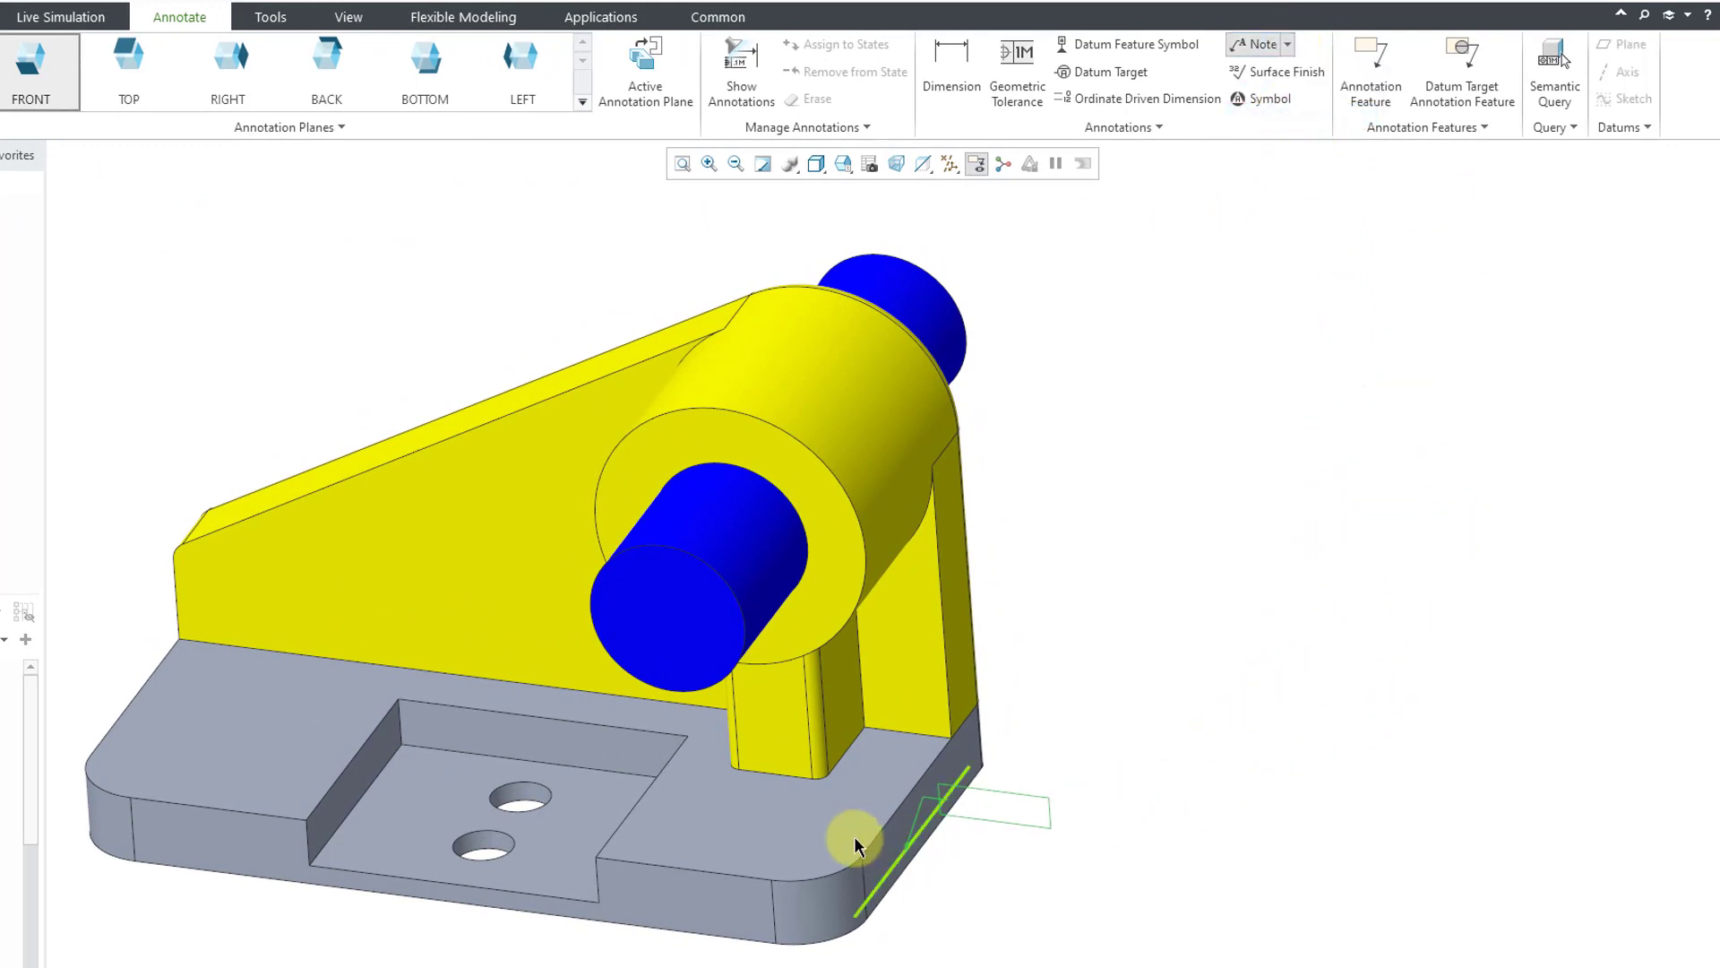
click(826, 829)
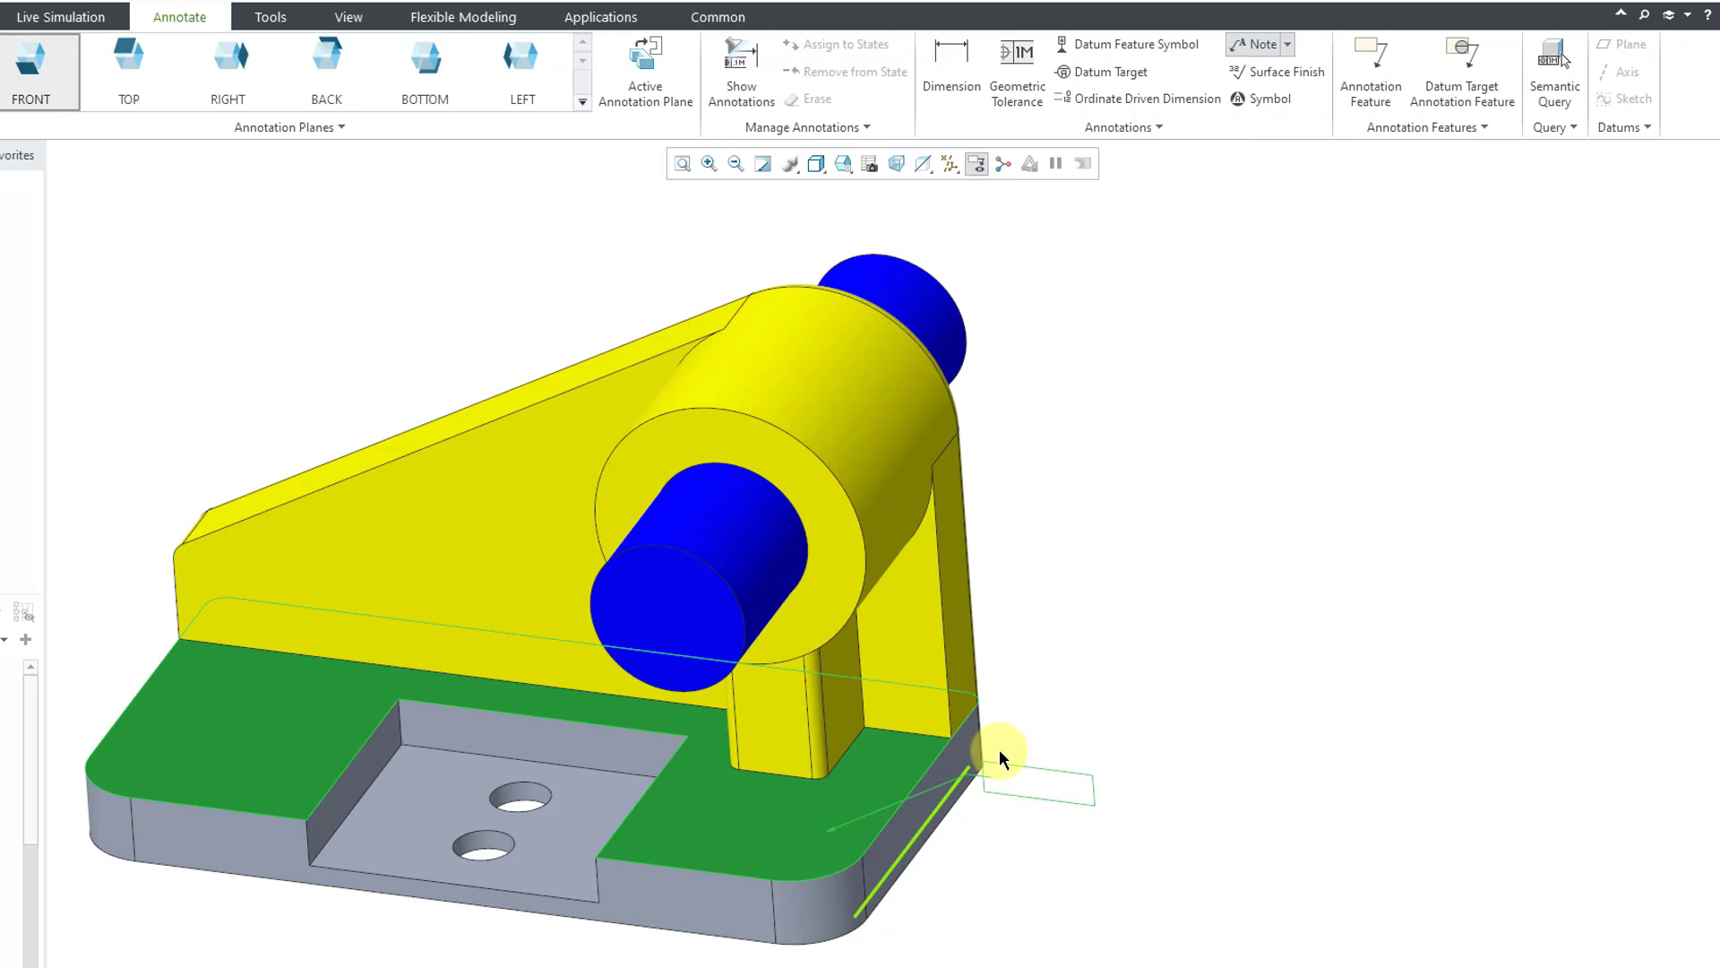
middle_click(1053, 696)
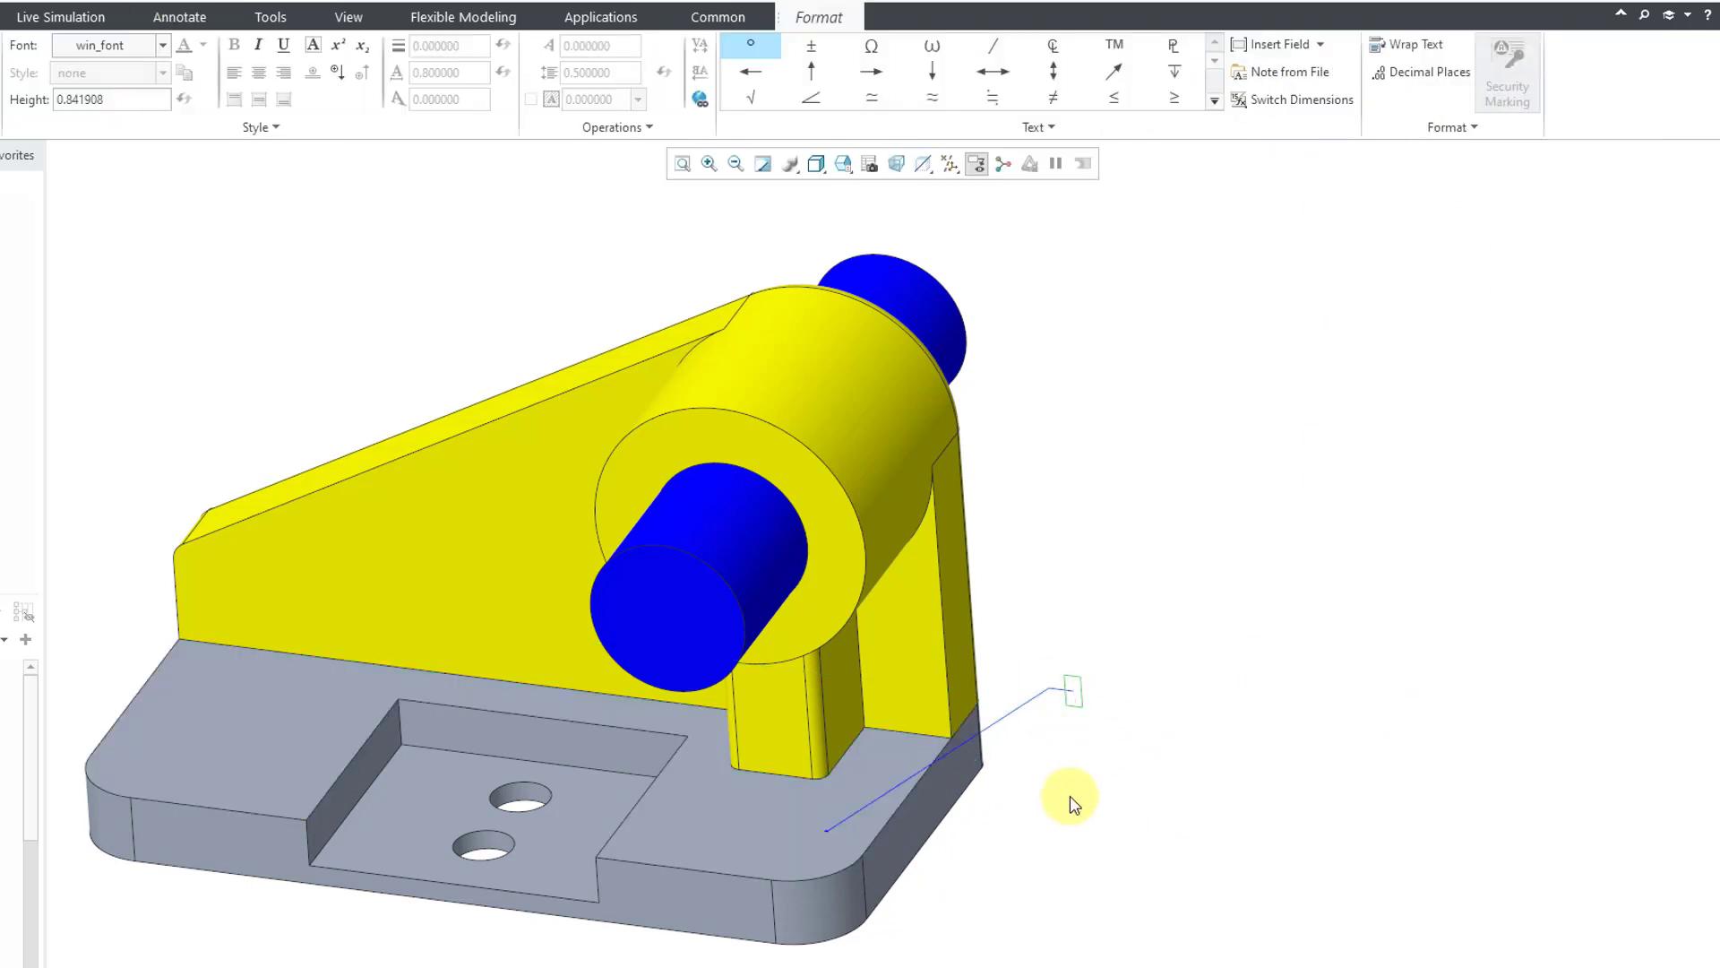
text(&PTC_ASSI)
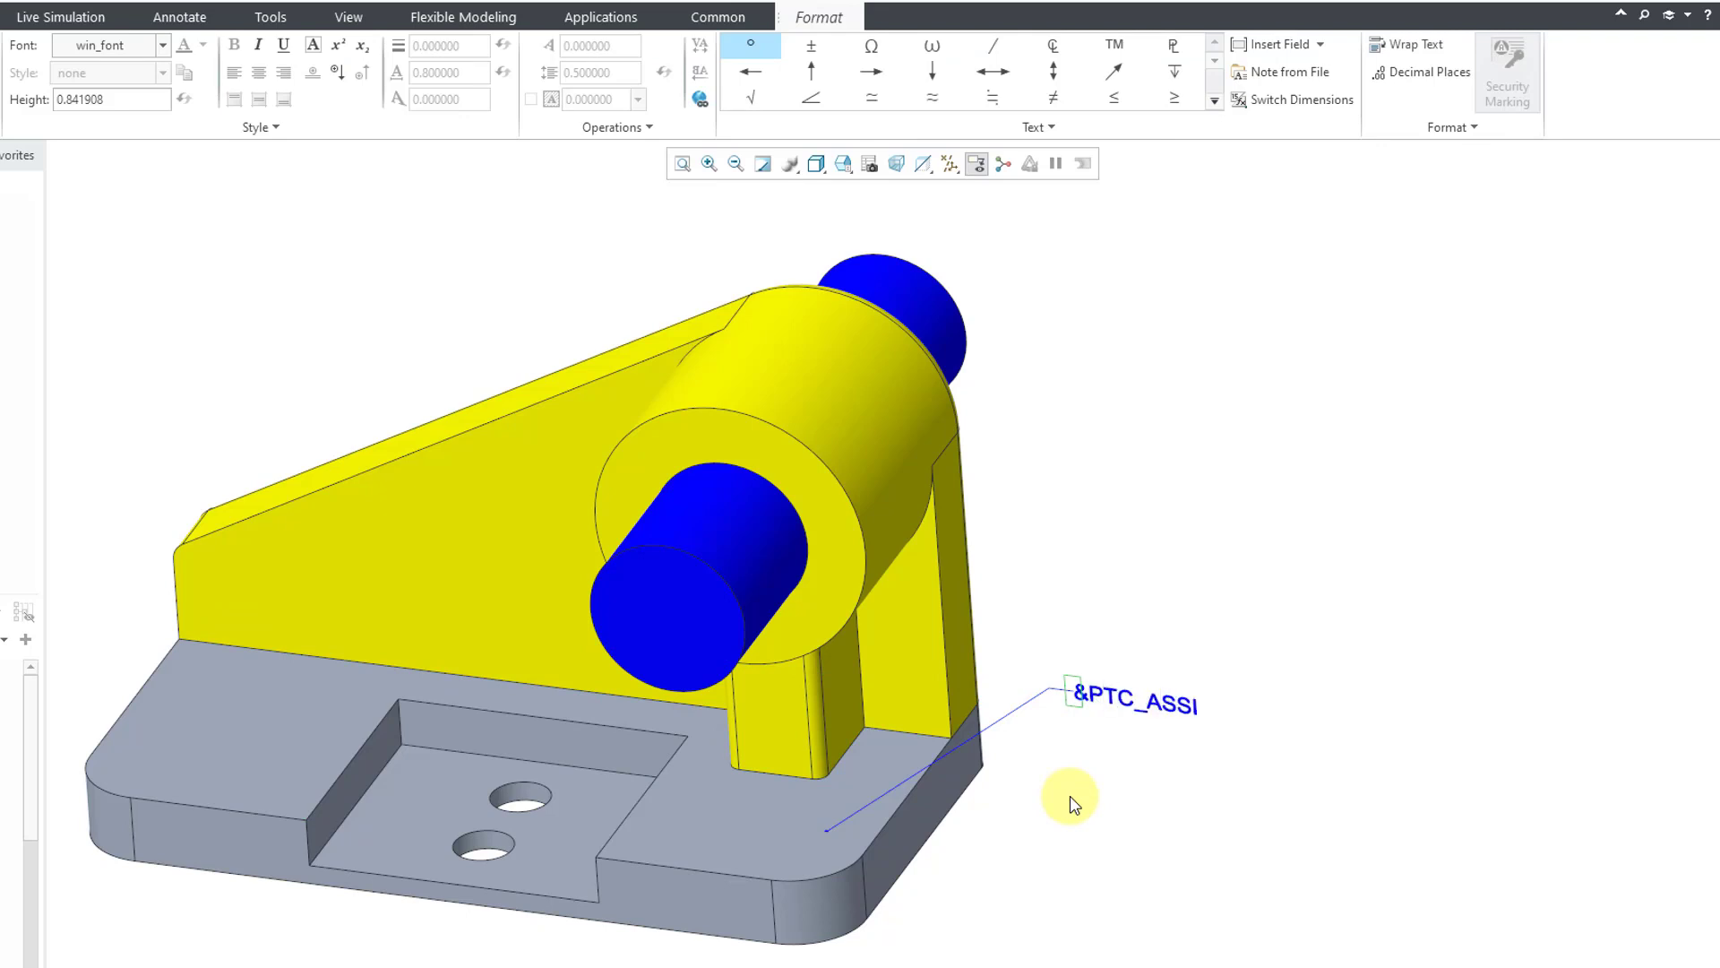
text(GNED_MA)
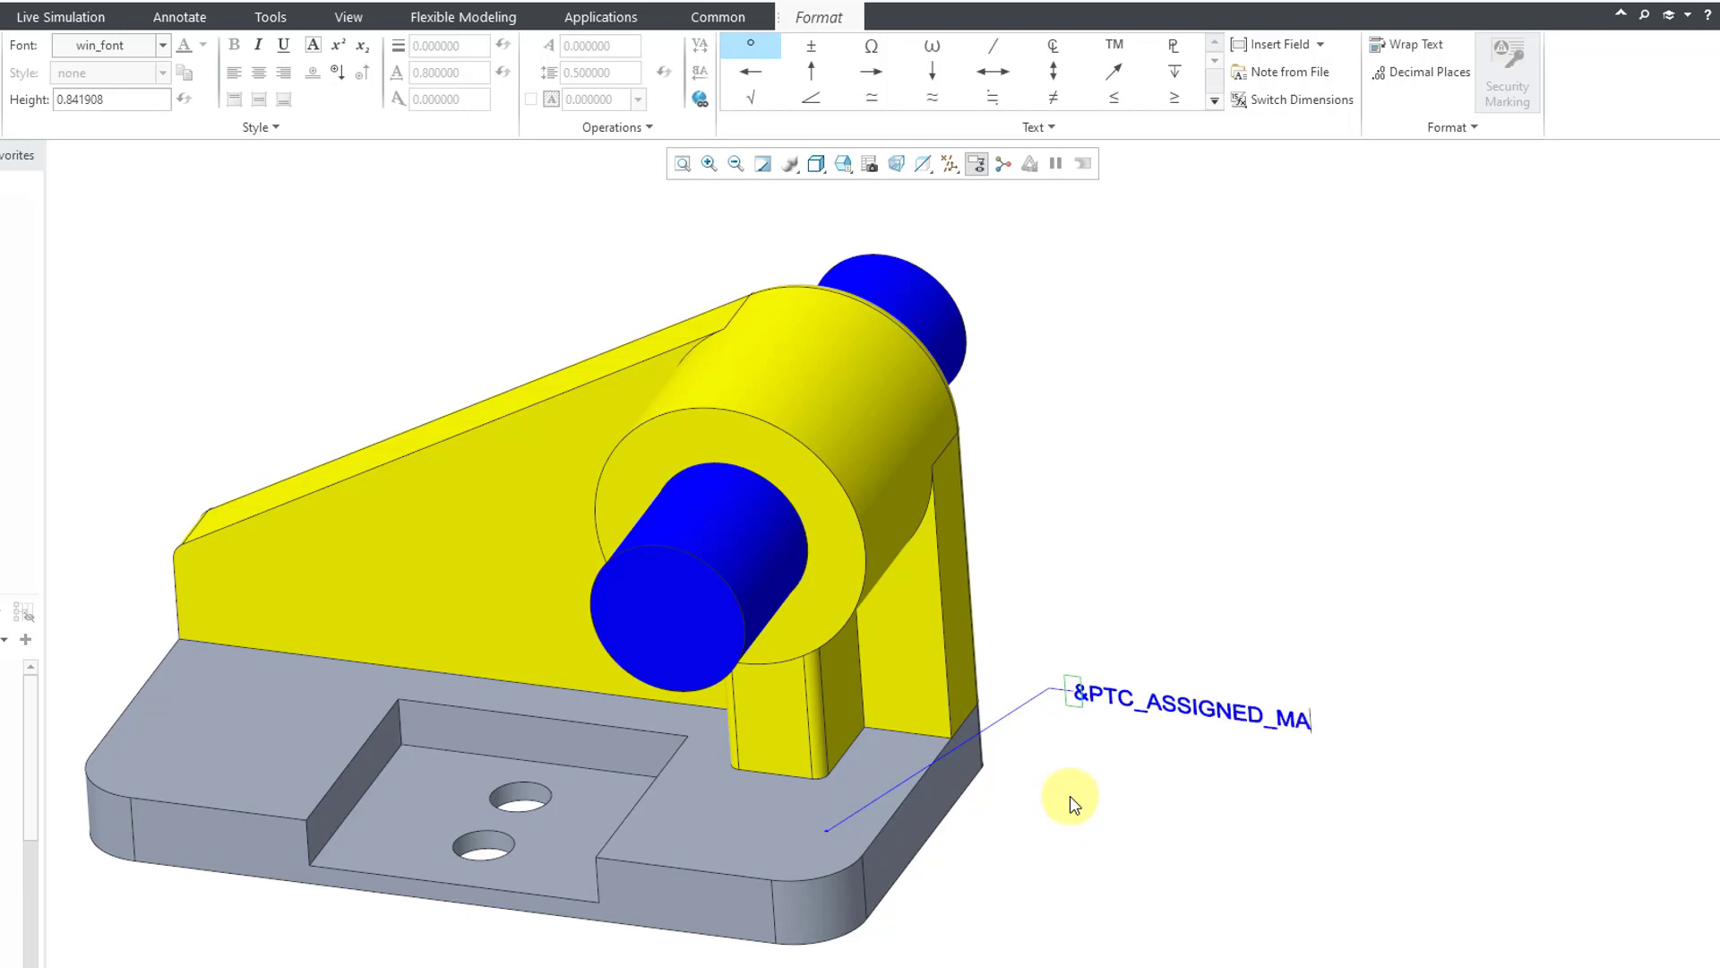
text(TERIAL:A)
text(TT)
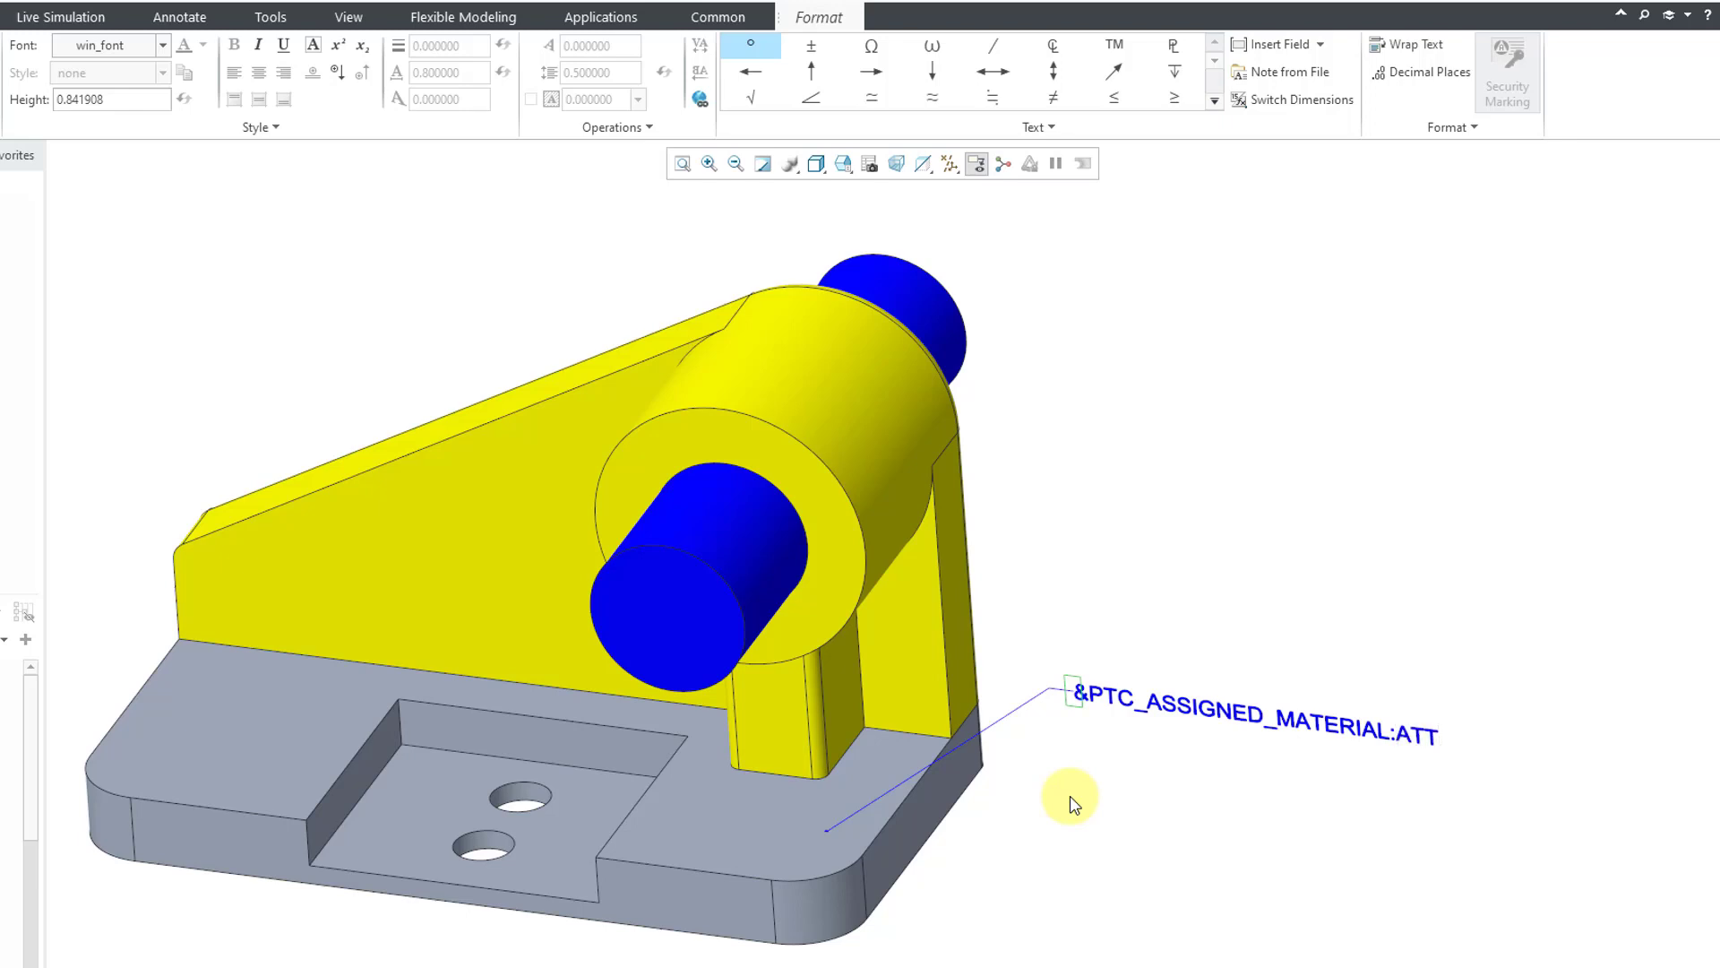
text(_BODY)
click(1069, 799)
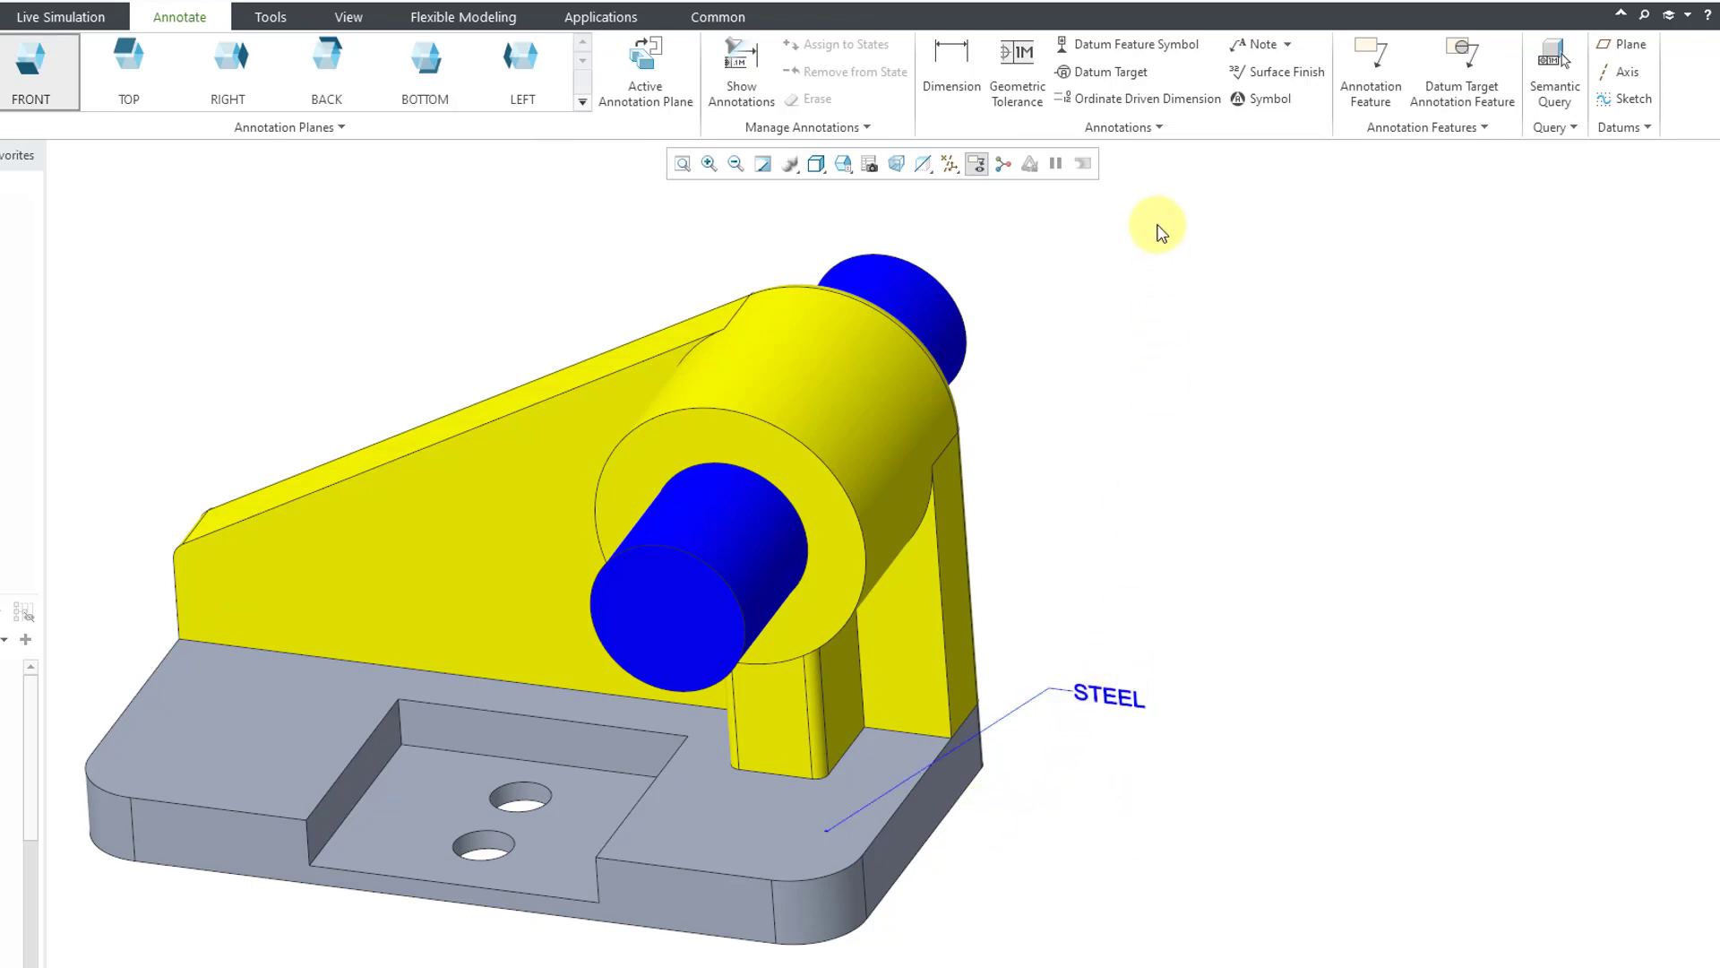
Attach a leader note to the yellow bracket's side face with &PTC_ASSIGNED_MATERIAL:ATT_BODY, showing TIALLY
click(1259, 44)
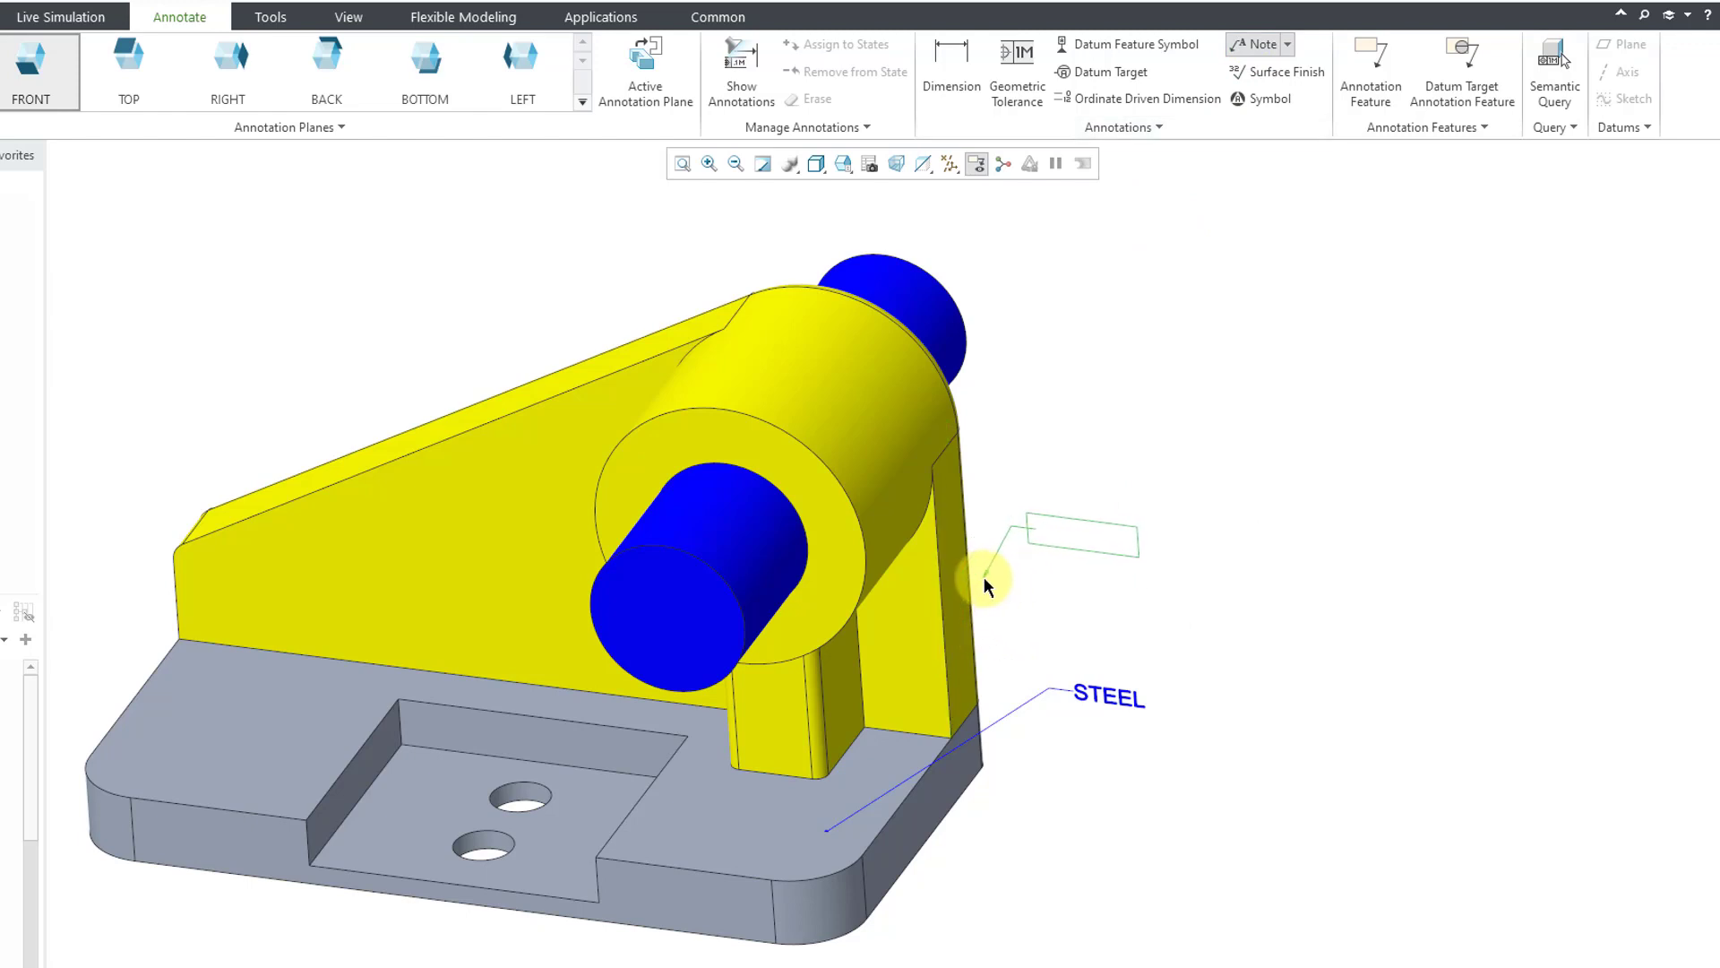
scroll(981, 719, down, 4)
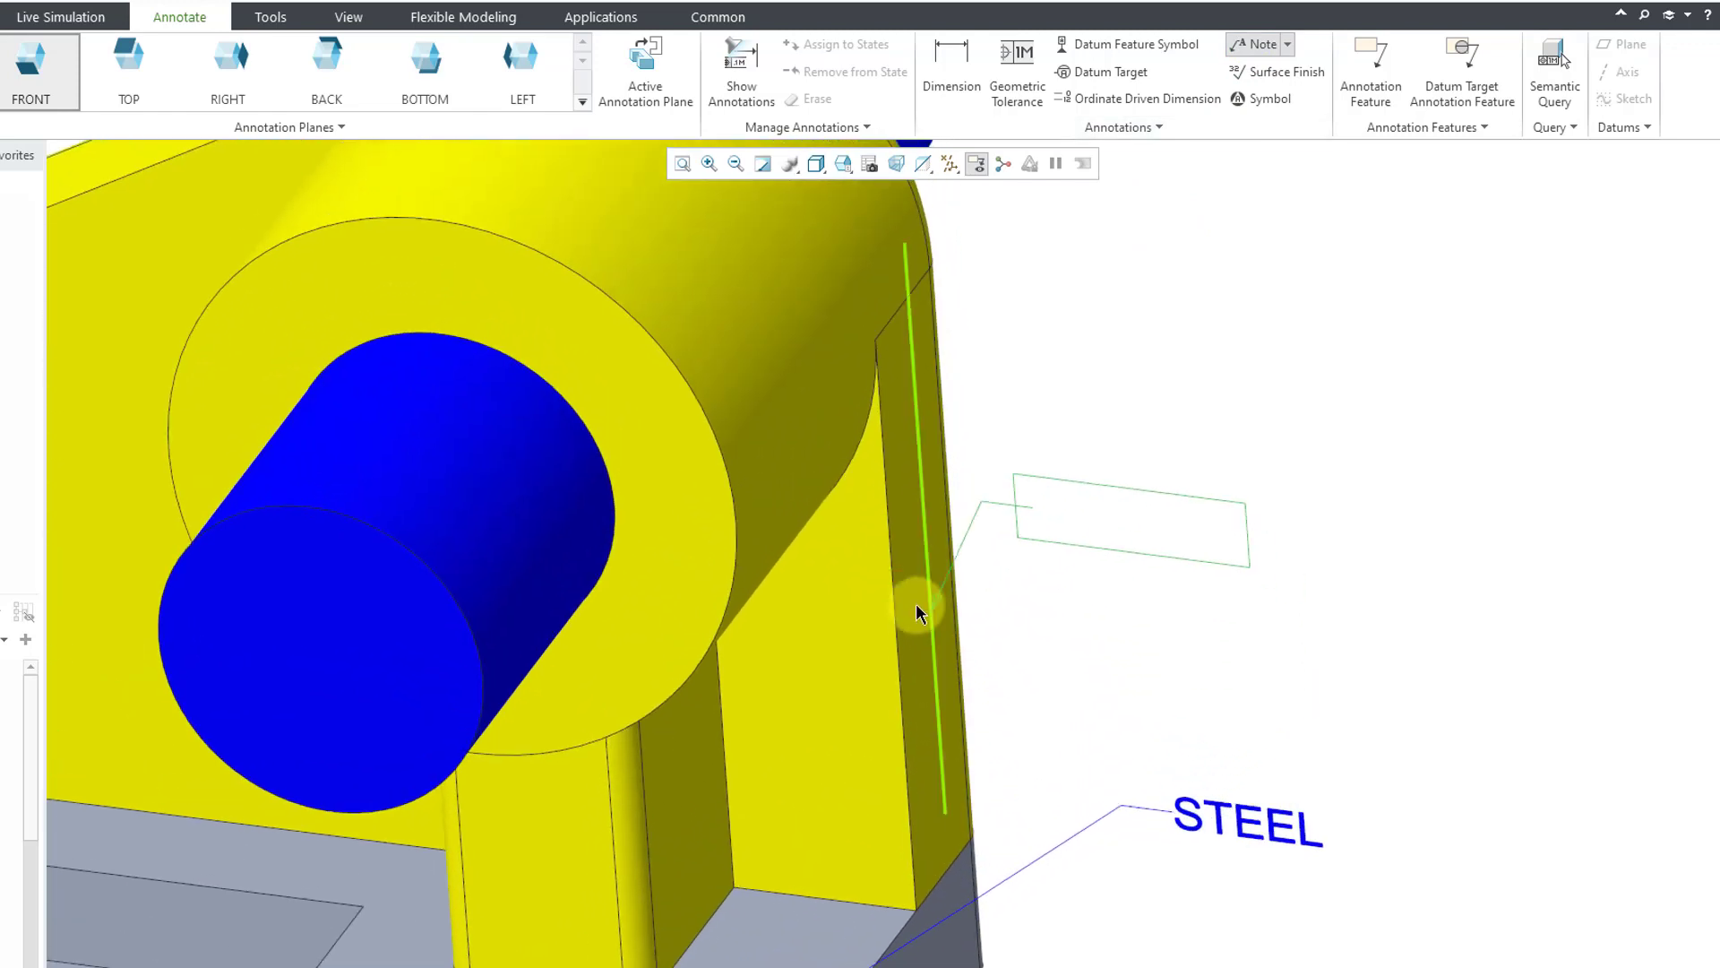
scroll(914, 591, up, 2)
scroll(947, 638, up, 3)
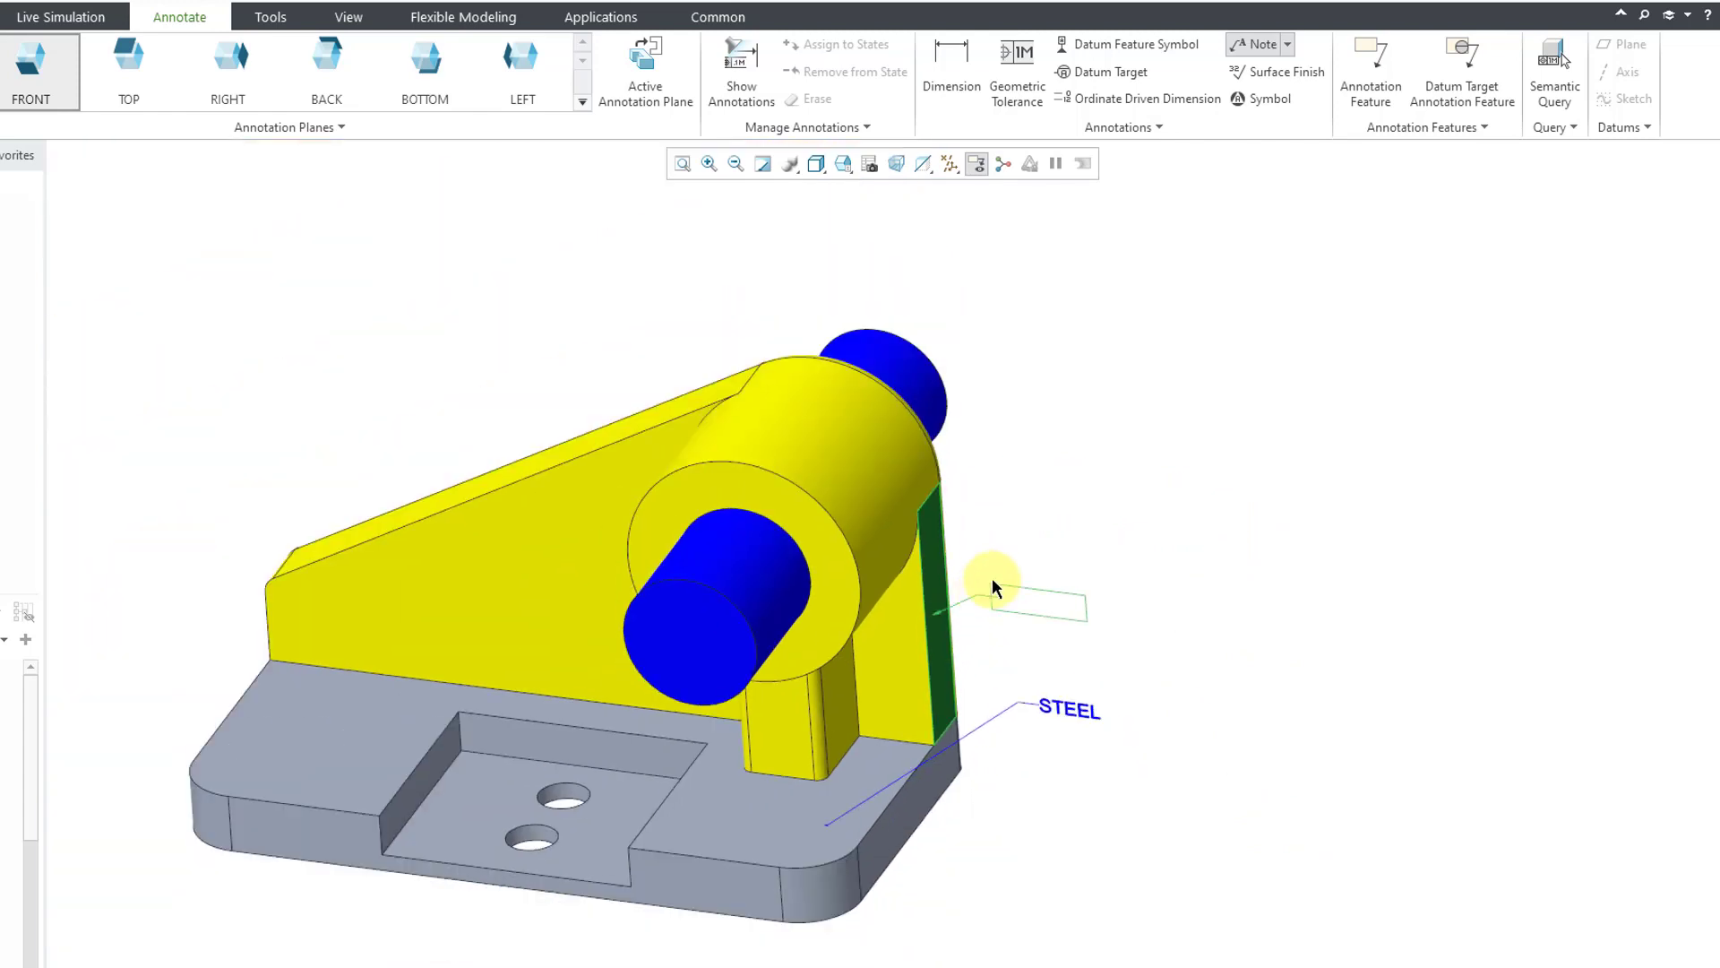
click(1008, 561)
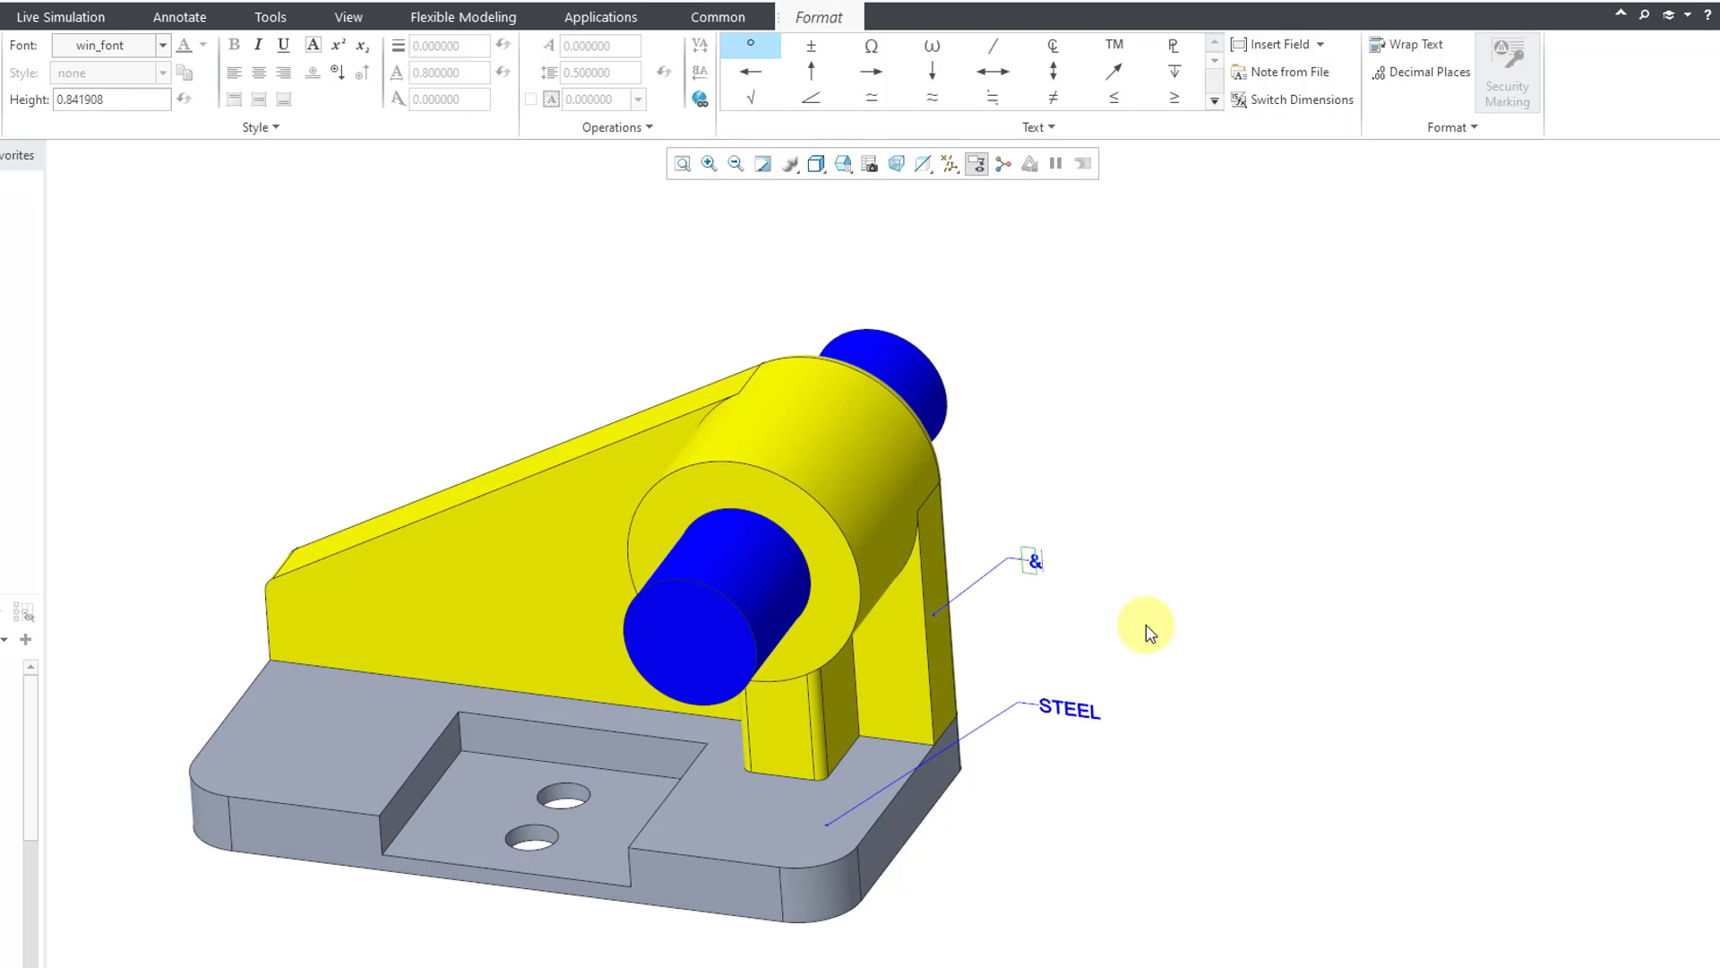
text(&PTC_ASSIGNED_MATERIAL:A)
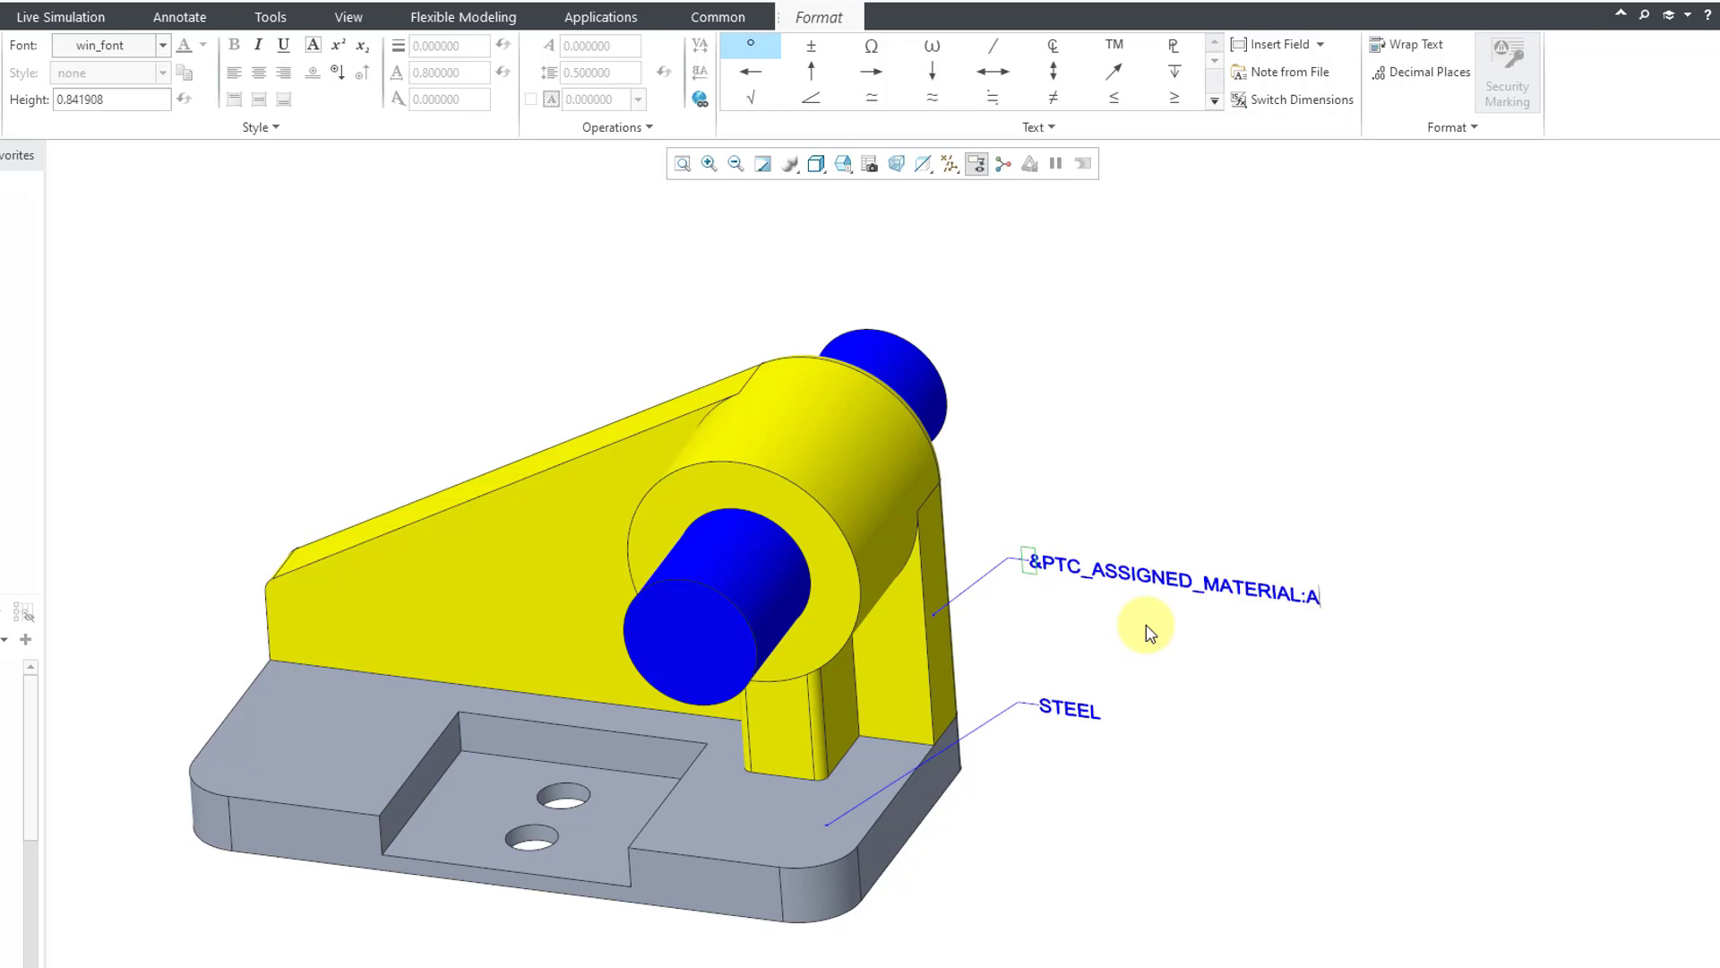
text(TT_BODY)
click(1147, 626)
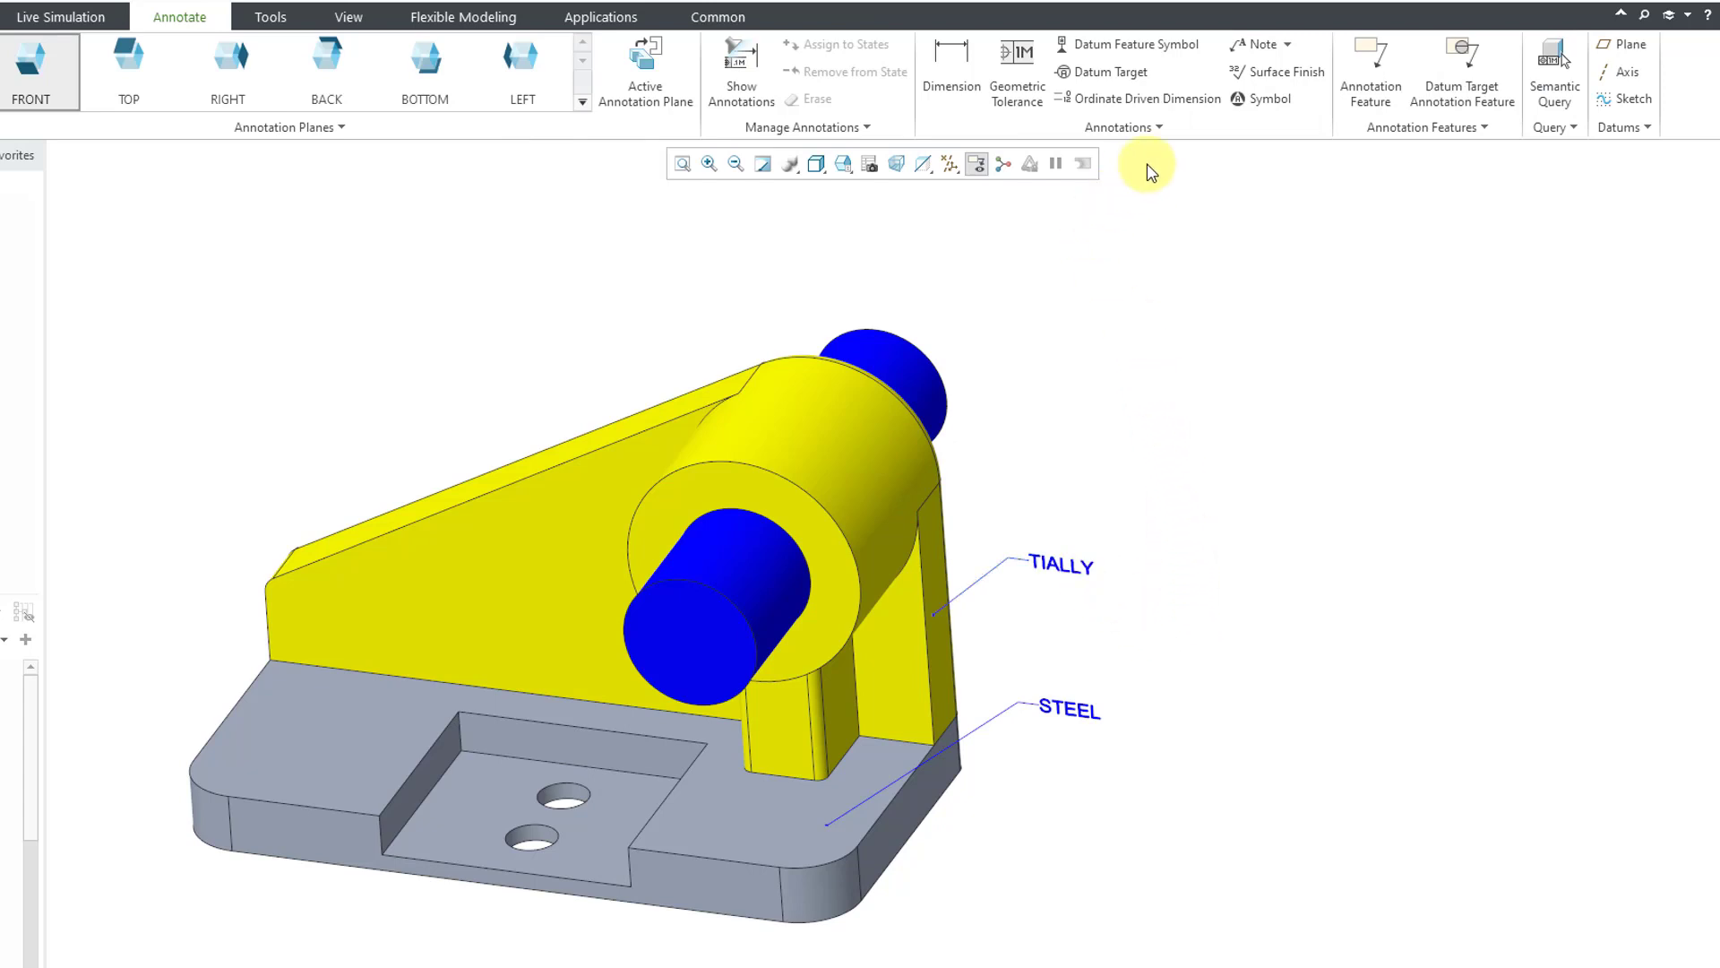
Add a leader note on the blue pin with the assigned-material parameter, showing AL6061
click(1254, 46)
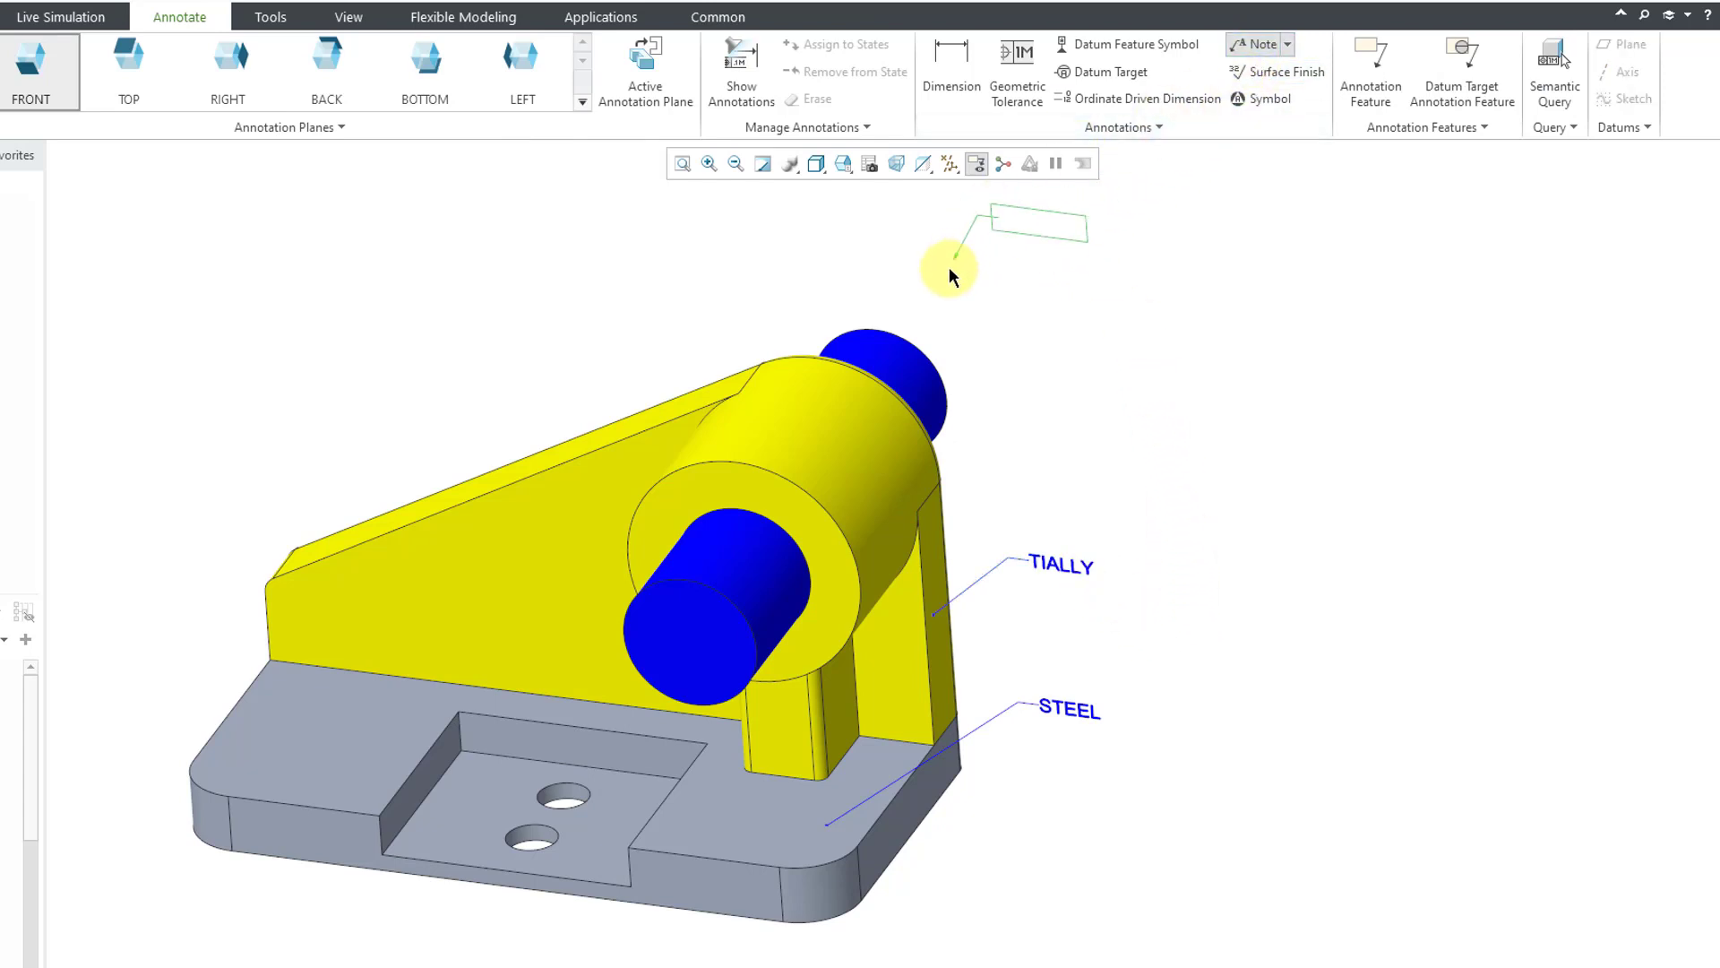
click(892, 351)
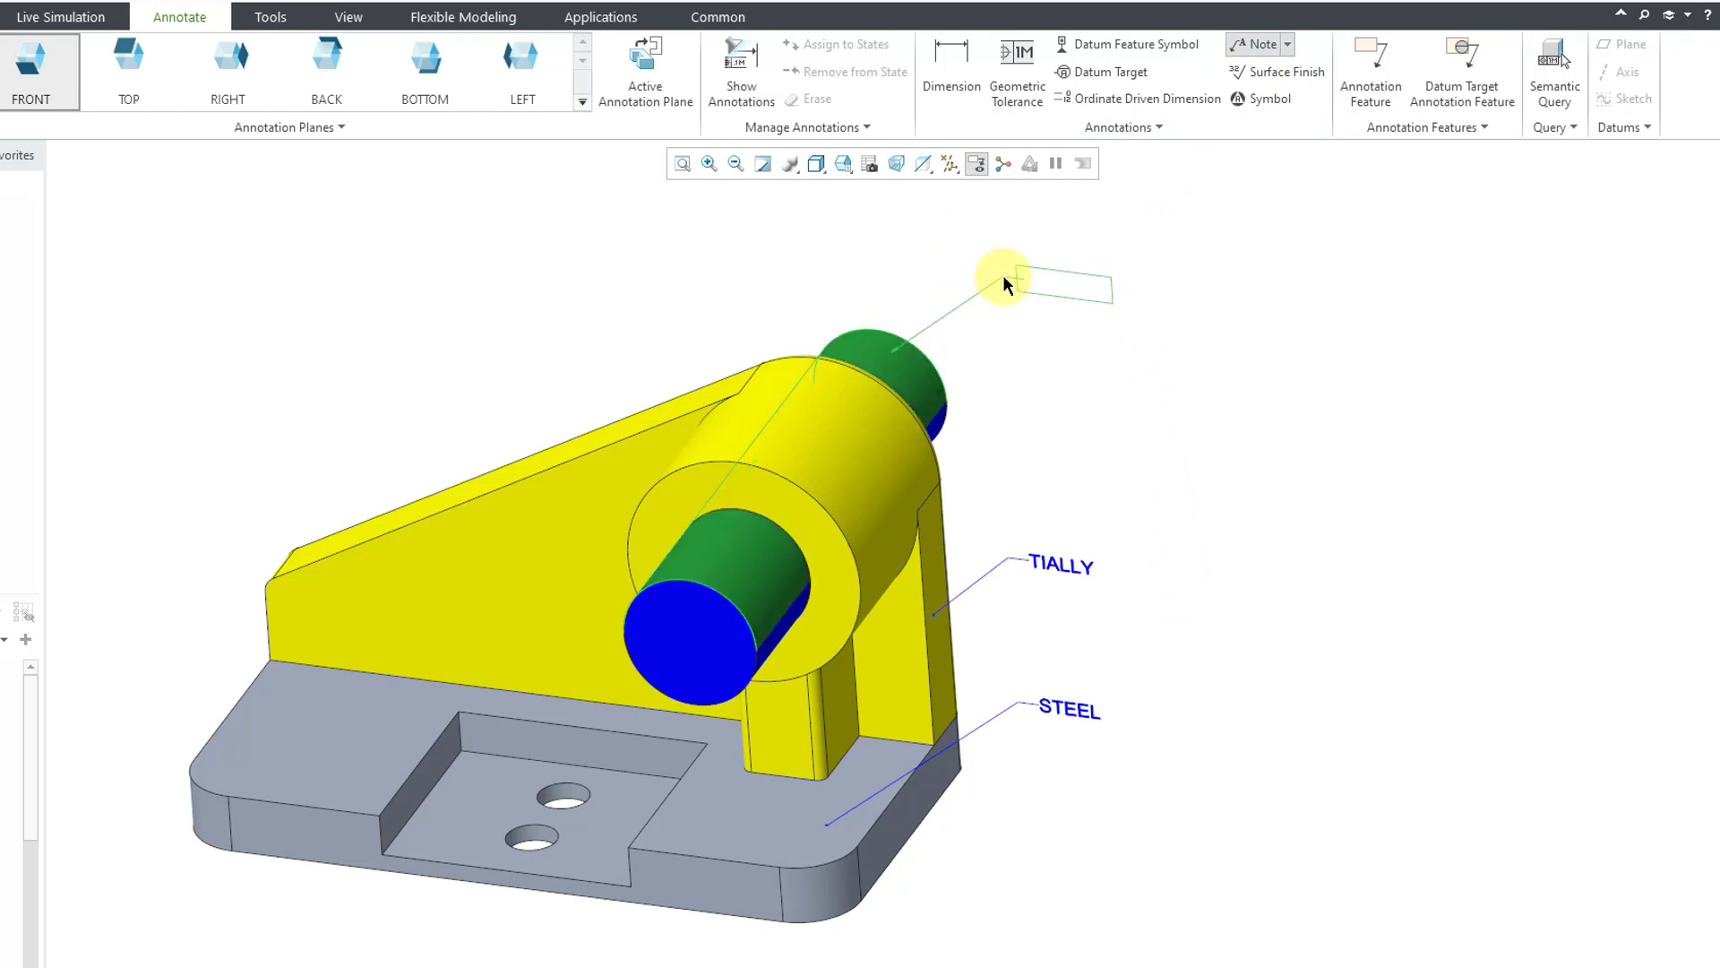
click(1002, 273)
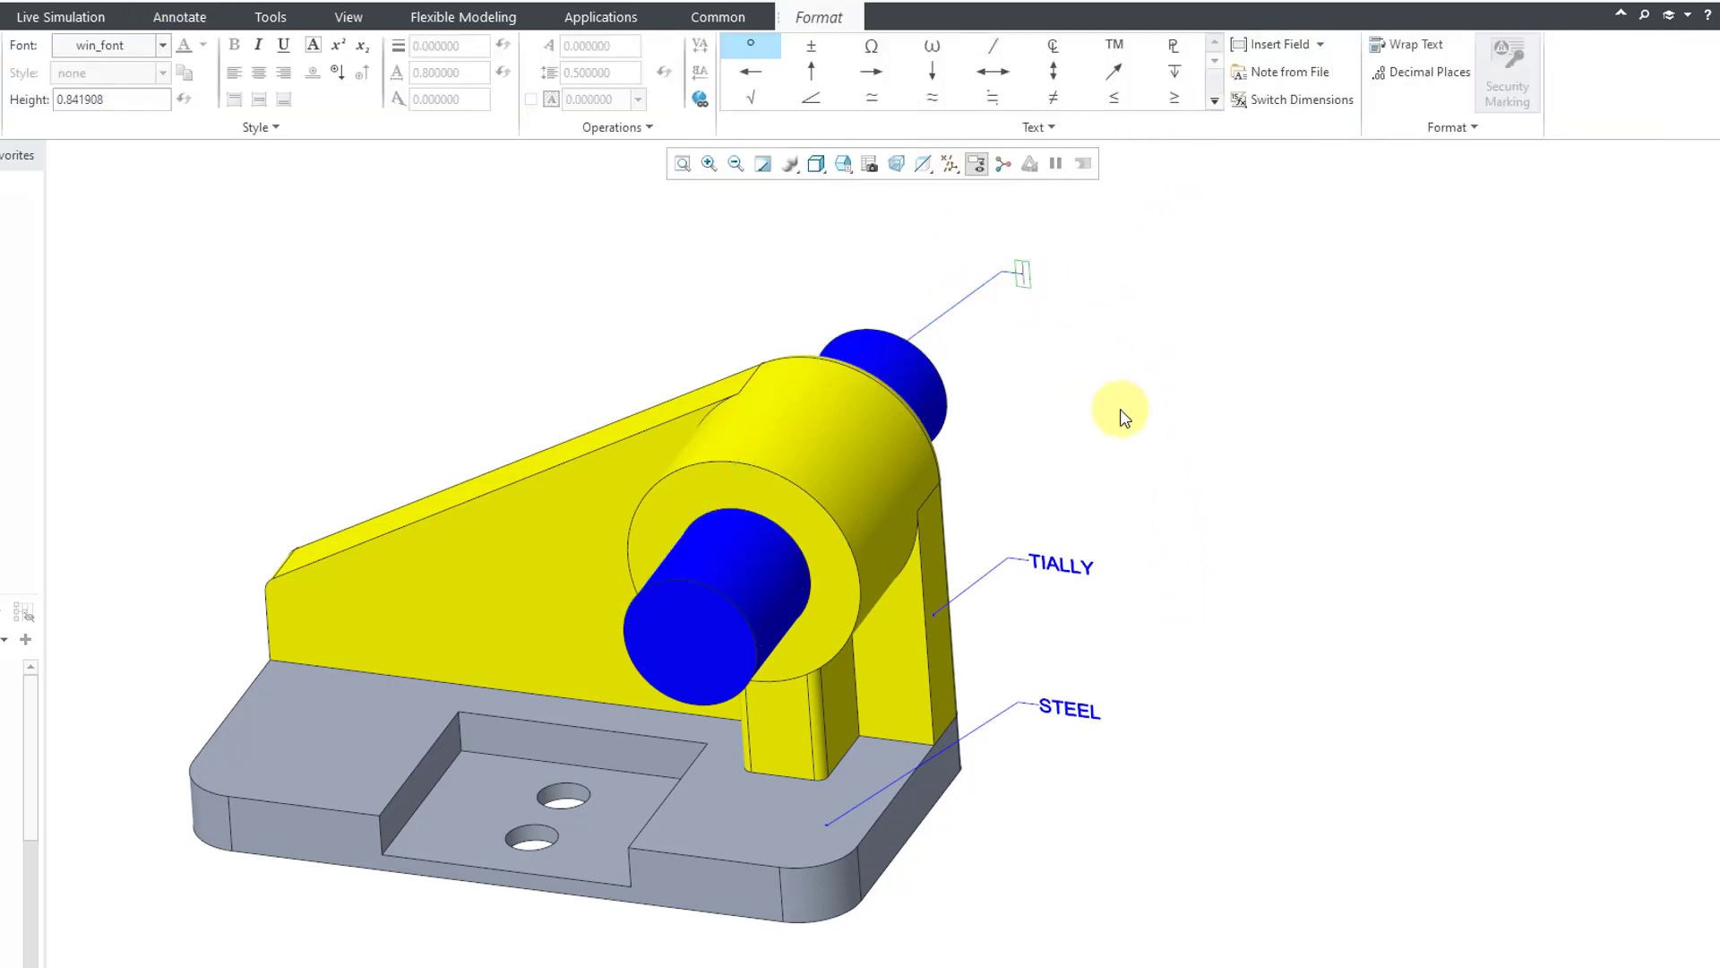
text(&PTC_ASSIGNED)
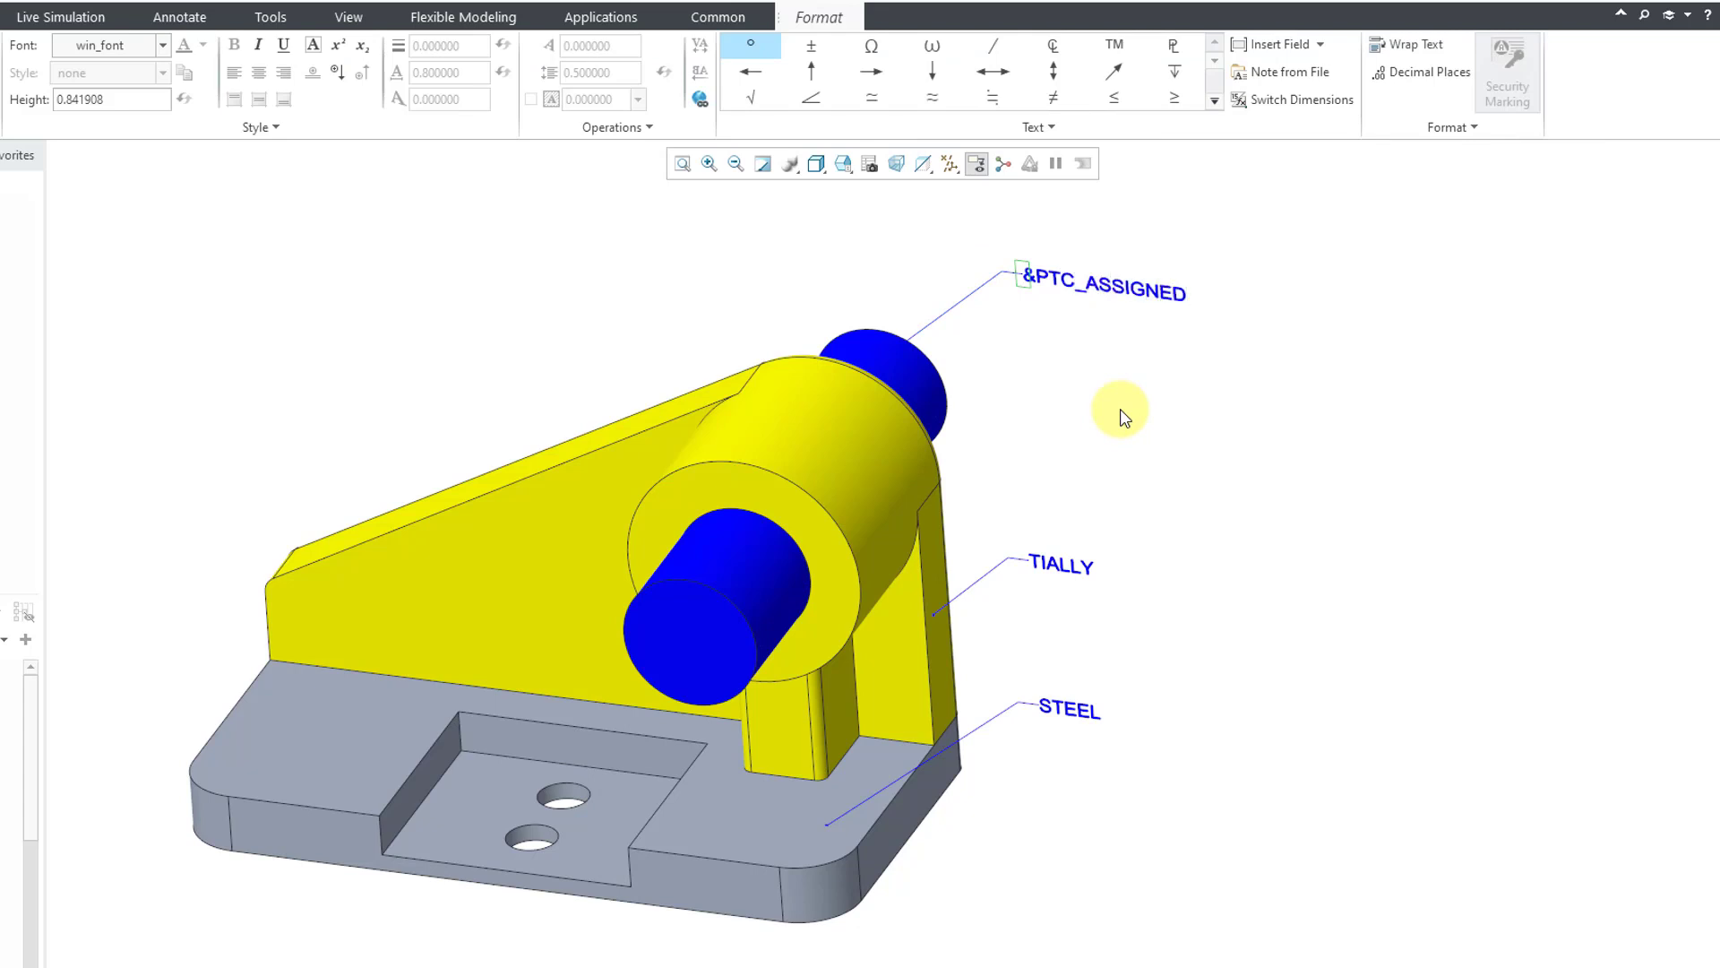
text(_MATERIAL:ATT_B)
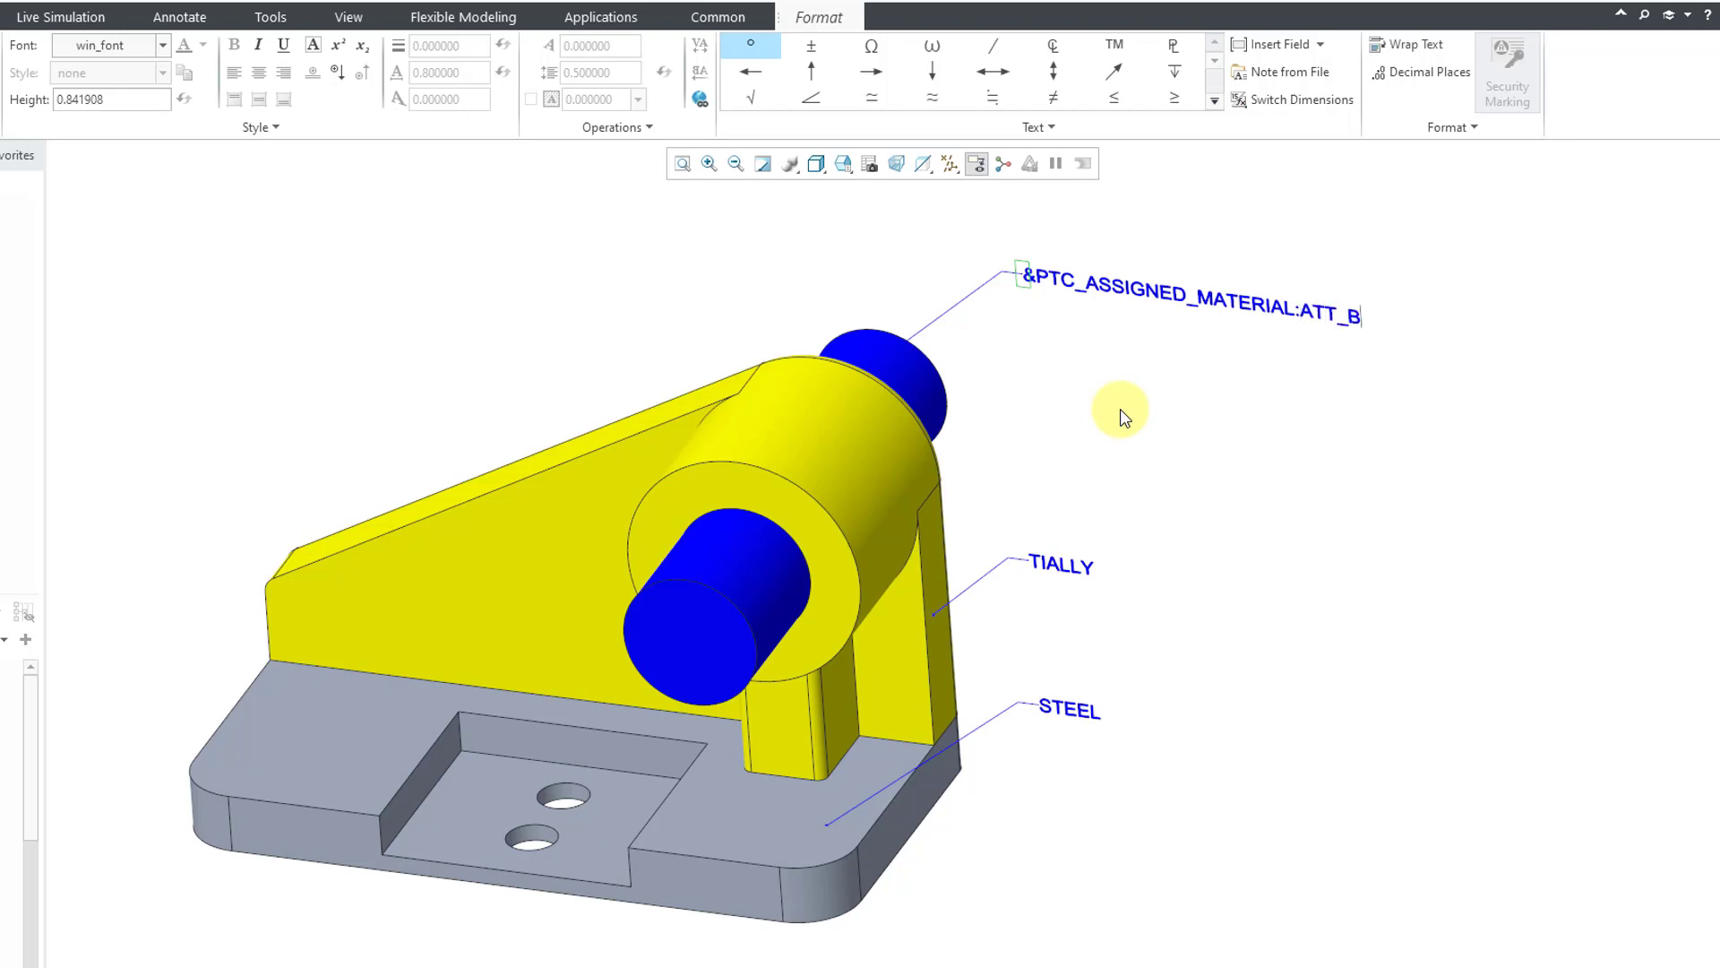
text(ODY)
click(1125, 416)
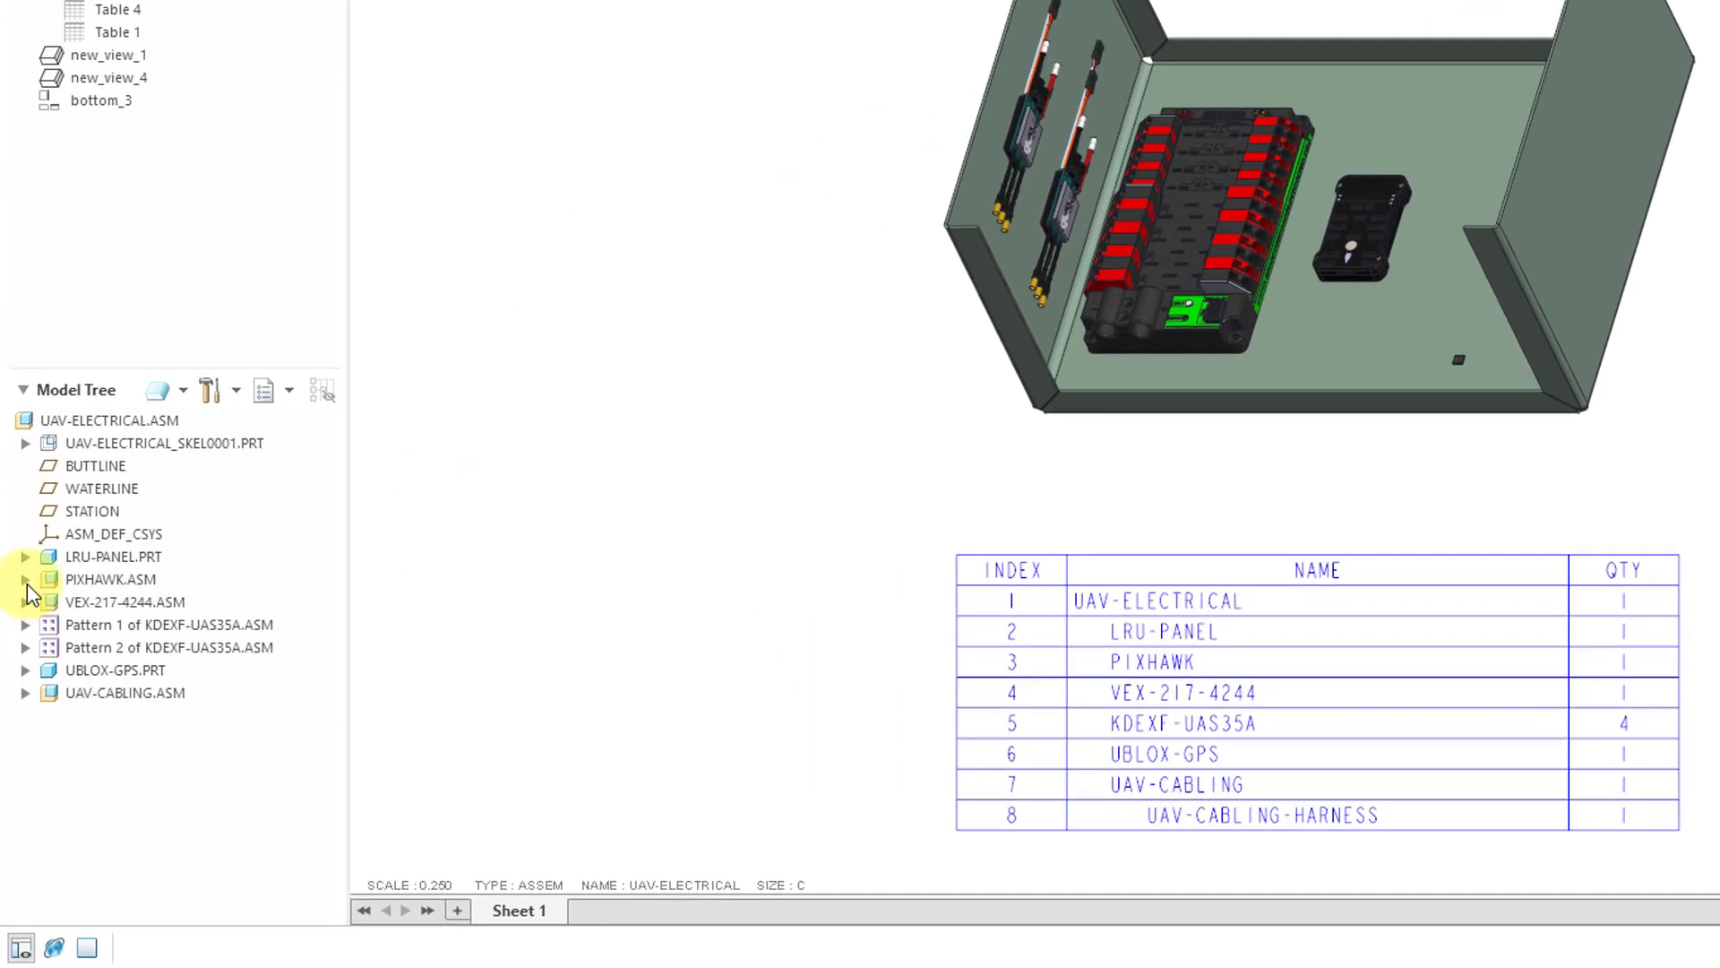
Expand PIXHAWK.ASM and its PIXHAWK_APM subassembly in the Model Tree, then collapse them again
click(26, 580)
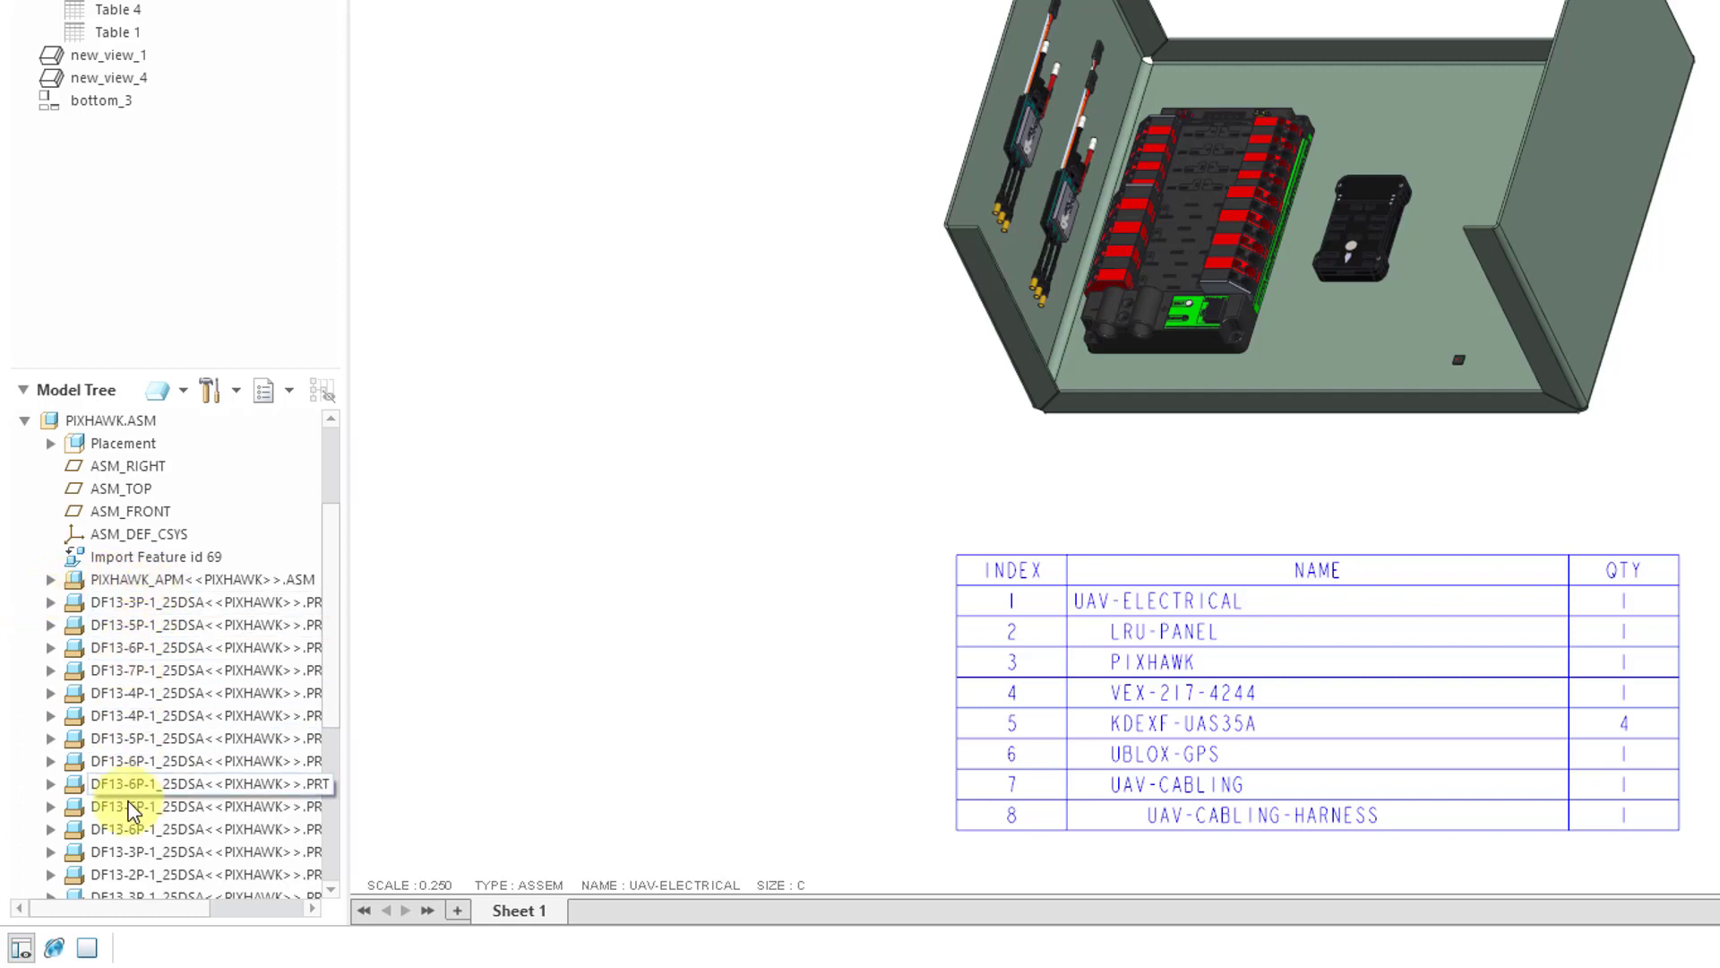
click(50, 581)
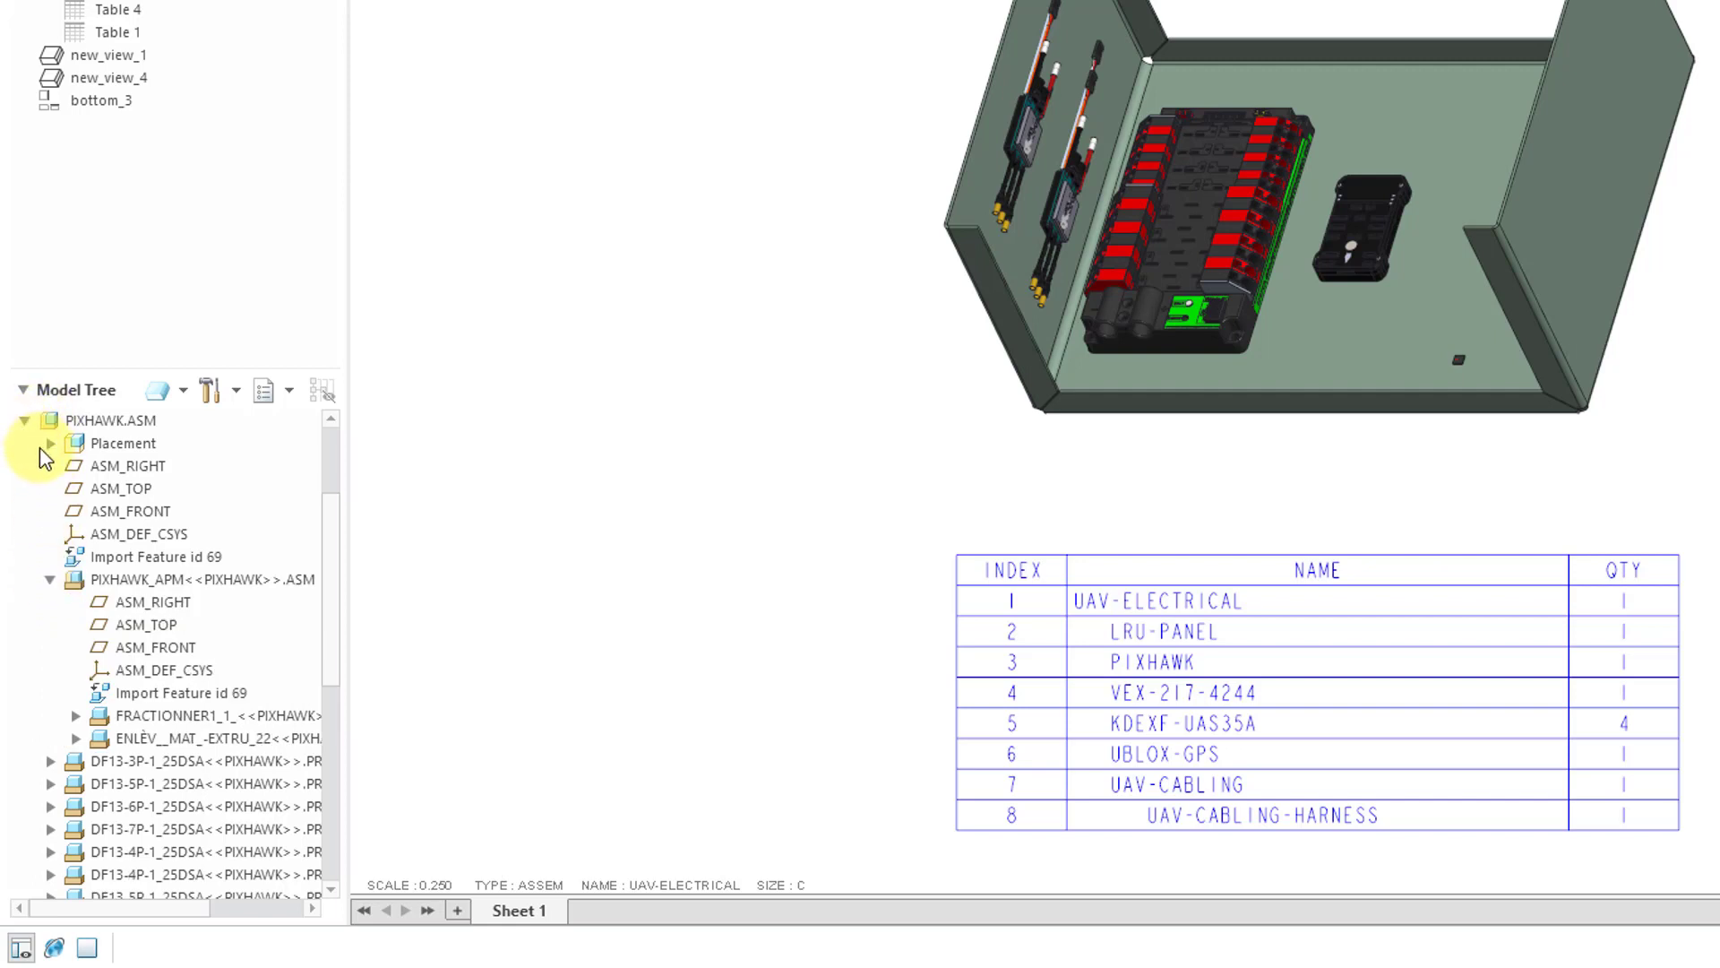
click(24, 421)
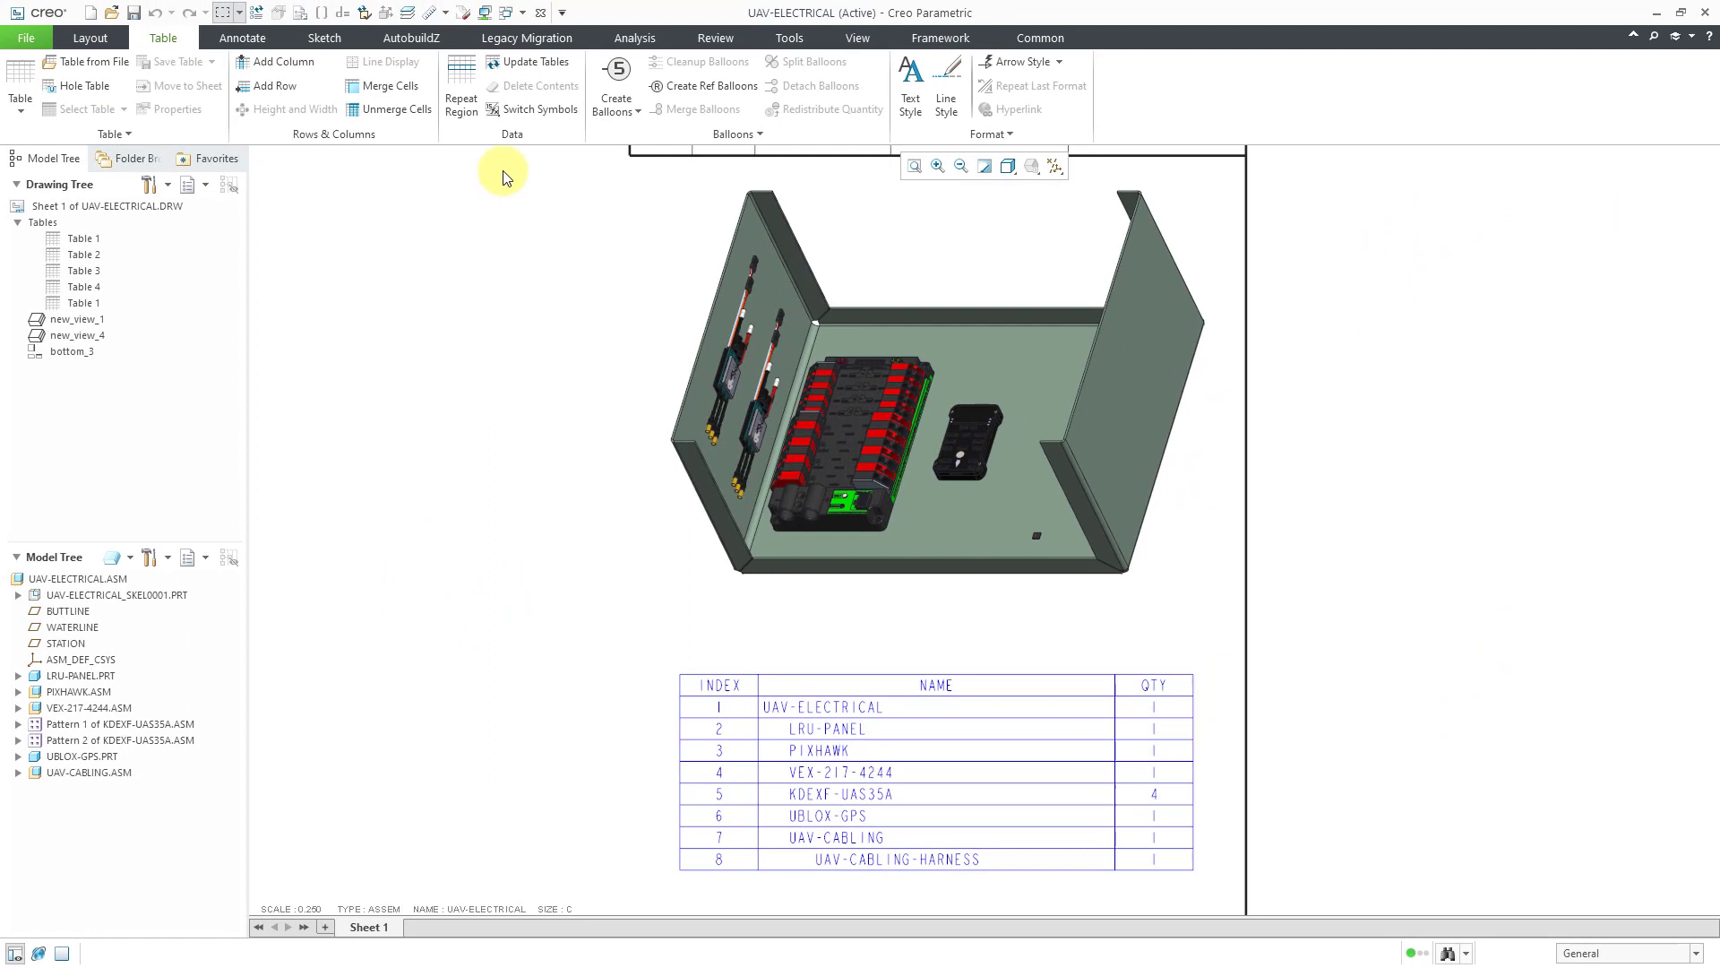
Set the BOM table's repeat region attributes to Incl Embedded so PIXHAWK's sub-parts list as rows
click(462, 105)
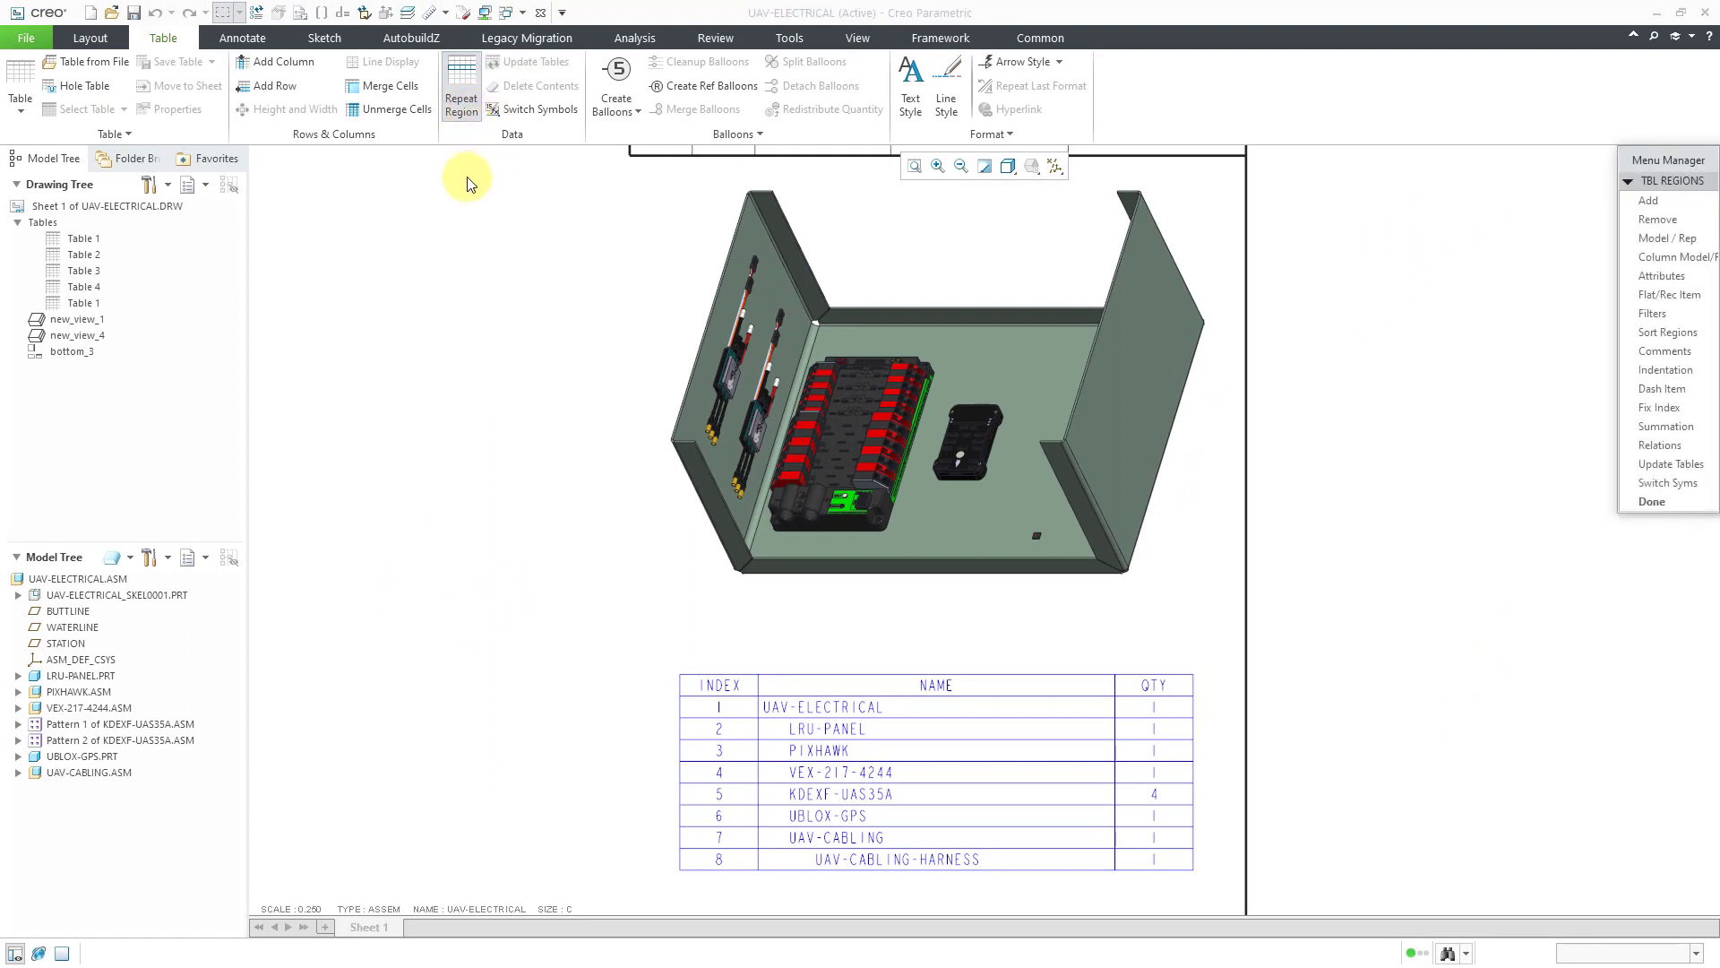
click(1662, 276)
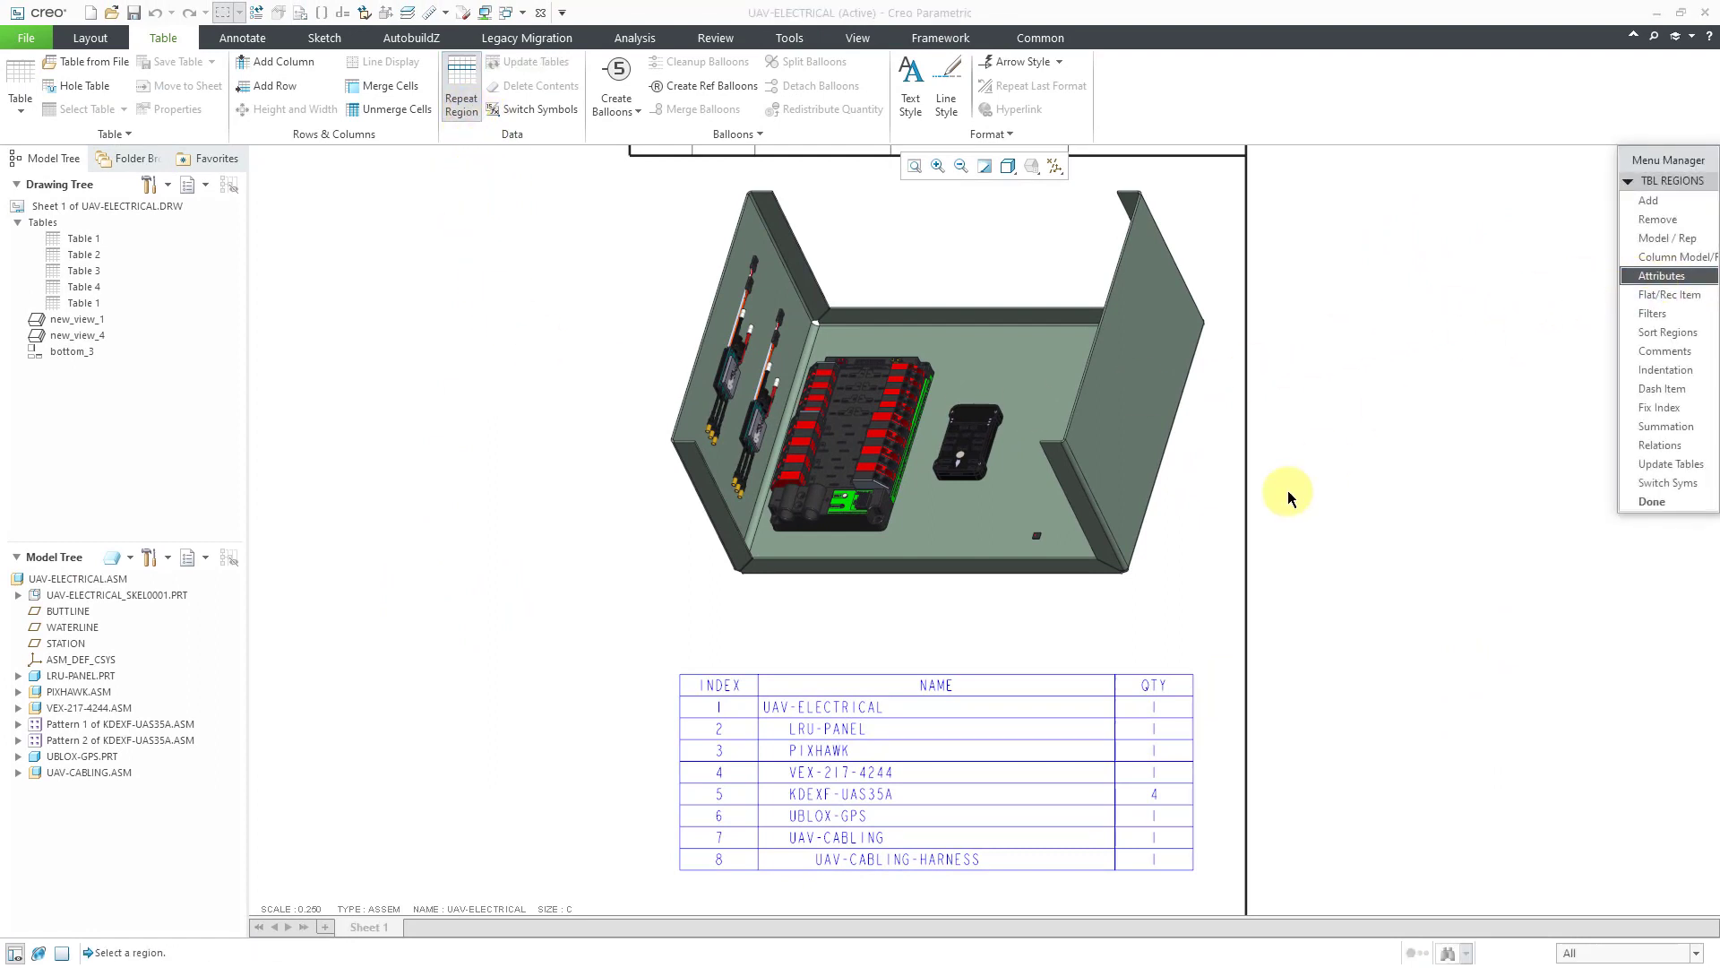
click(1046, 752)
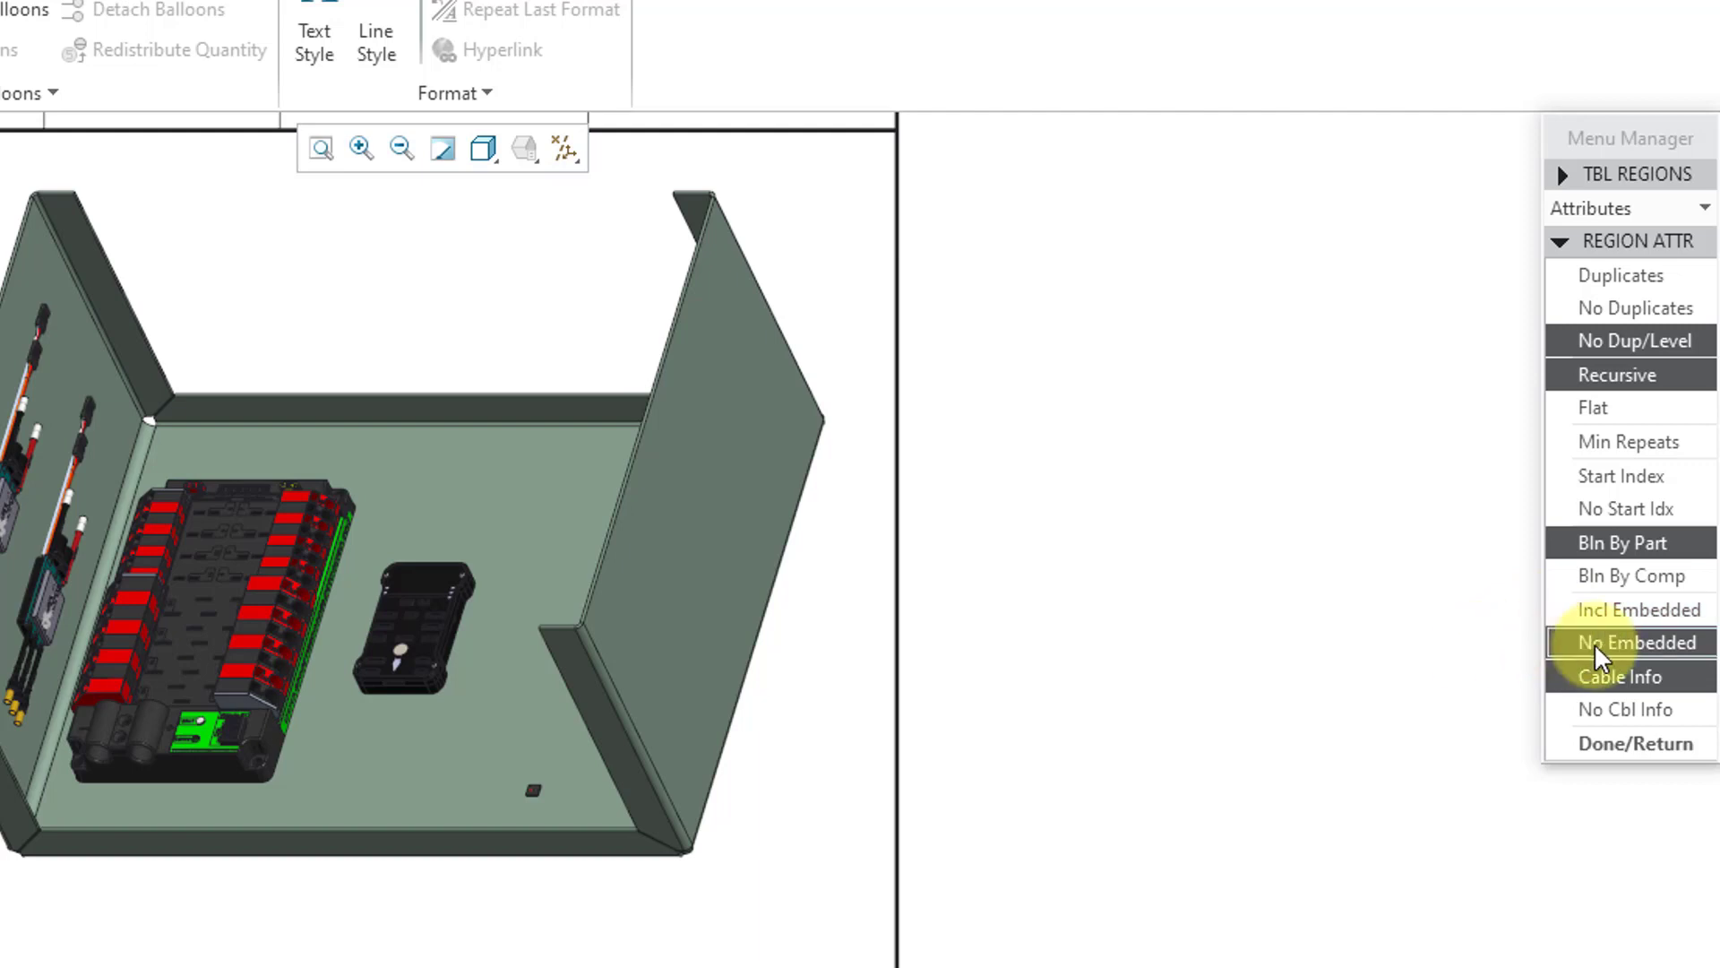
click(1594, 611)
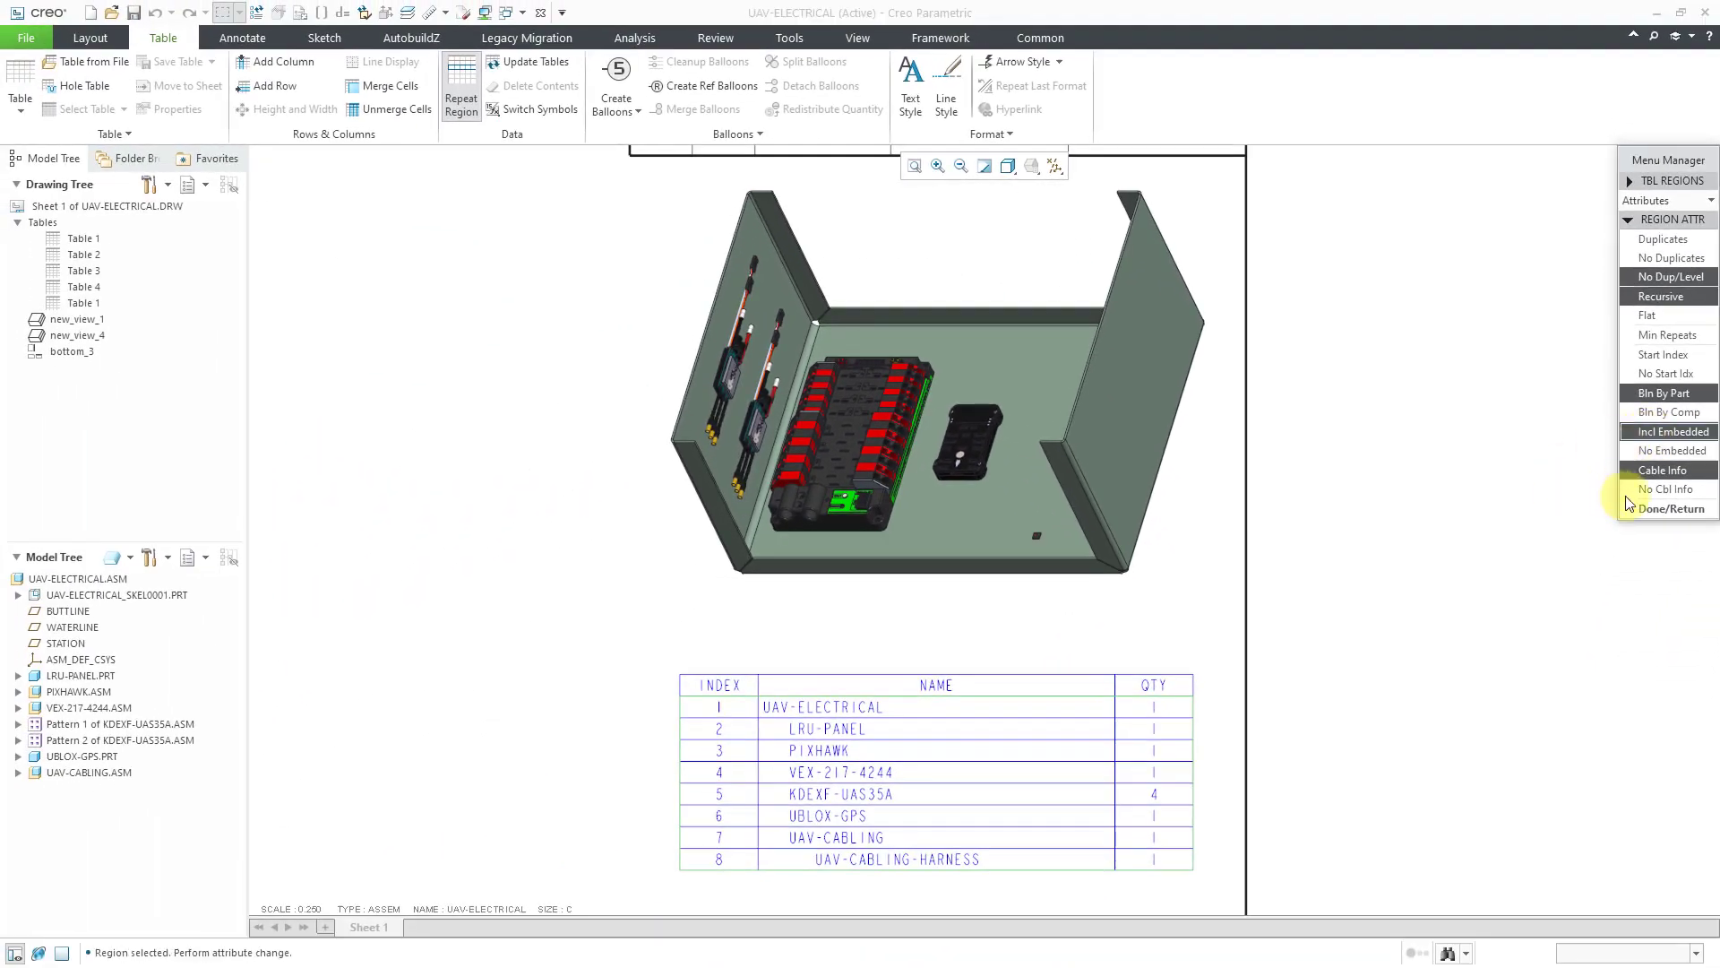
click(1658, 508)
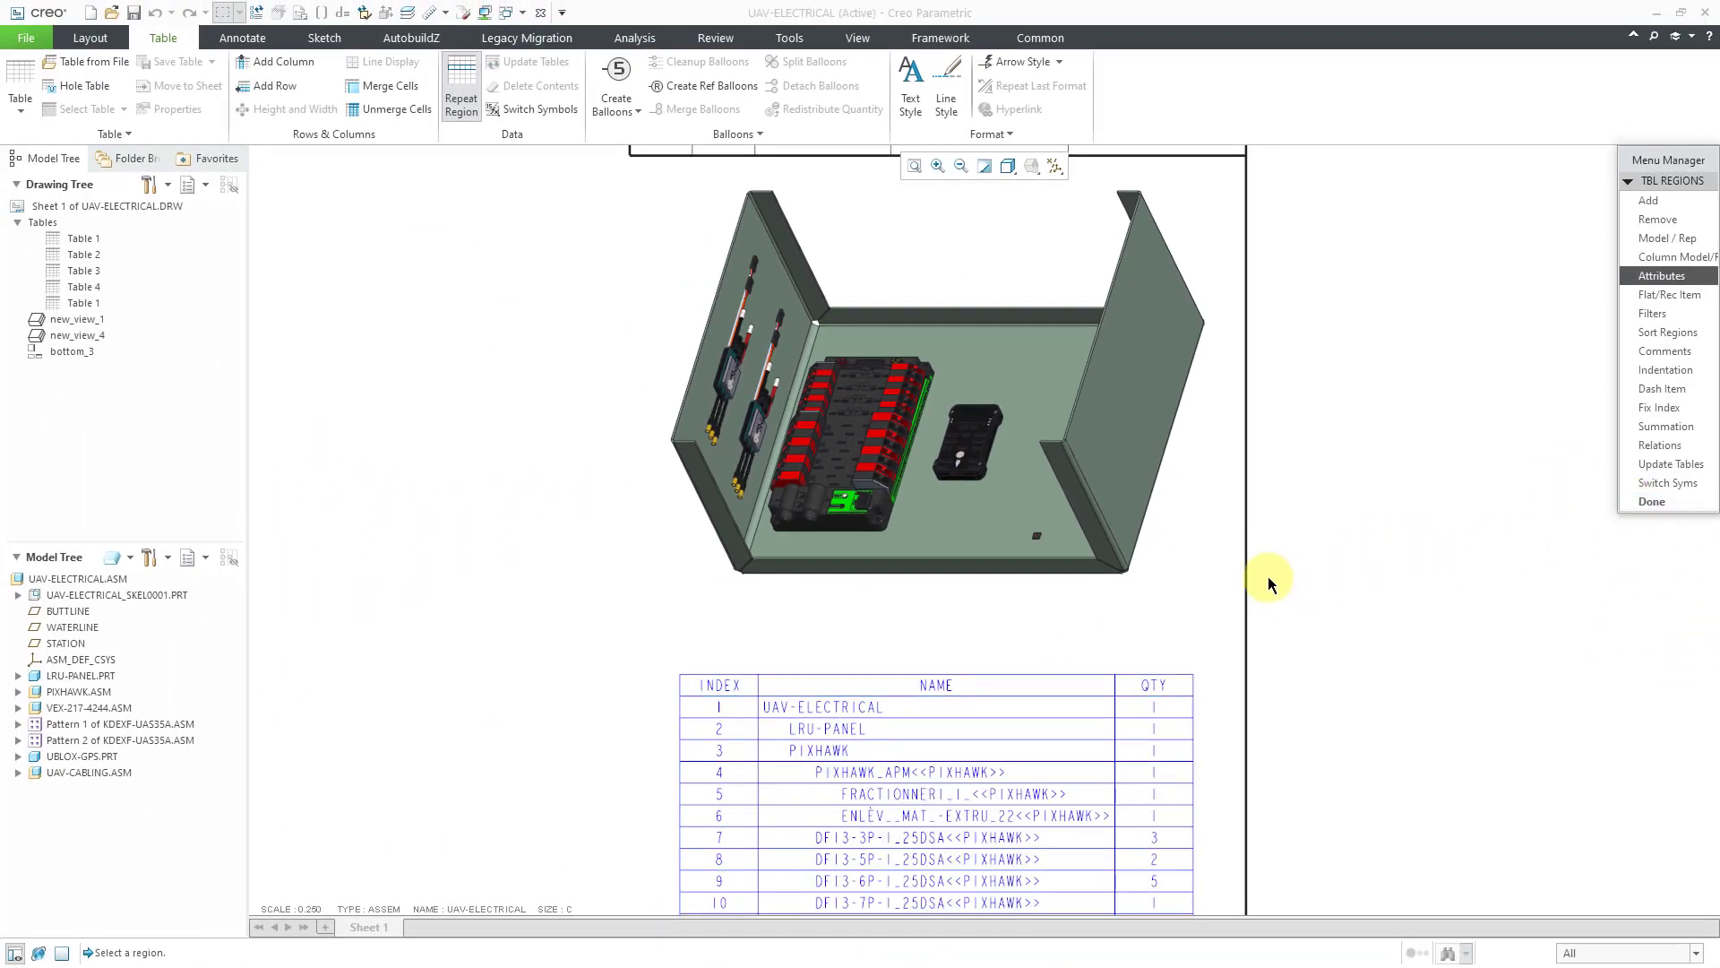
Pan down the expanded BOM past the title block to the VEX-217-4244 imported sub-part rows
middle_drag(1122, 699, 1121, 280)
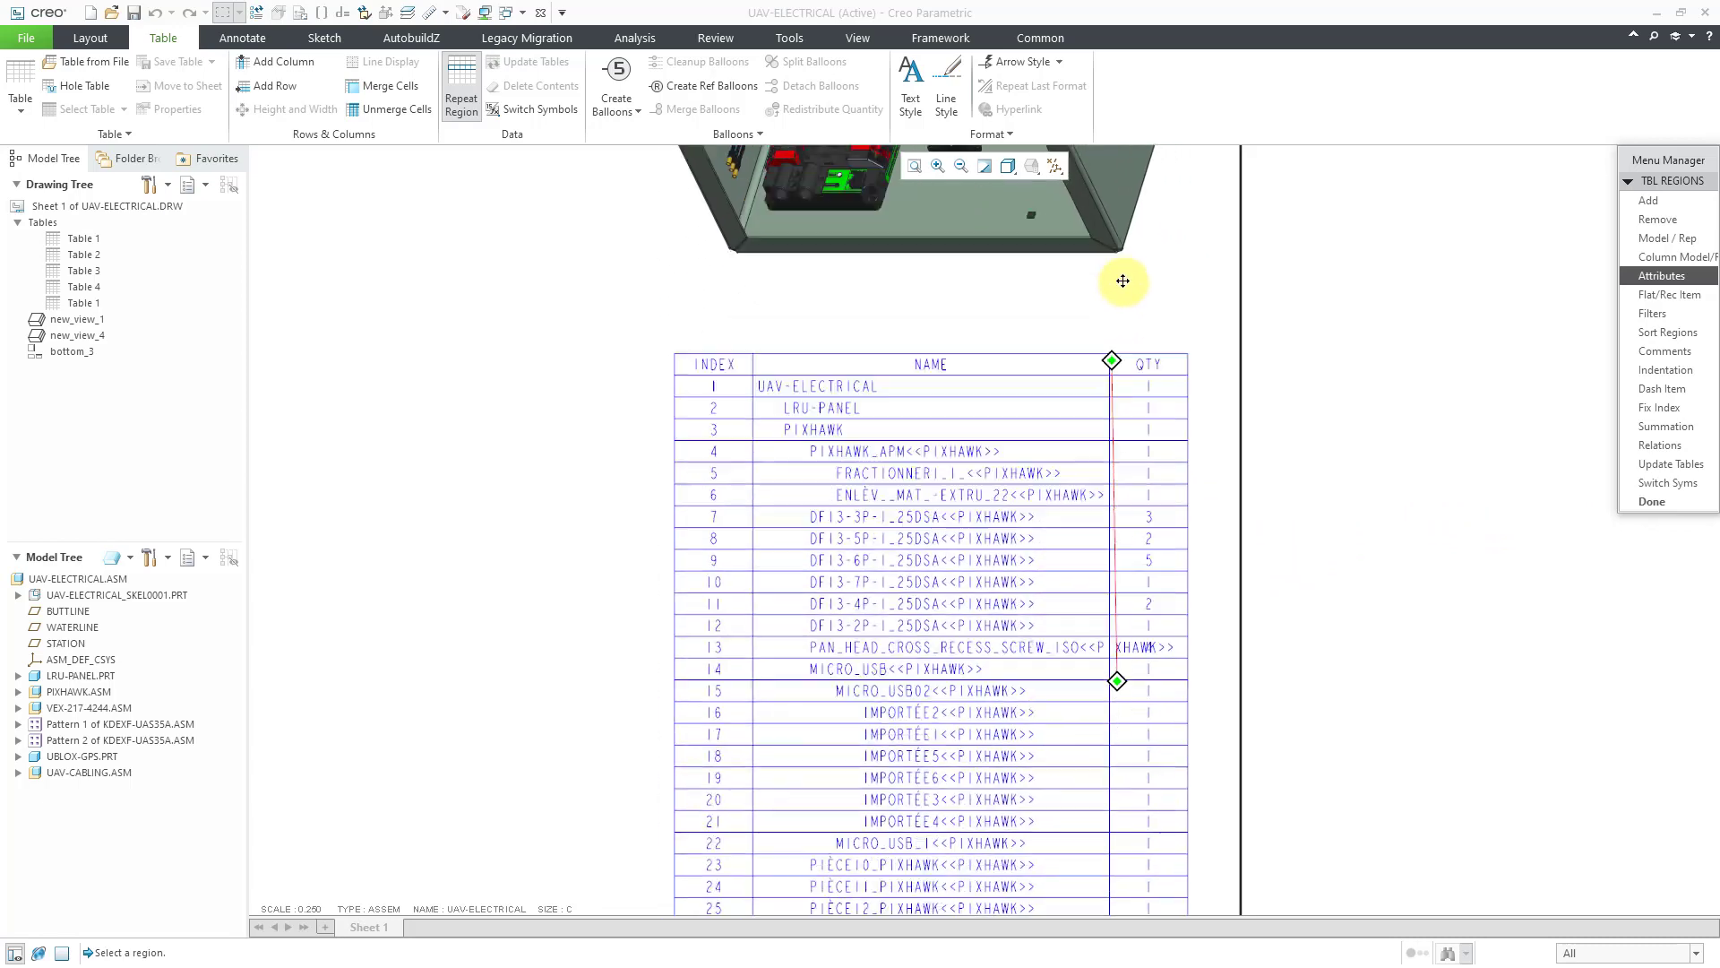
middle_drag(1024, 708, 979, 334)
middle_drag(942, 536, 949, 288)
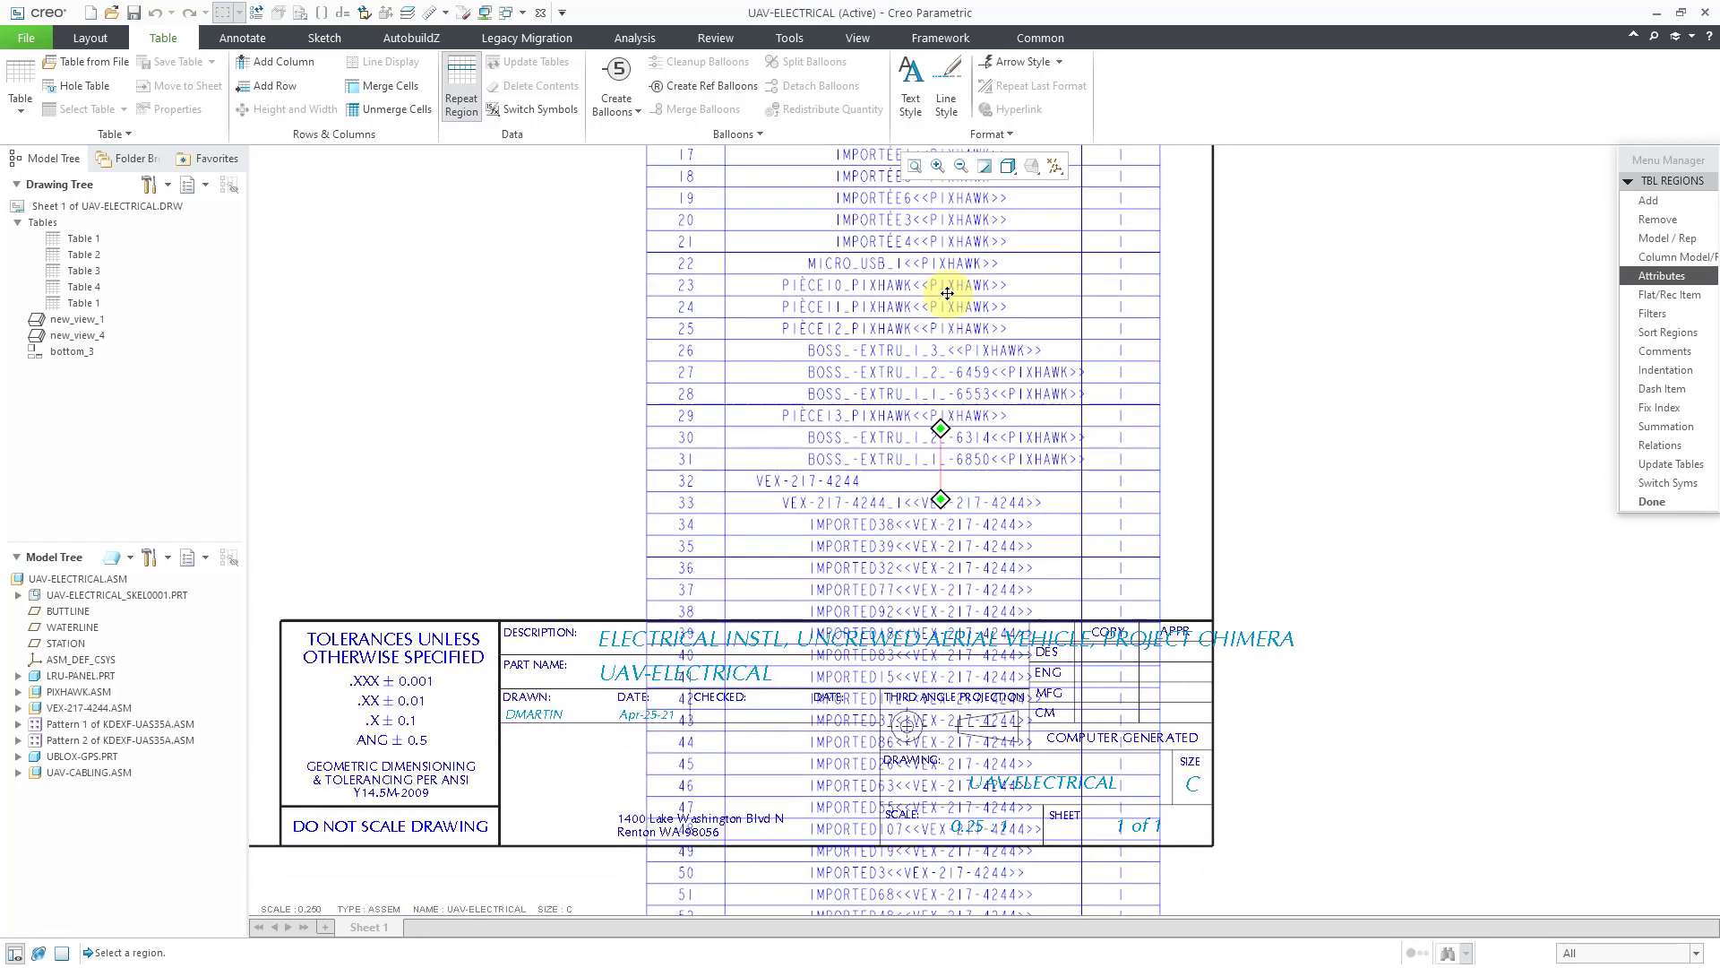
middle_drag(991, 757, 960, 281)
middle_drag(959, 681, 965, 365)
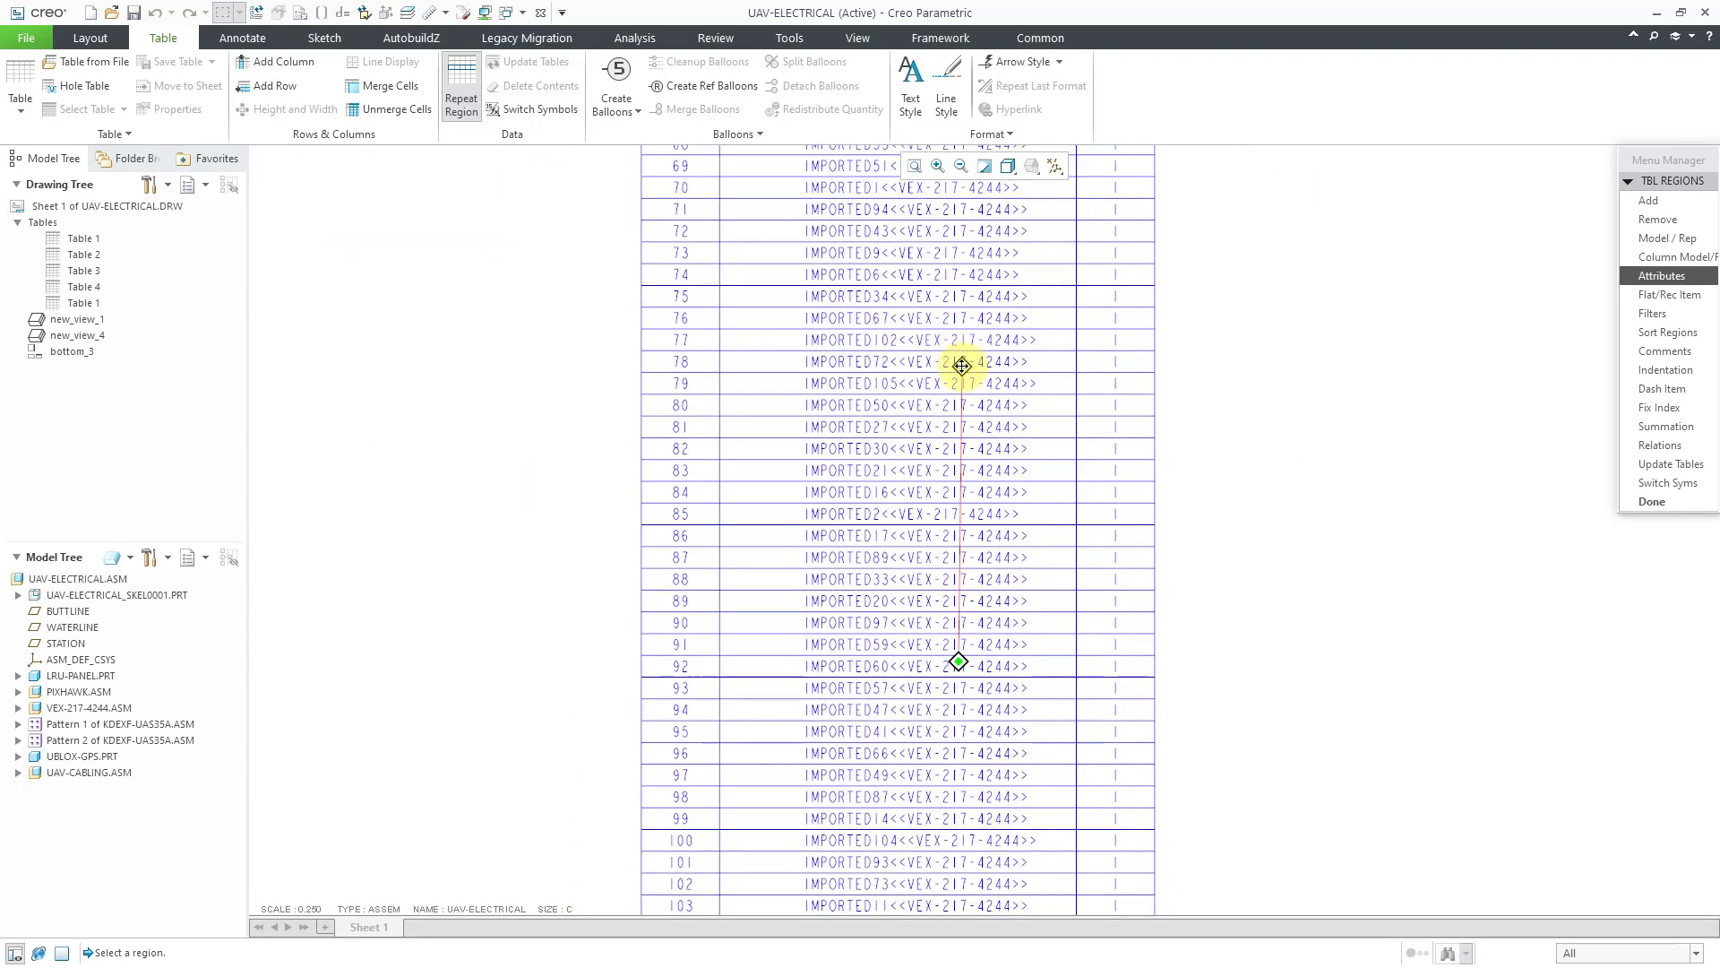
middle_drag(959, 741, 948, 403)
middle_drag(972, 681, 983, 502)
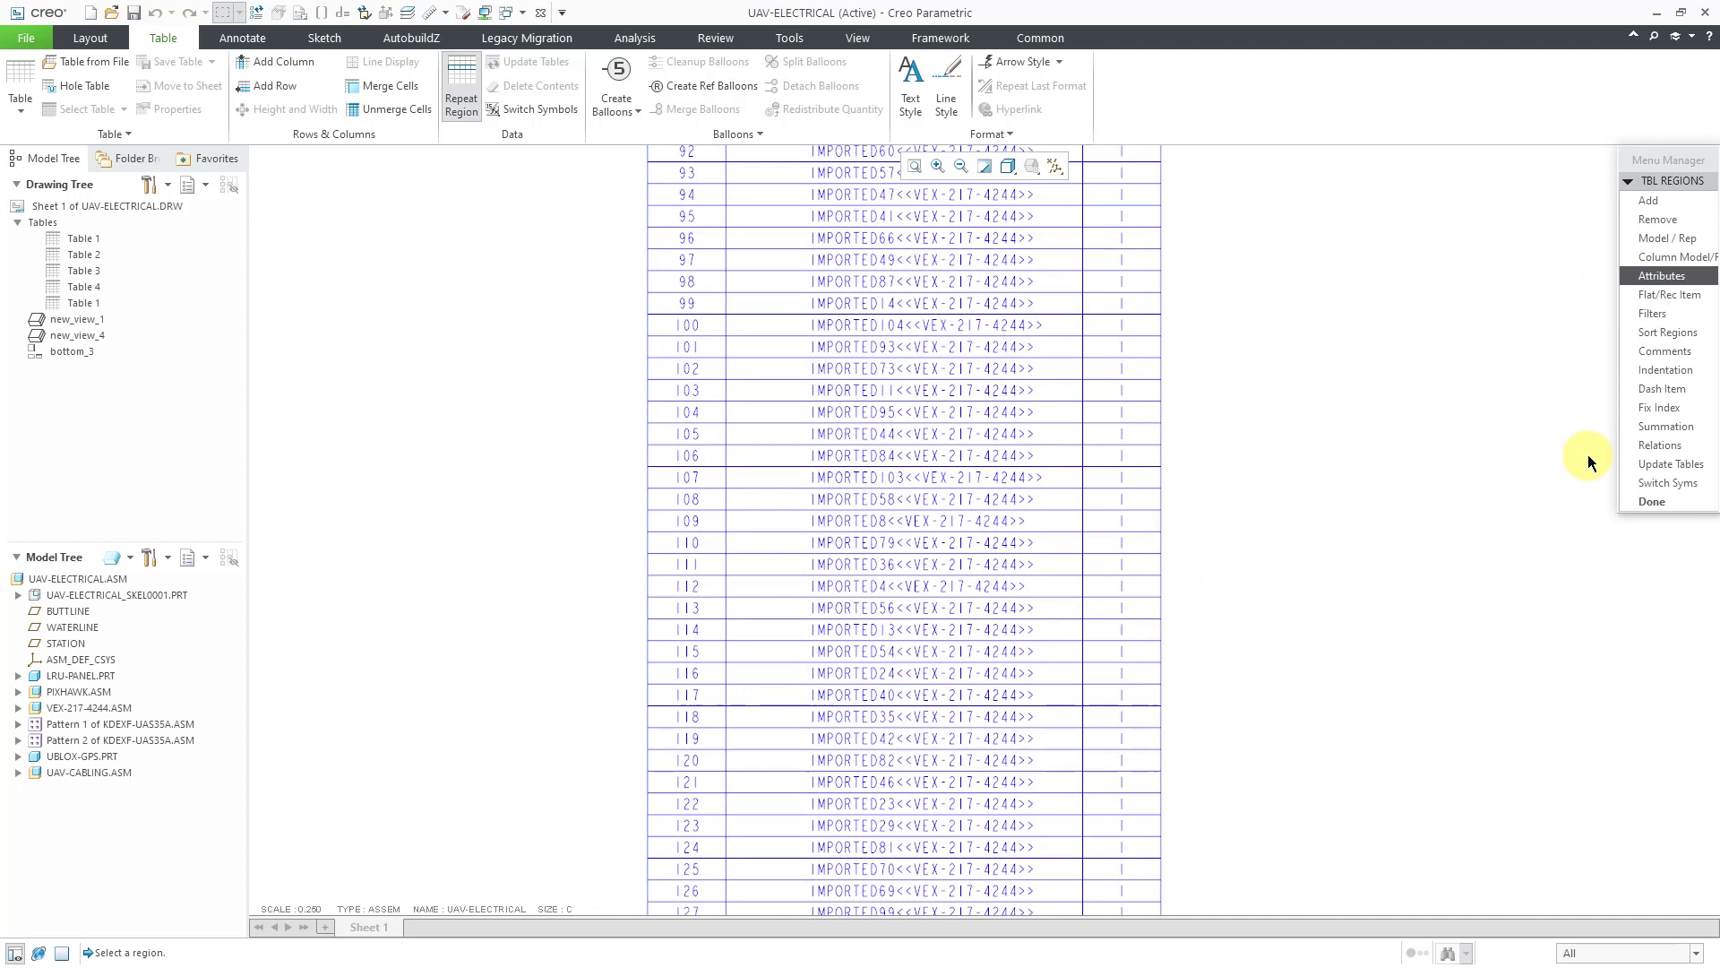
Switch the BOM repeat region back to No Embedded components
click(1017, 568)
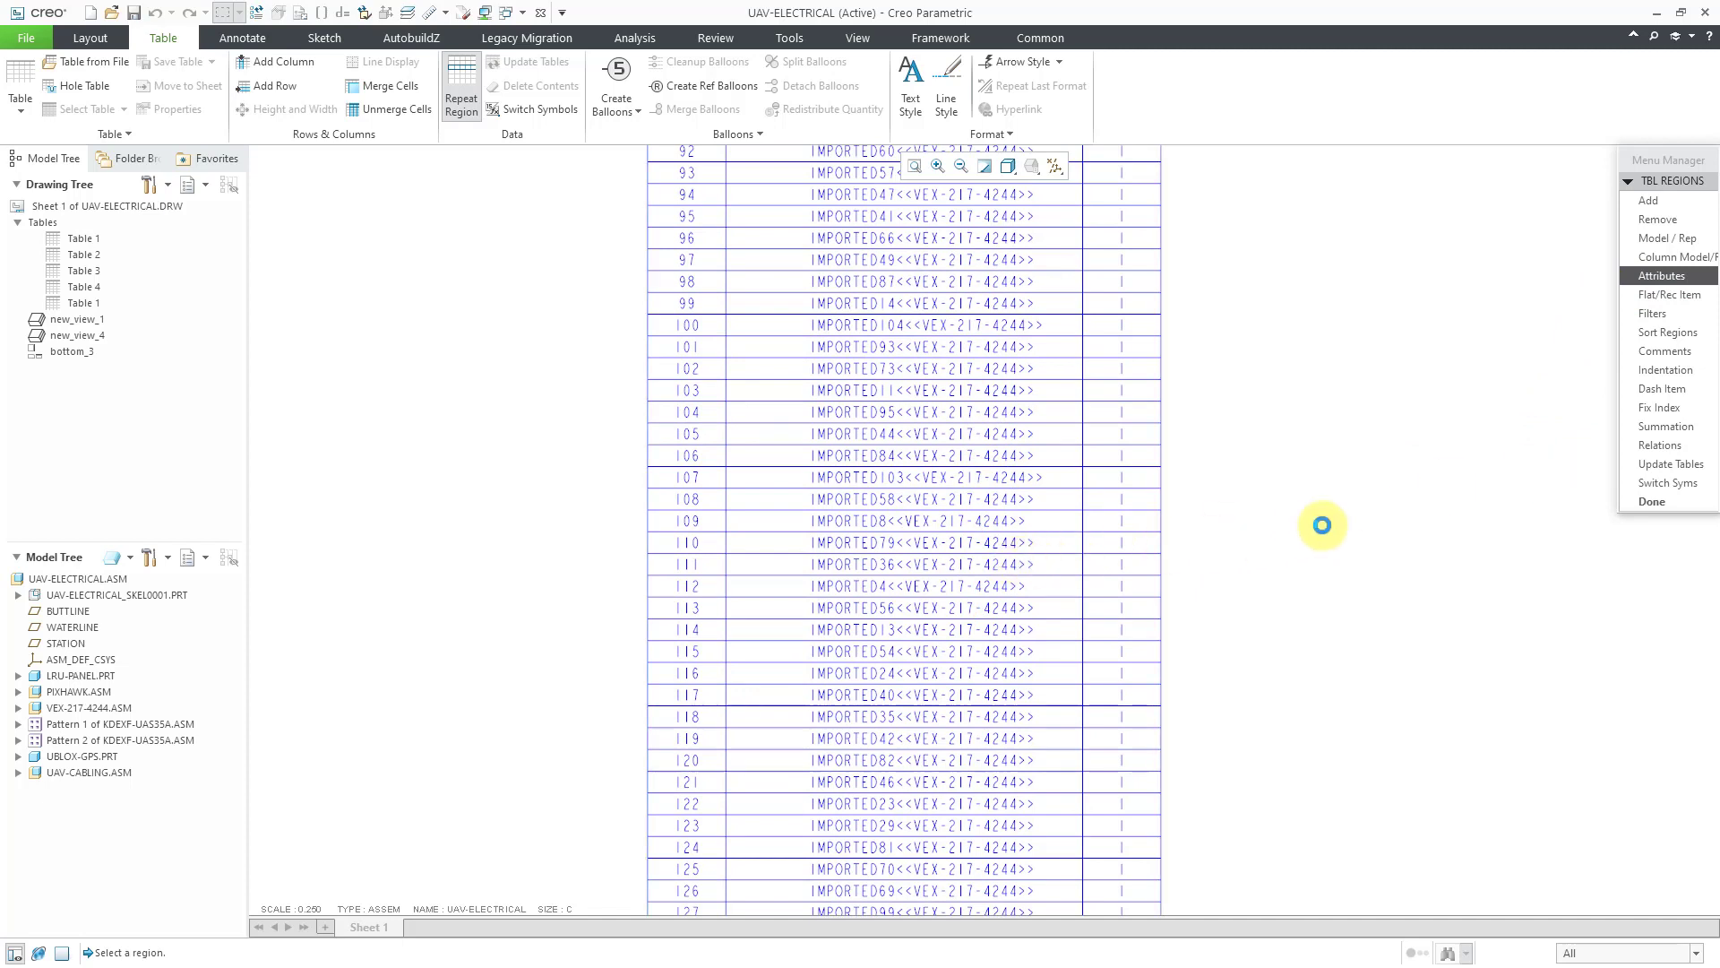
click(1657, 449)
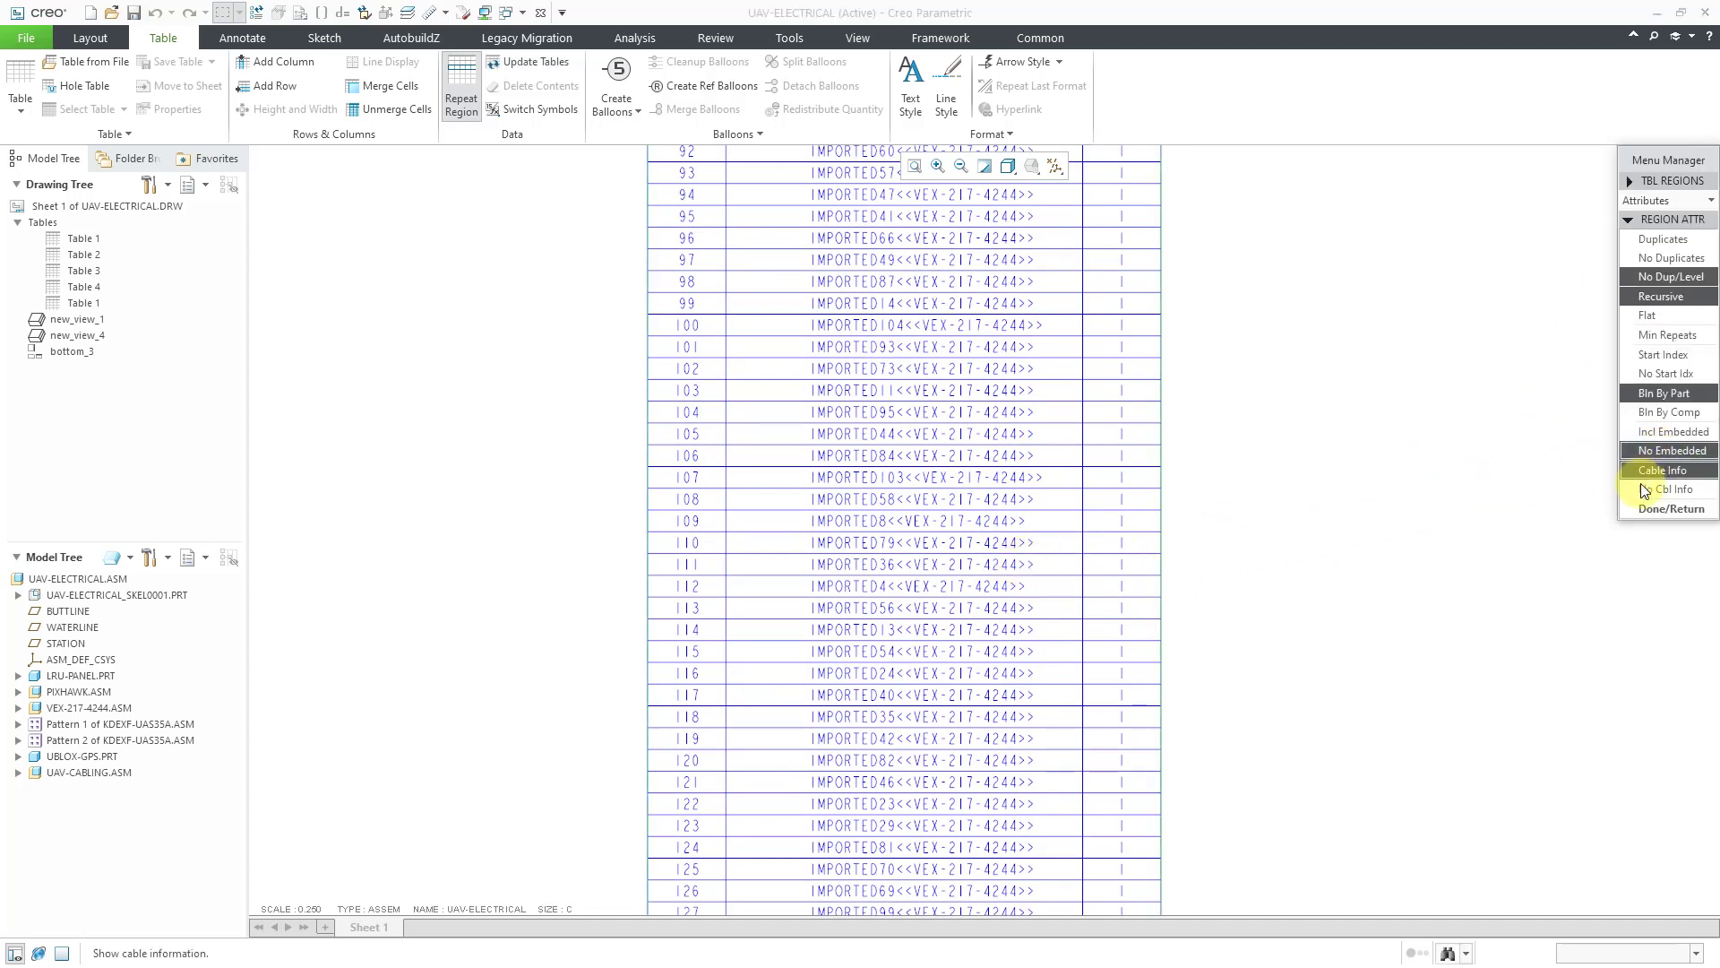
click(1649, 508)
scroll(975, 465, down, 5)
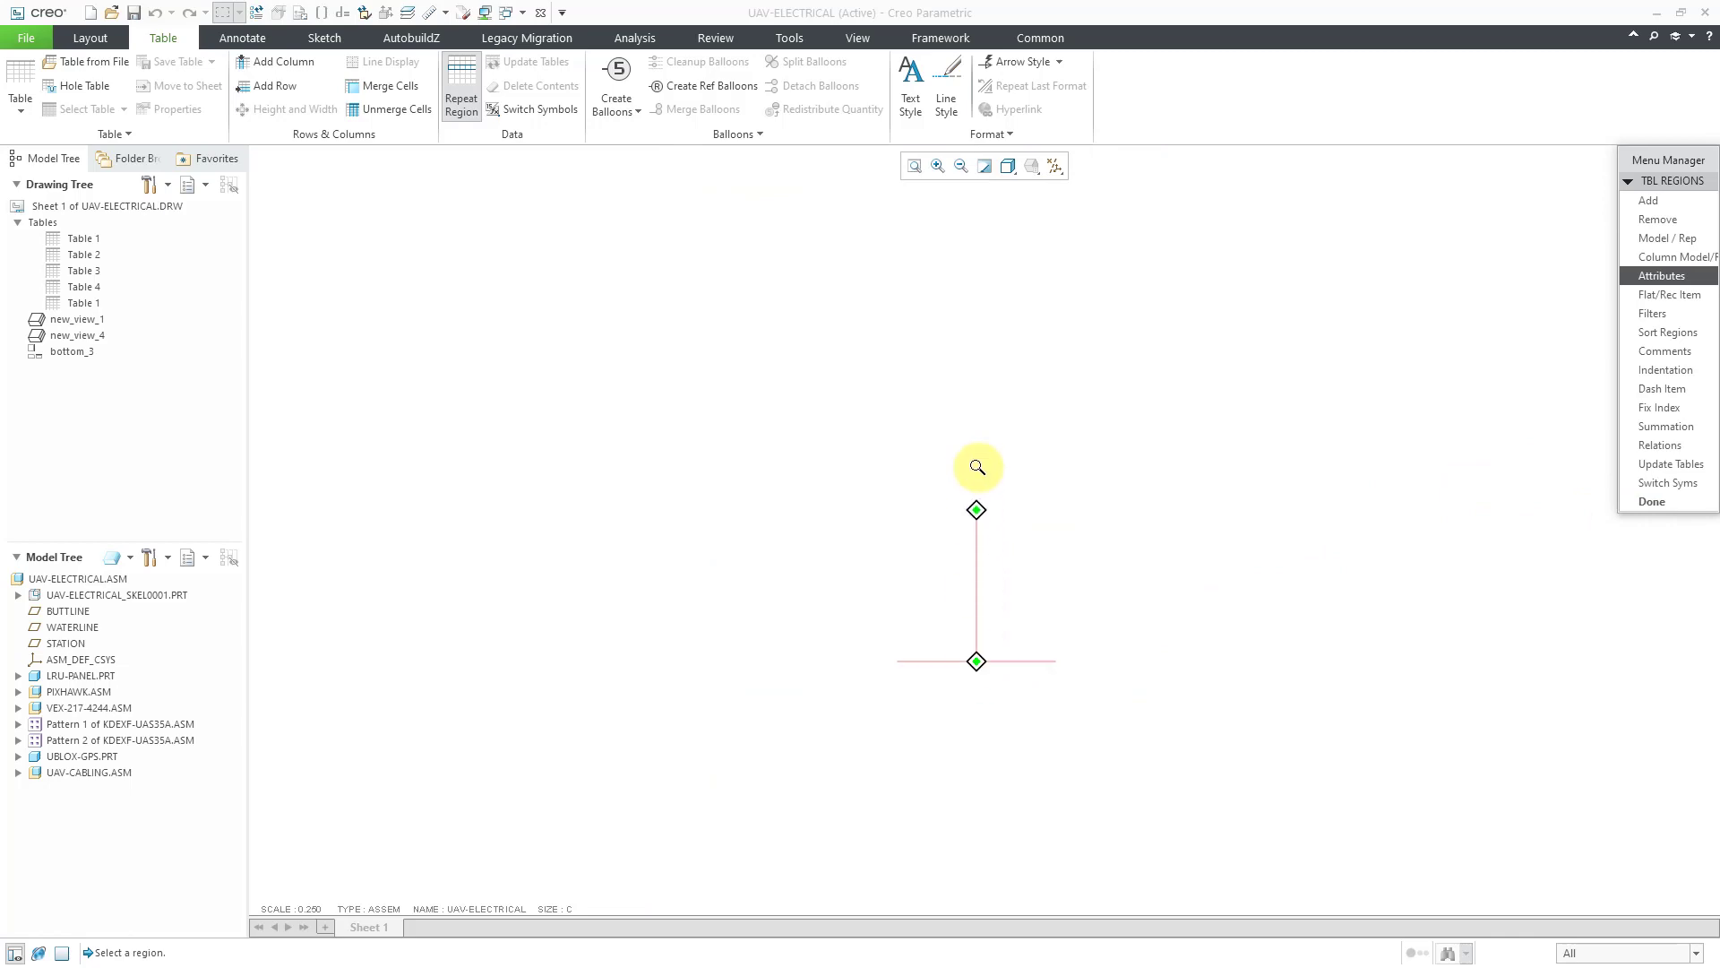
scroll(974, 546, up, 8)
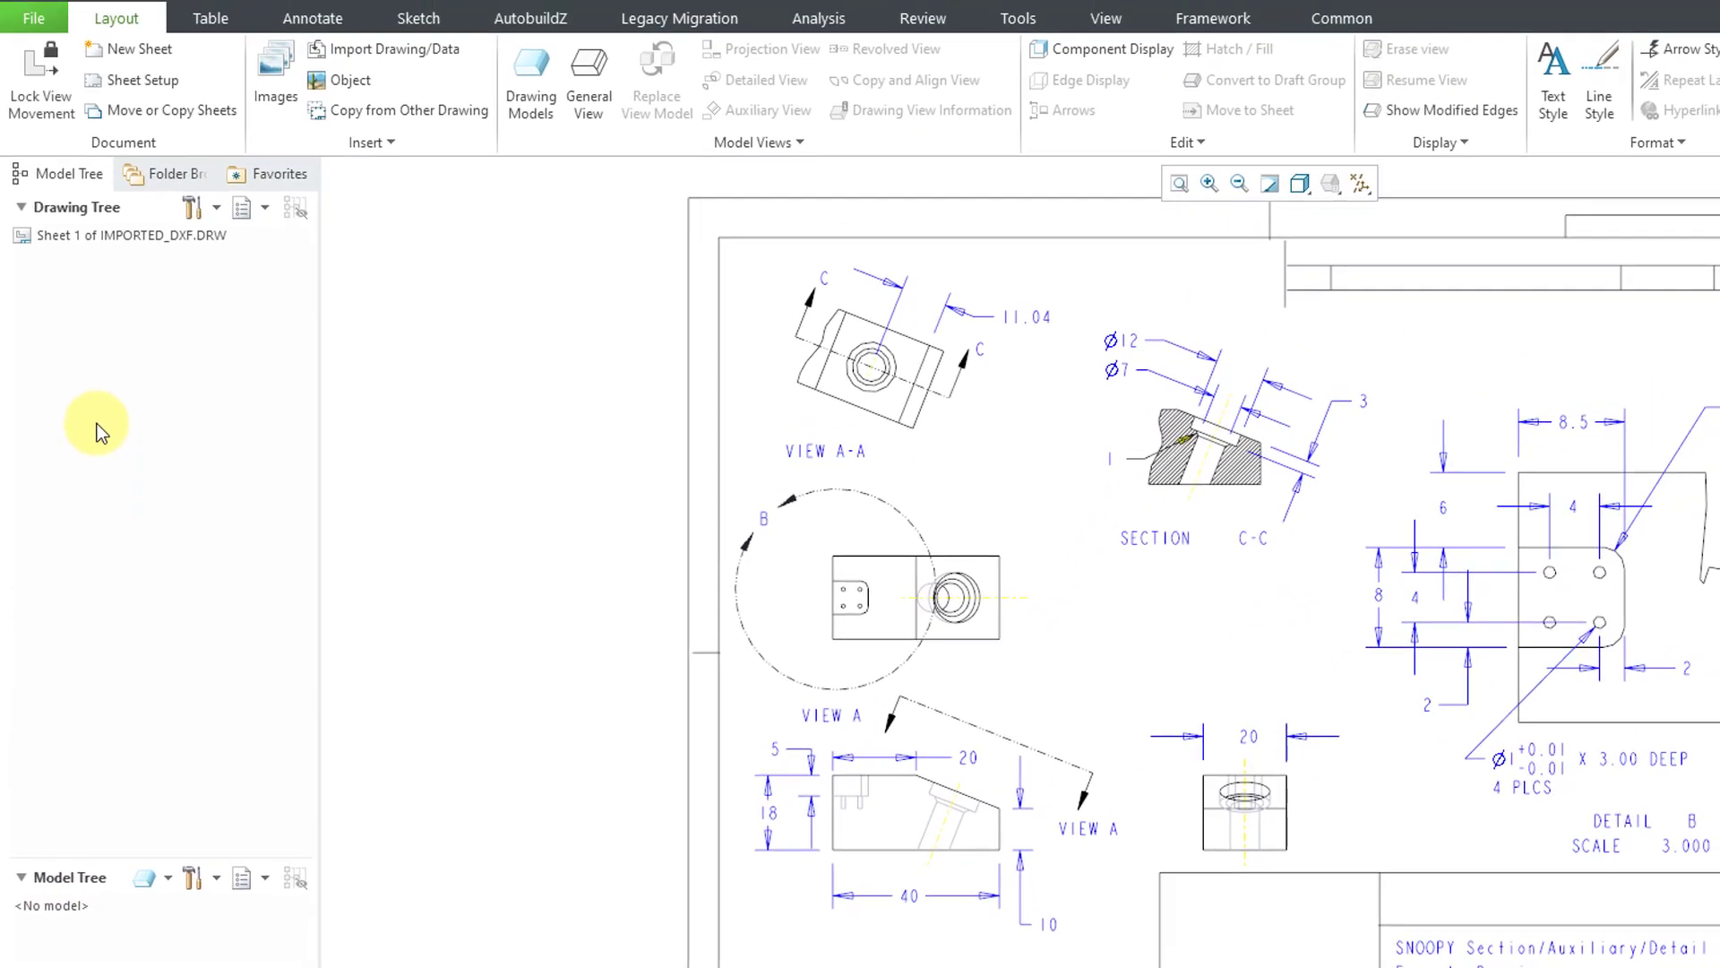
Highlight the imported lines, circles, arcs and splines via the Draft Entities groups
click(418, 20)
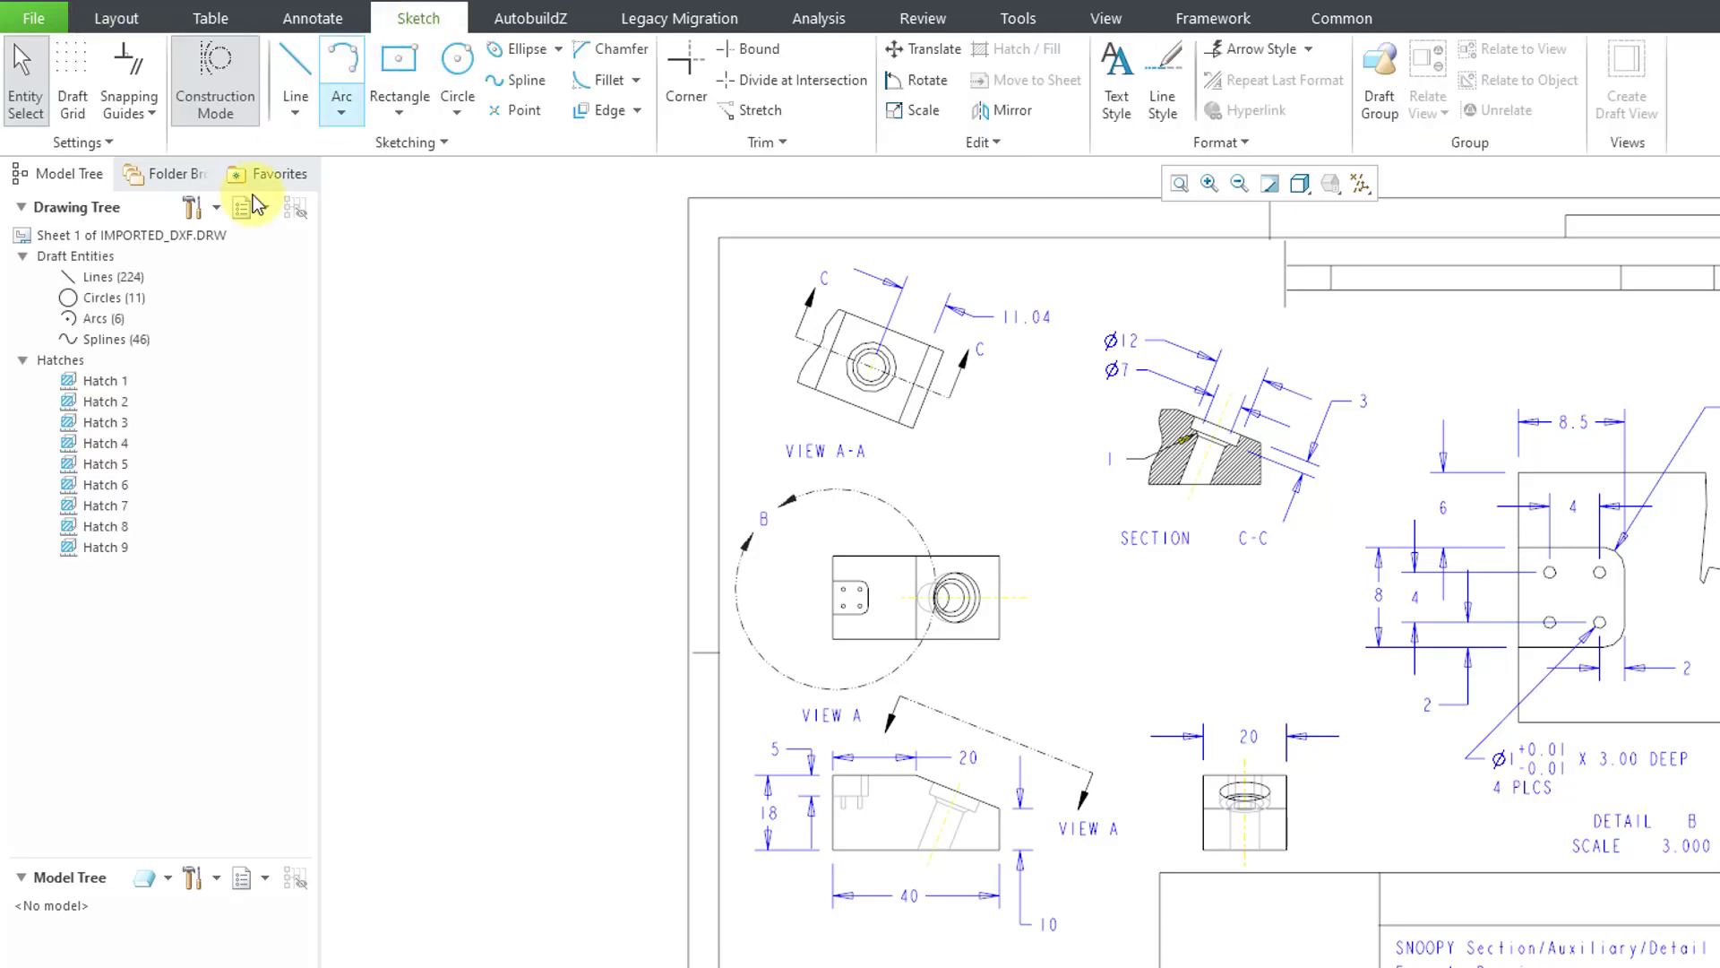
click(115, 277)
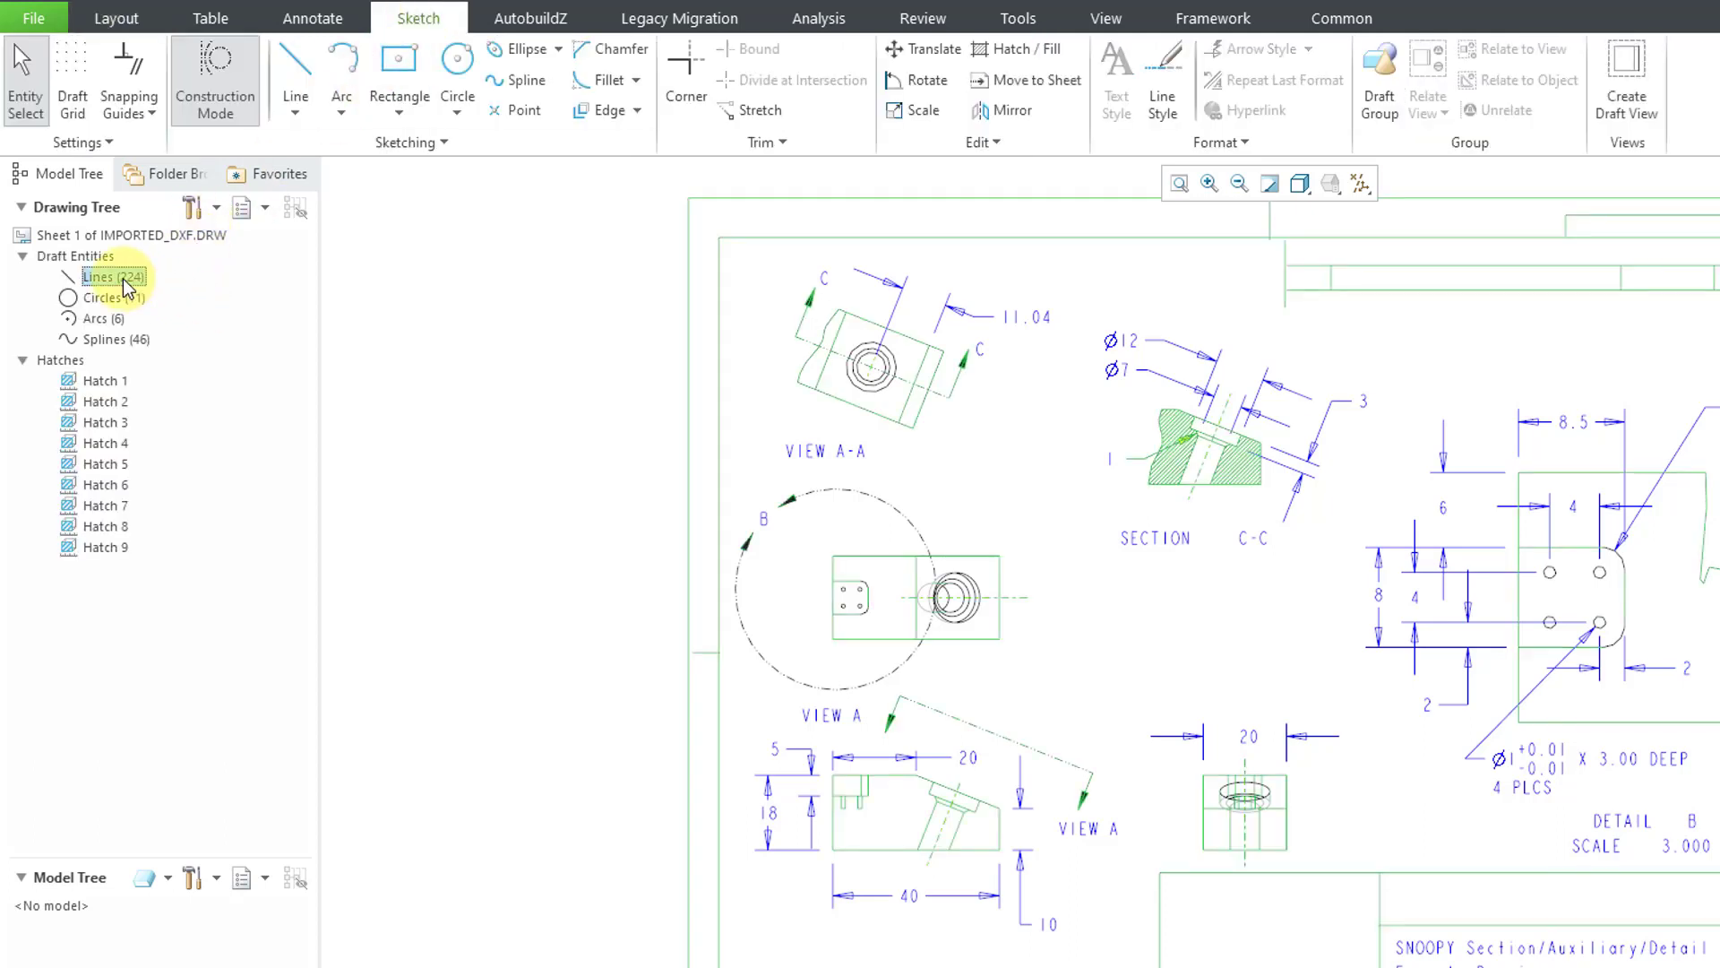
click(114, 298)
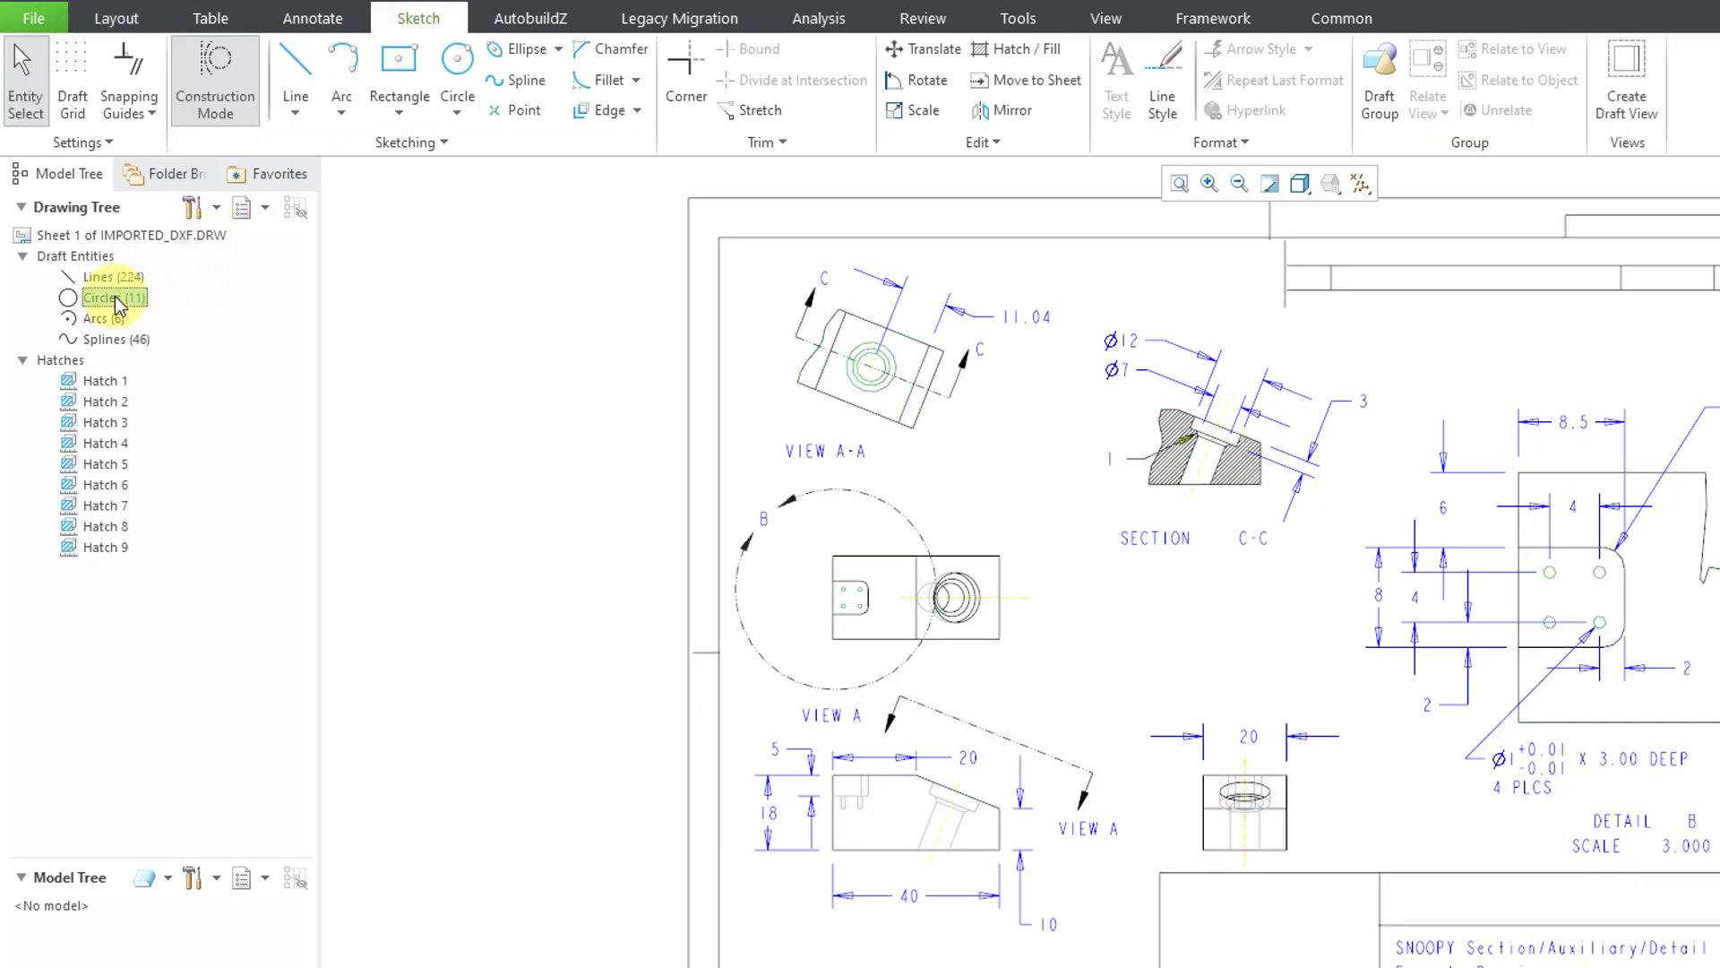
click(102, 319)
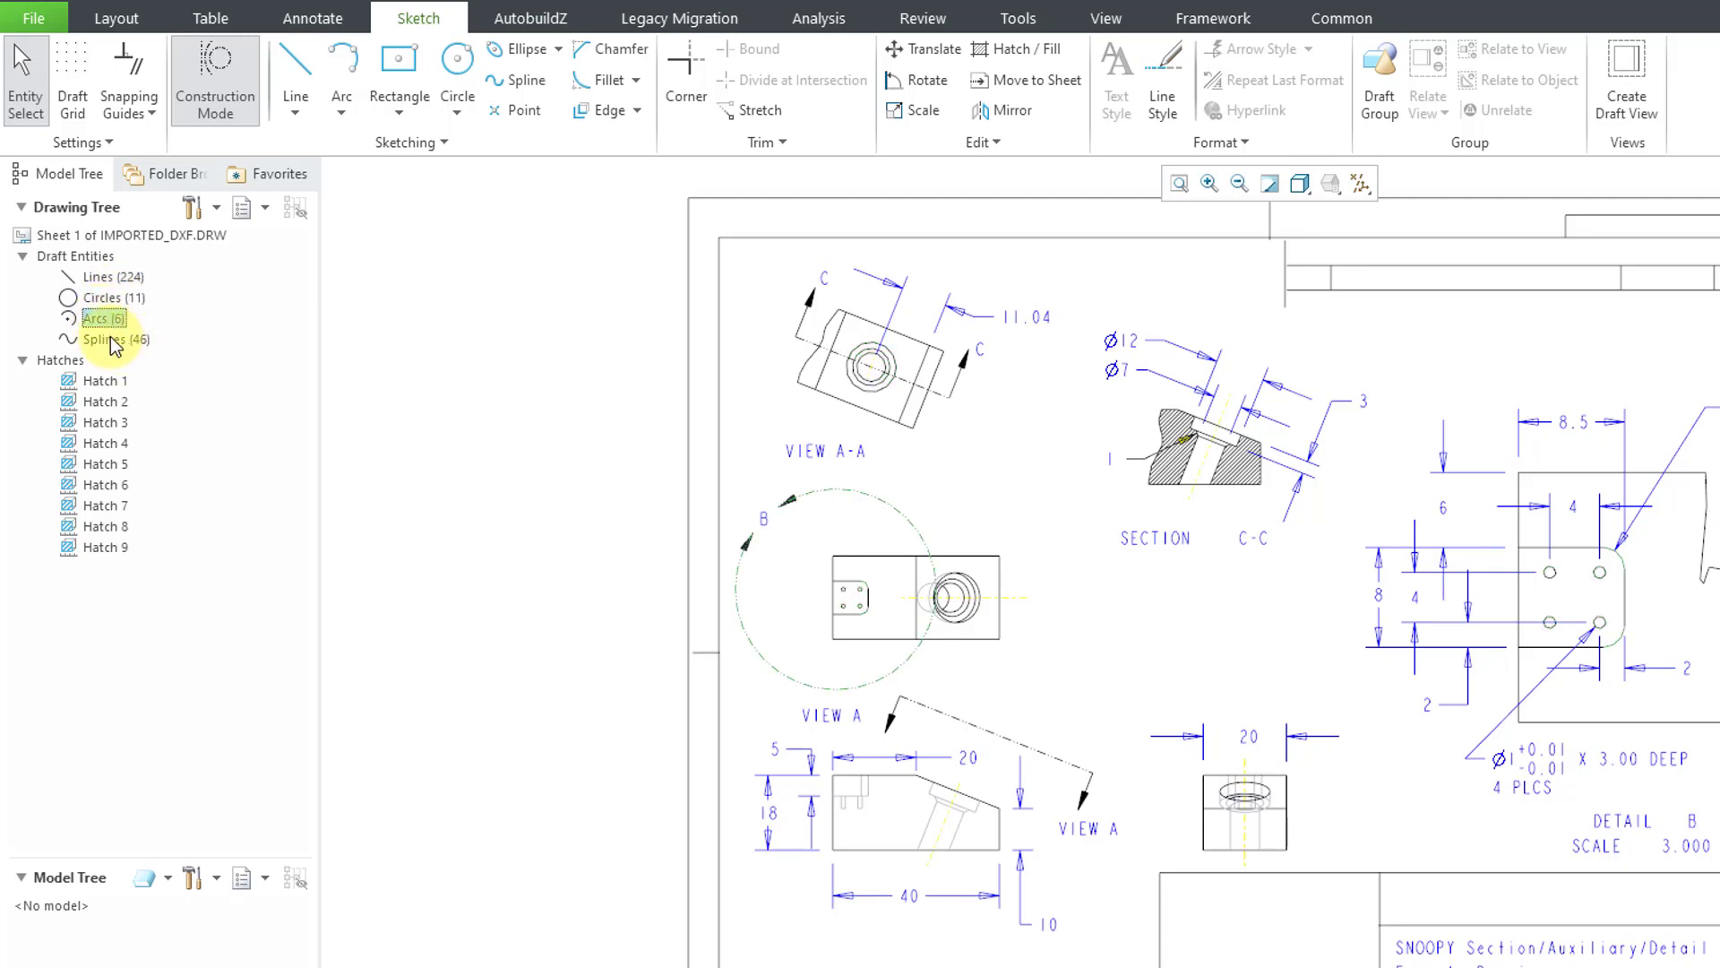
click(106, 340)
click(572, 454)
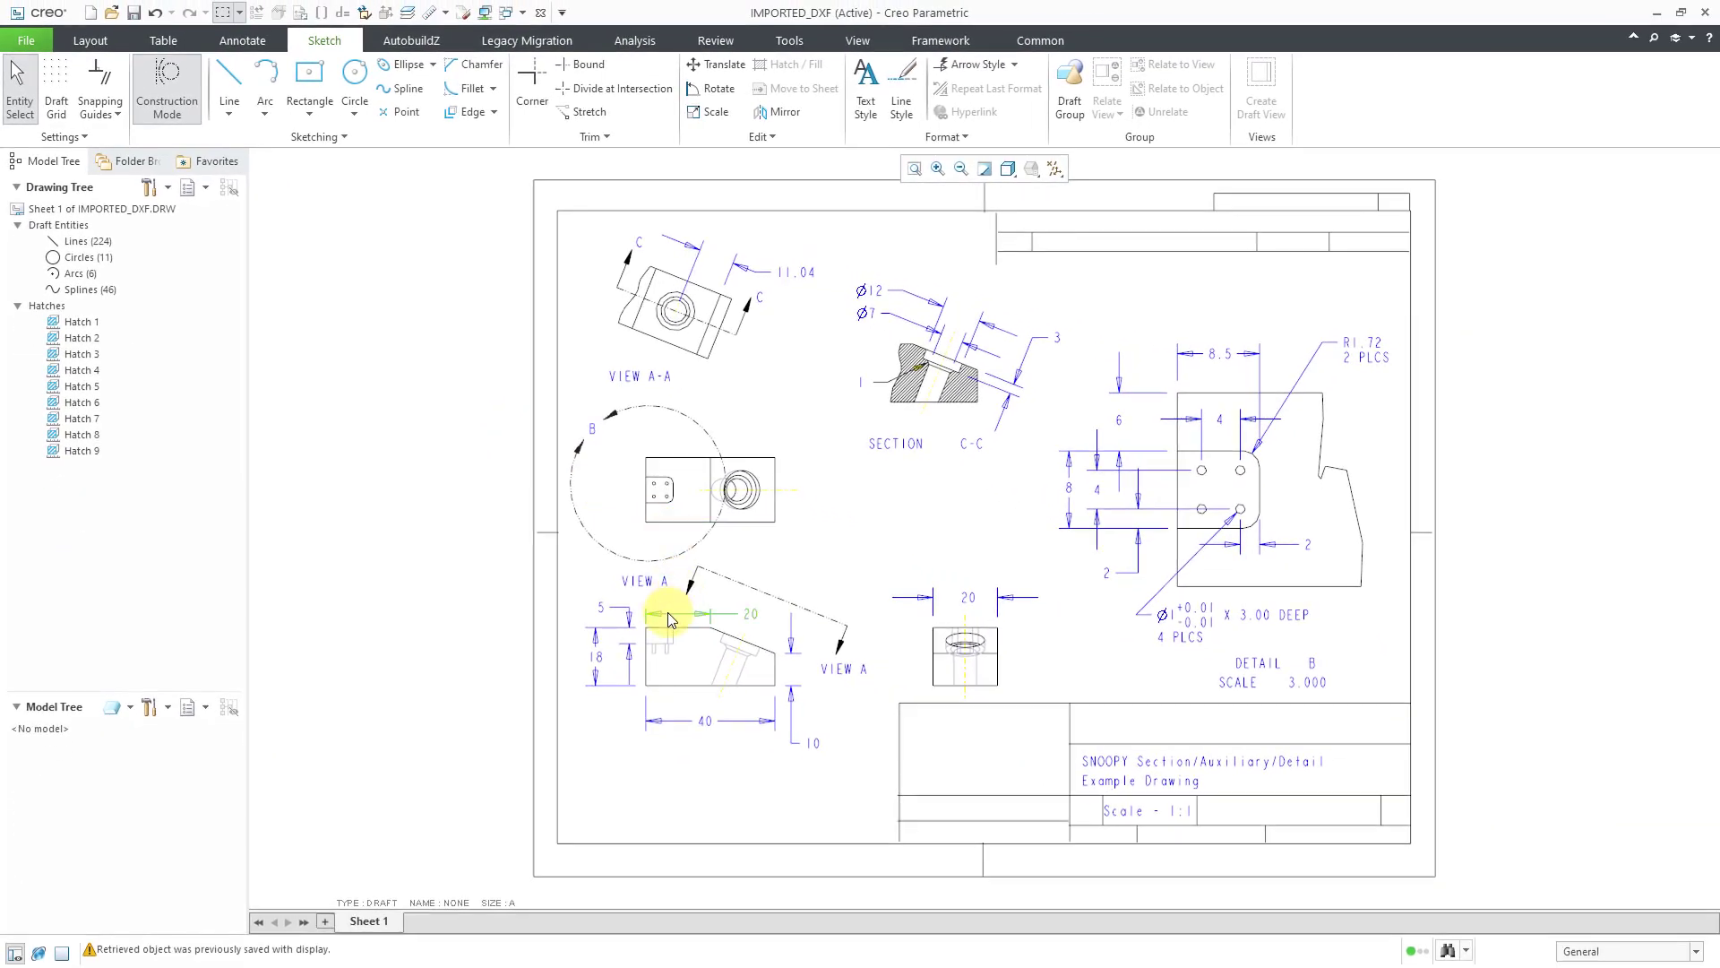
Box-select all VIEW A entities and add its leader line to the selection
scroll(667, 619, up, 4)
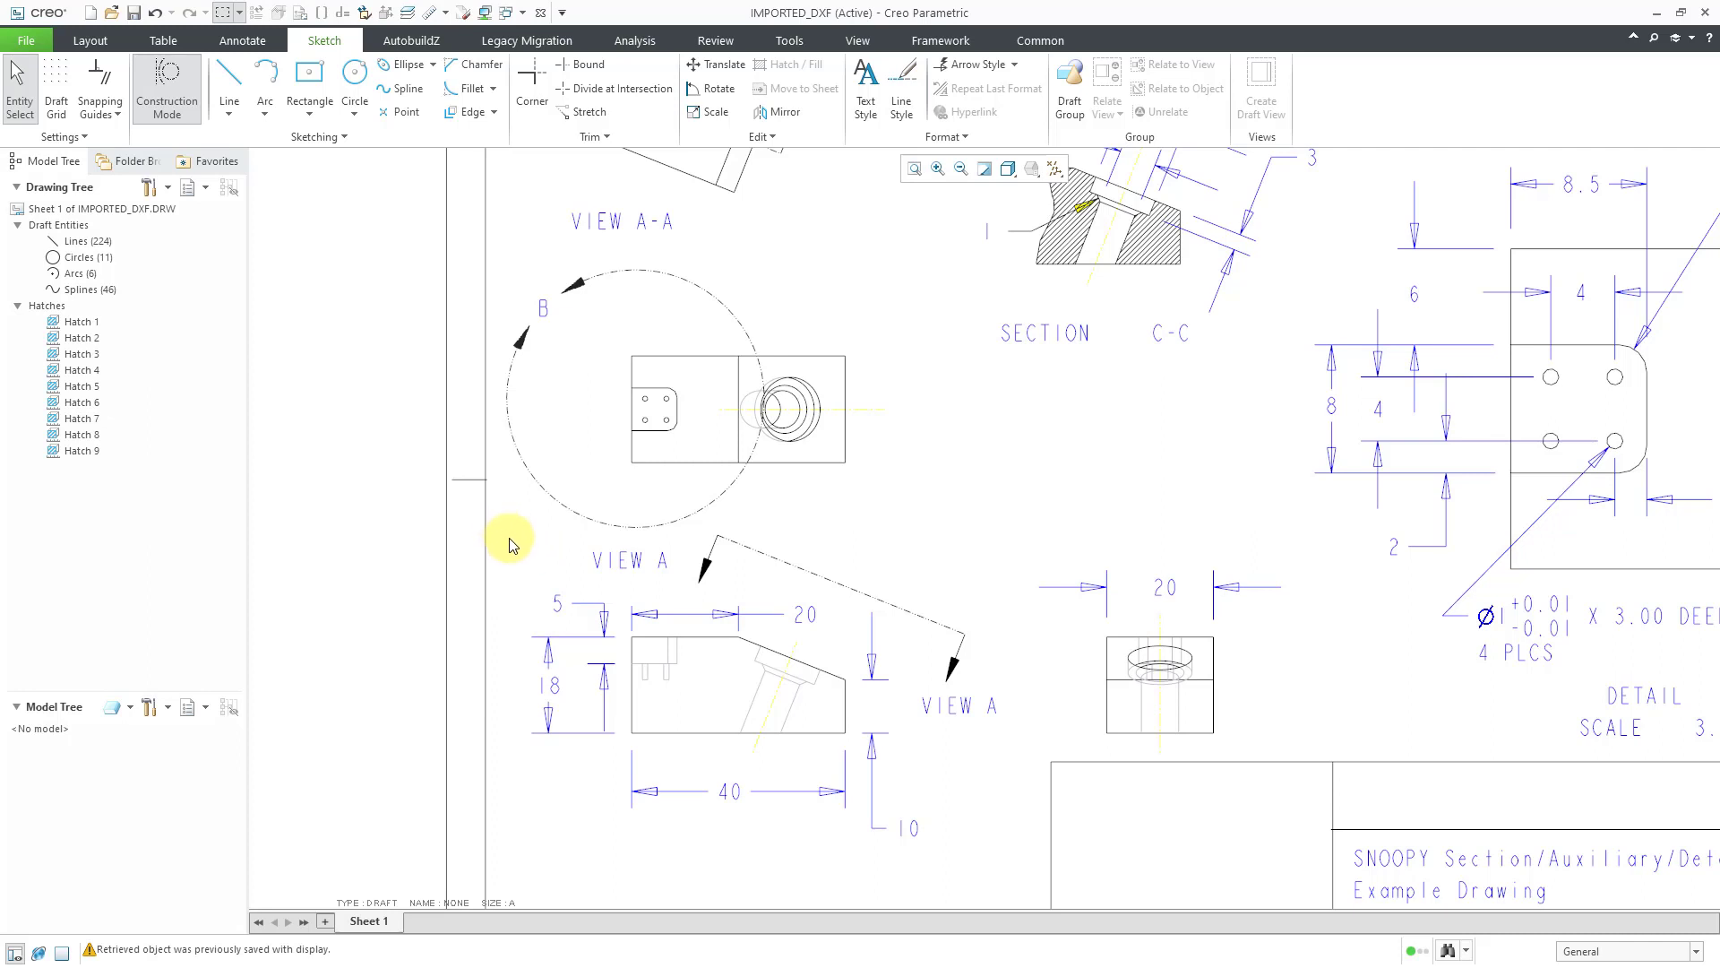
mouse_move(510, 539)
mouse_down()
mouse_move(530, 583)
mouse_move(795, 768)
mouse_move(952, 852)
mouse_move(1005, 857)
mouse_up()
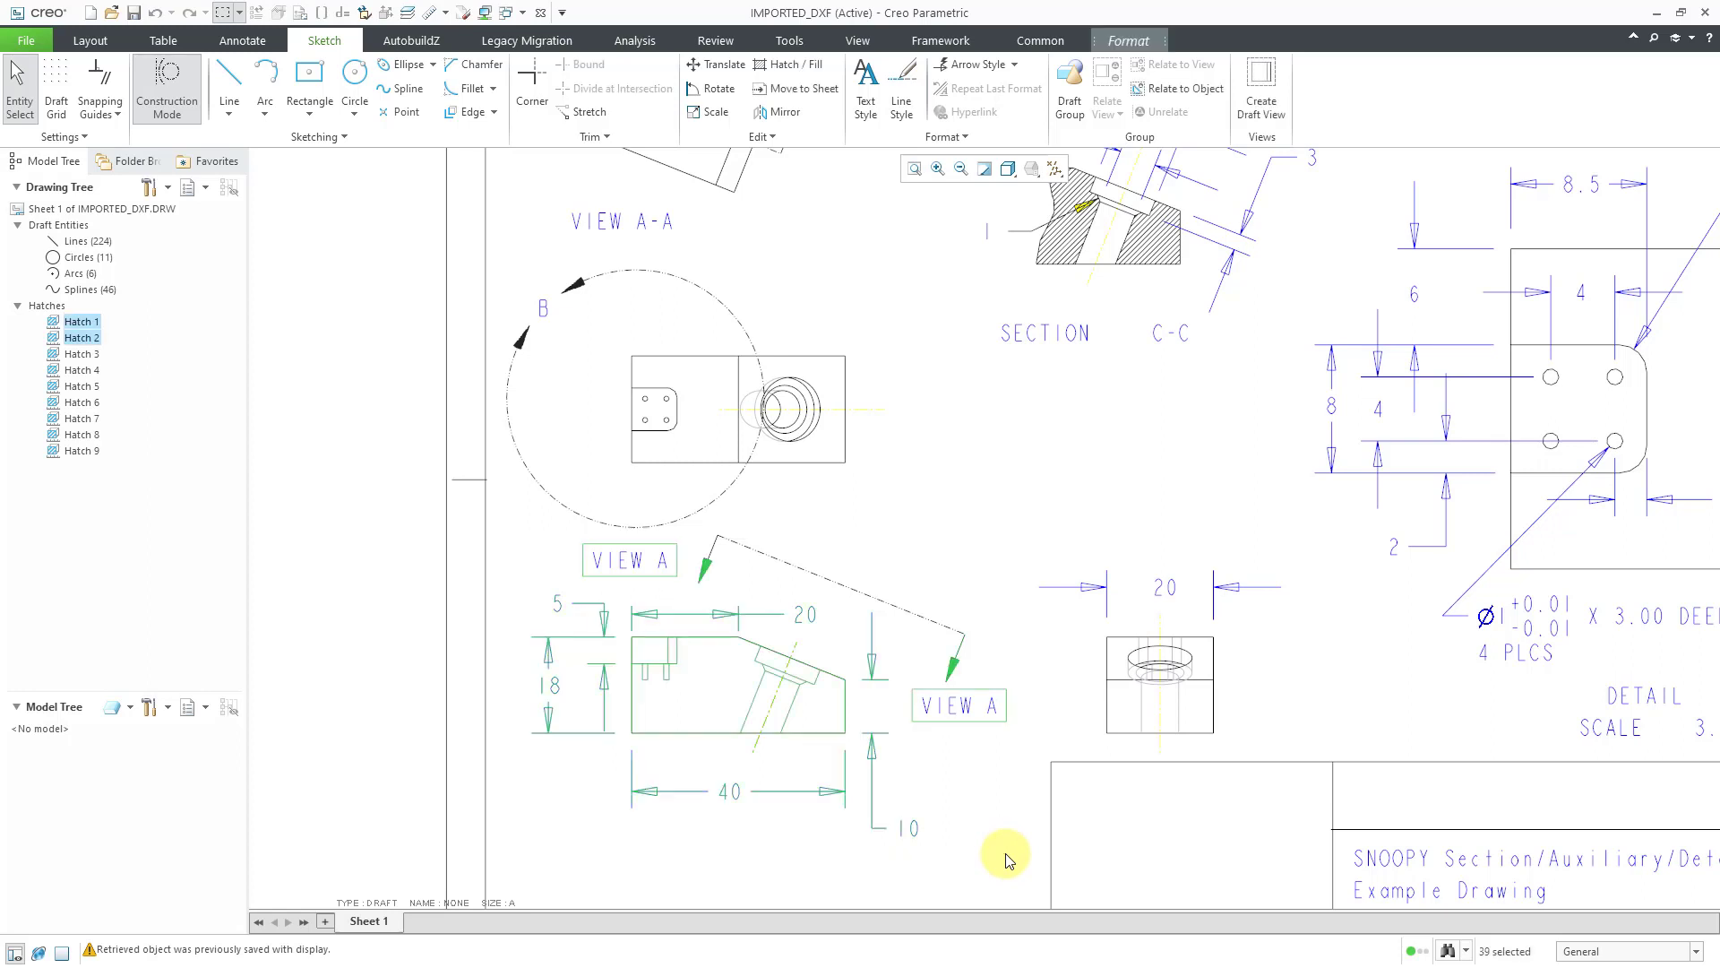
ctrl+click(920, 619)
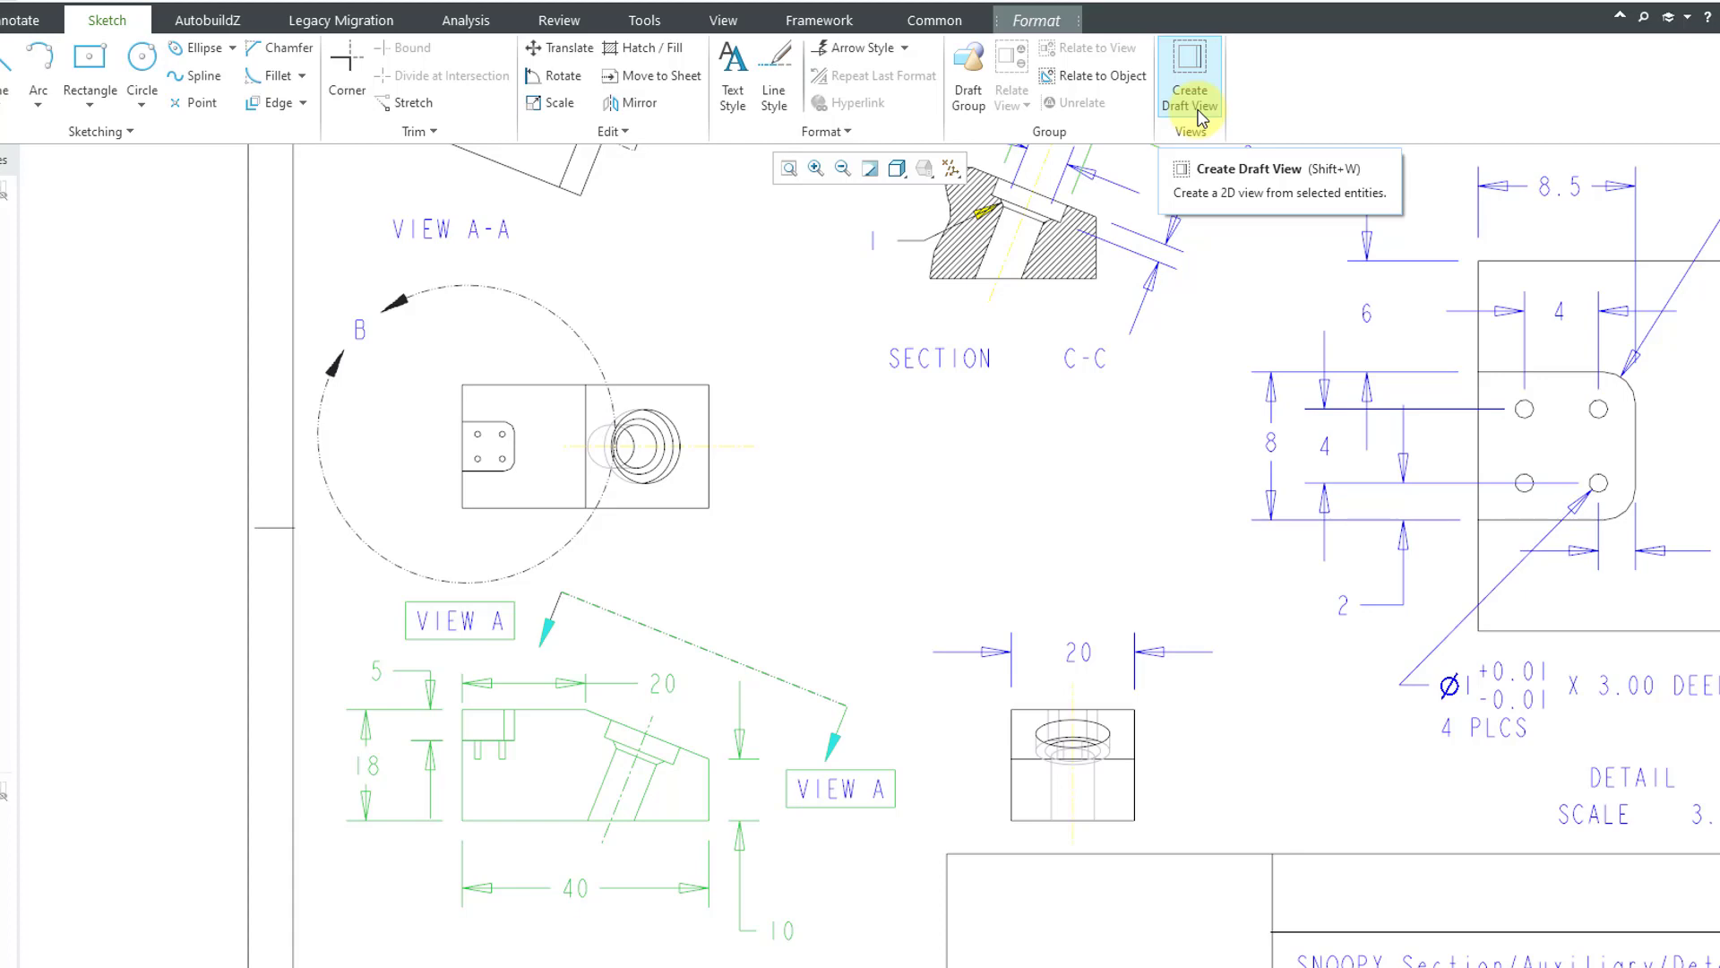
Group the selected VIEW A entities into DRAFT_VIEW_1 and check its boundary
click(1202, 117)
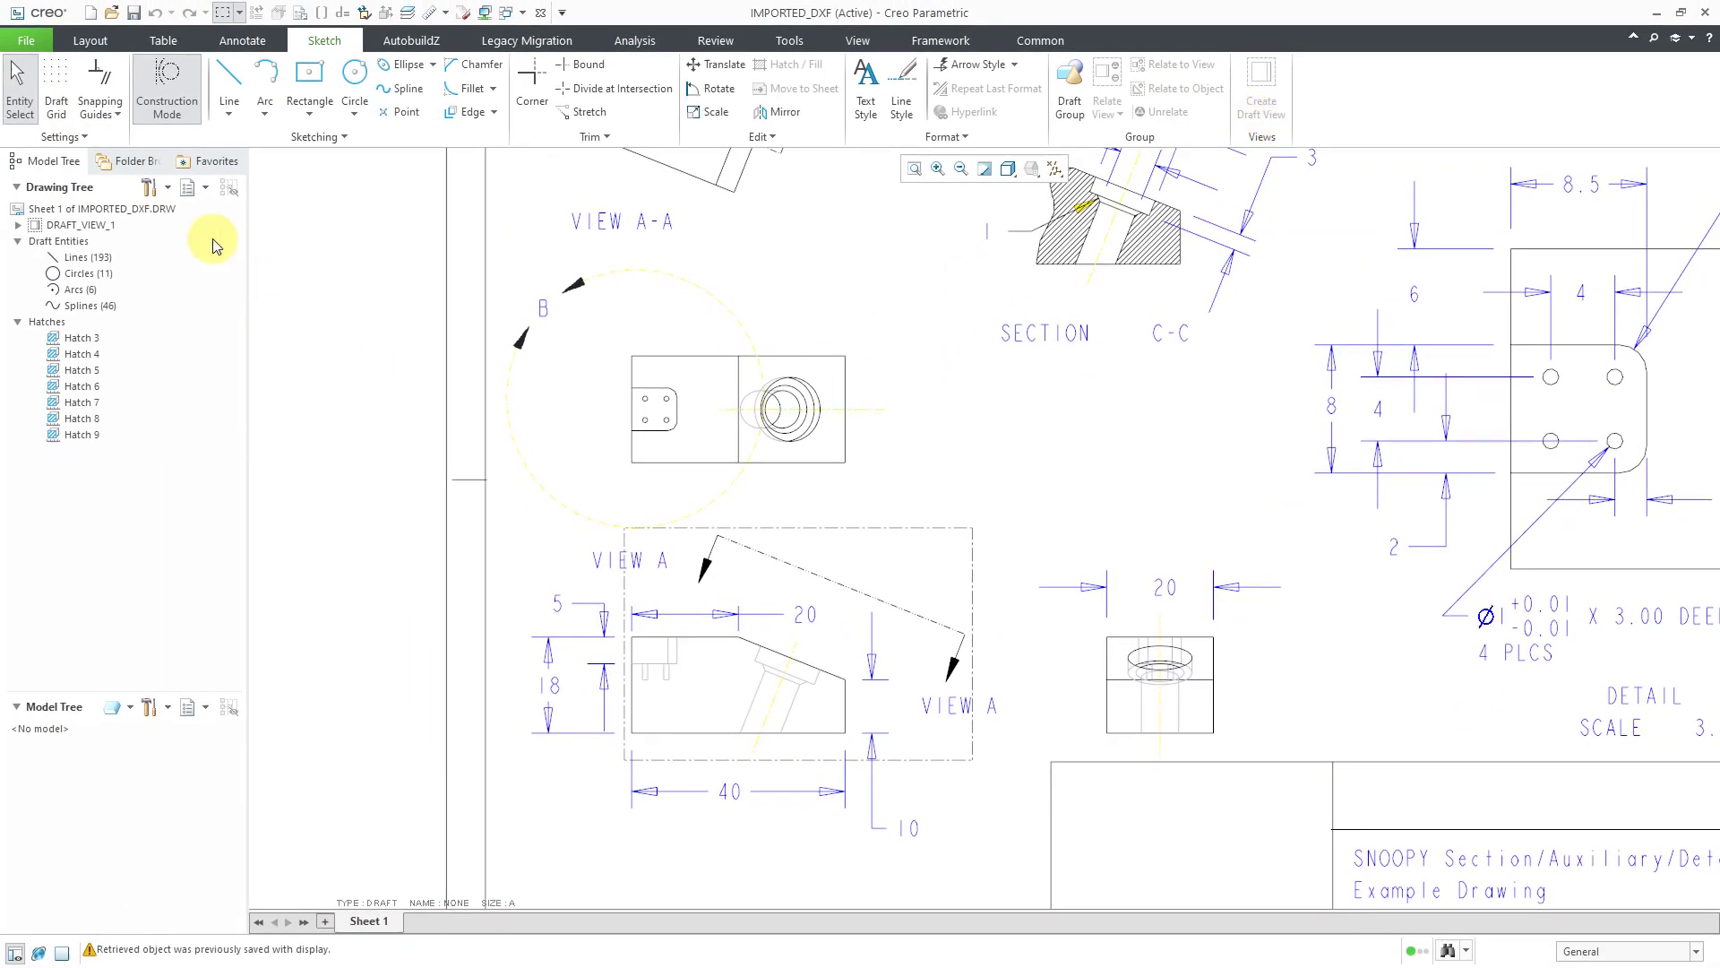
click(85, 226)
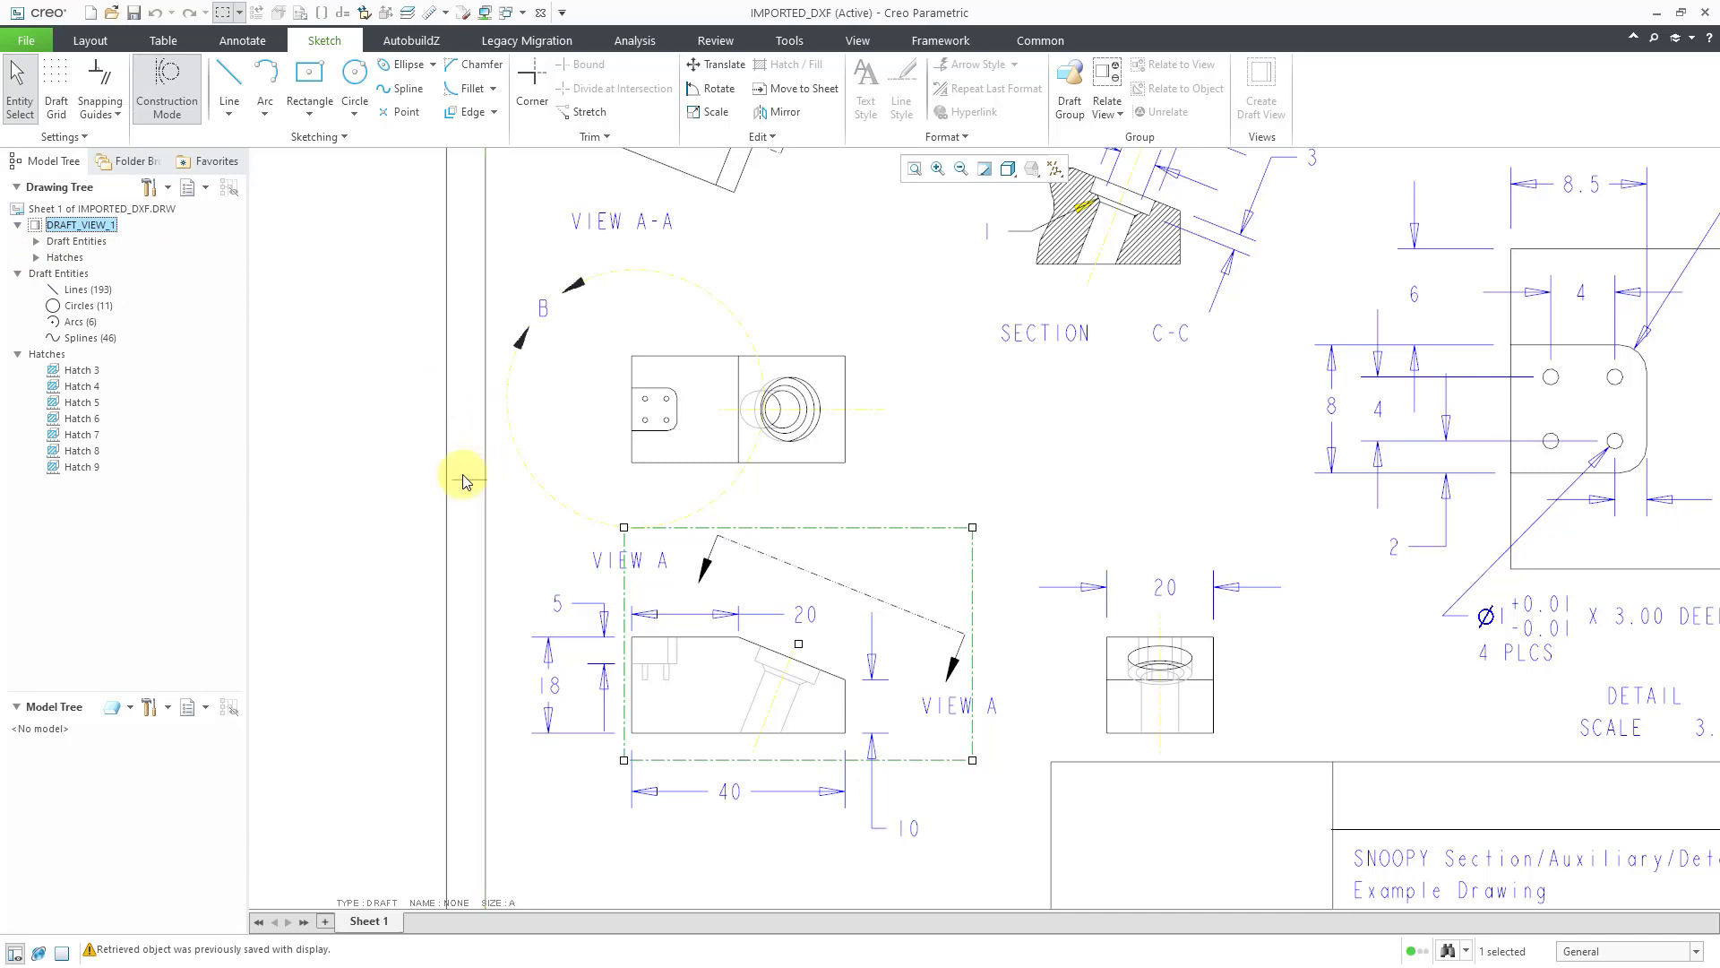
click(307, 411)
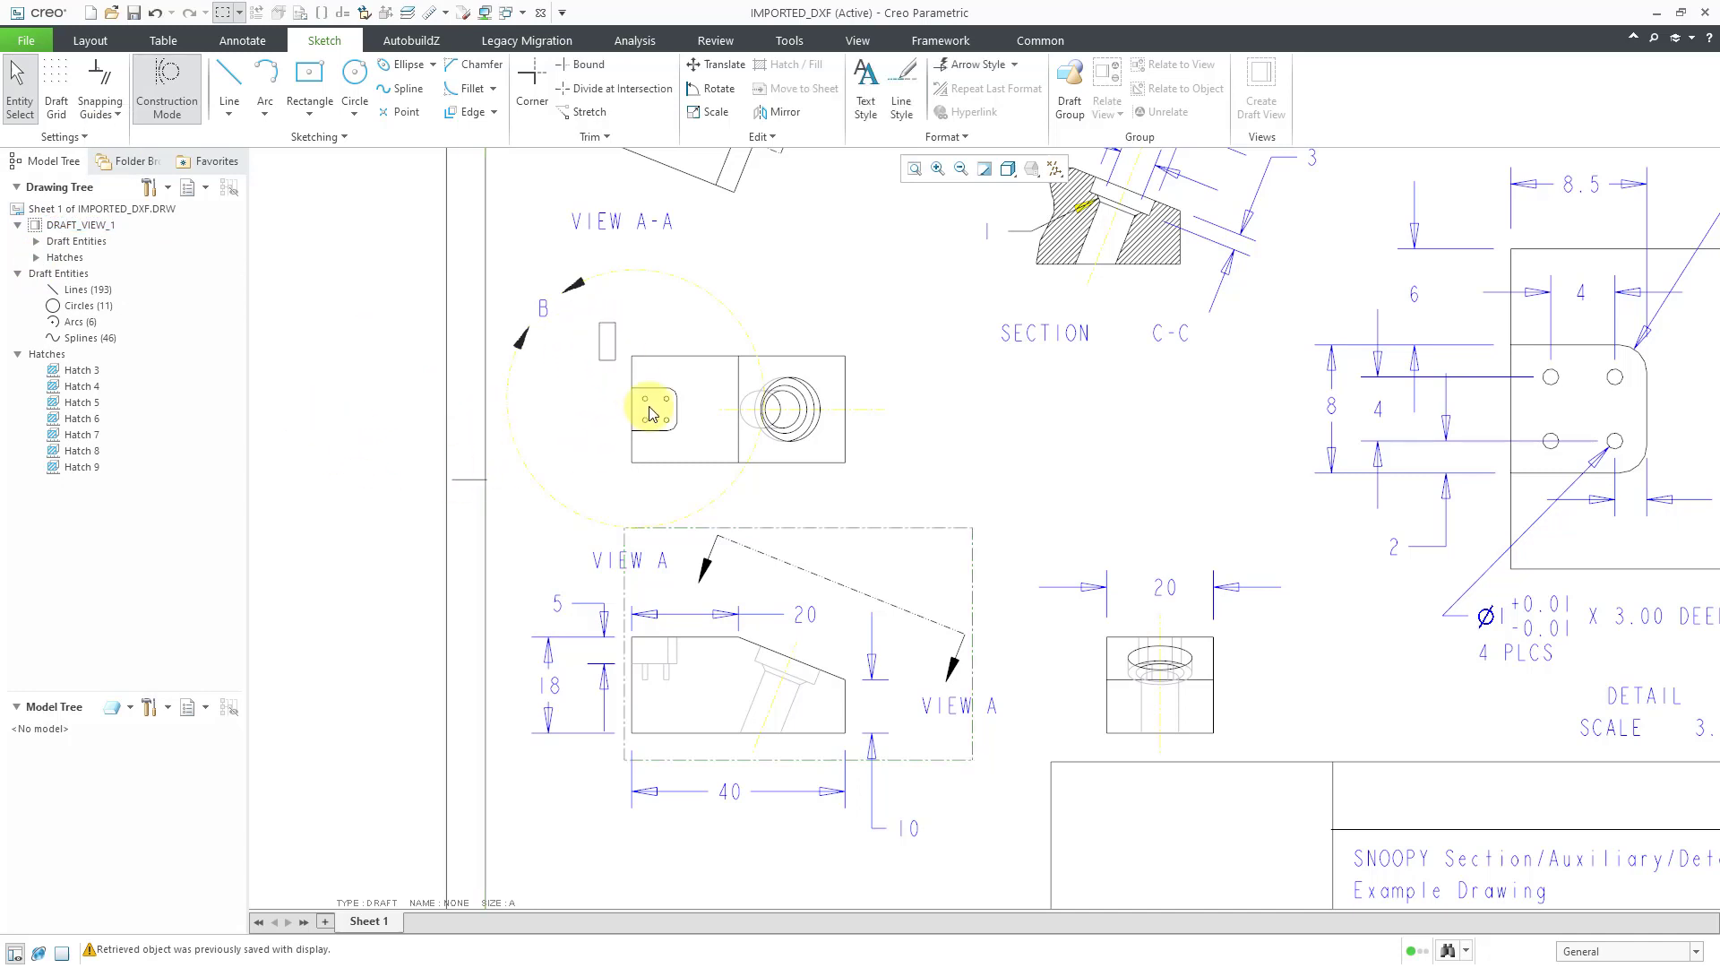
Turn the plan view's entities into a draft view
drag(652, 413, 914, 499)
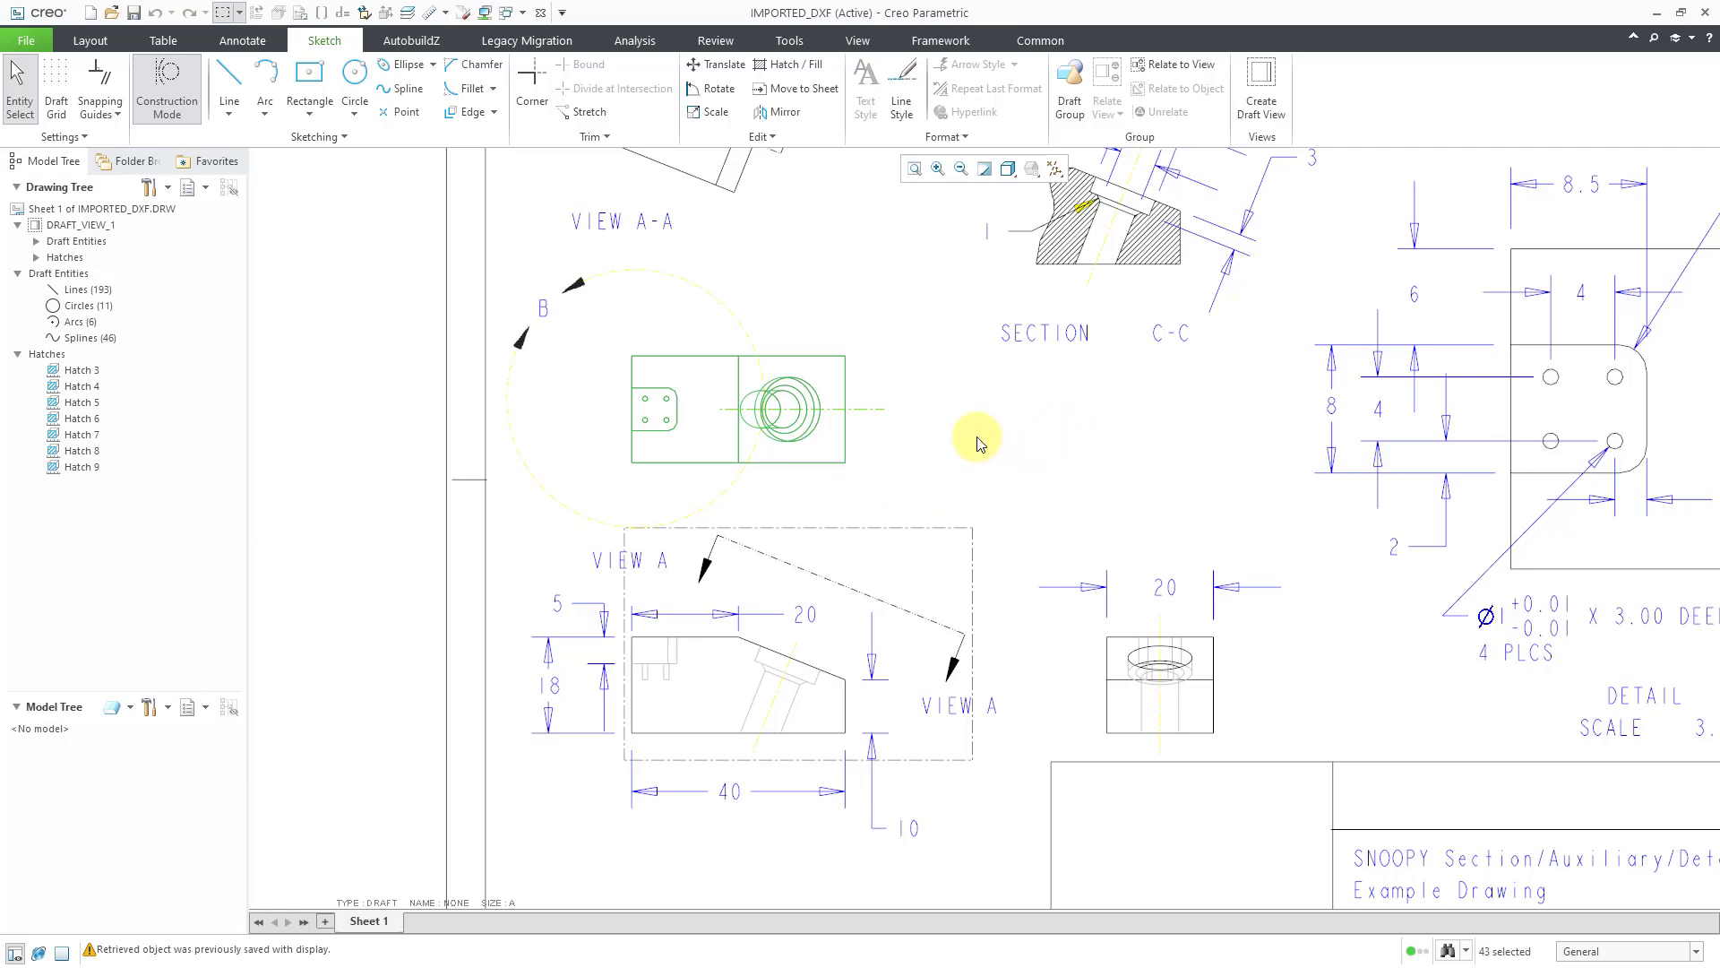
right_click(1013, 398)
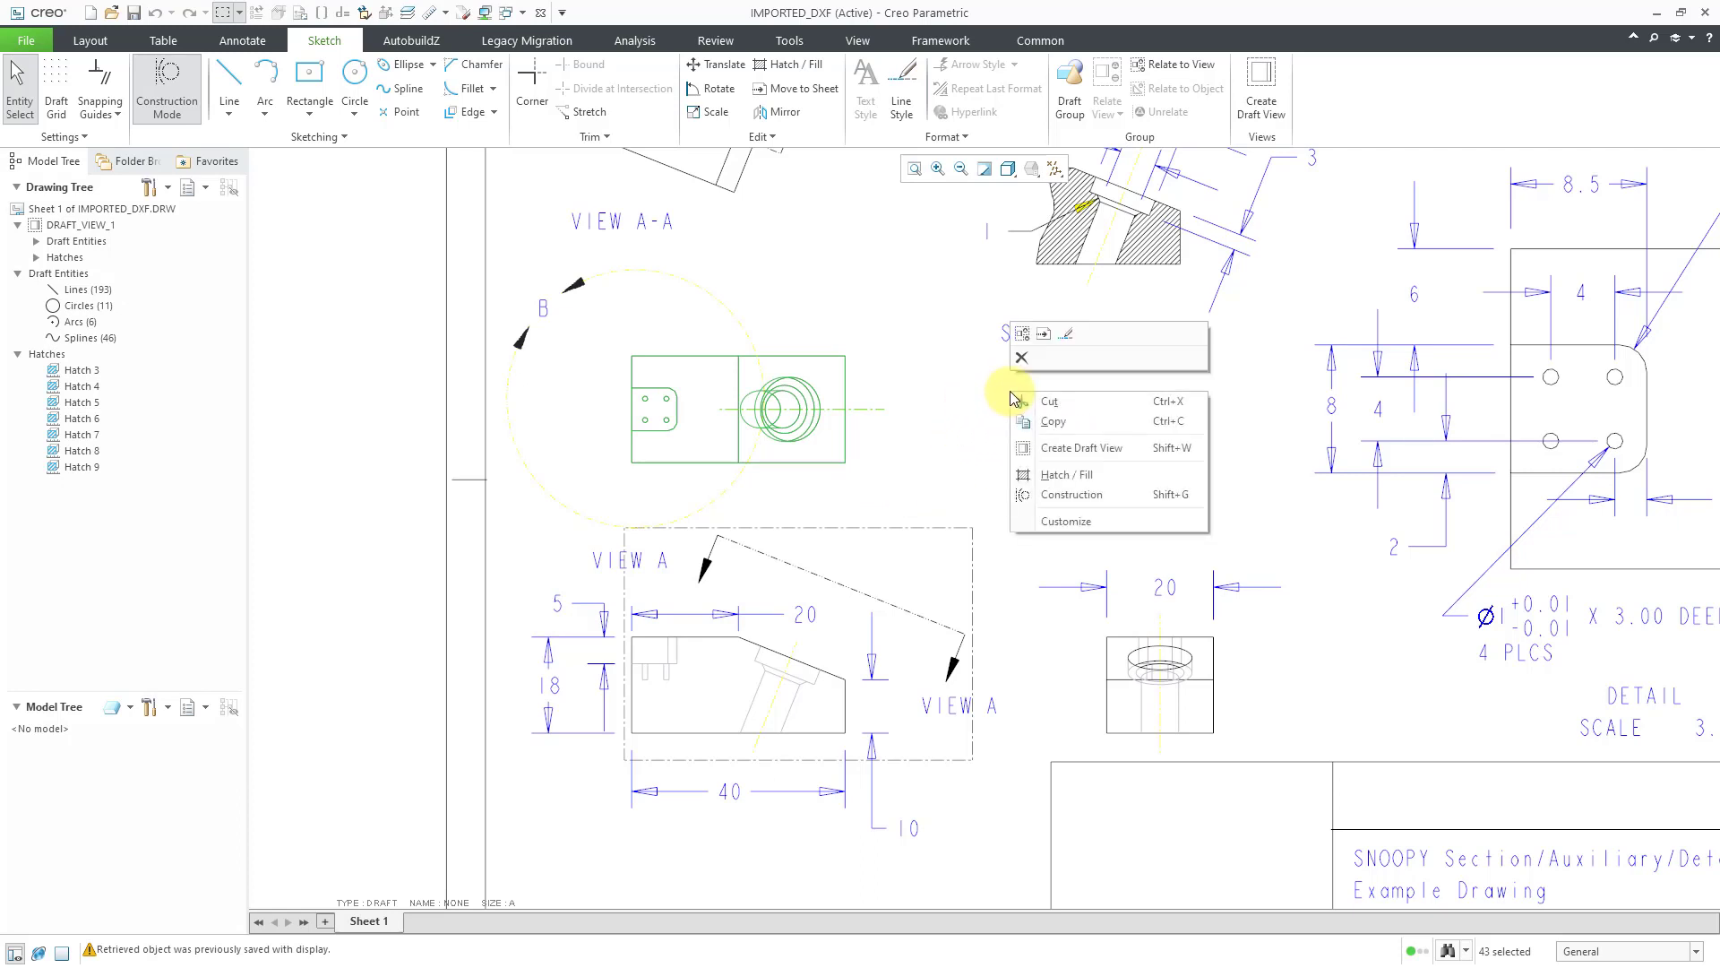
click(1086, 449)
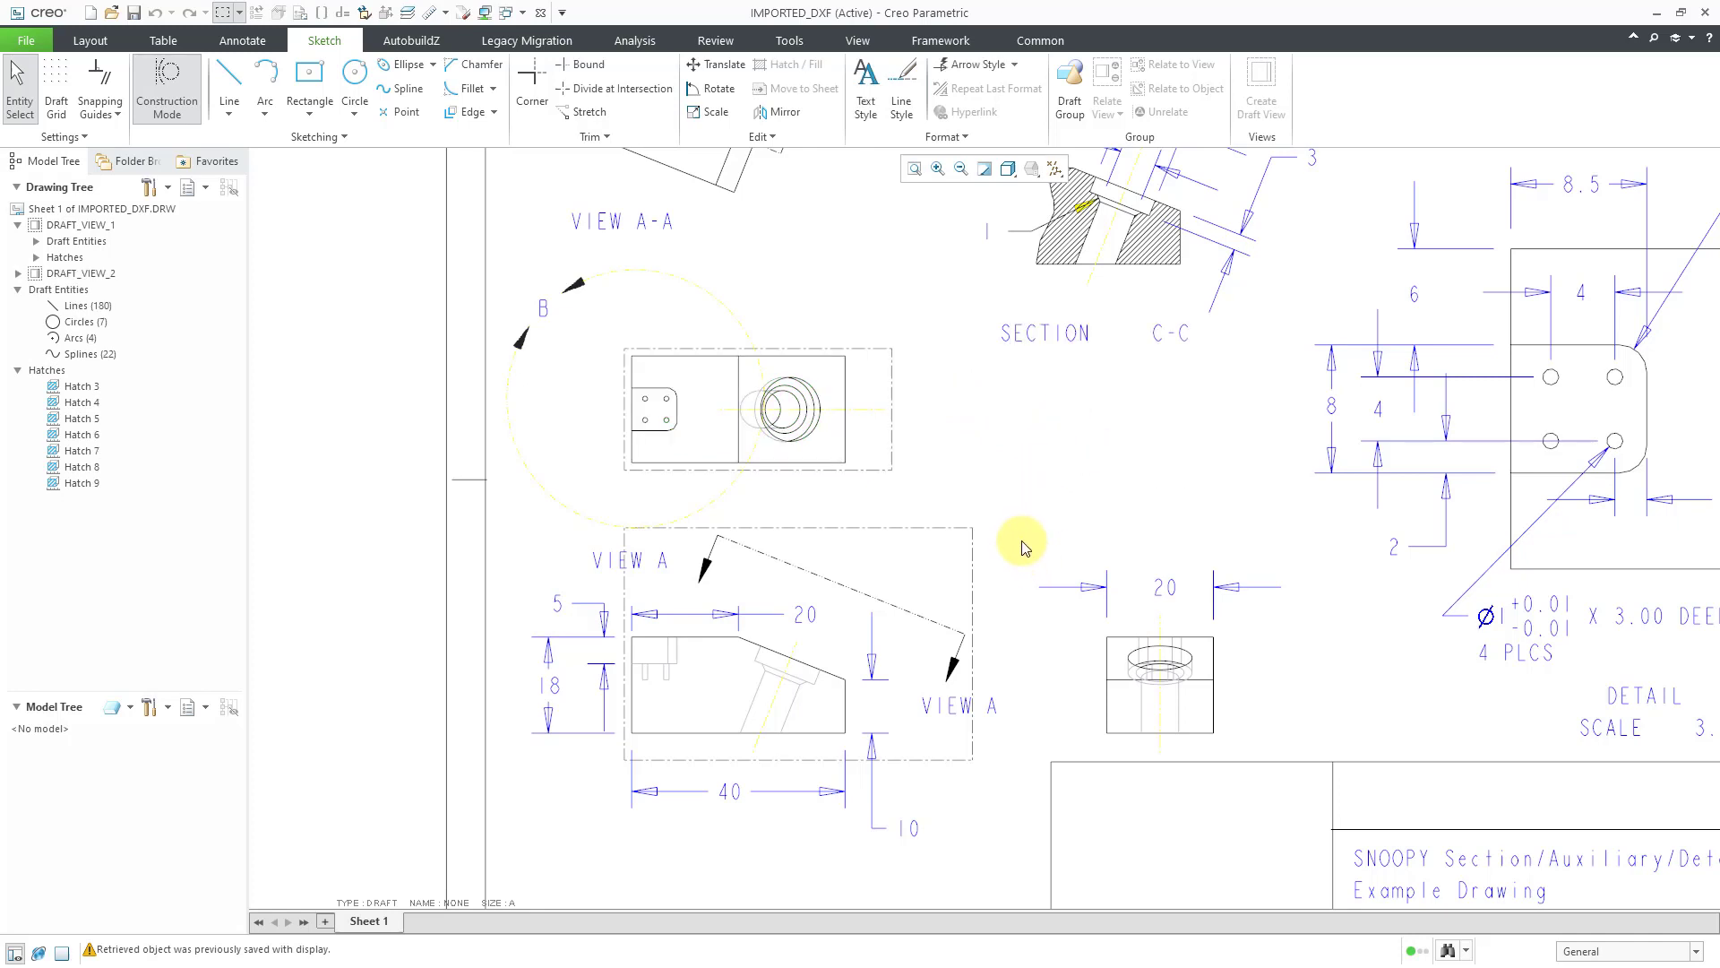
Make the small 20-wide view a draft view, then box-select VIEW A-A's entities
drag(1023, 541, 1304, 750)
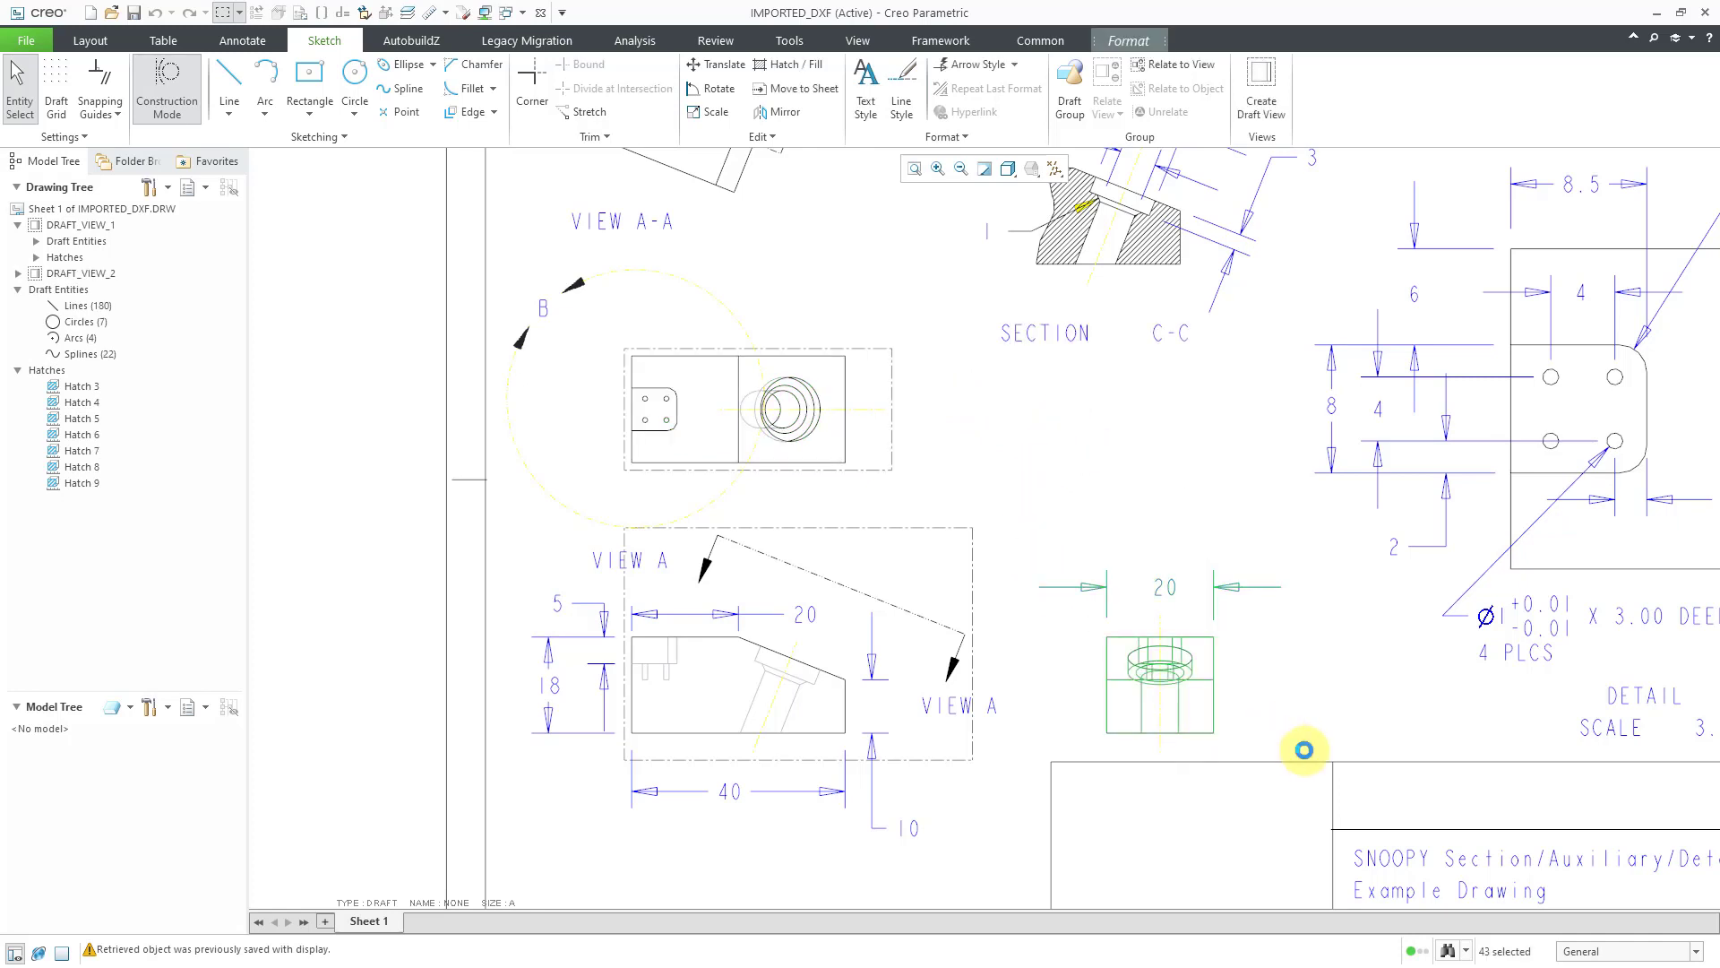
right_click(1223, 467)
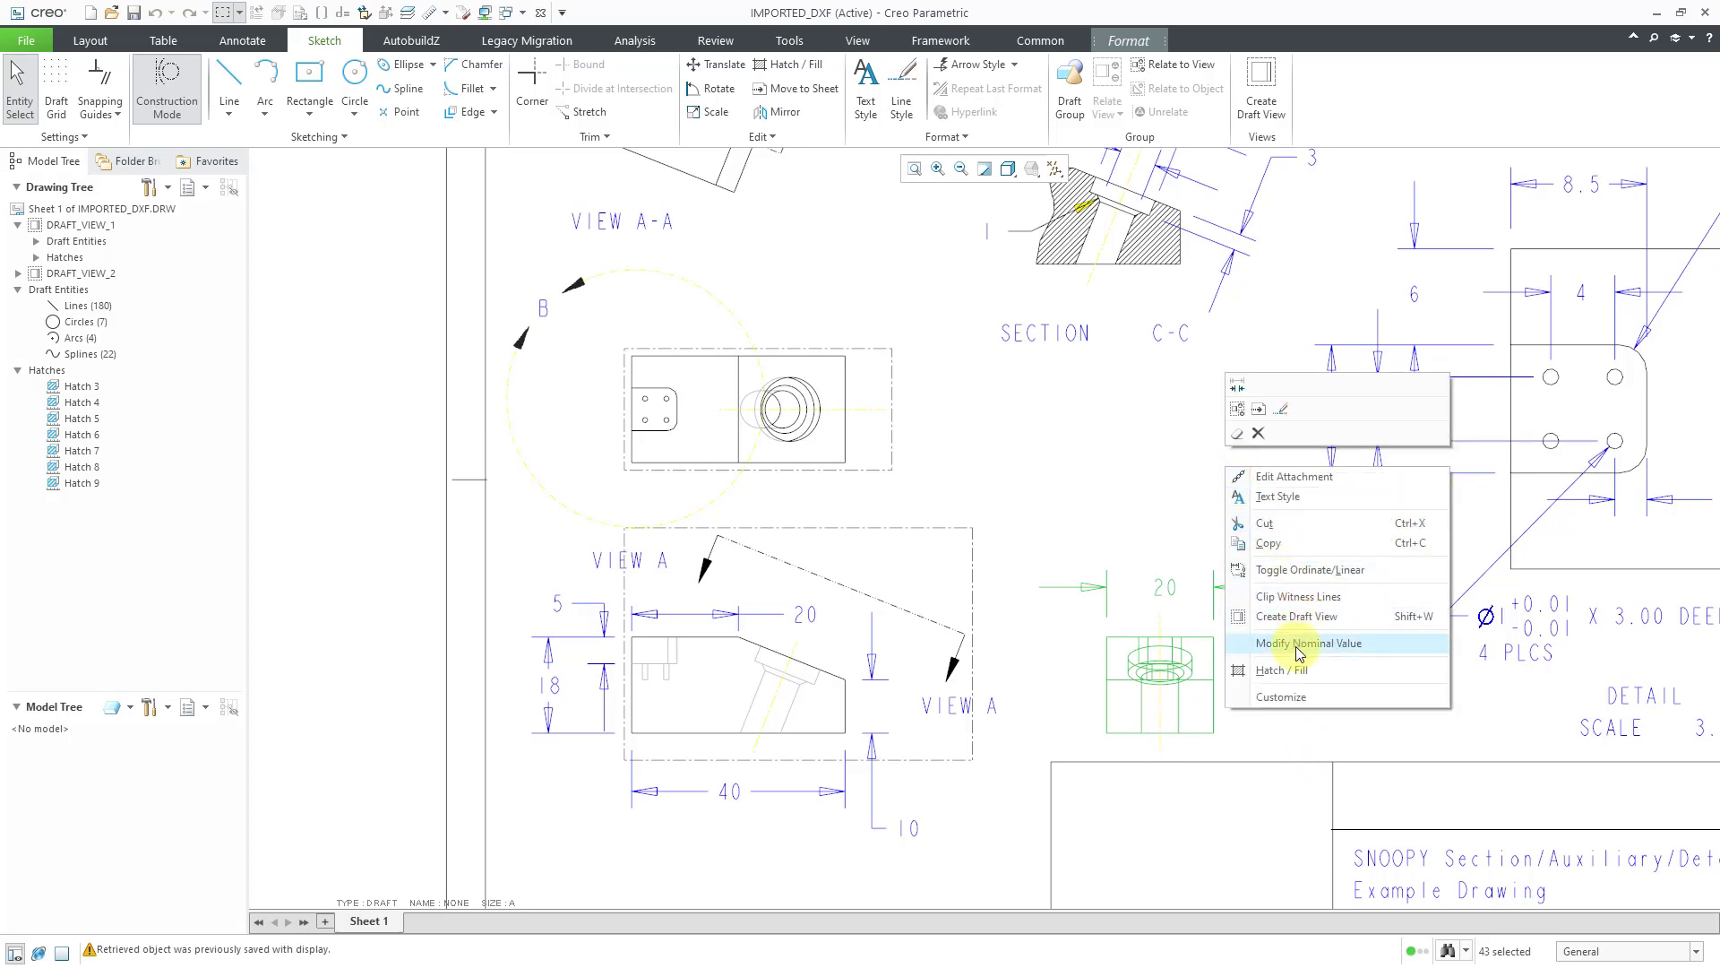
click(1299, 618)
scroll(1005, 680, down, 5)
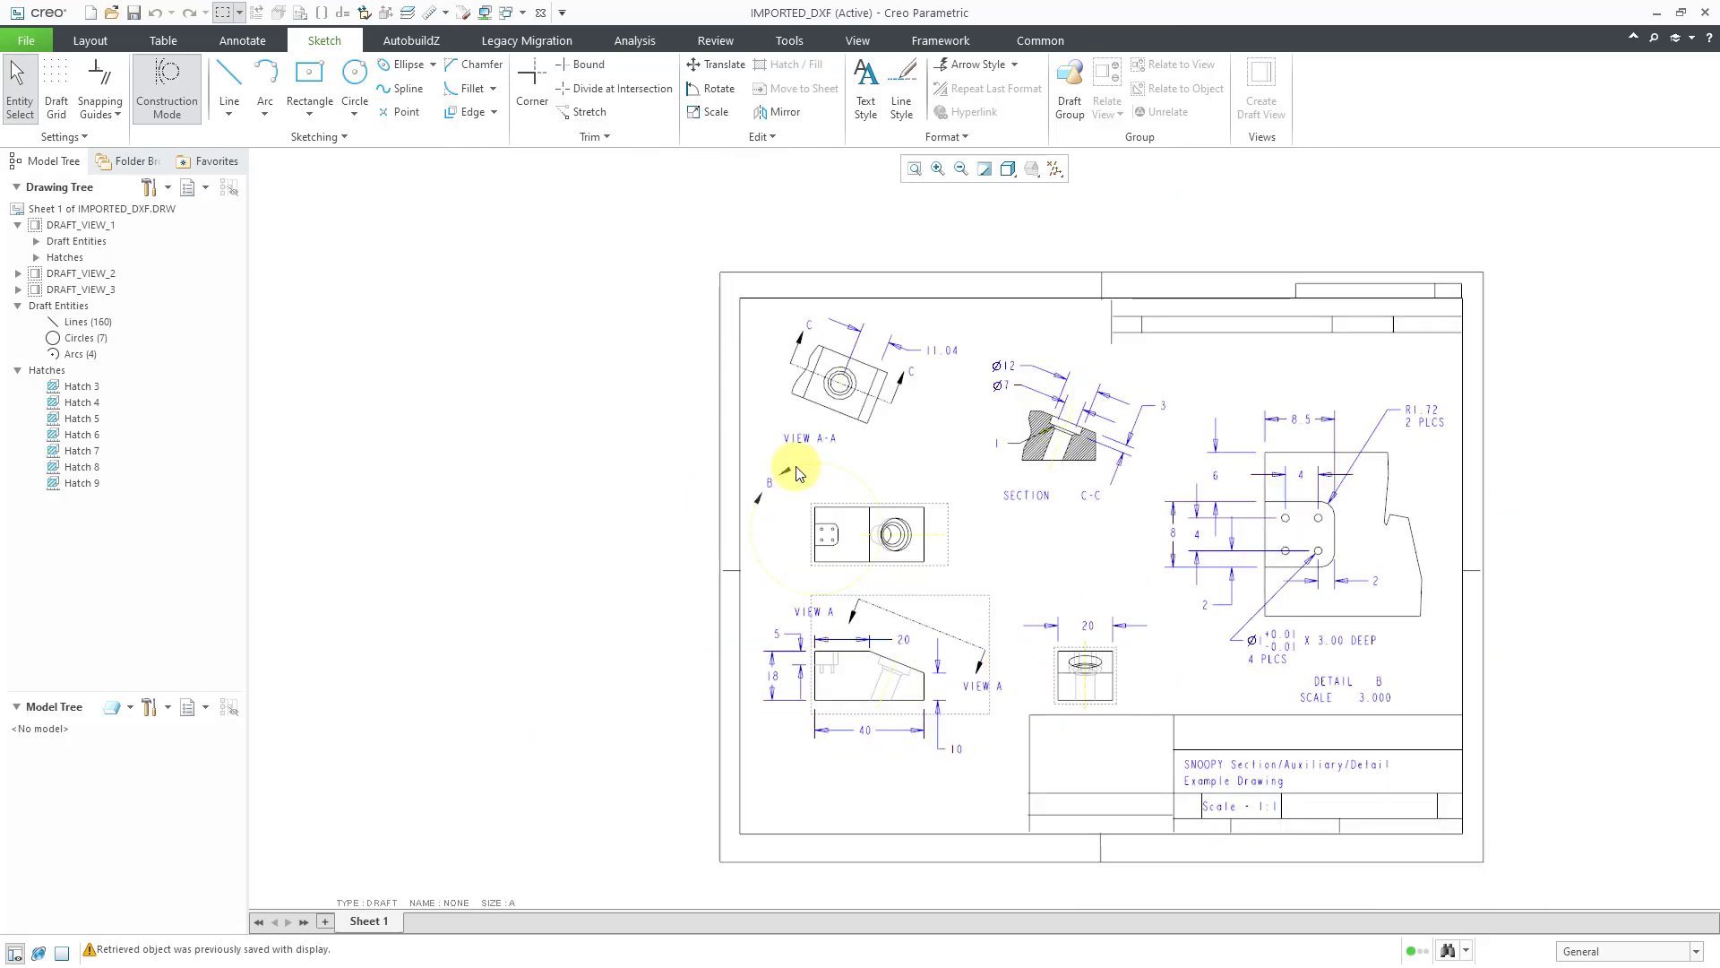
drag(764, 305, 967, 437)
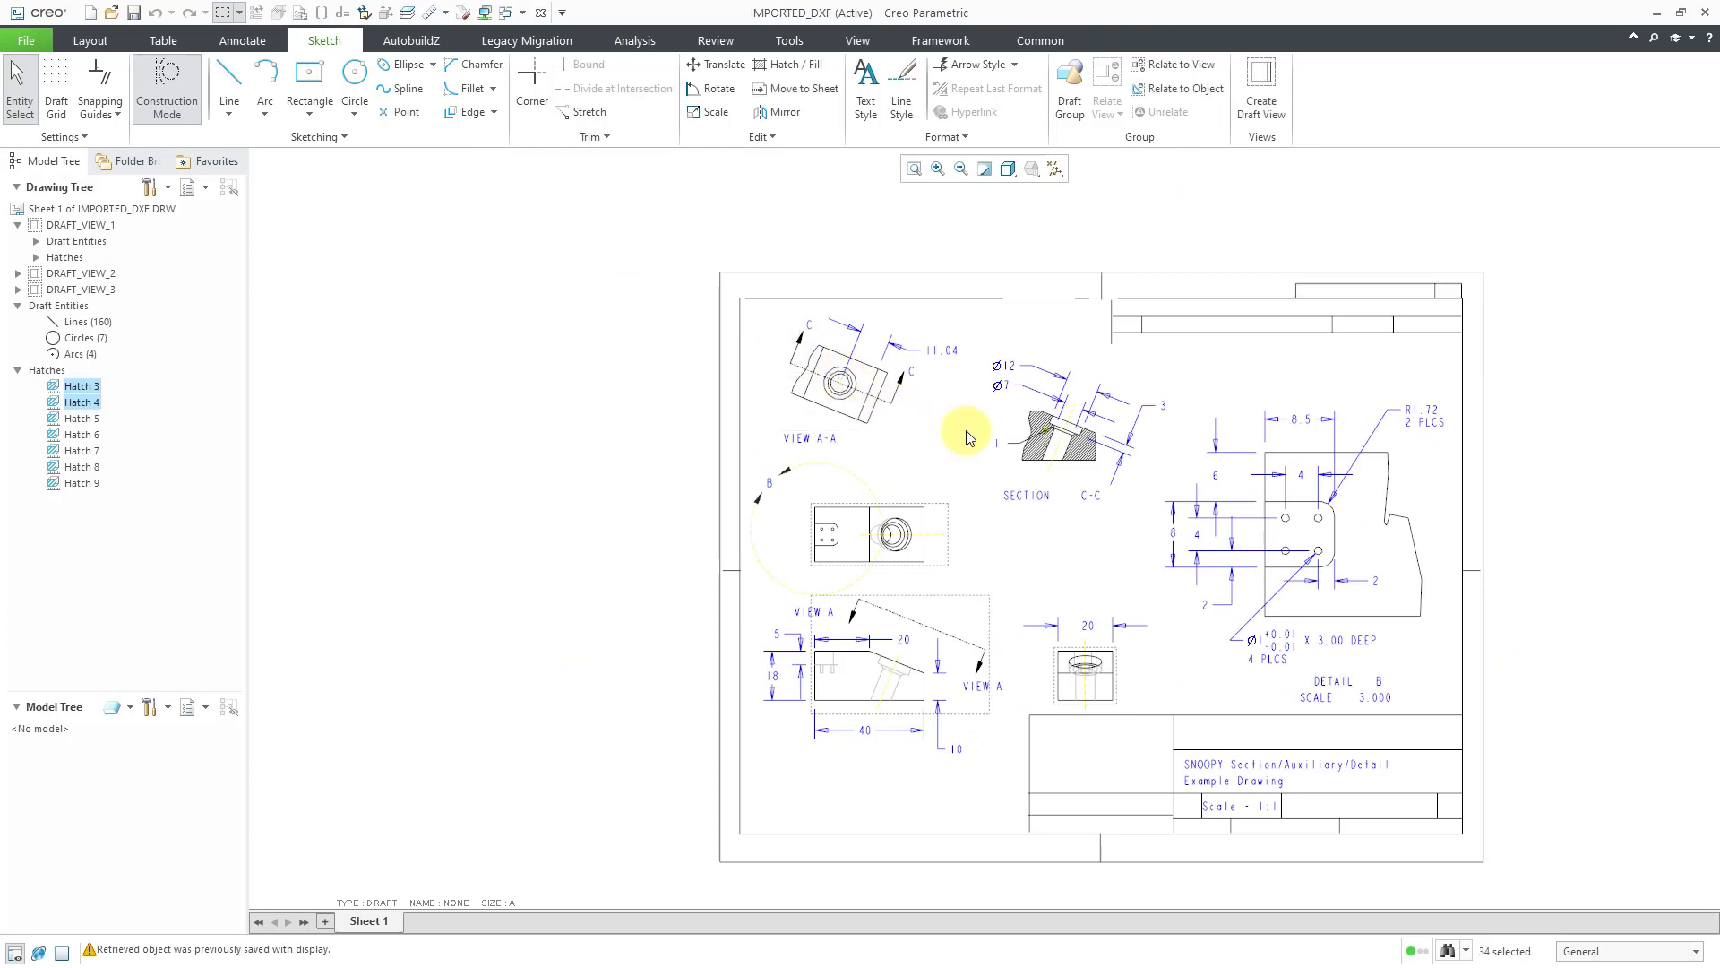
Group VIEW A-A into DRAFT_VIEW_4 and check the extents of DRAFT_VIEW_1 through 4
click(1261, 81)
click(100, 226)
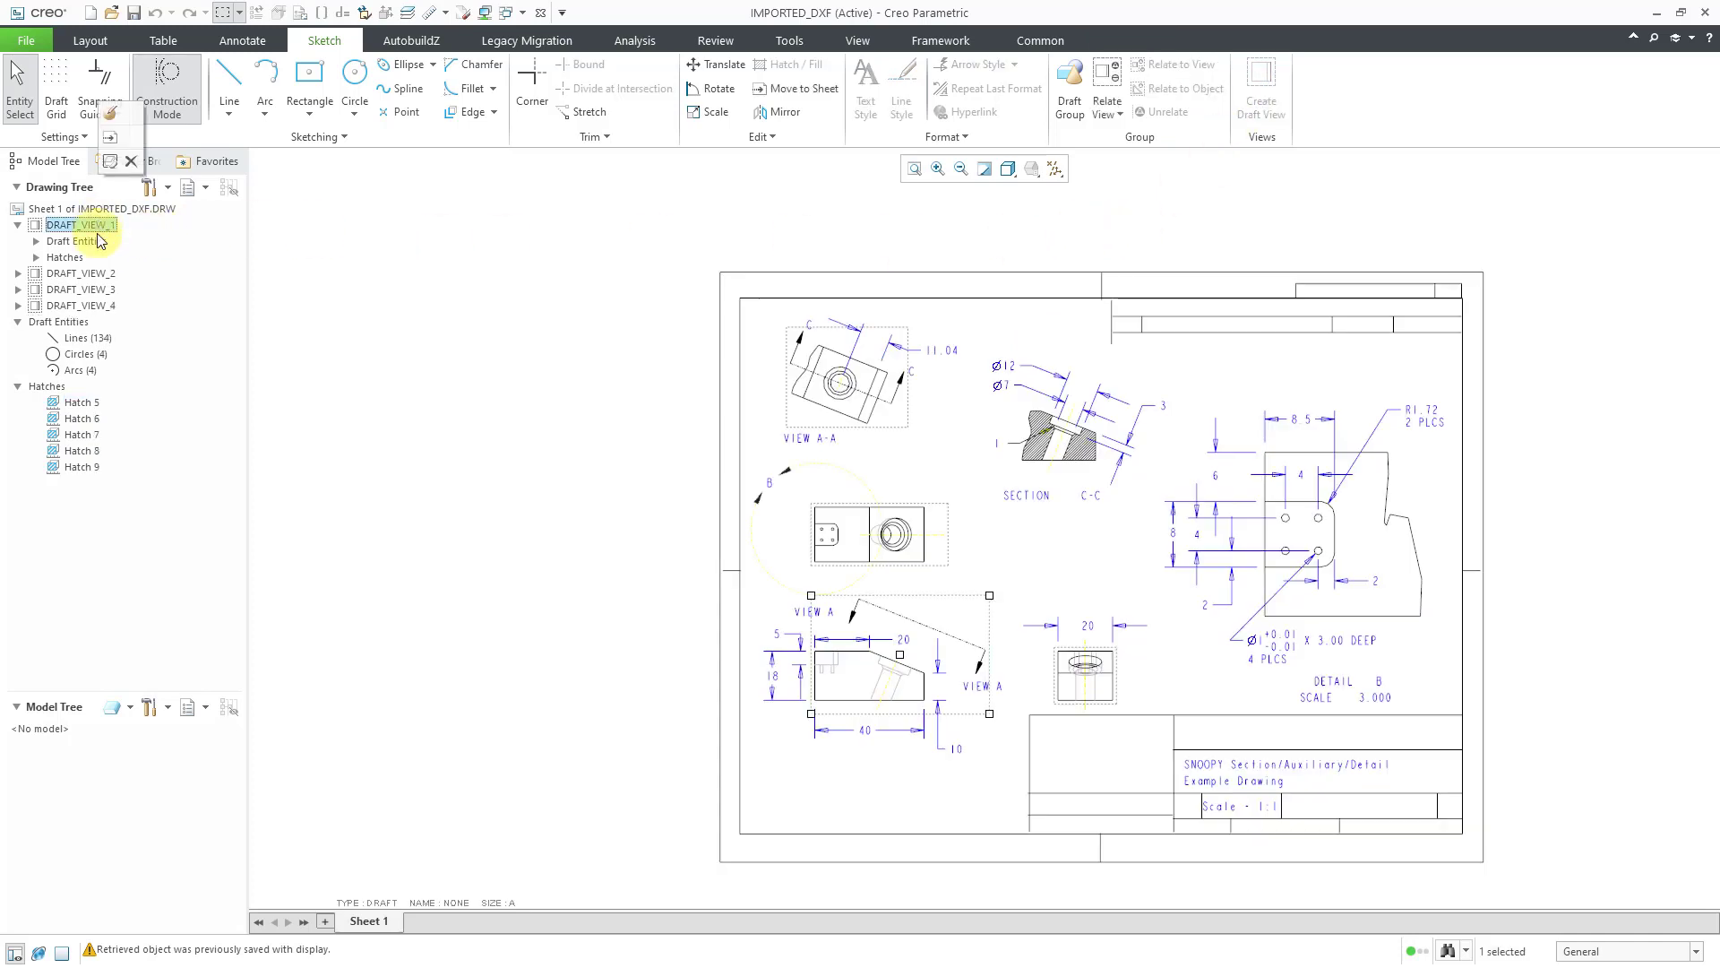
click(94, 273)
click(93, 289)
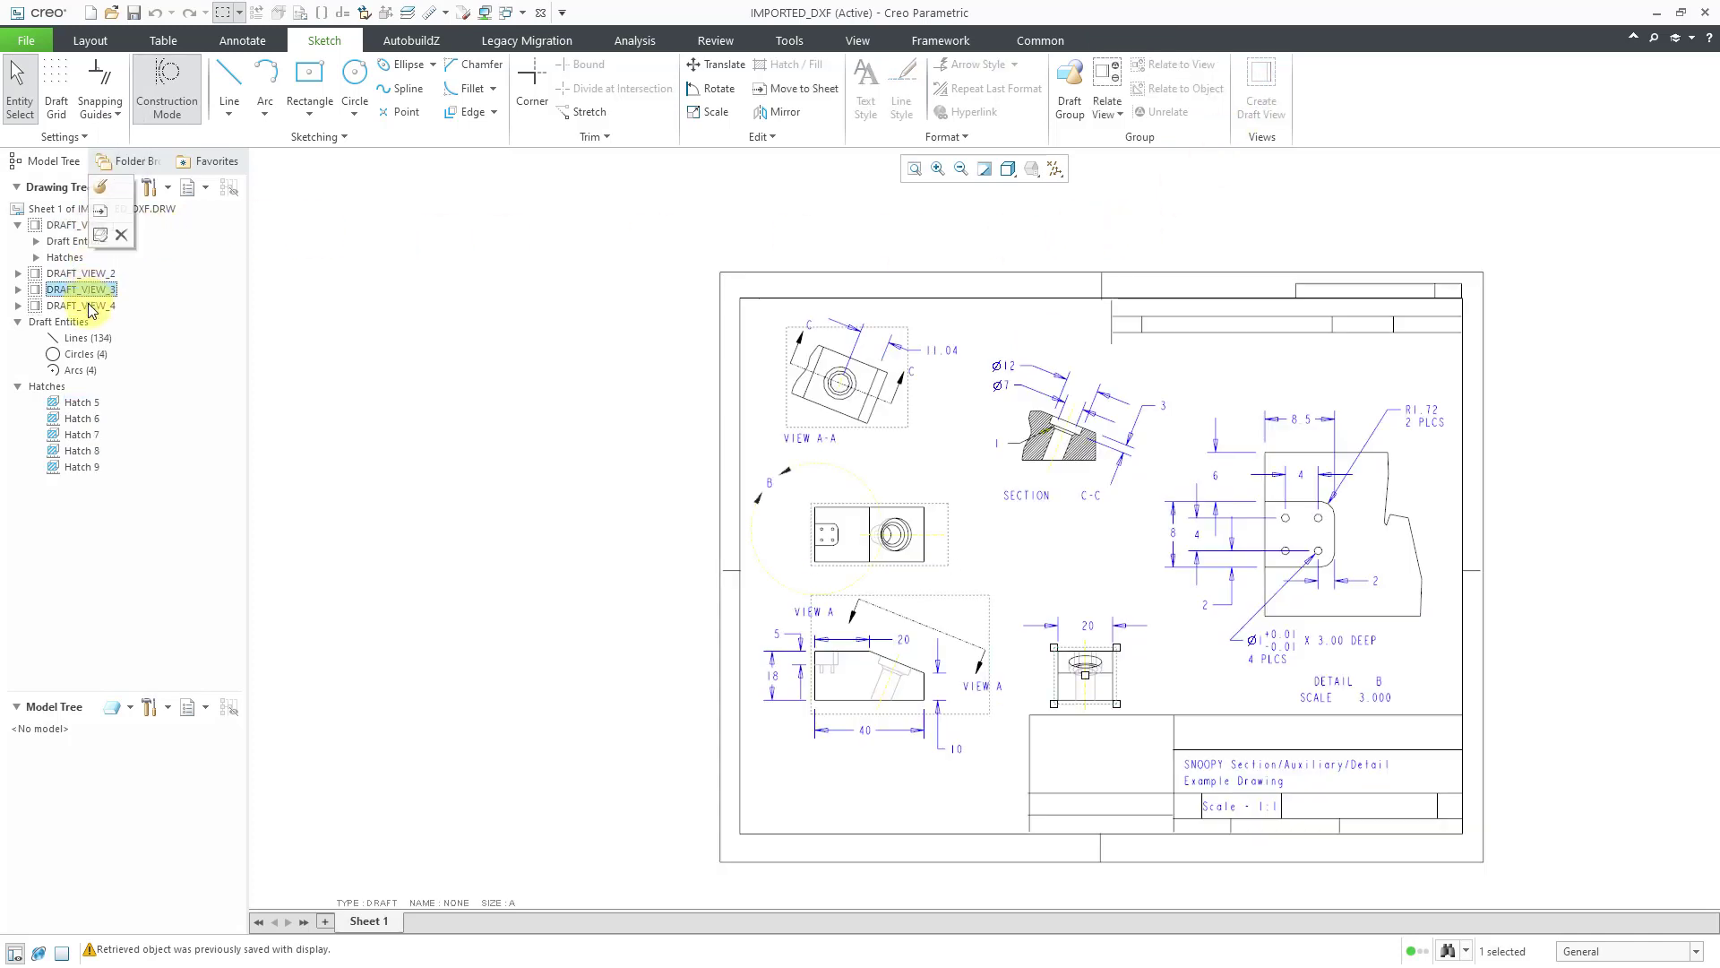
click(89, 306)
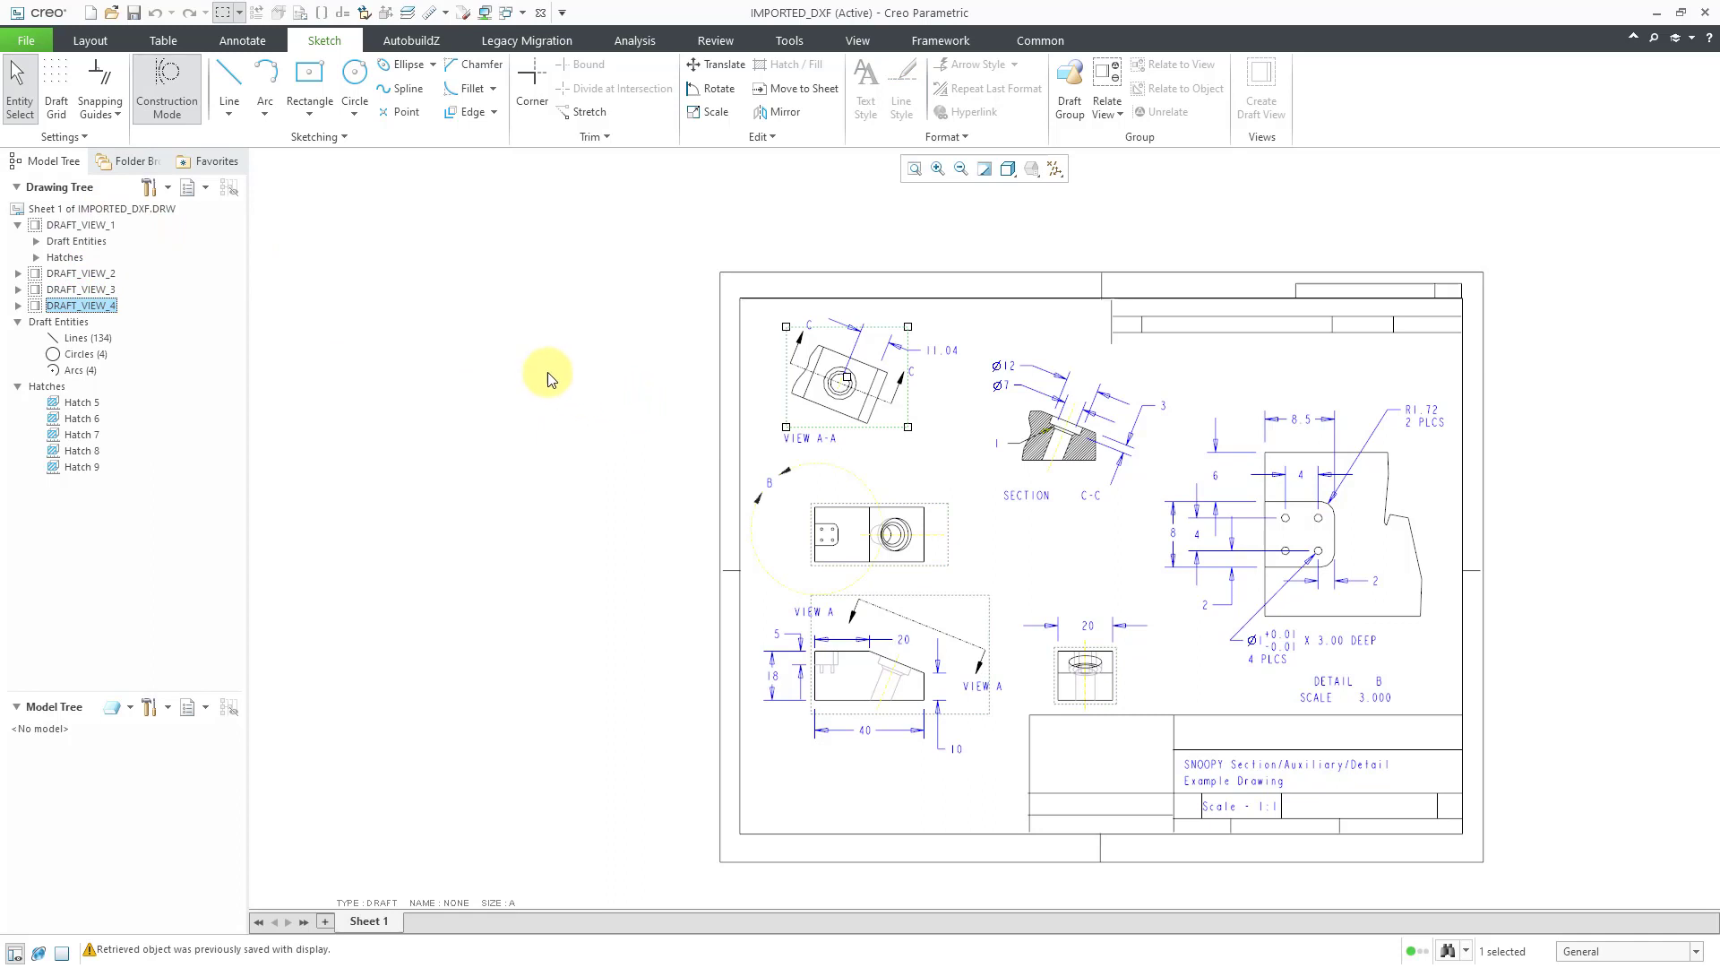
click(550, 373)
Open DRAFT_VIEW_2's view properties and look at the available view types
click(112, 279)
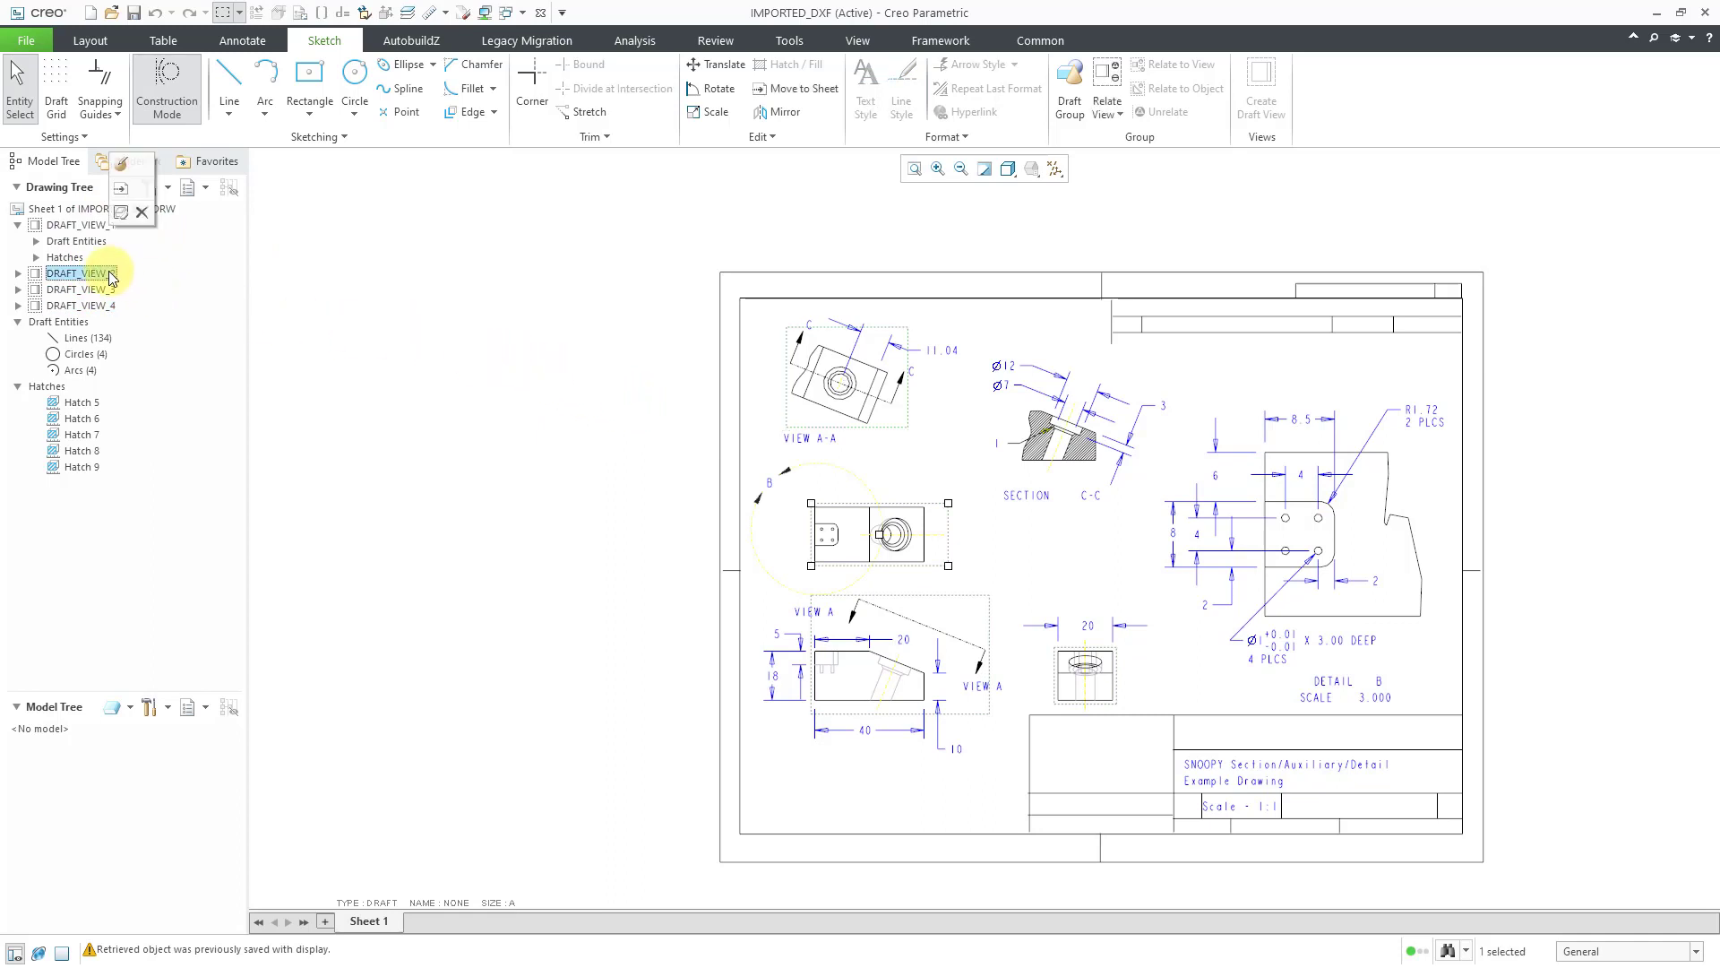
click(121, 163)
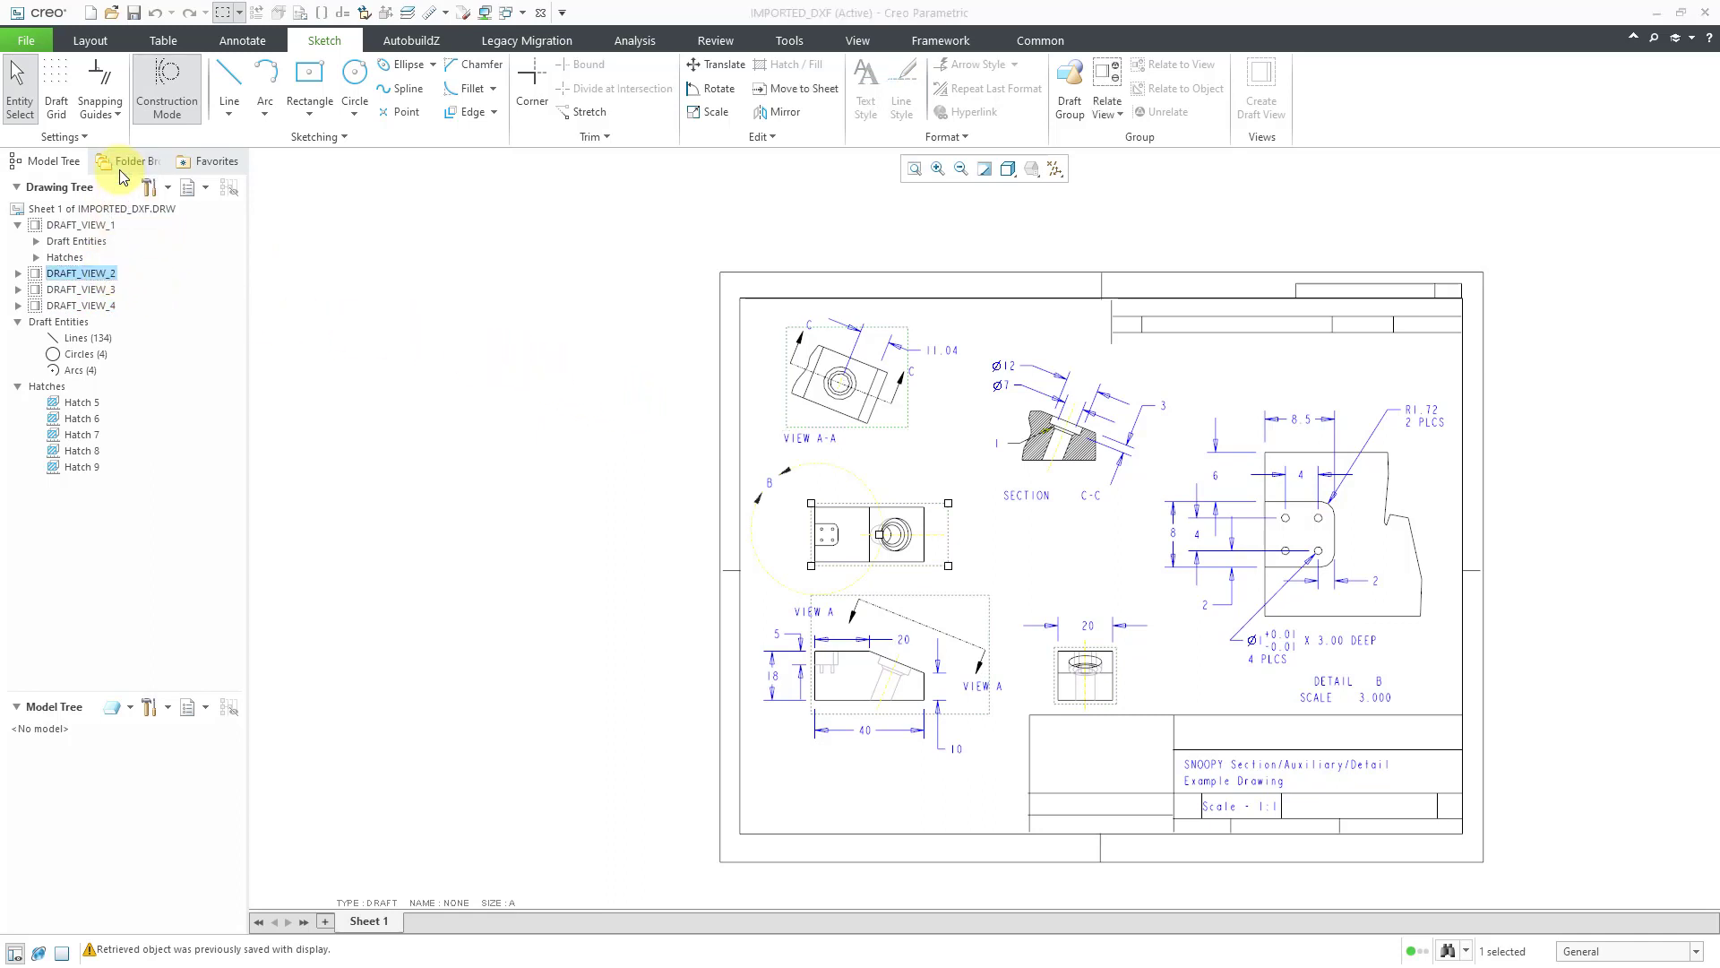
click(1258, 375)
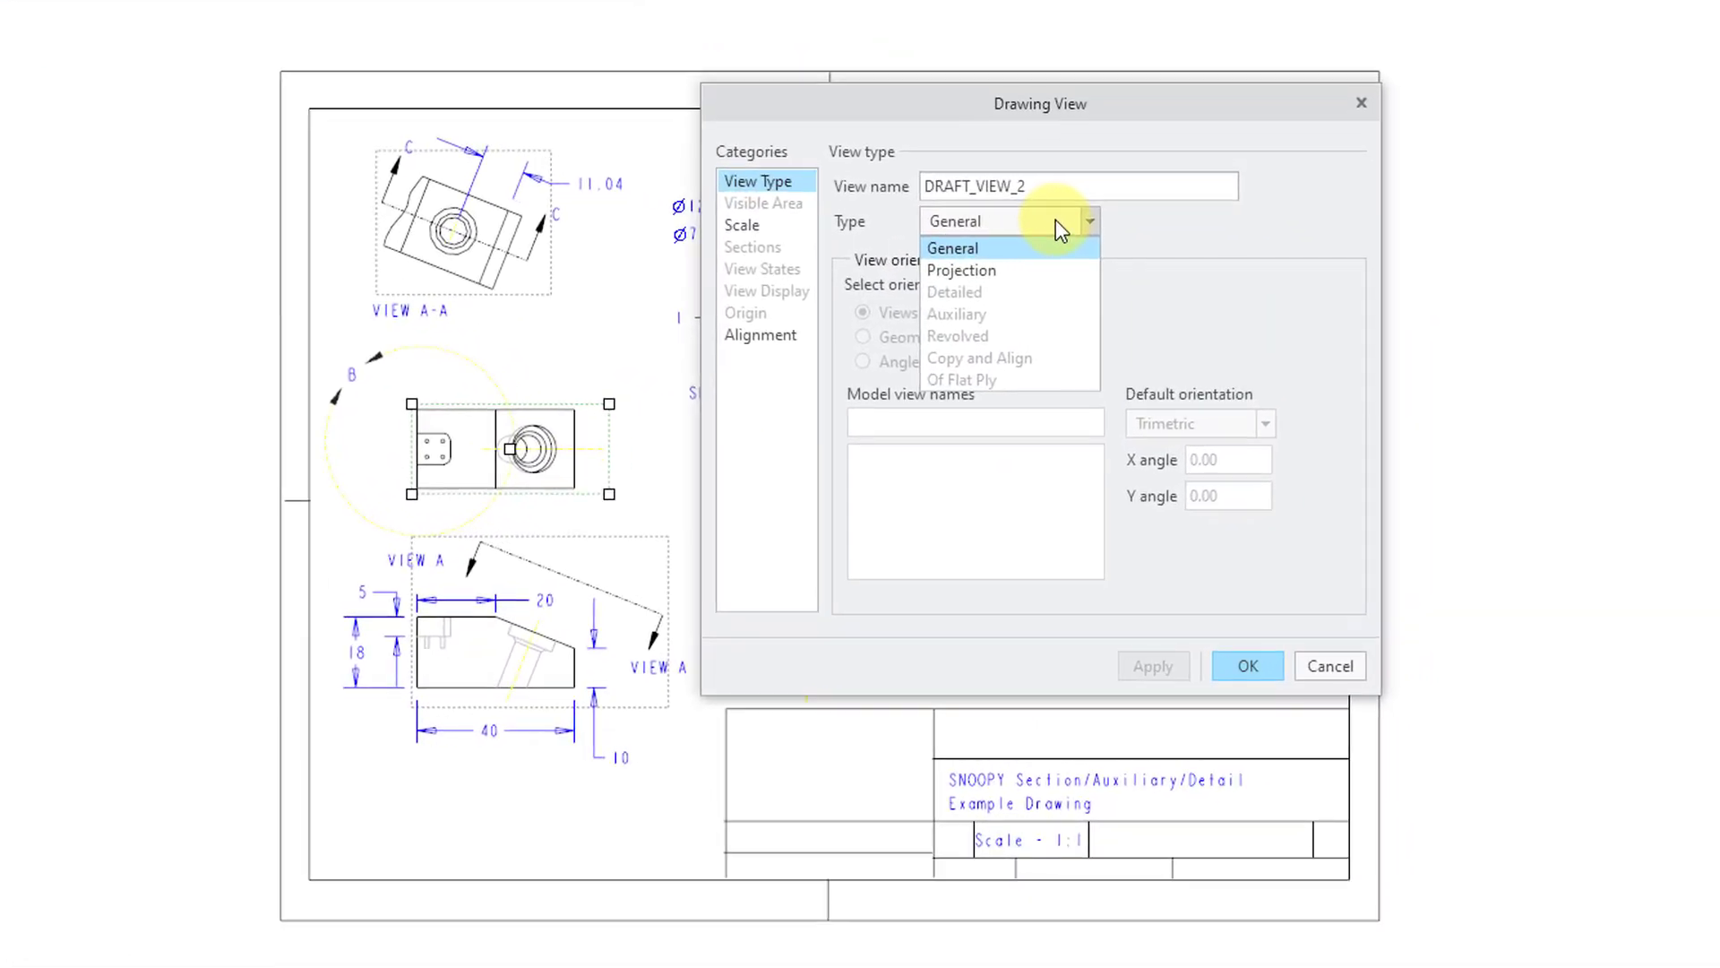
Keep the General view type and enter a new custom scale, starting 1., for VIEW A-A
click(1227, 232)
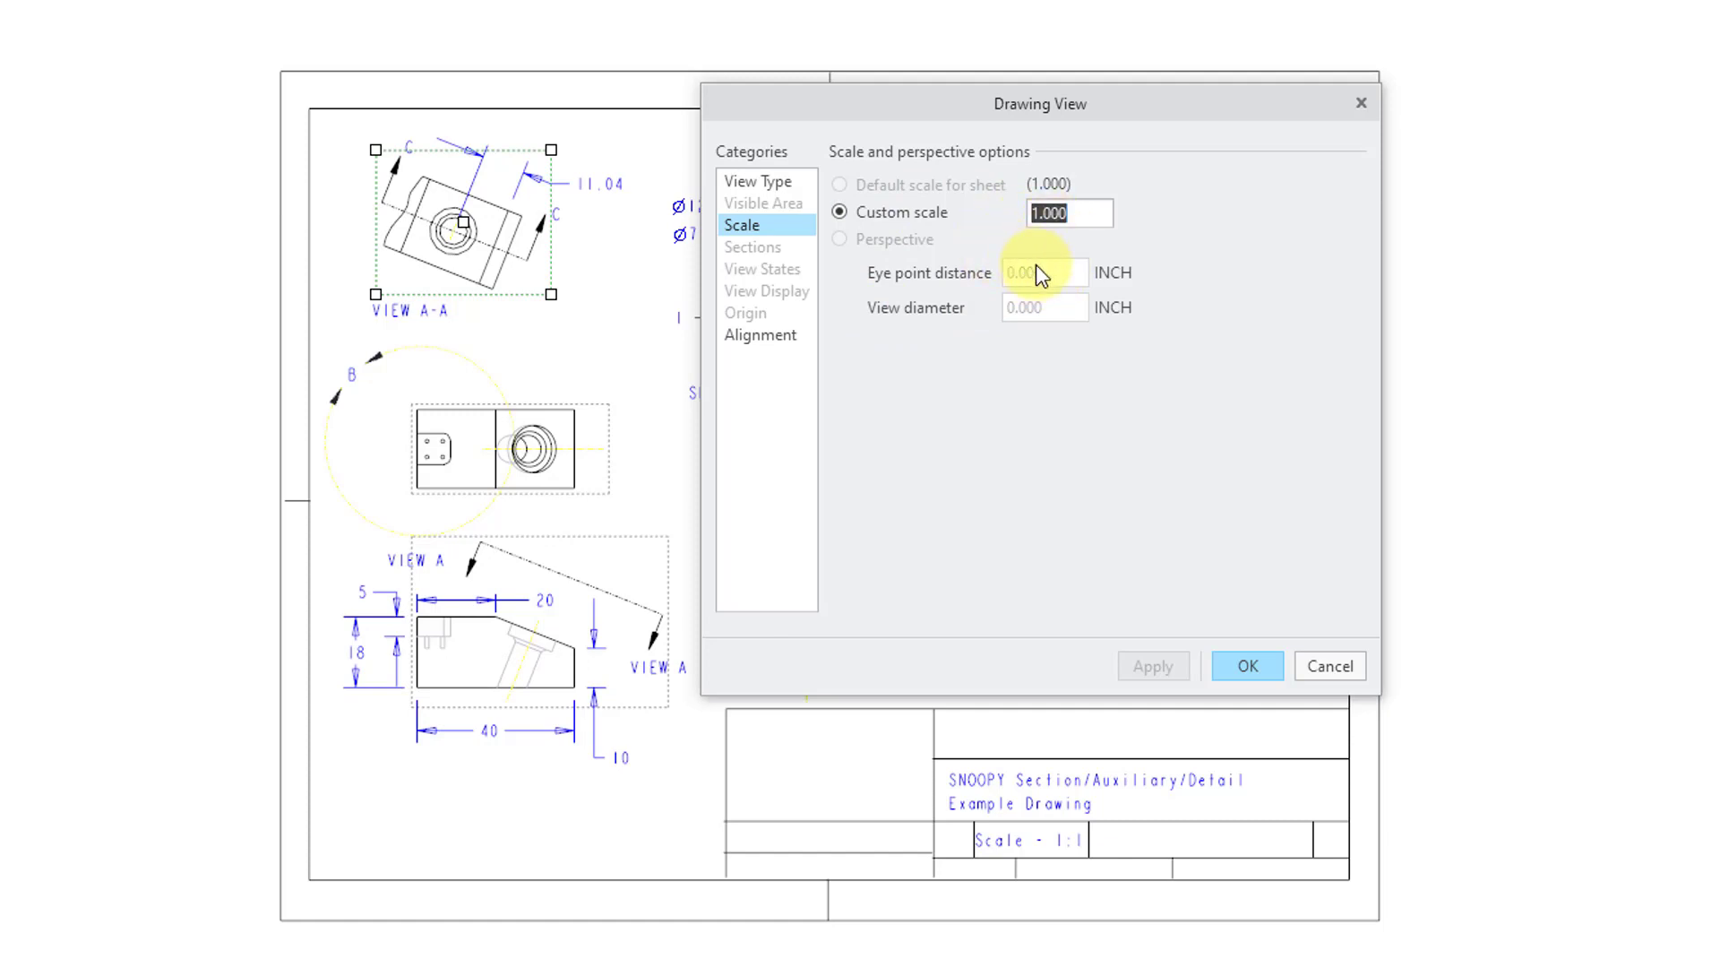
text(1.)
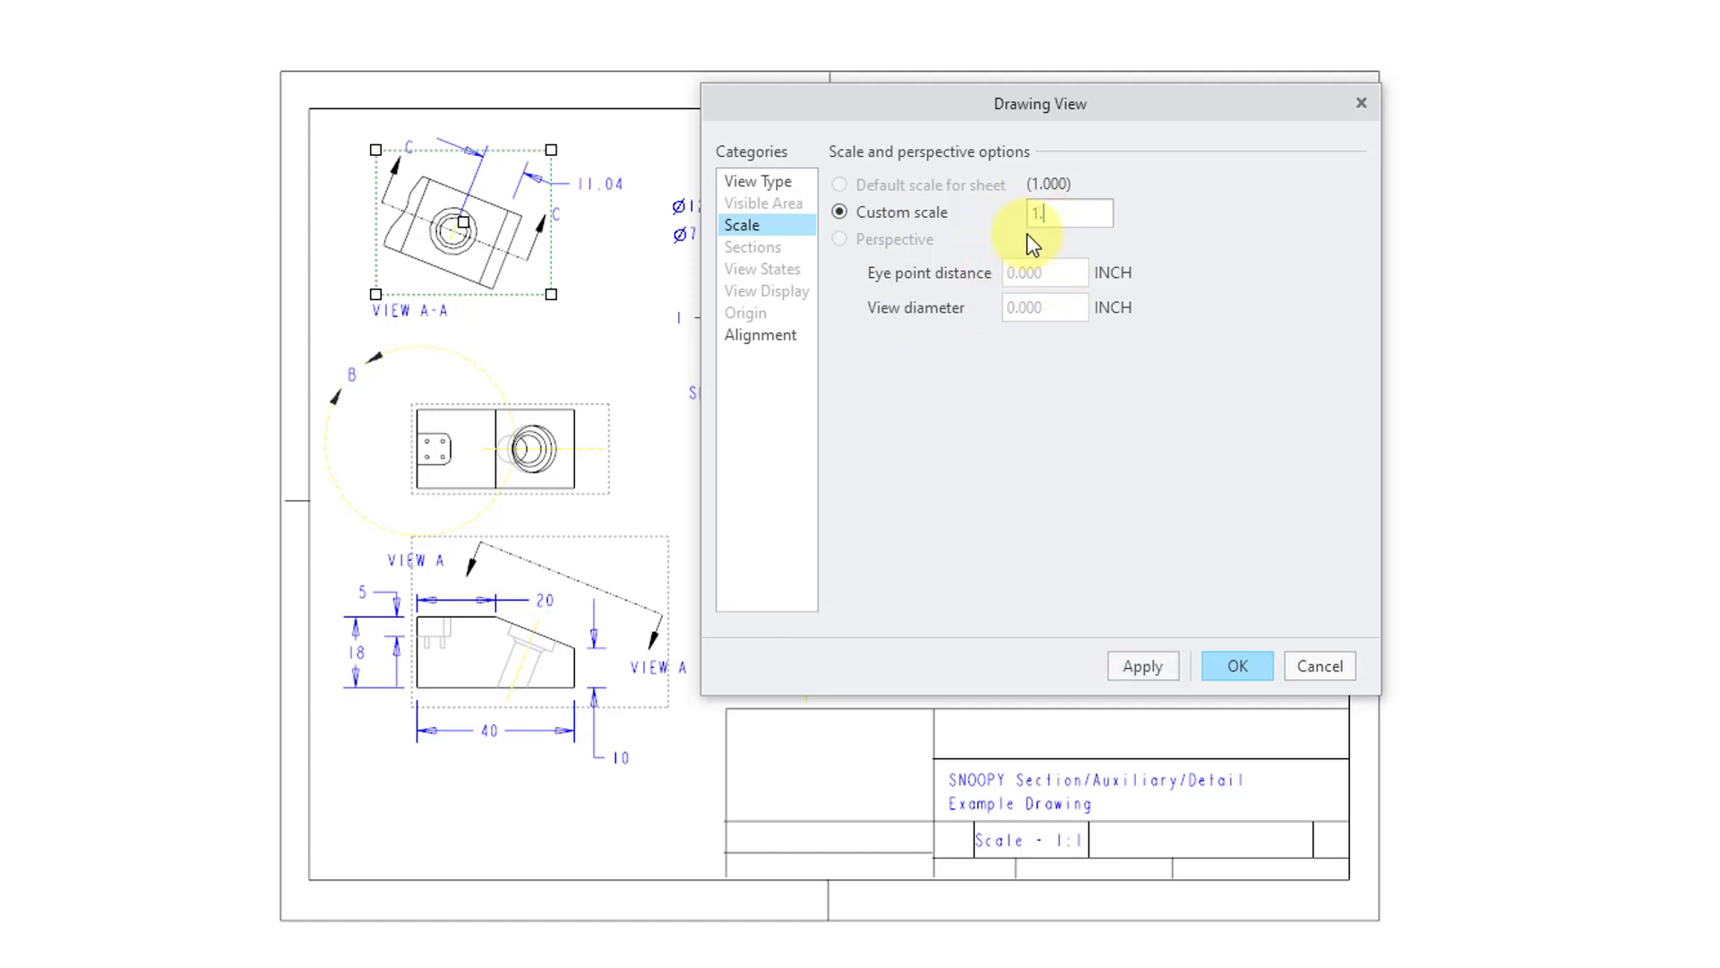